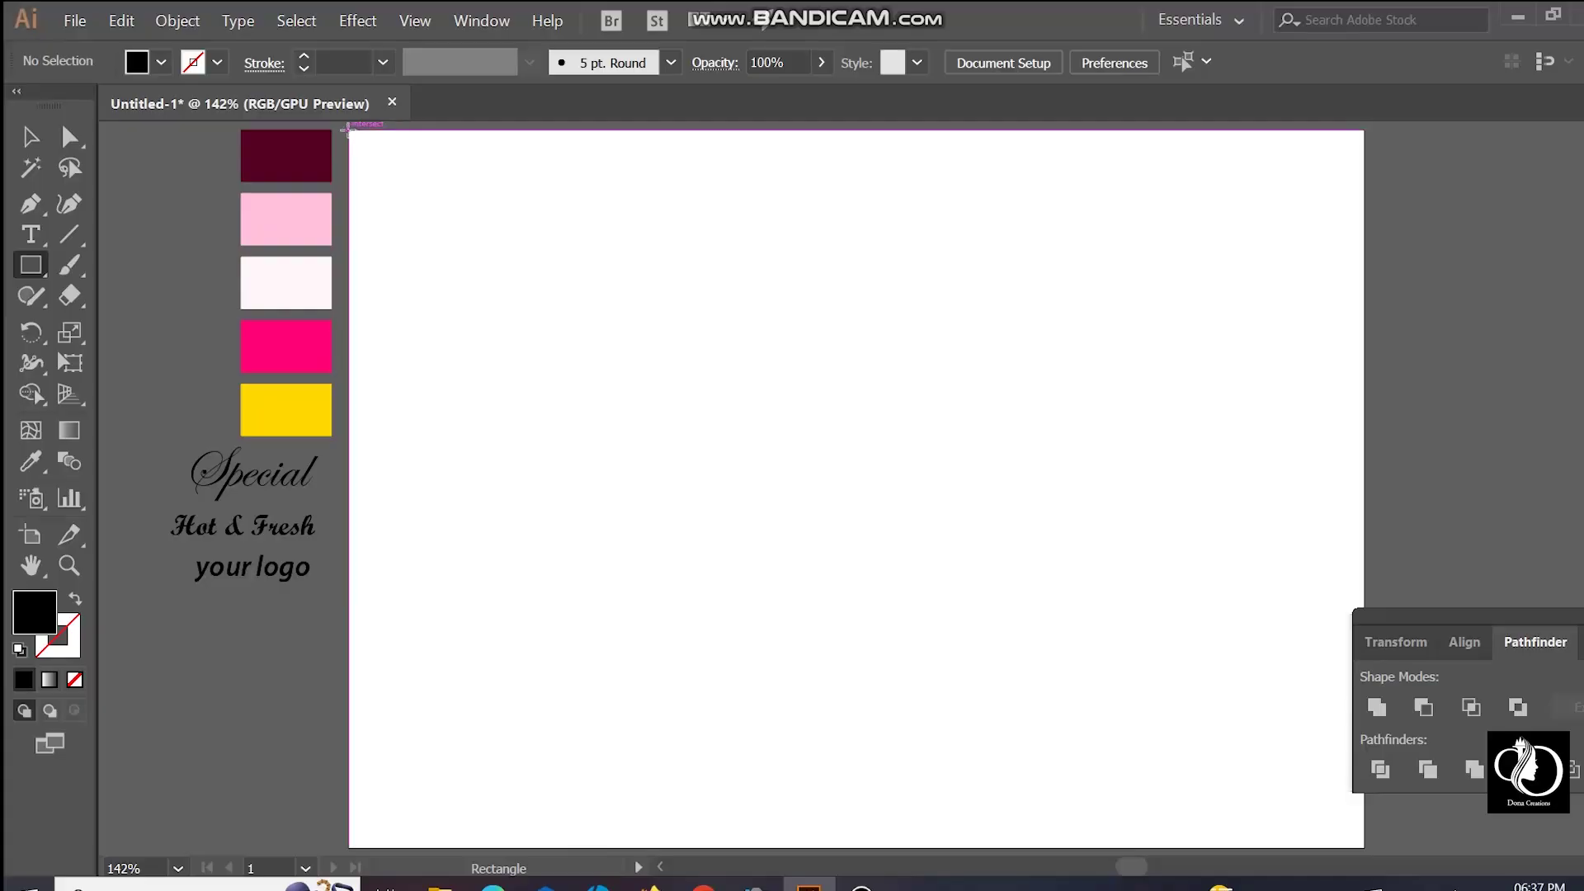
Step: Draw a rectangle covering the whole artboard, fill it with the dark maroon swatch, and deselect it
left_click_drag(349, 130, 1292, 728)
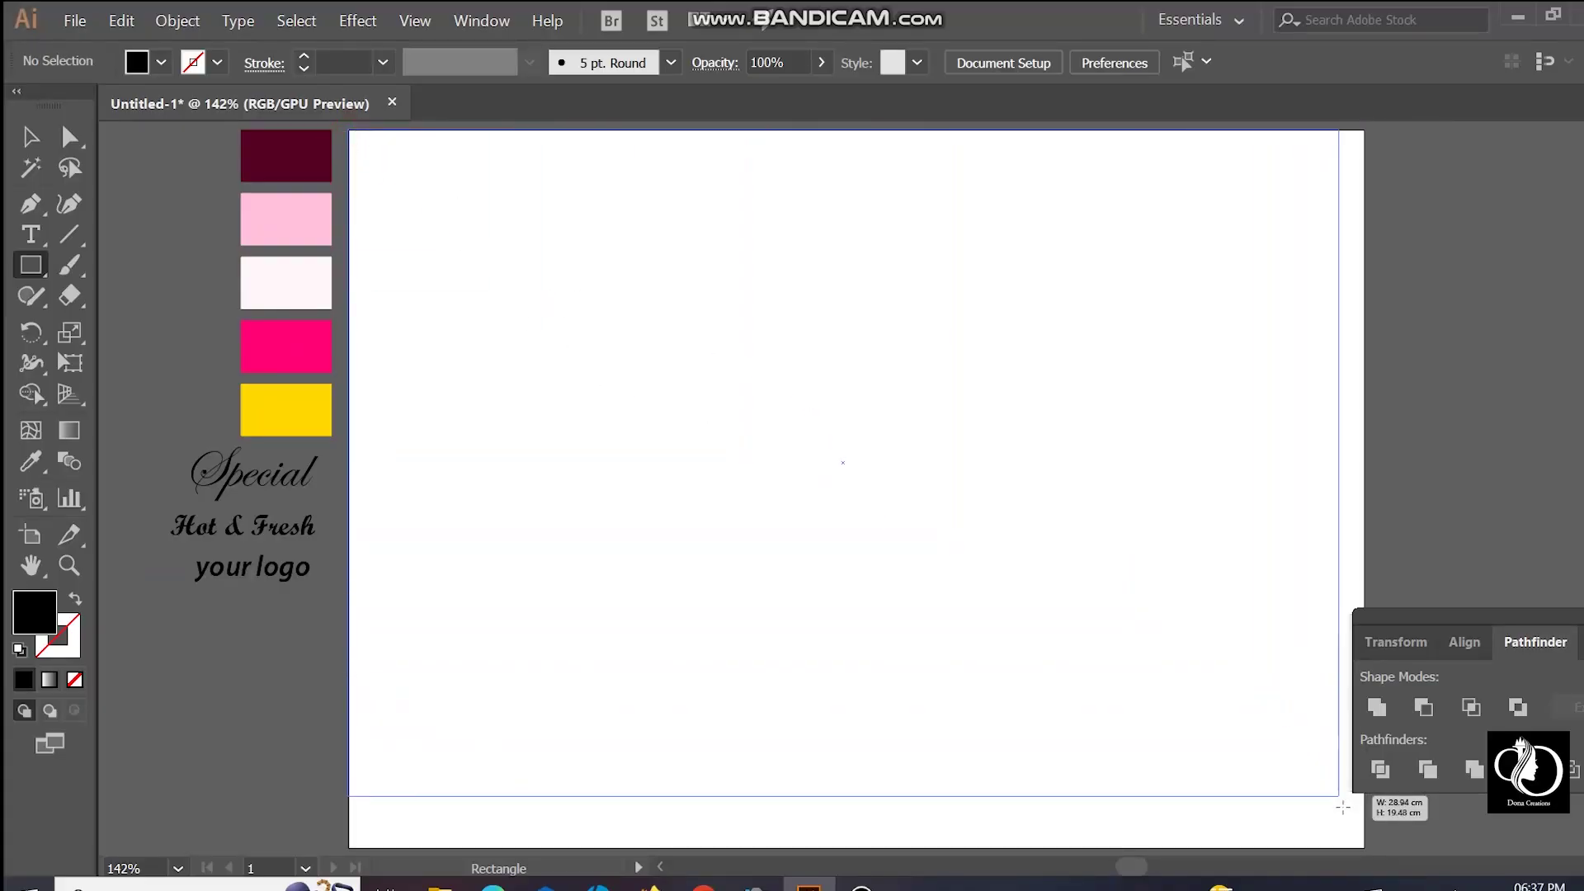
left_click_drag(1292, 728, 1364, 848)
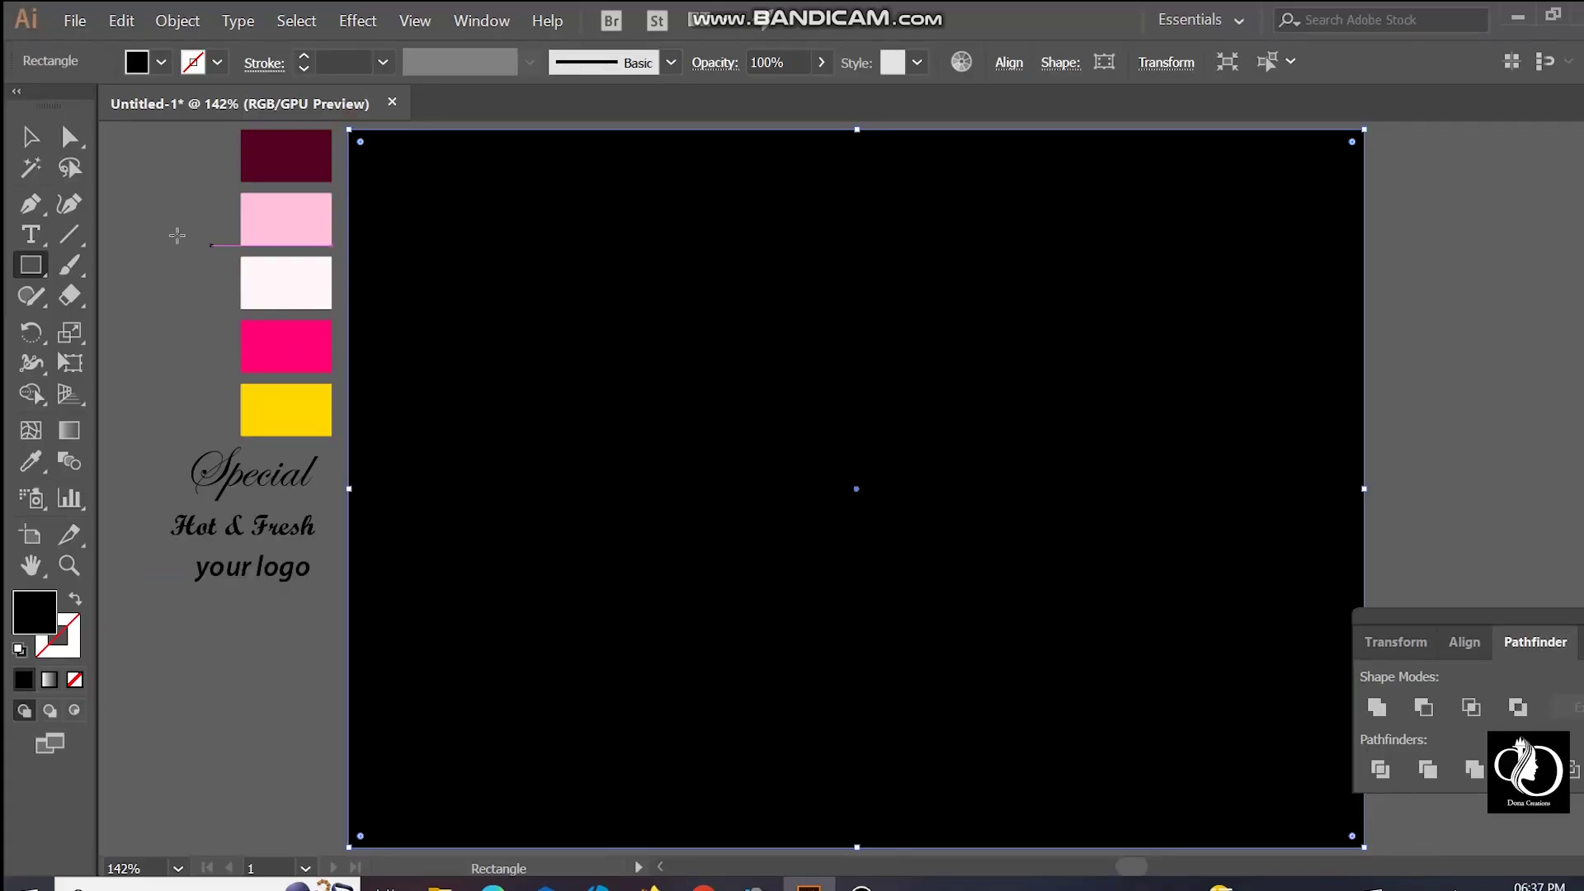
left_click(46, 466)
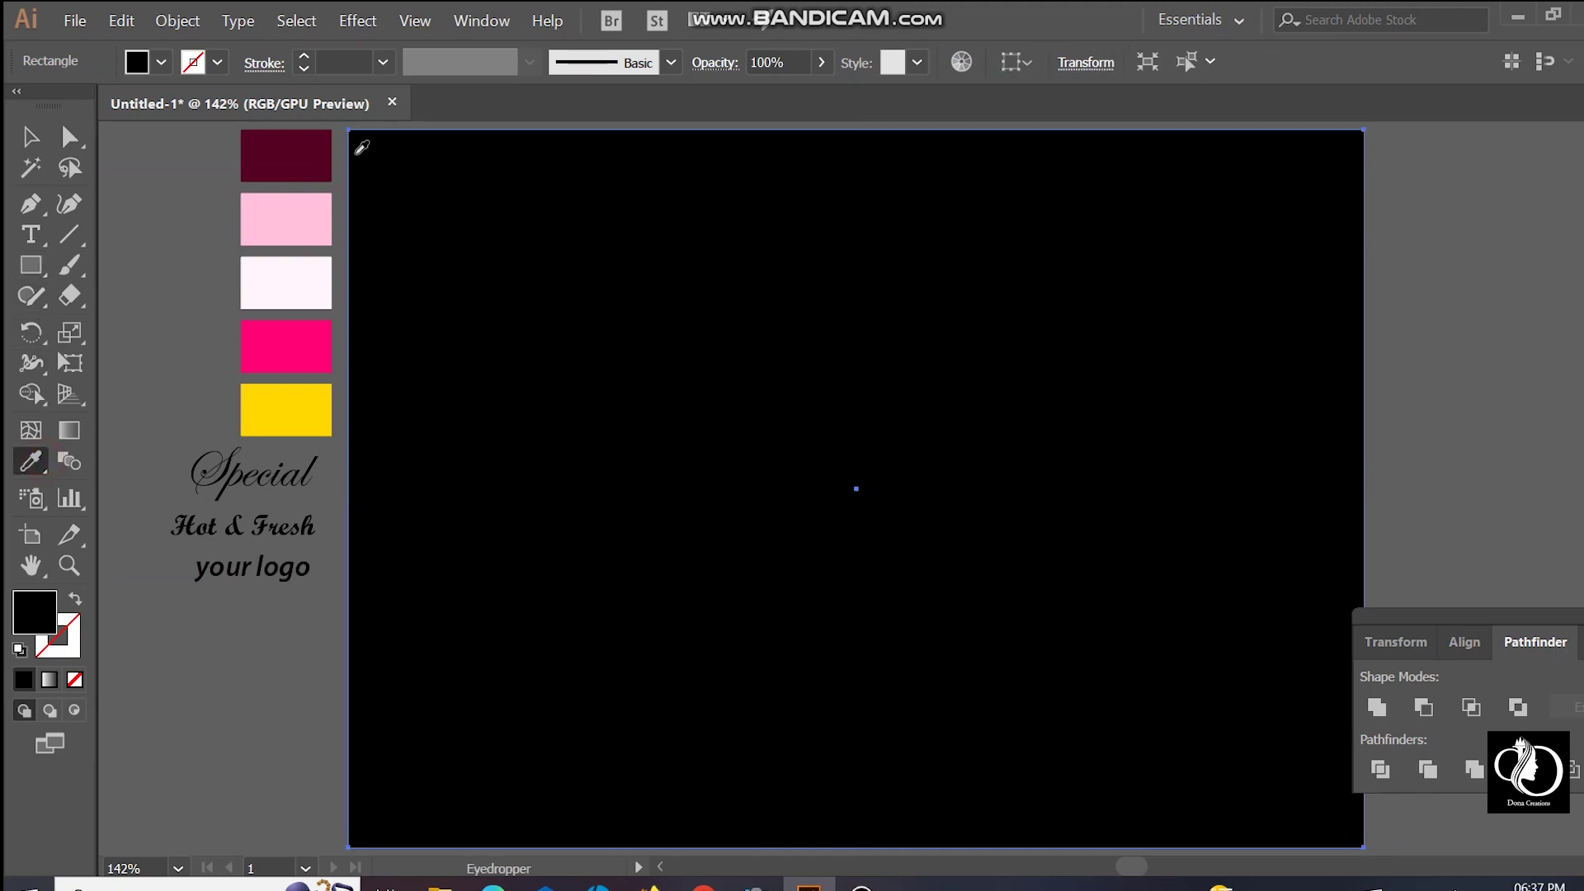
left_click(319, 138)
left_click(29, 135)
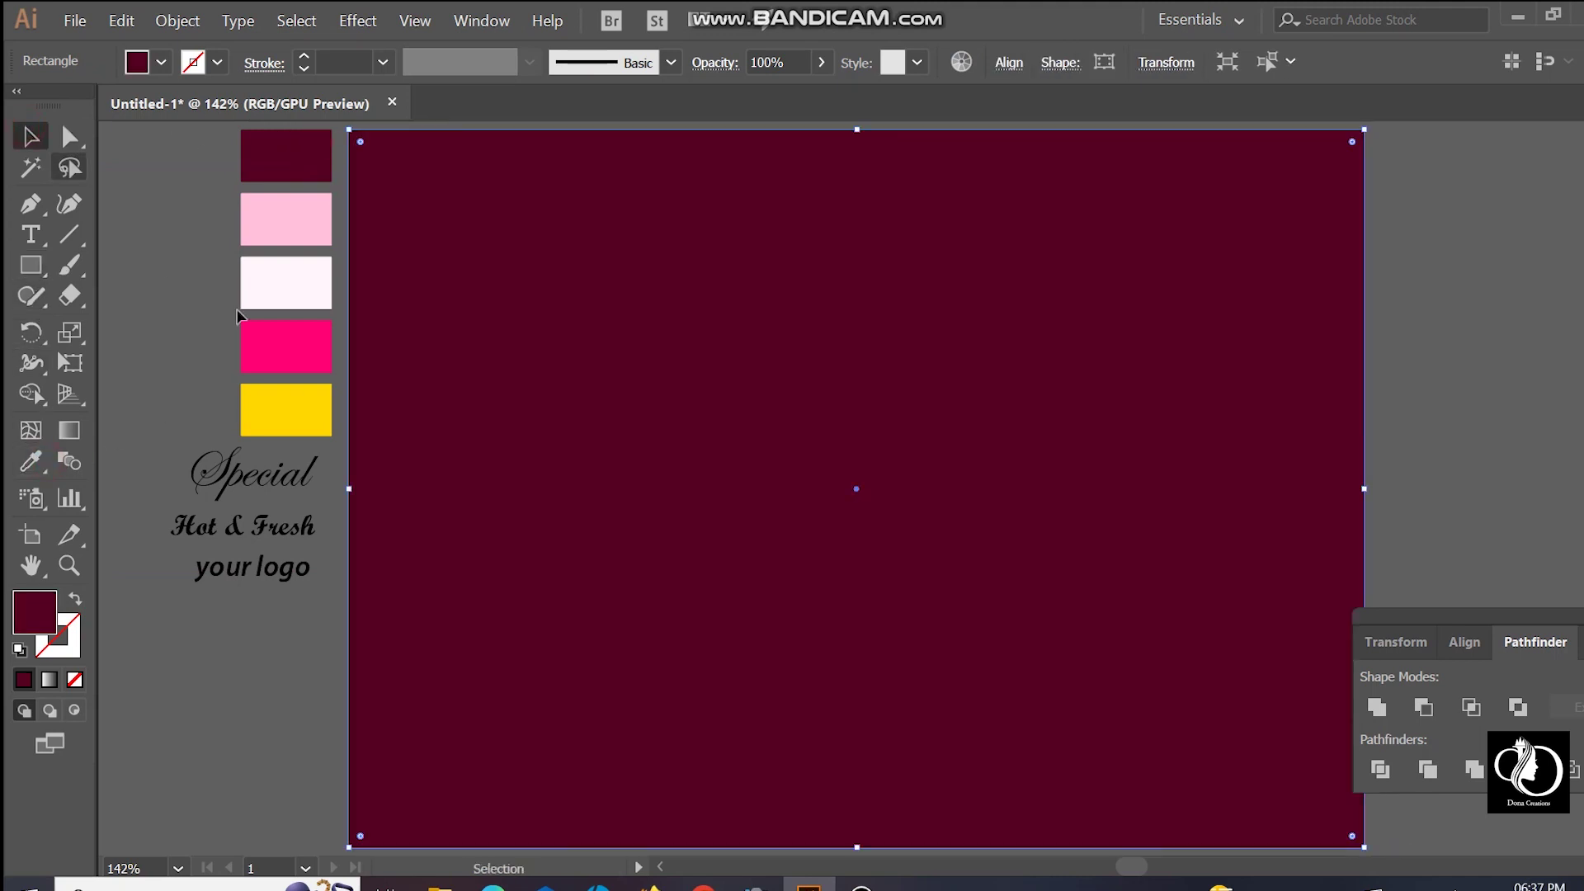
left_click(188, 281)
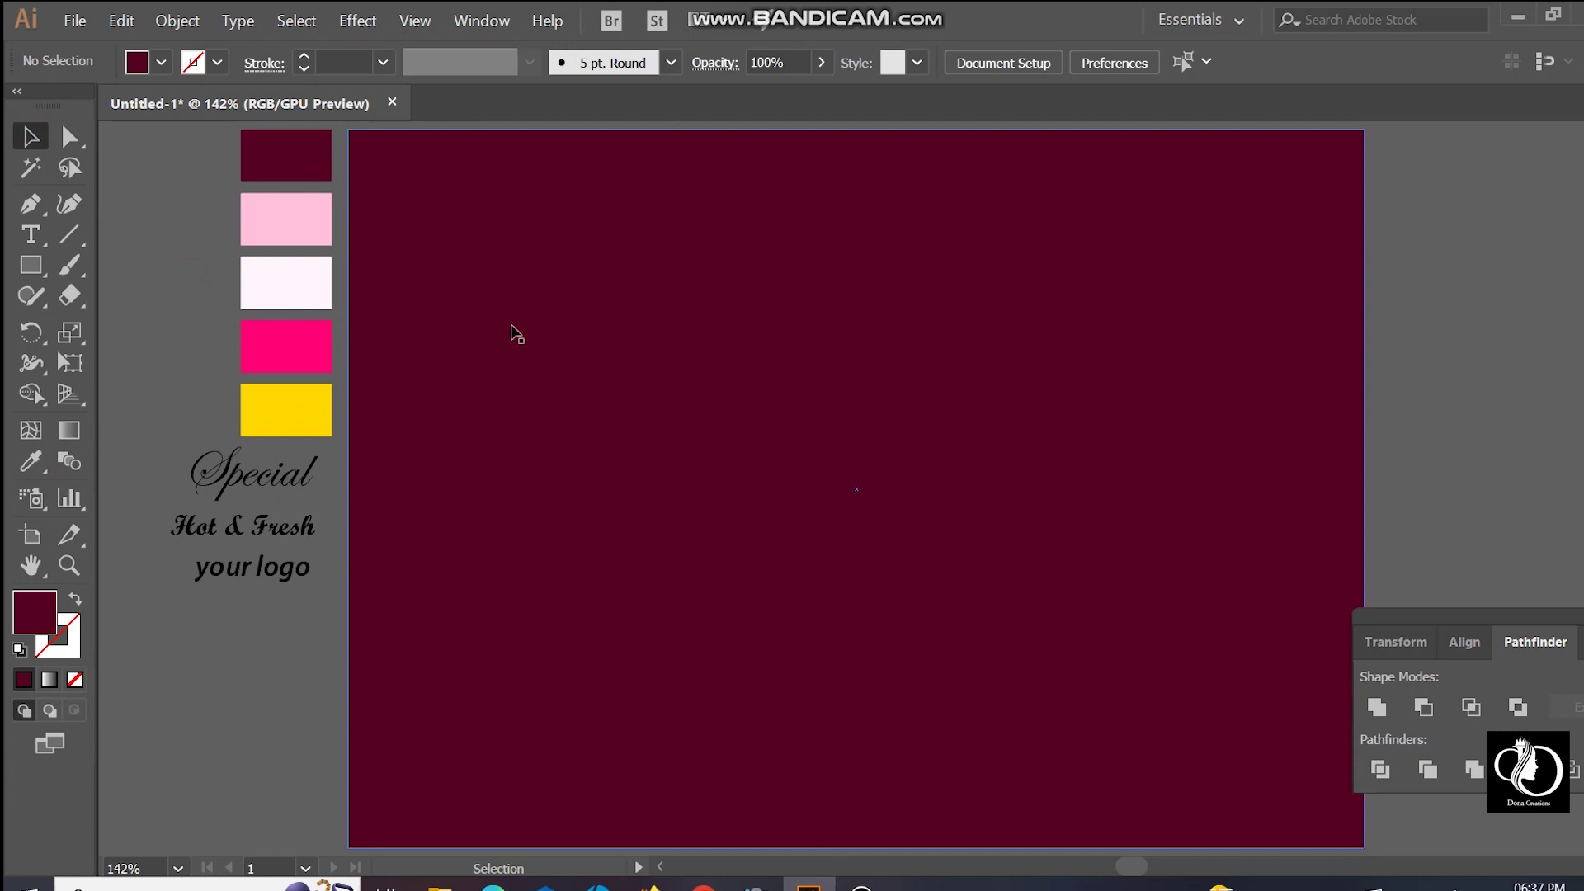
left_click(33, 264)
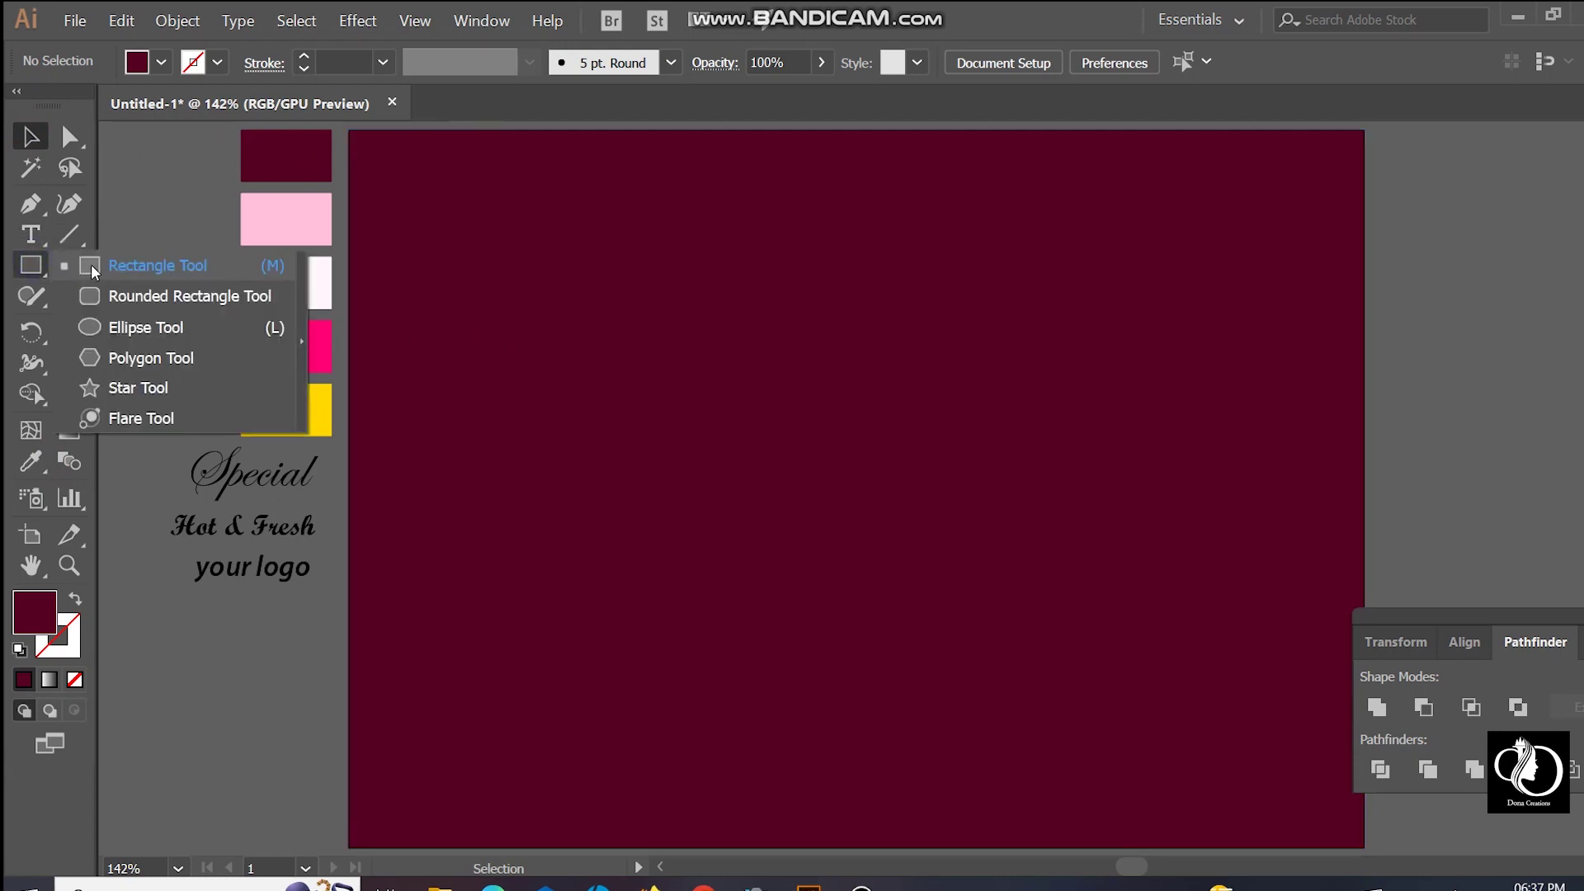
Step: Draw a tiny circle and fill it with the hot pink swatch
left_click(143, 330)
left_click_drag(506, 351, 514, 356)
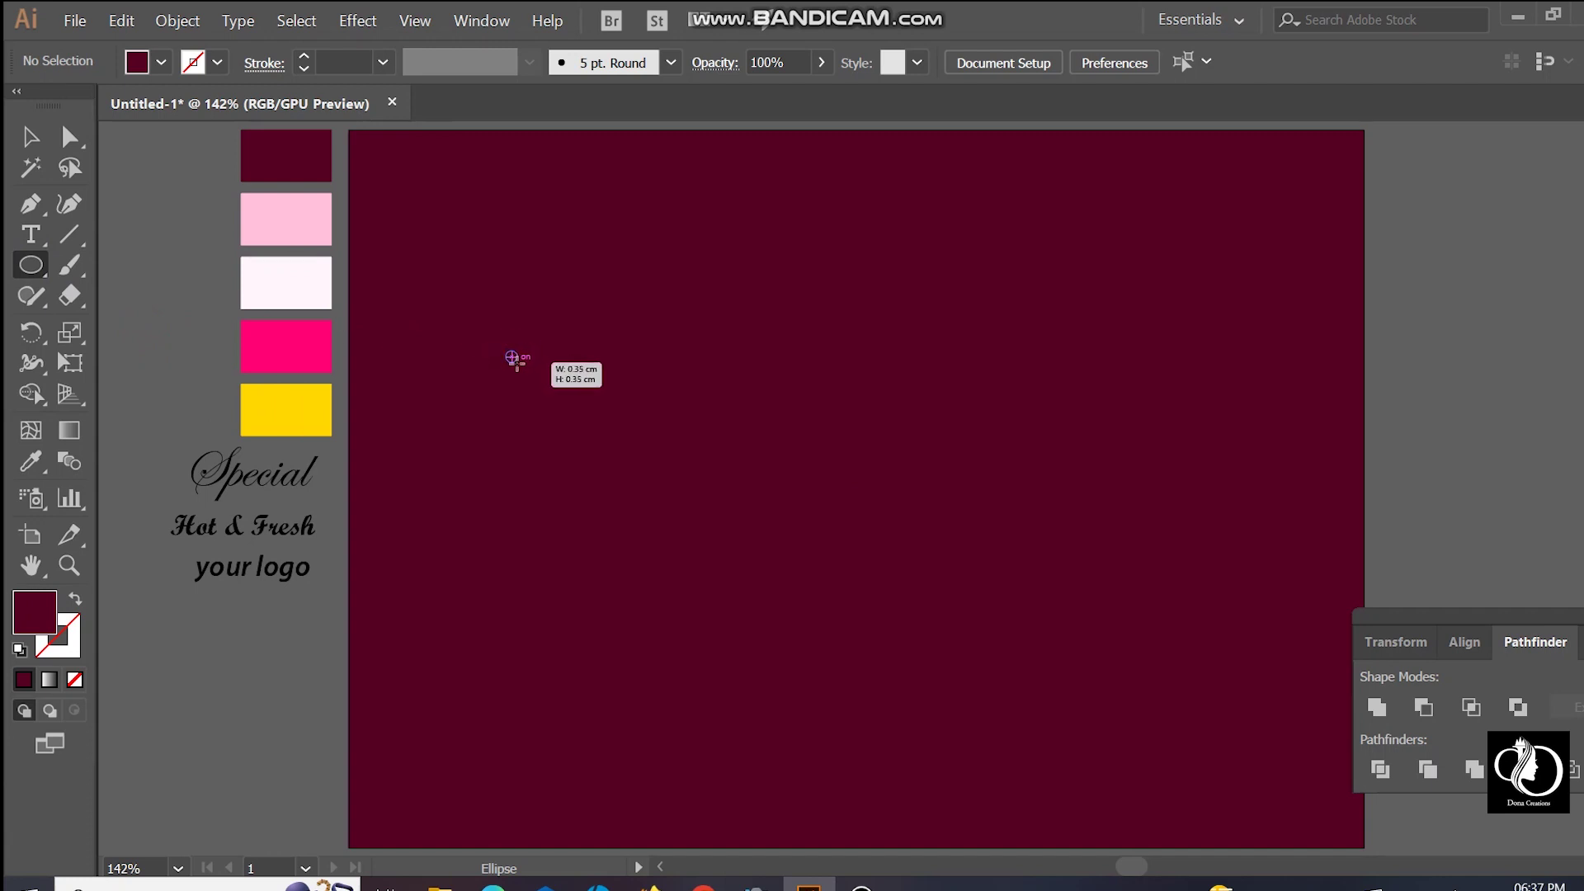
left_click_drag(513, 359, 515, 362)
left_click(30, 461)
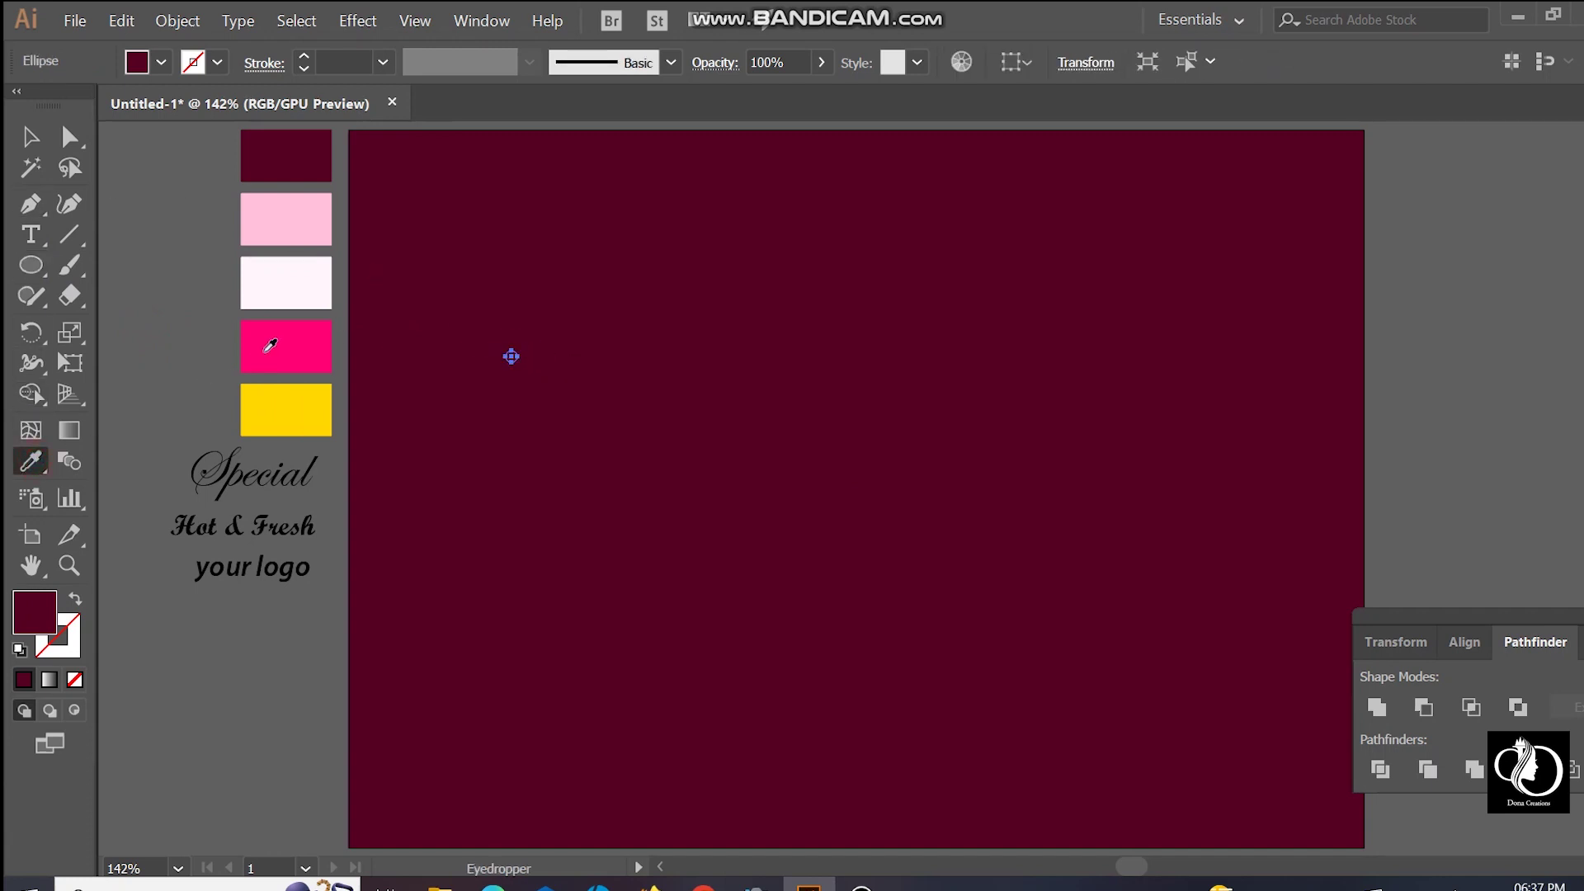
left_click(272, 339)
left_click(30, 137)
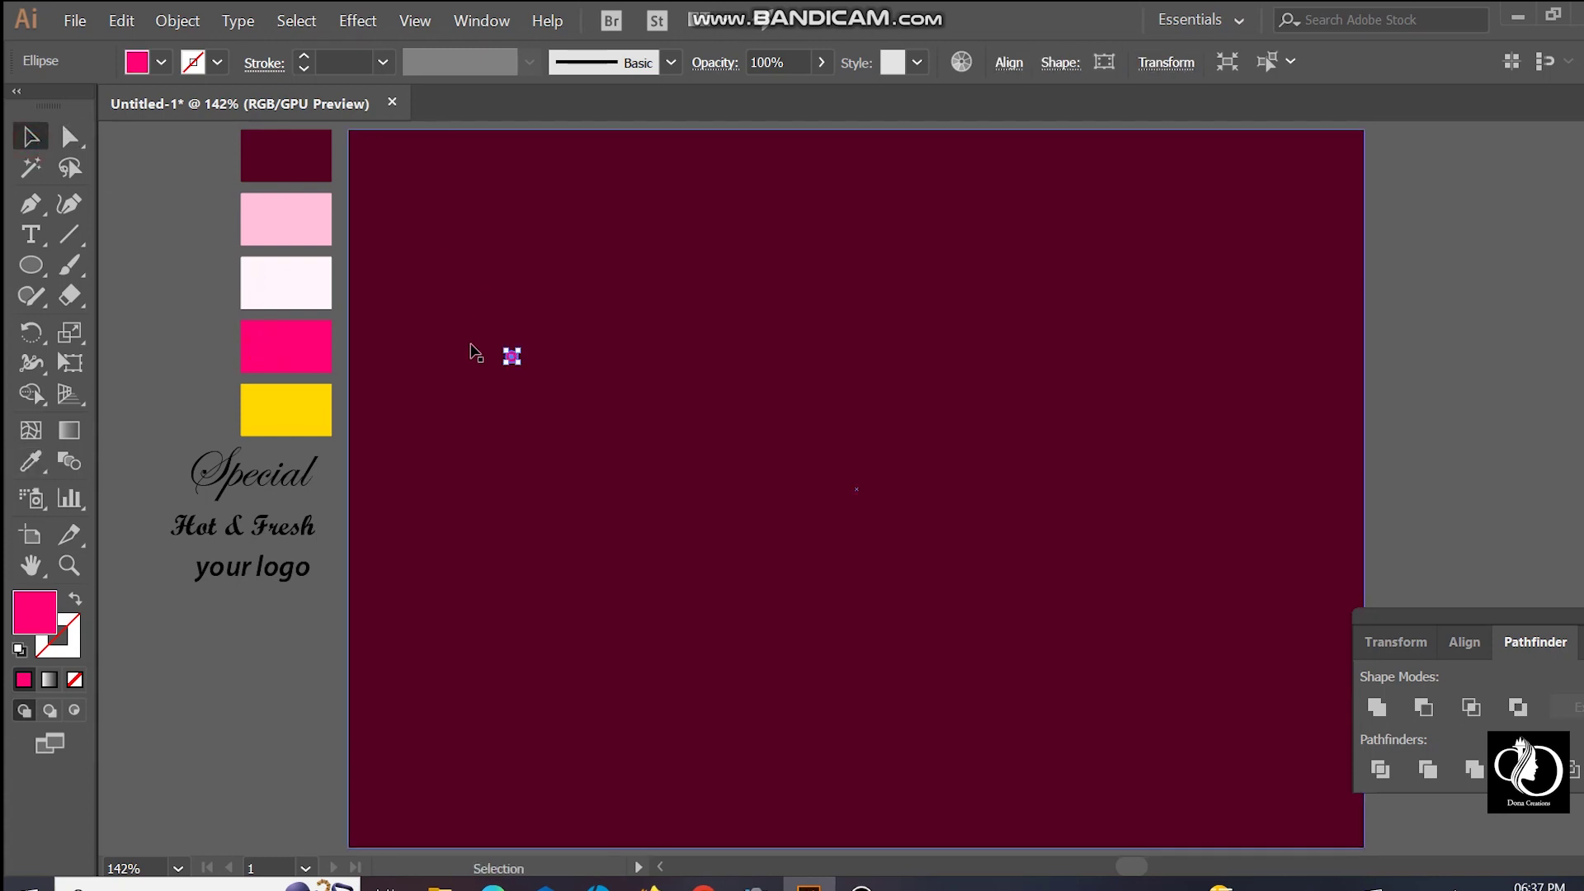
Step: Move the dot to the top-left corner, copy it along the top, and fit the row to the artboard width
left_click_drag(509, 352, 435, 203)
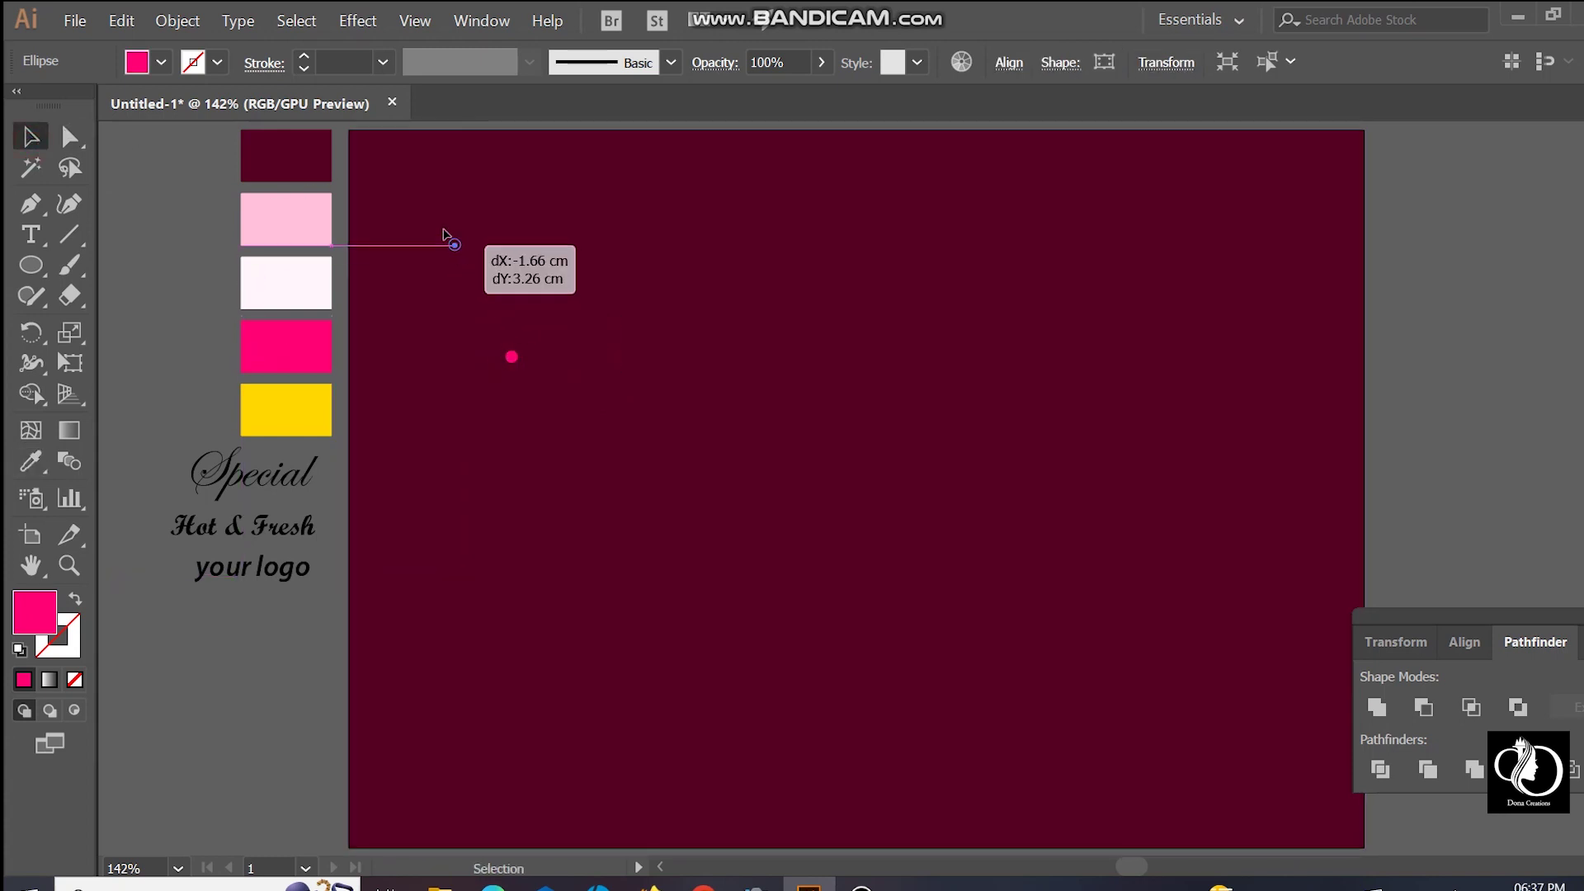
left_click_drag(435, 203, 363, 149)
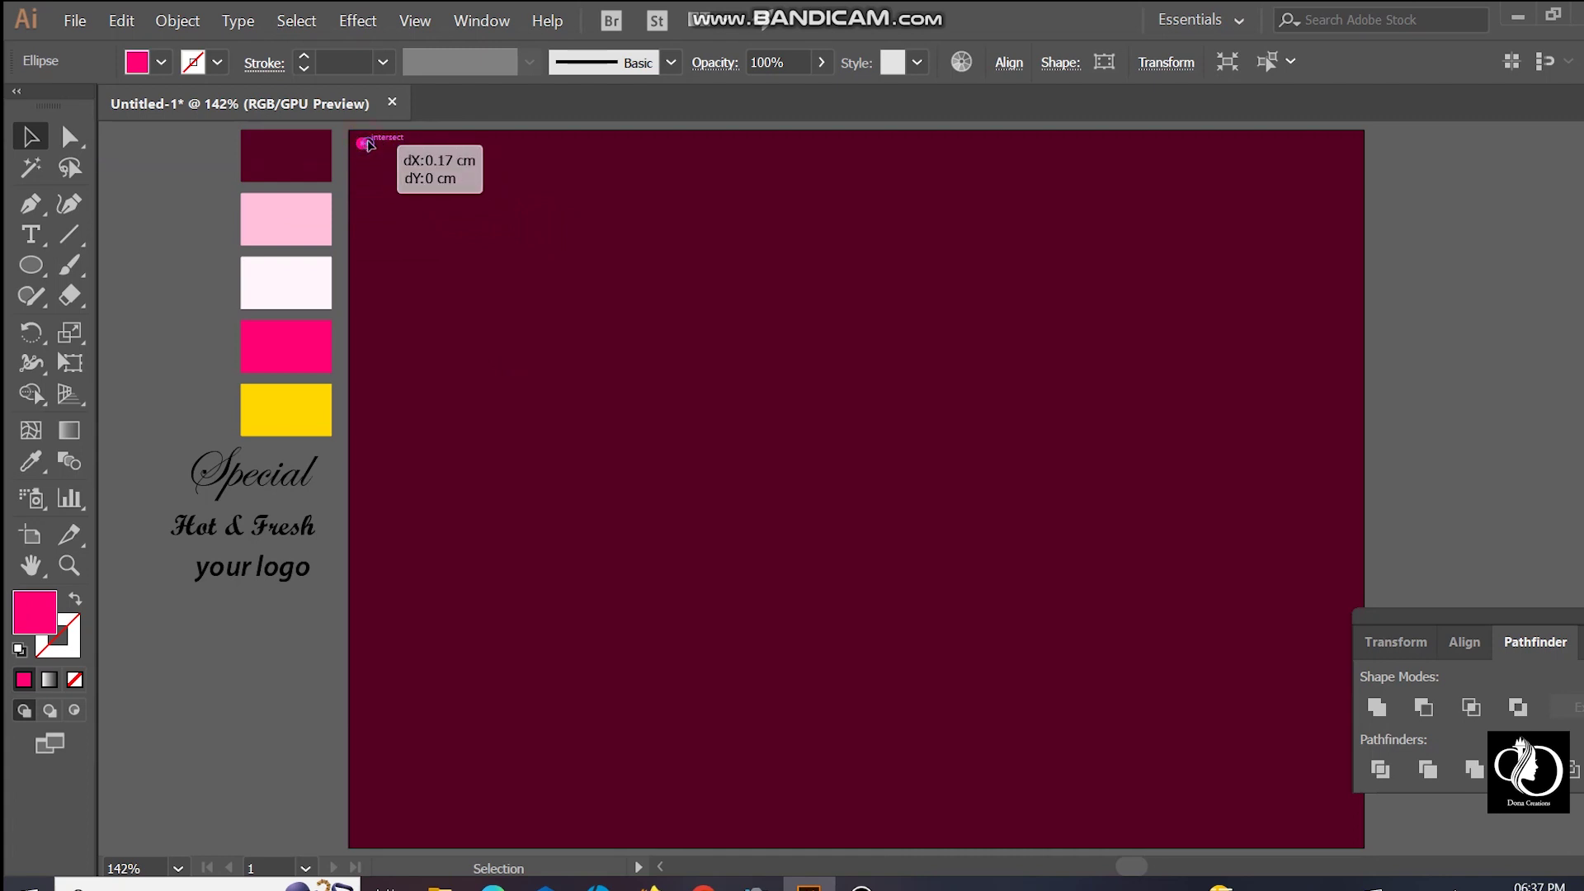
left_click_drag(363, 147, 383, 148)
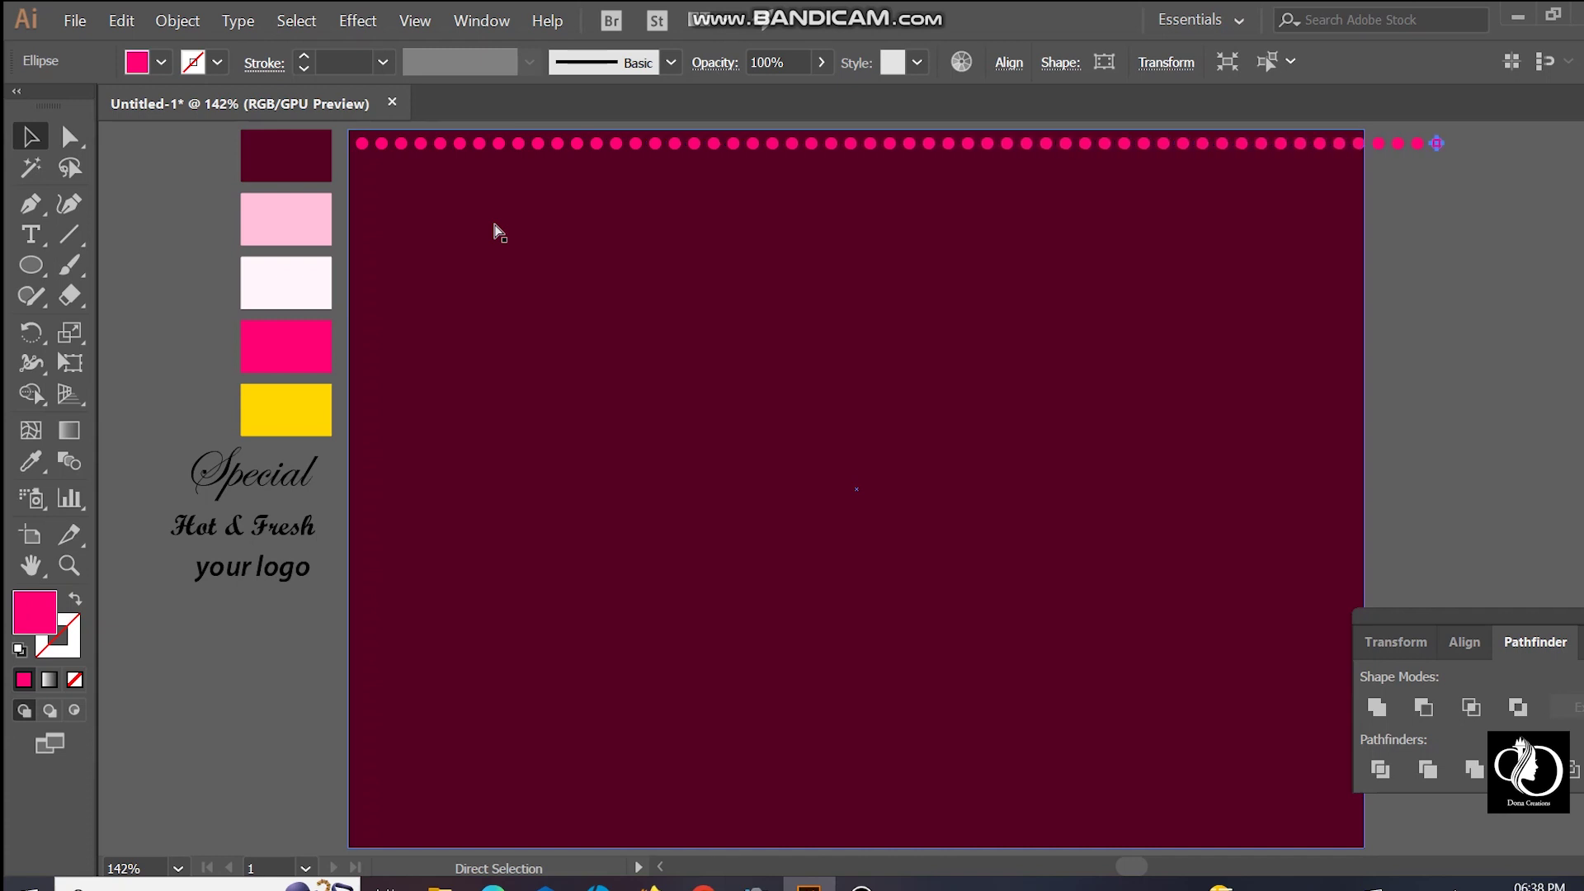
left_click(496, 230)
key("ctrl+shift+a")
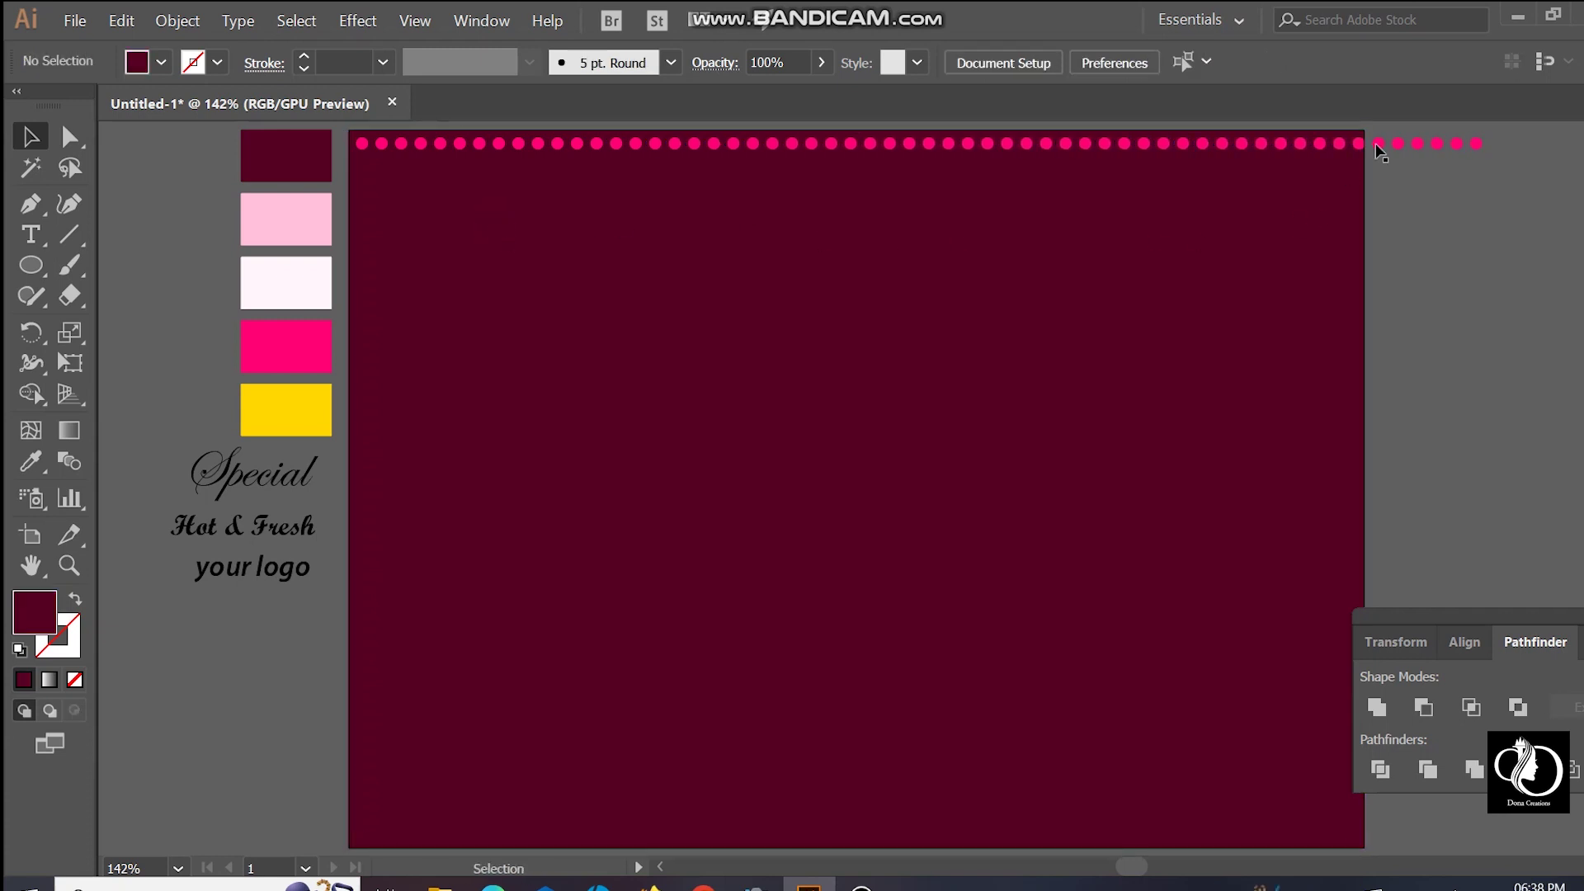
mouse_move(1386, 172)
left_mouse_down()
mouse_move(345, 170)
mouse_move(415, 155)
left_mouse_up()
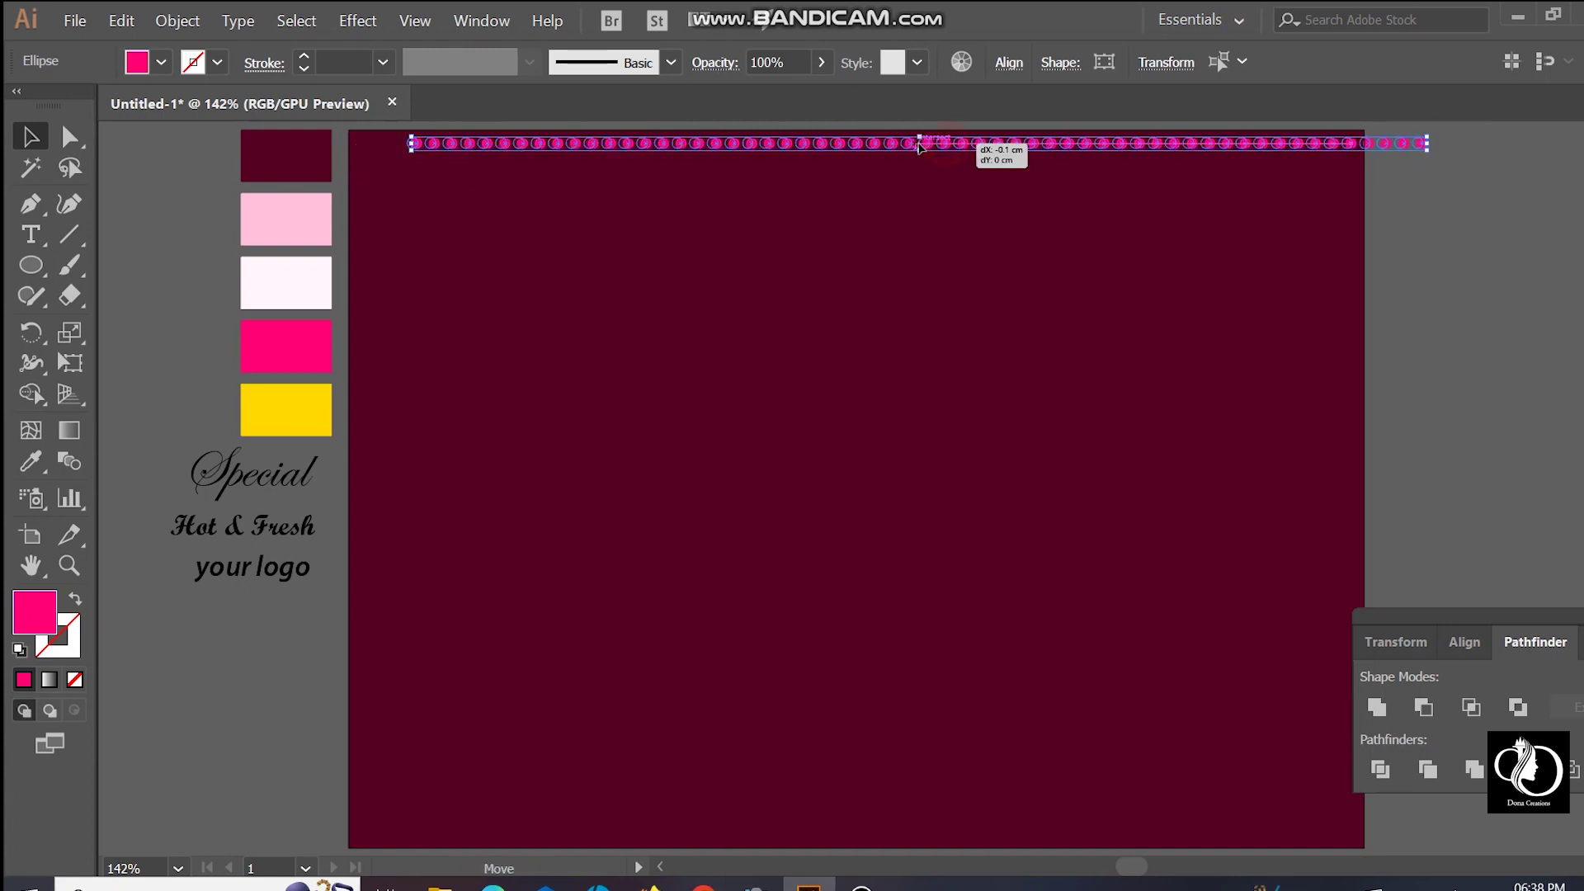
left_click_drag(922, 148, 867, 149)
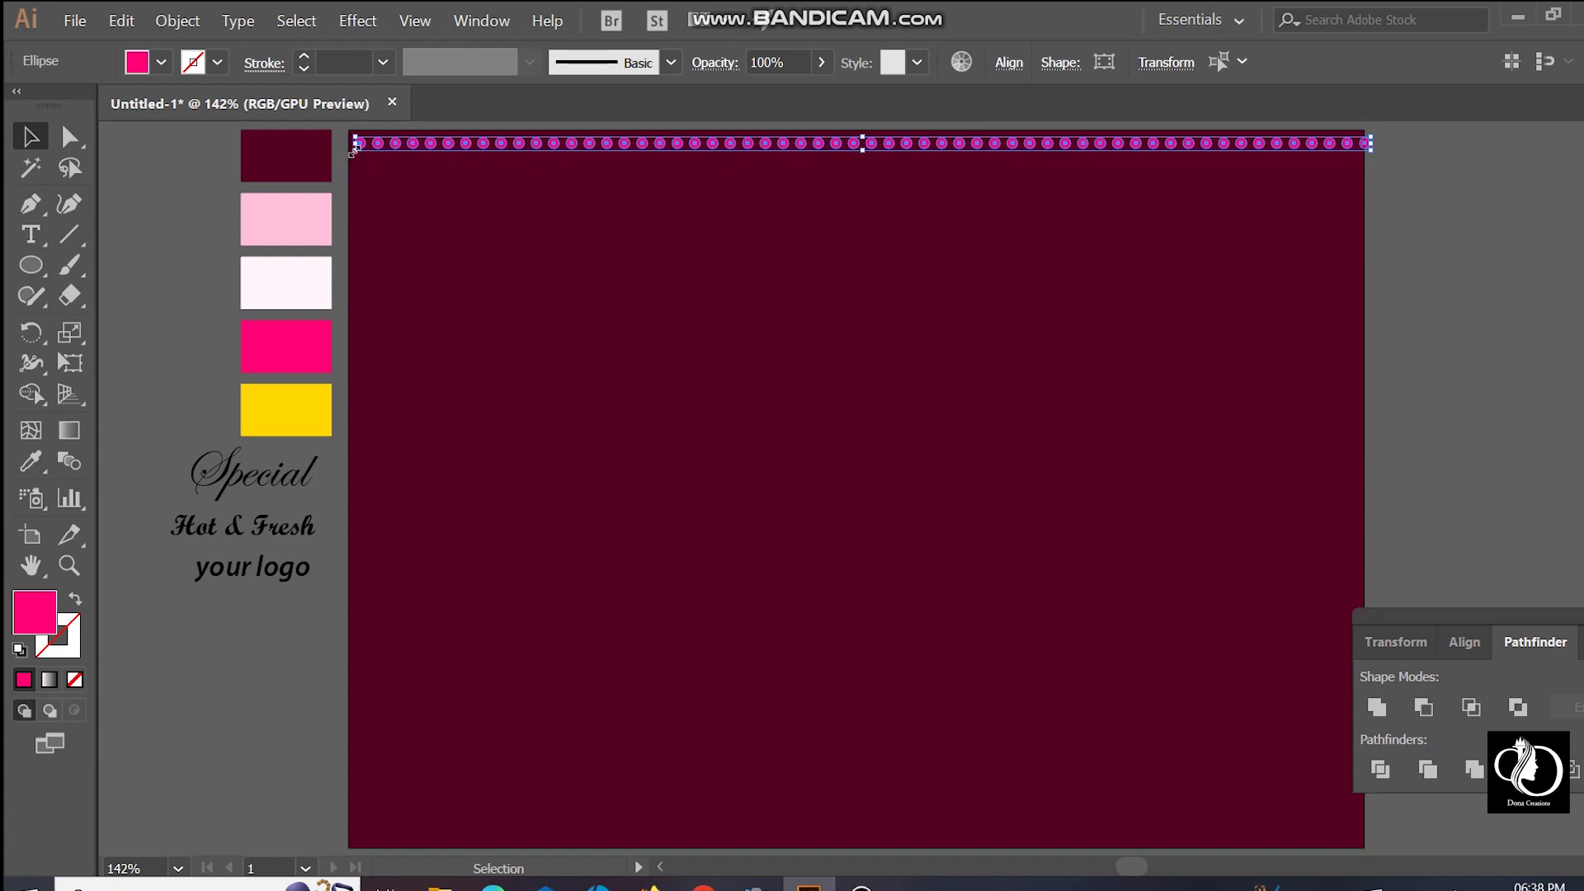
mouse_move(355, 147)
left_mouse_down()
mouse_move(365, 164)
mouse_move(410, 162)
left_mouse_up()
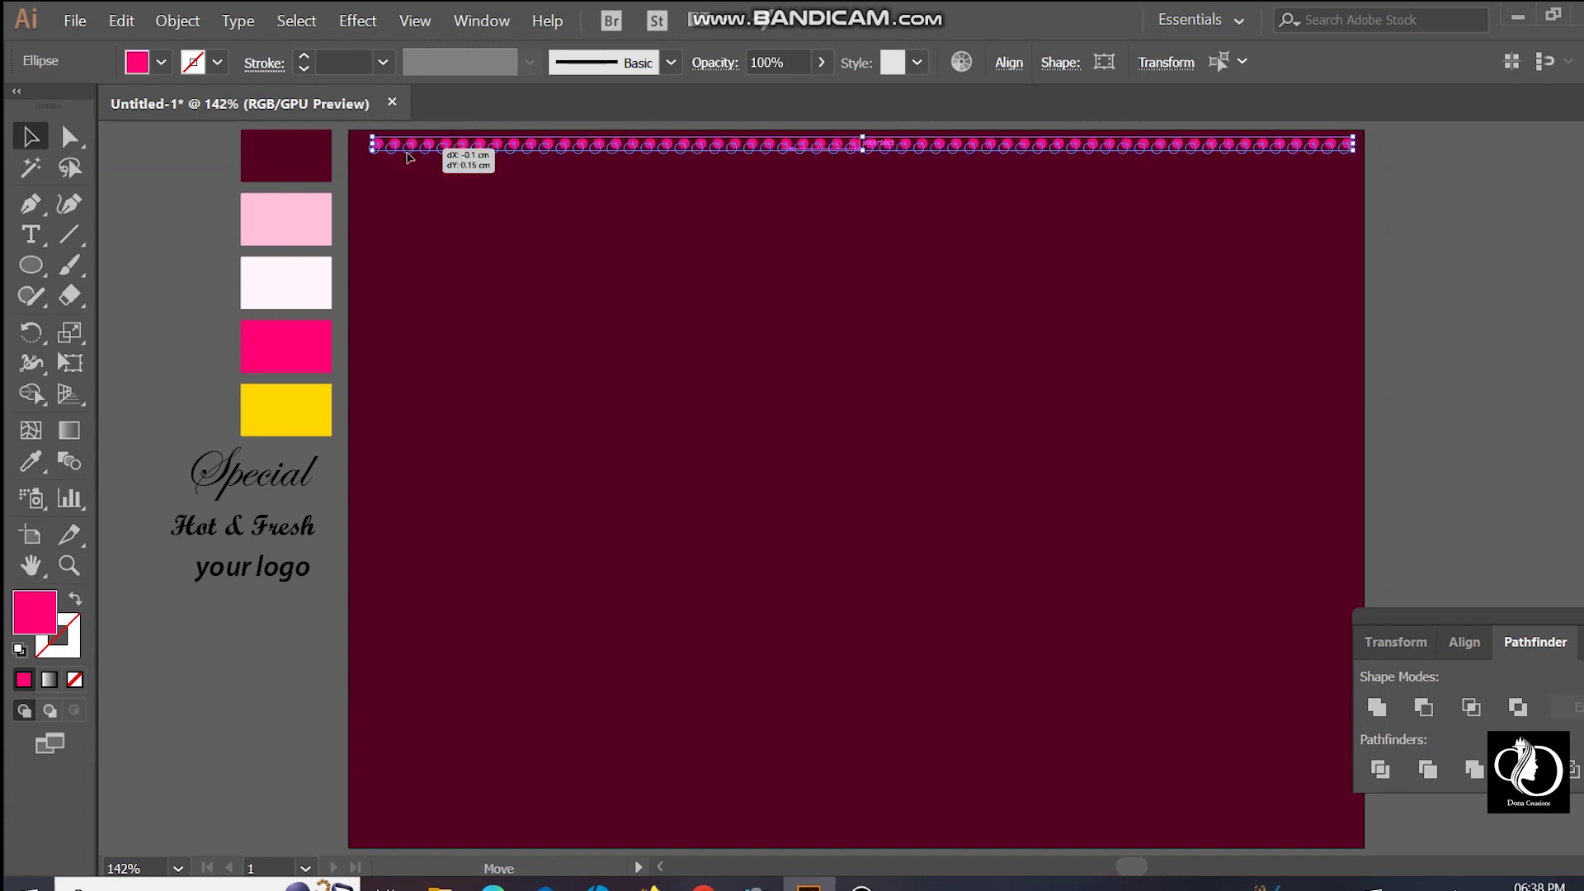
Step: Group the dot row and repeat copies of it down the artboard with Ctrl+D
left_click(198, 31)
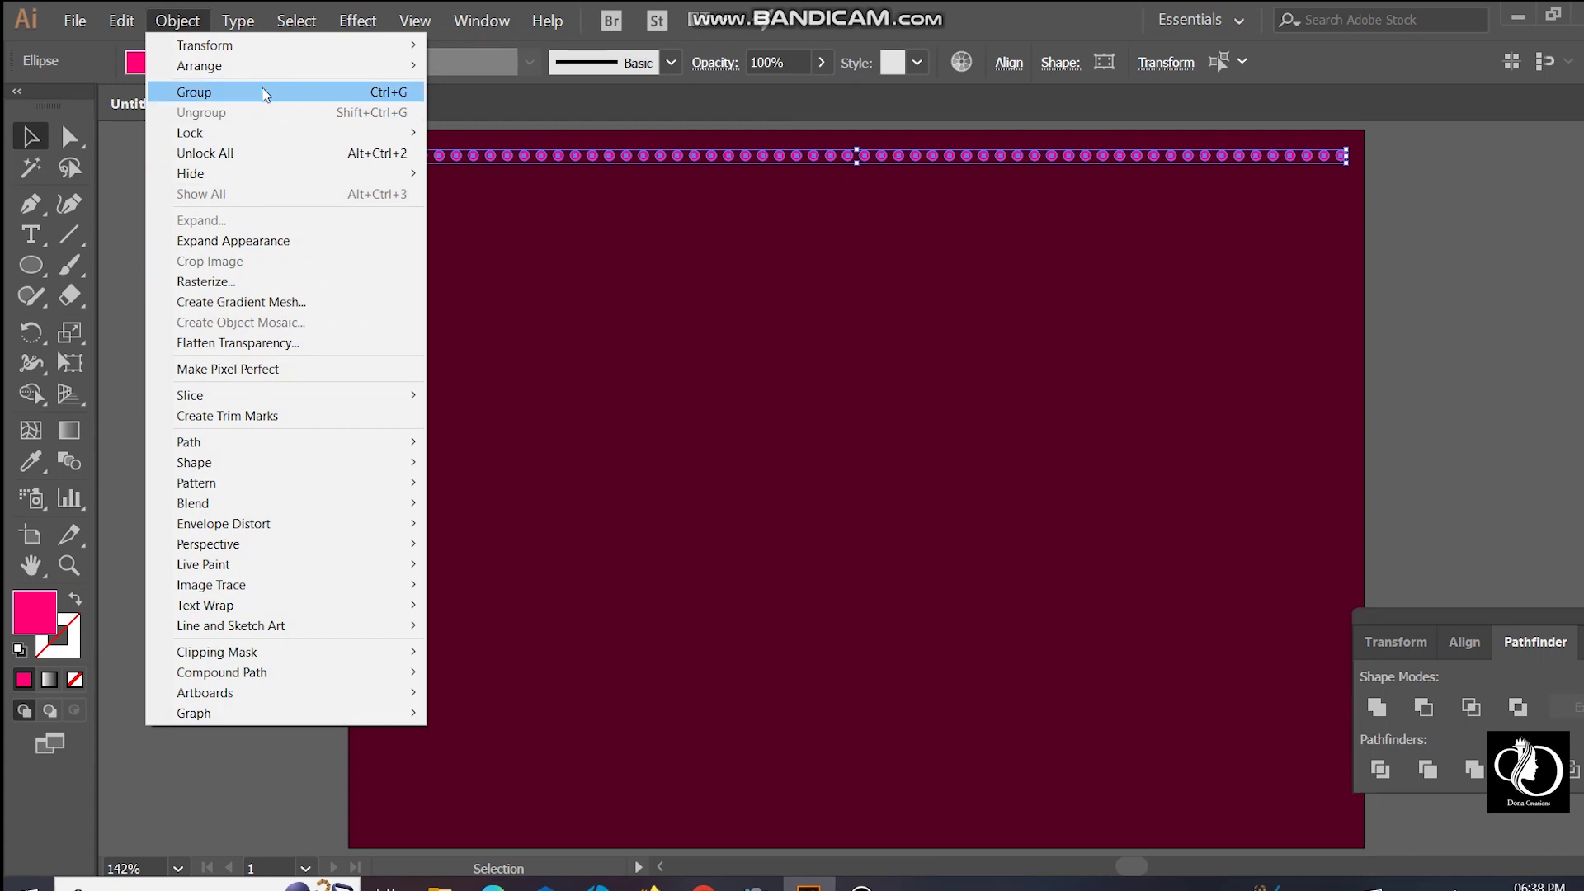
left_click(264, 92)
left_click_drag(561, 156, 557, 185)
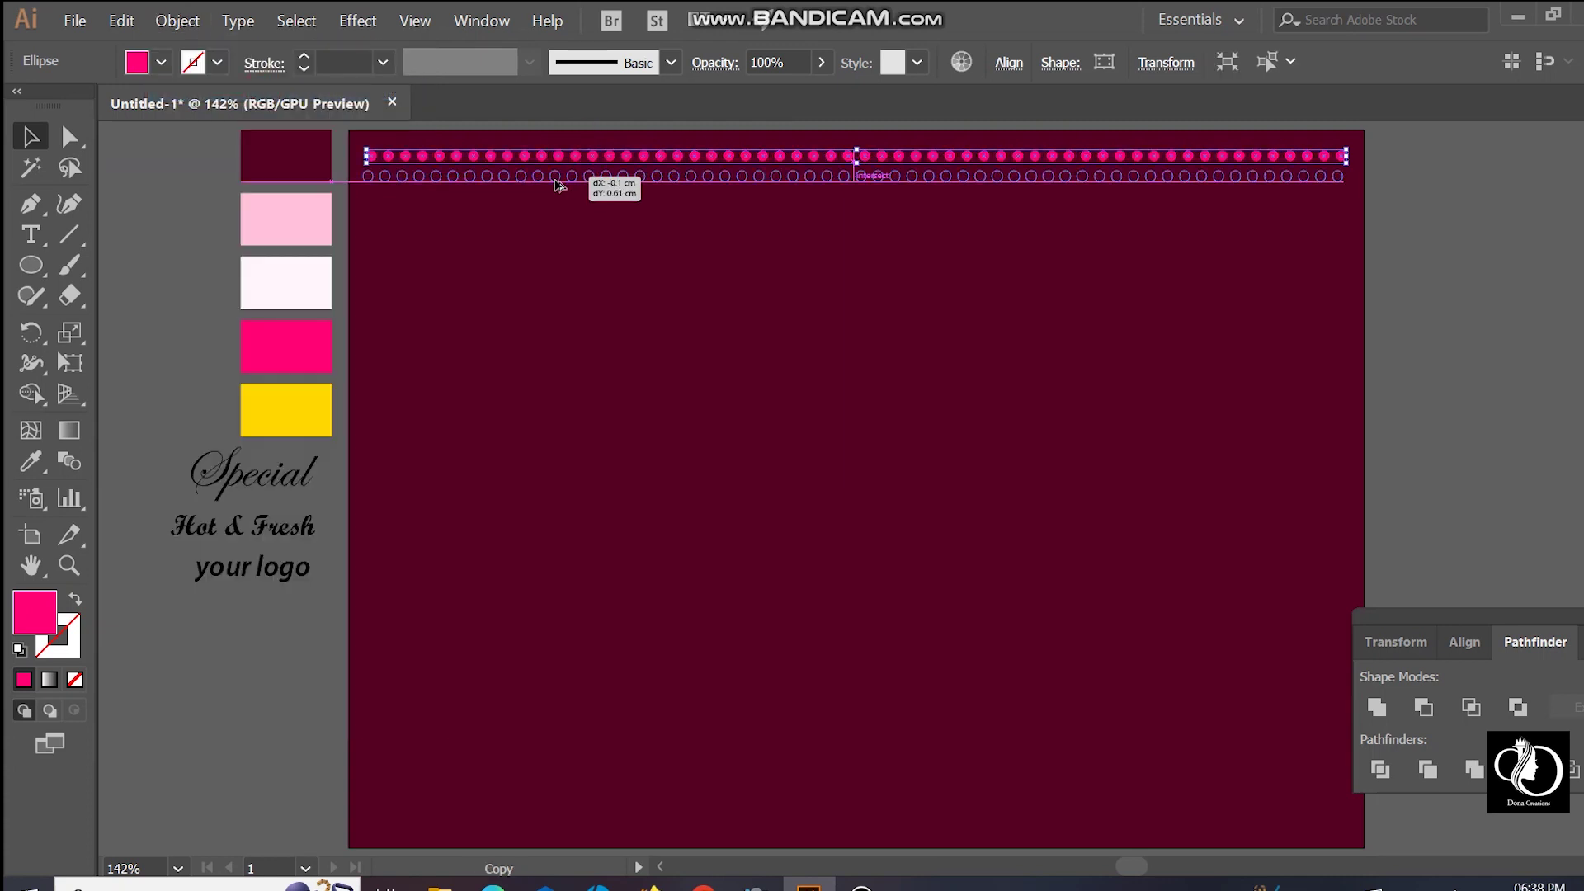
key("ctrl+d")
key("ctrl+d")
key("ctrl+d")
key("ctrl+d")
key("ctrl+d")
key("ctrl+d")
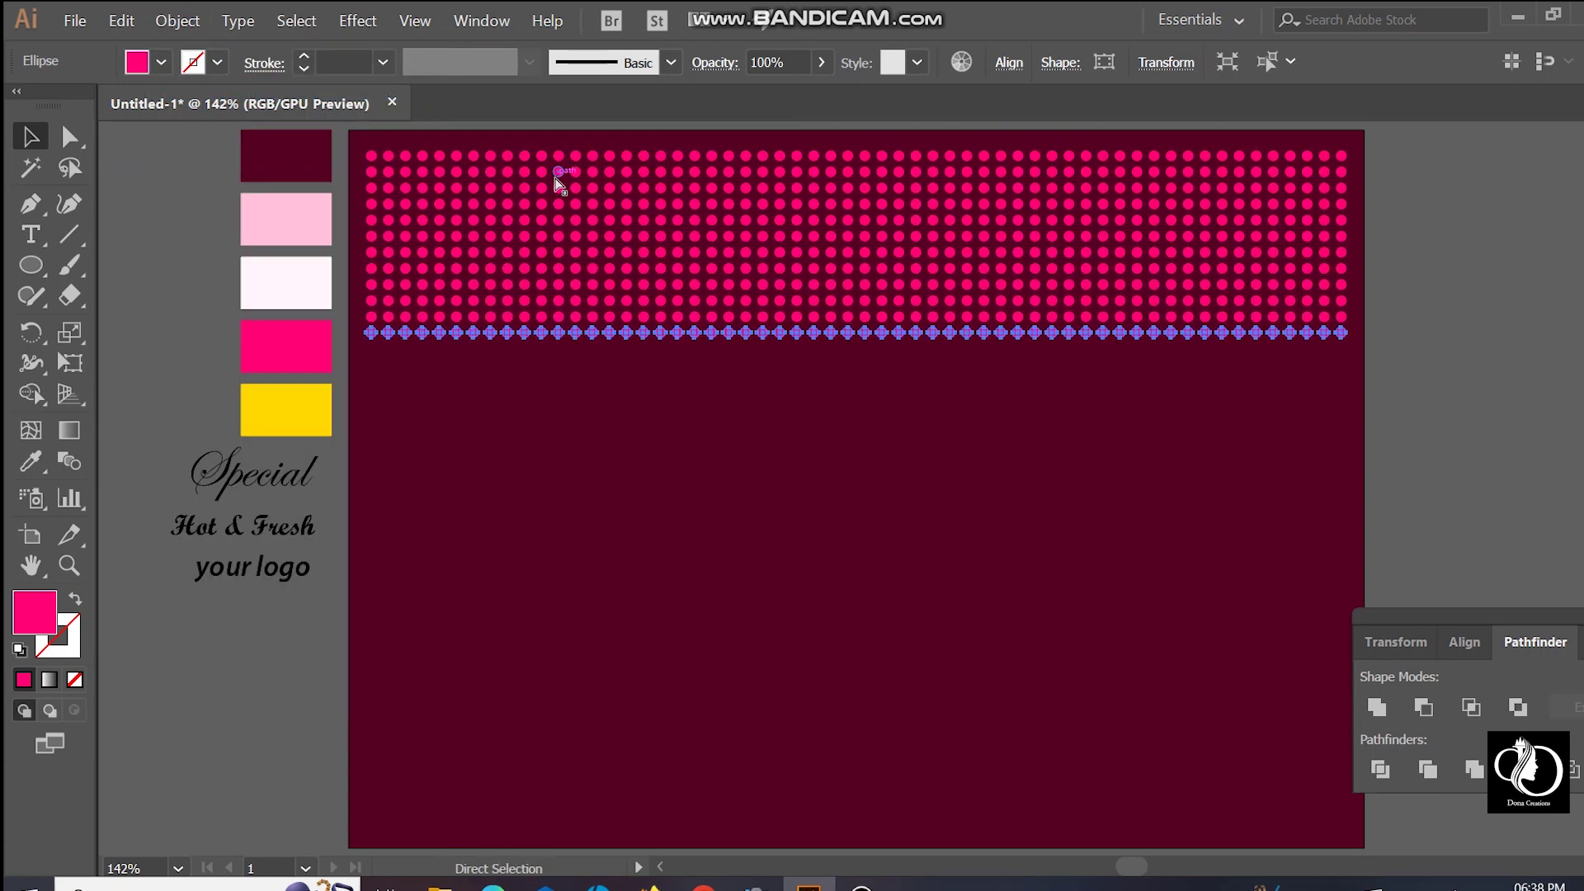
key("ctrl+d")
key("ctrl+d")
key("ctrl+d")
key("ctrl+d")
key("ctrl+d")
key("ctrl+d")
key("ctrl+d")
key("ctrl+d")
key("ctrl+d")
key("ctrl+d")
key("ctrl+d")
key("ctrl+d")
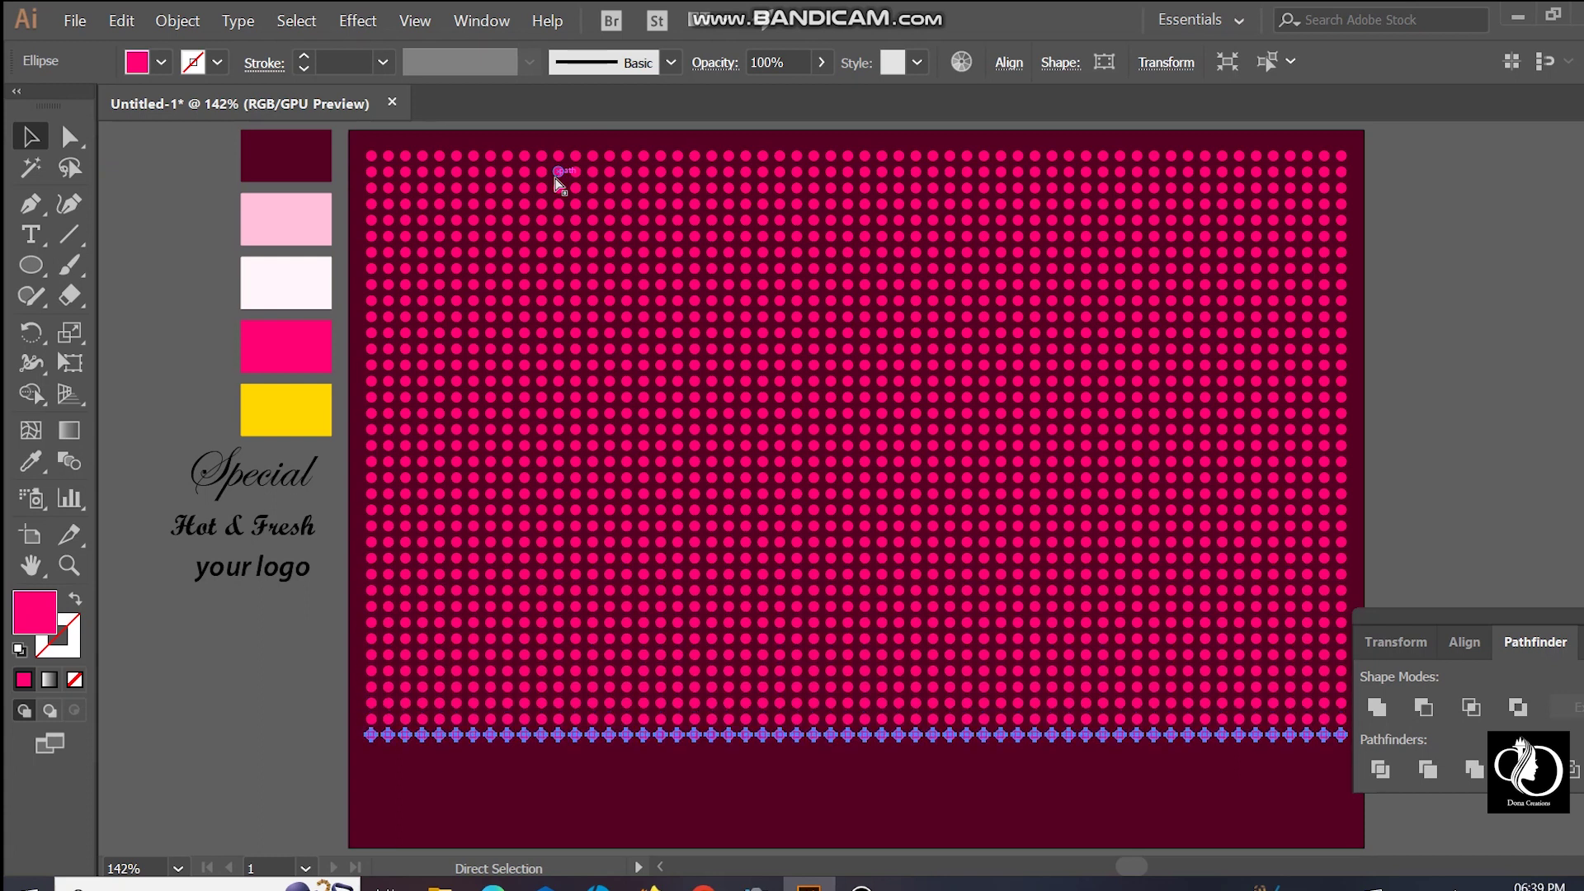
key("ctrl+d")
key("ctrl+d")
key("ctrl+d")
key("ctrl+d")
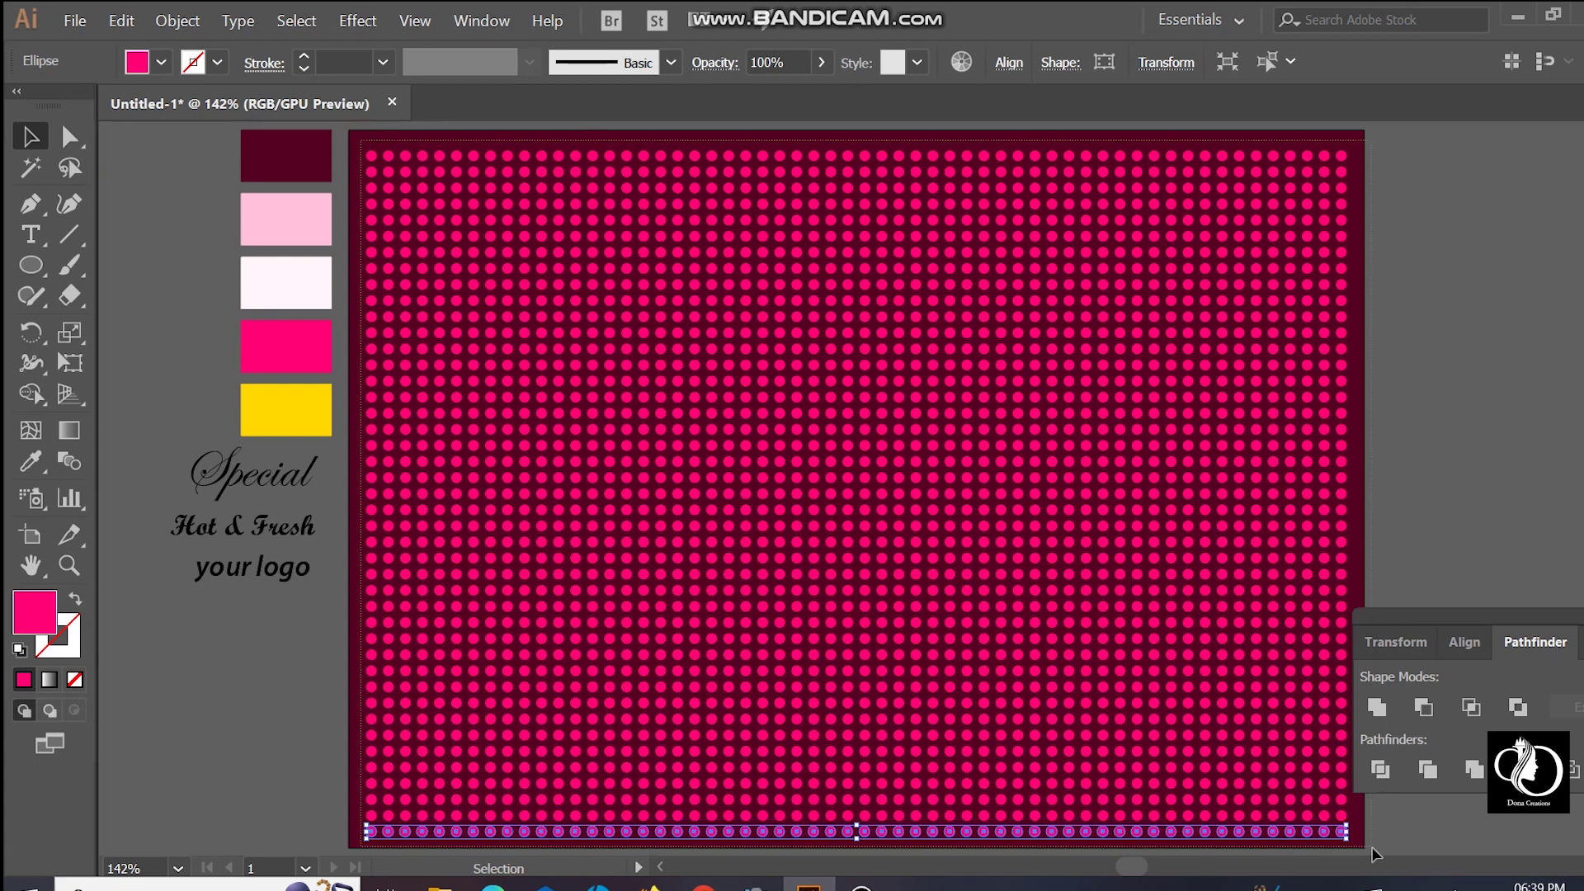
Step: Group the whole dot grid and lower its opacity
key("ctrl+a")
left_click(177, 21)
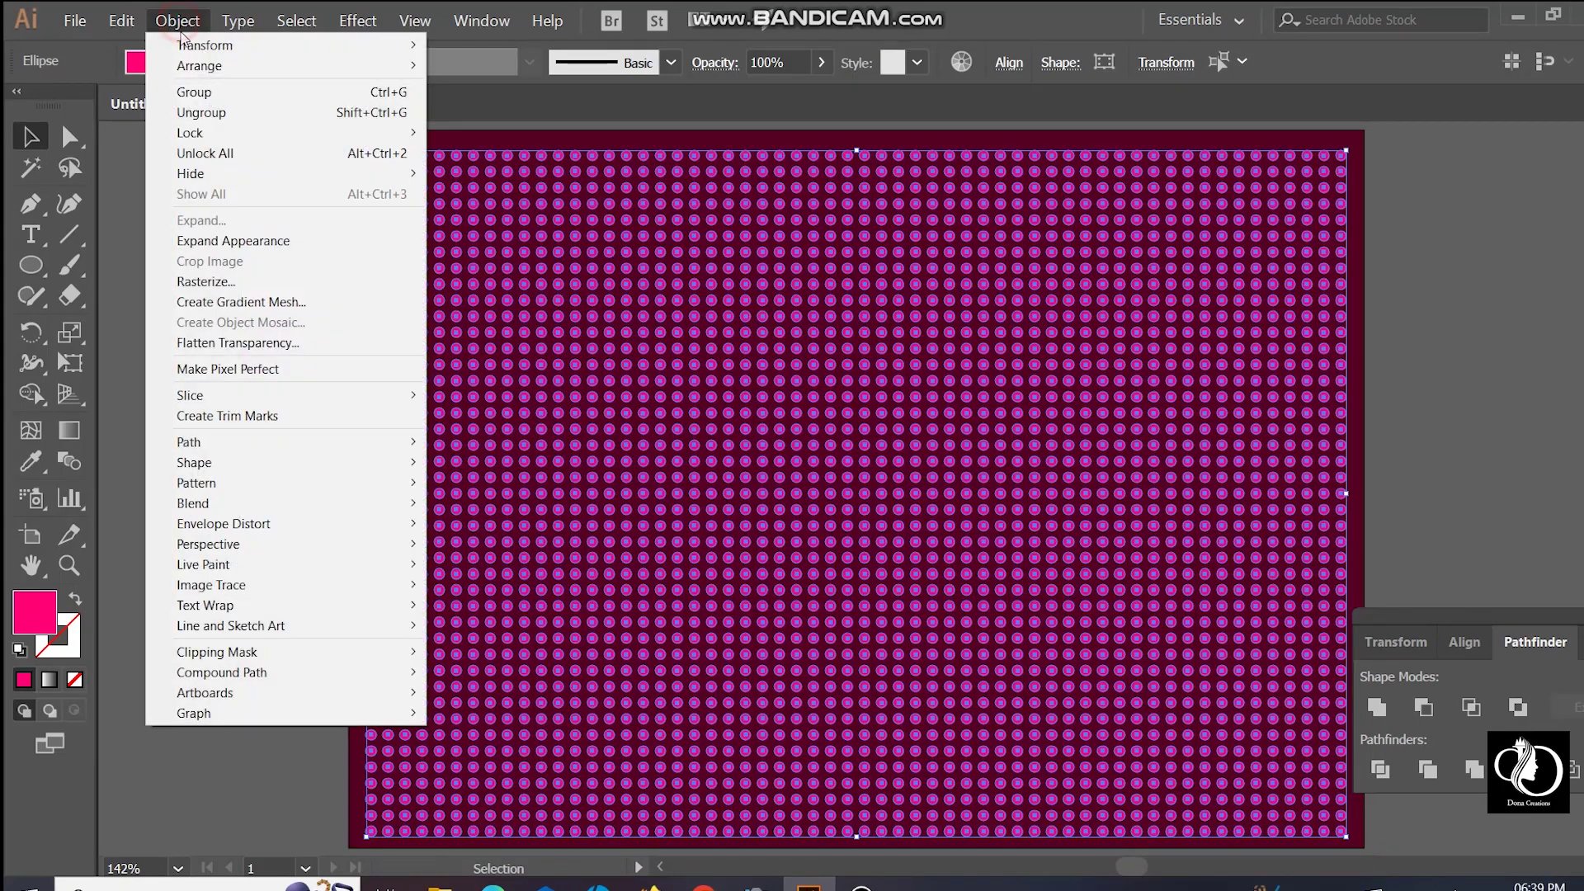
left_click(198, 91)
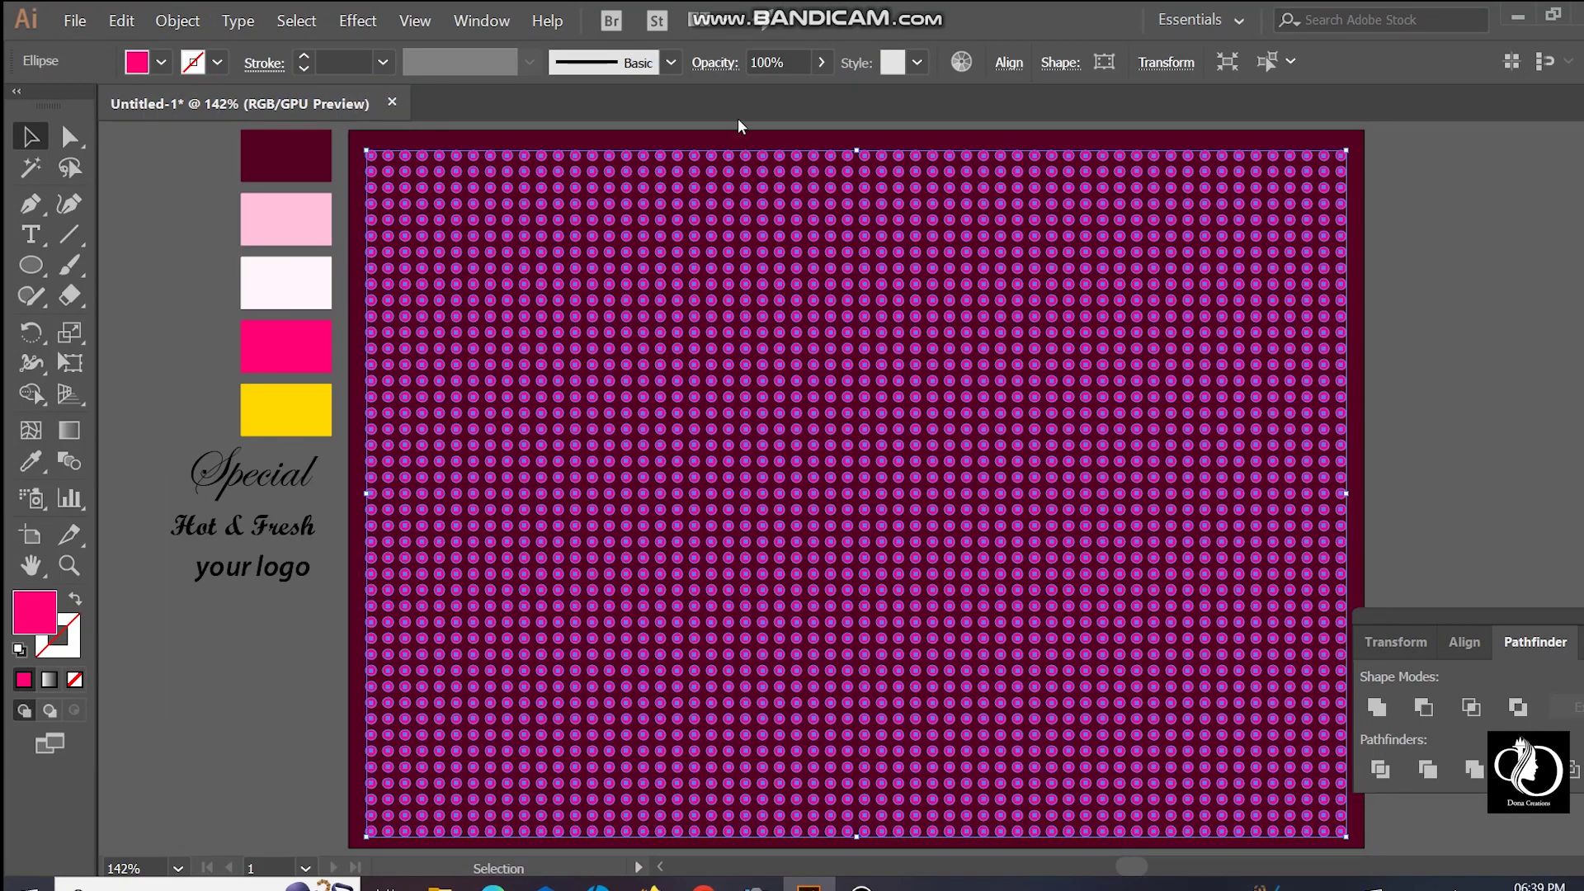
left_click(822, 63)
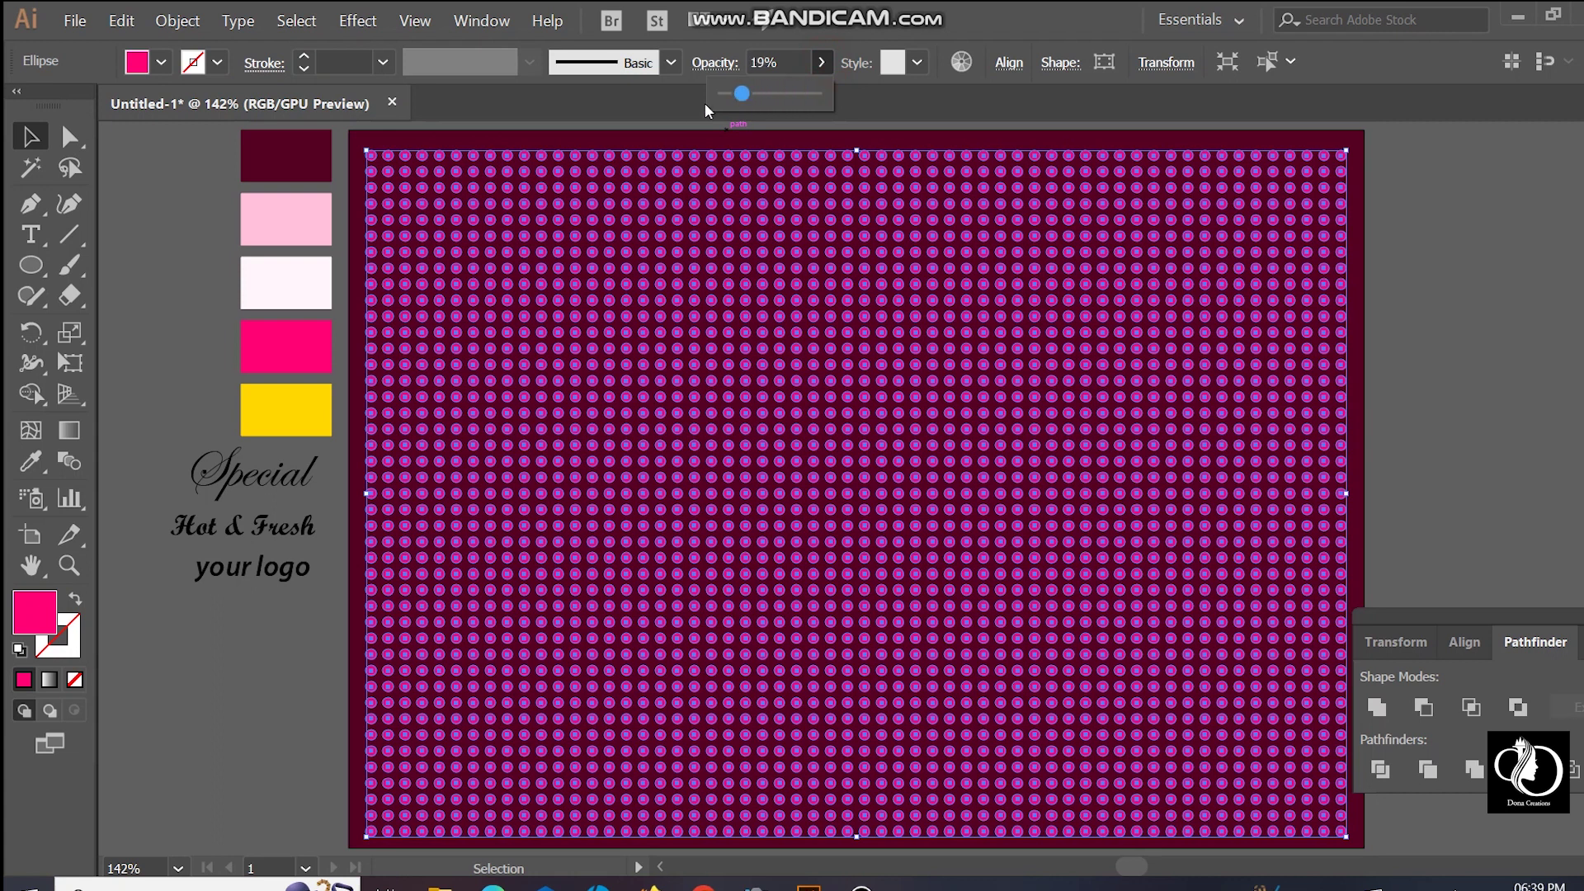
left_click(149, 317)
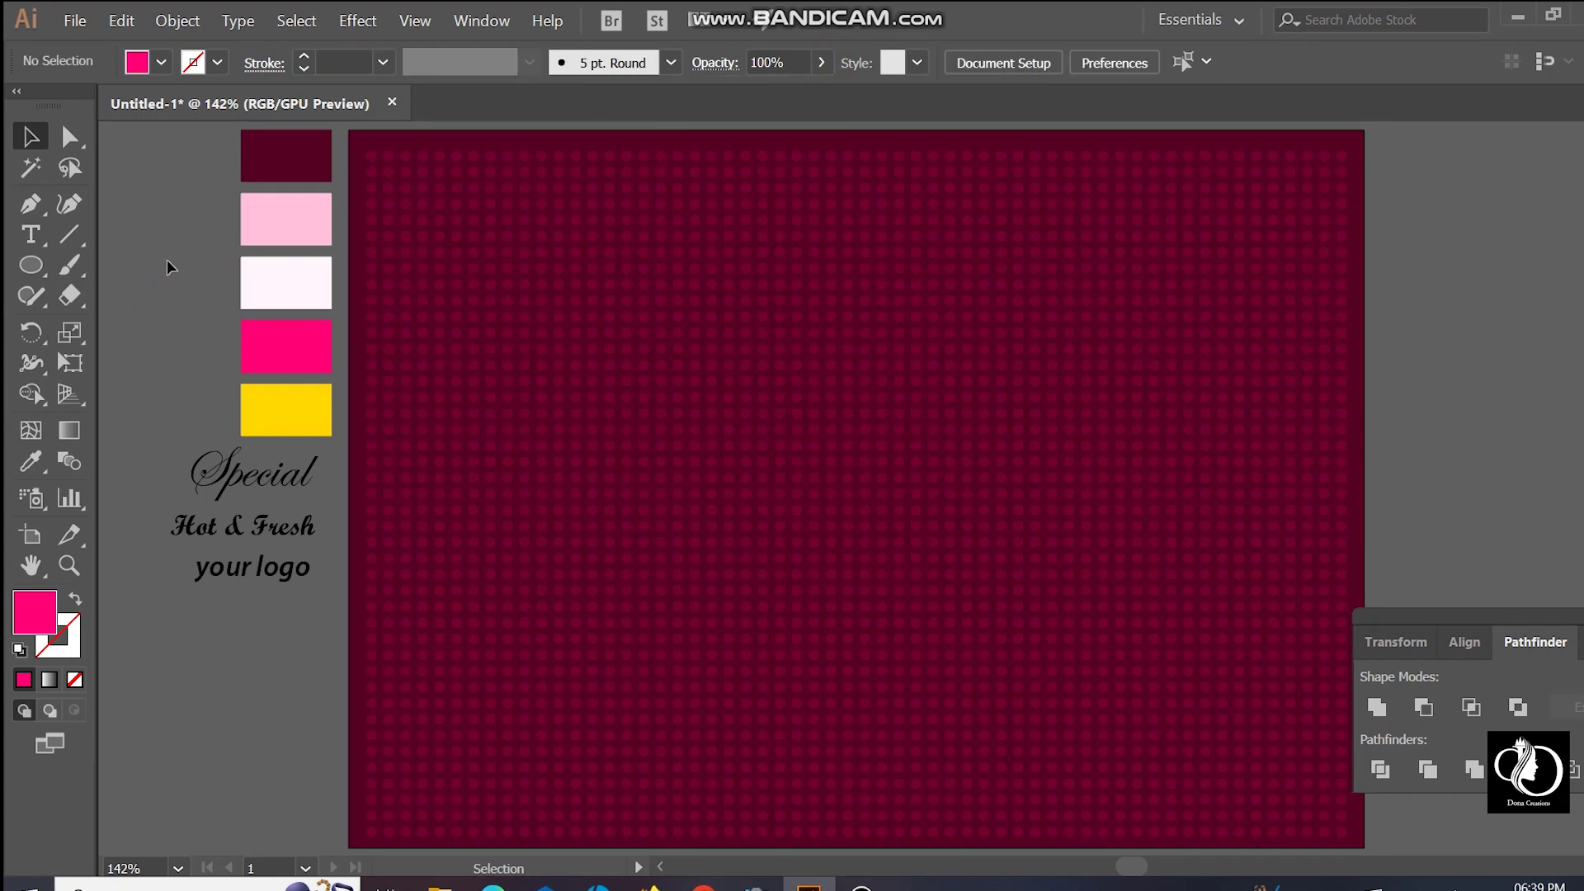
left_click(370, 151)
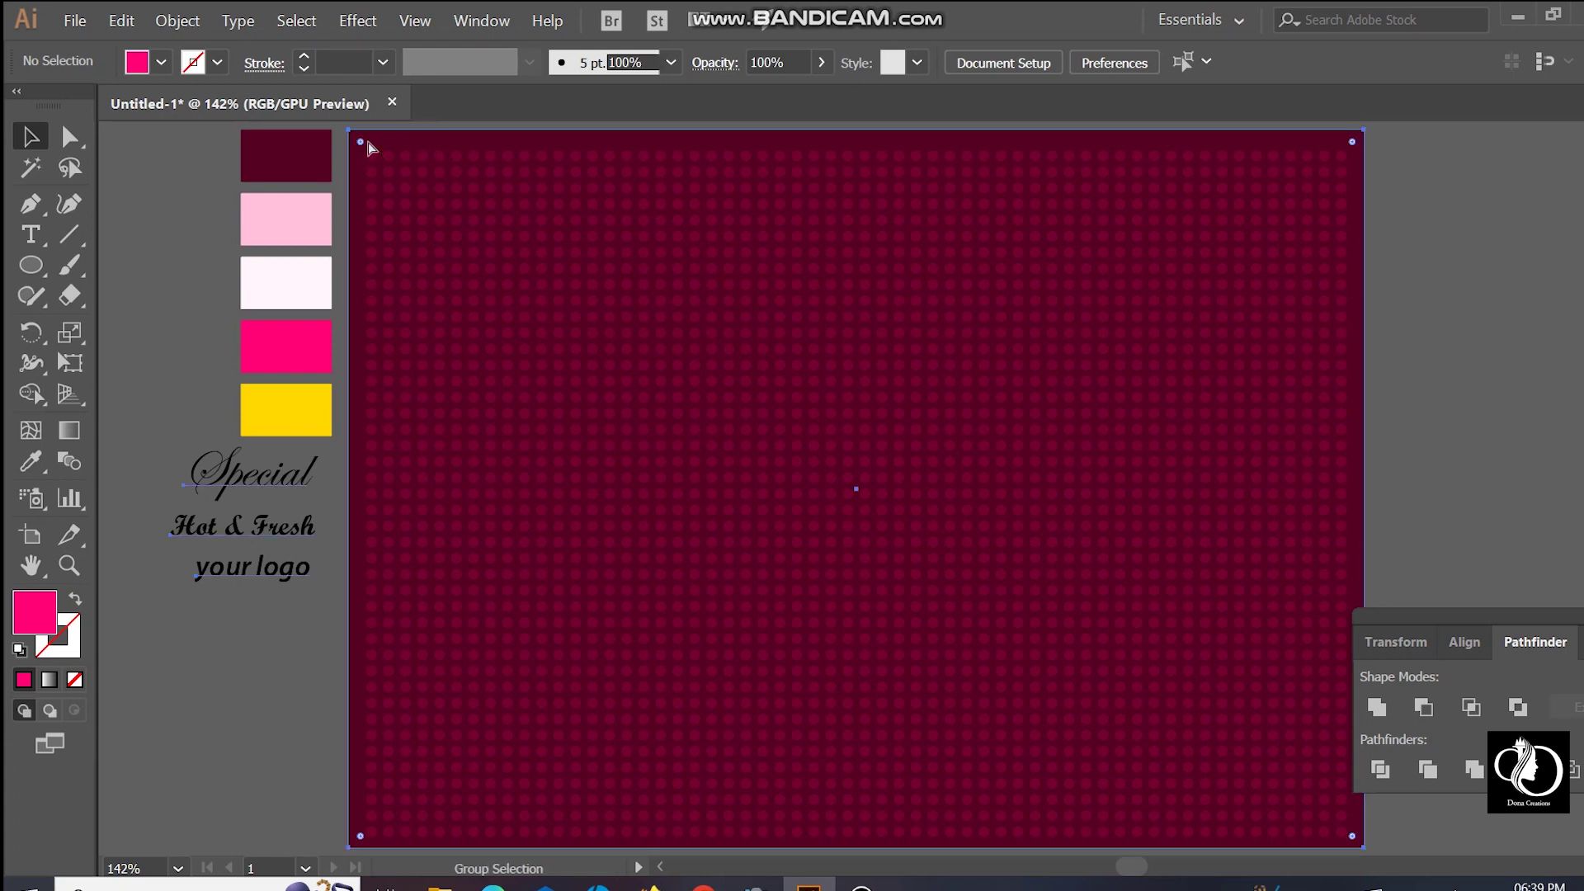
Step: Draw a second rectangle covering the whole artboard
key("ctrl+a")
left_click(201, 166)
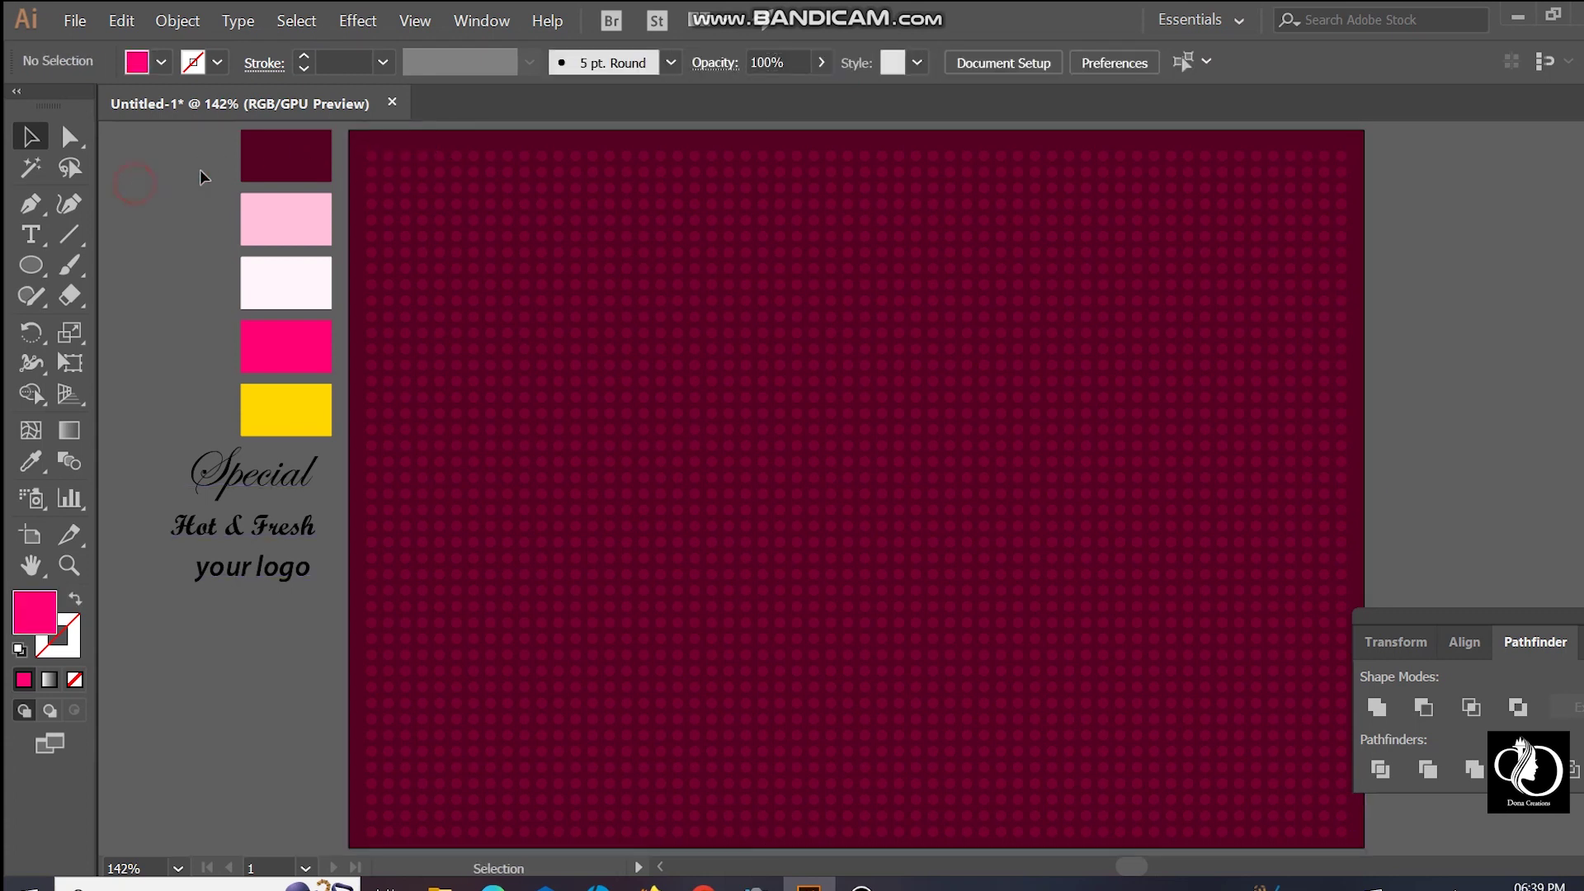
left_click(392, 148)
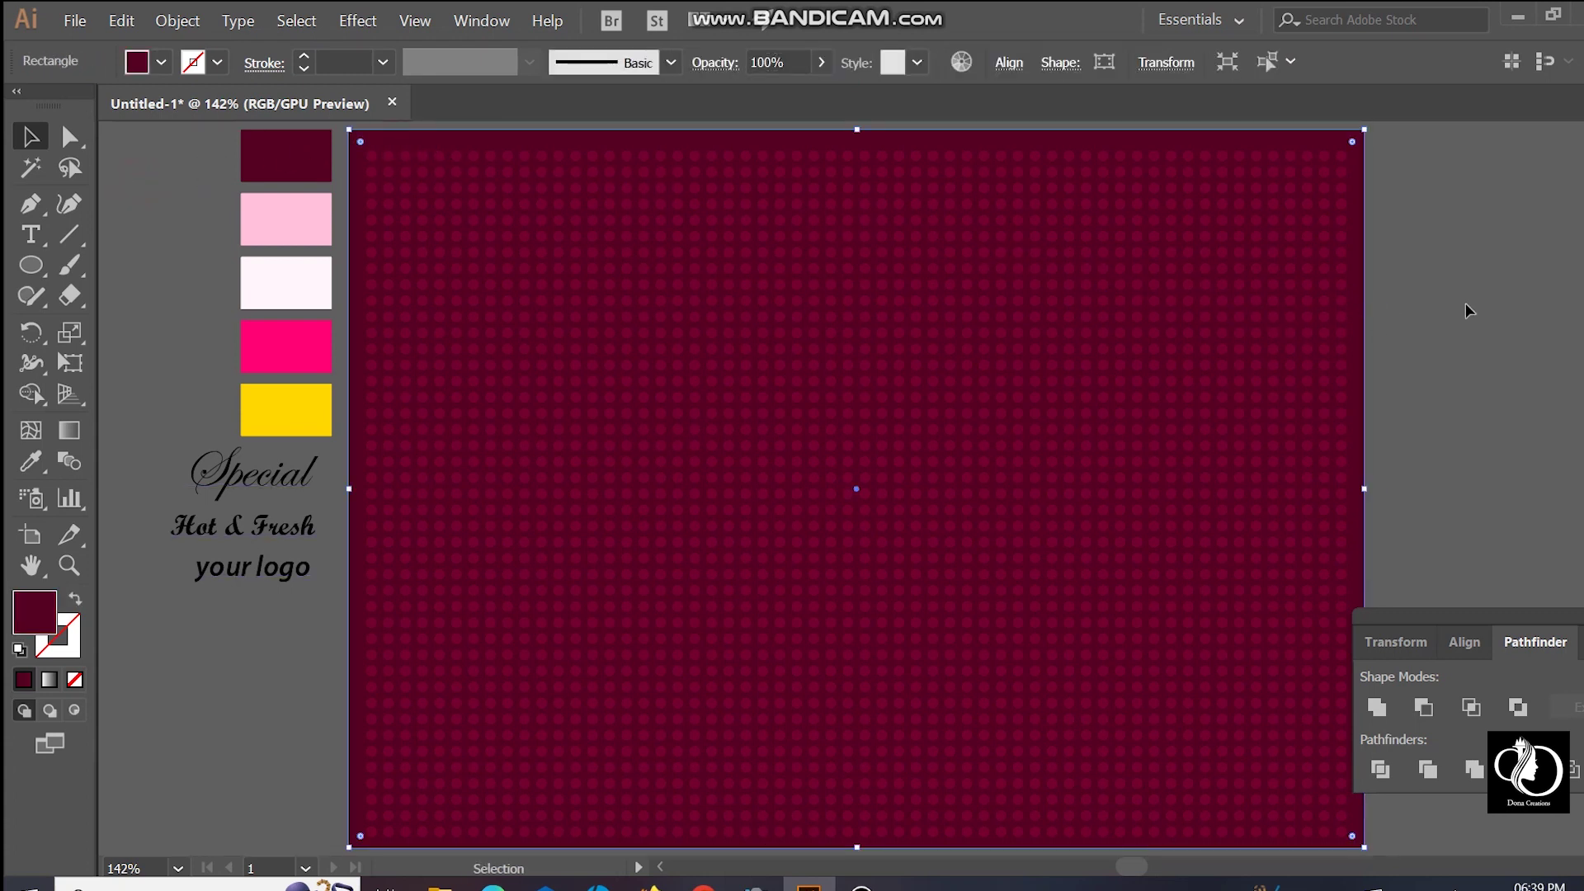
left_click(1411, 293)
left_click(1355, 281)
key("m")
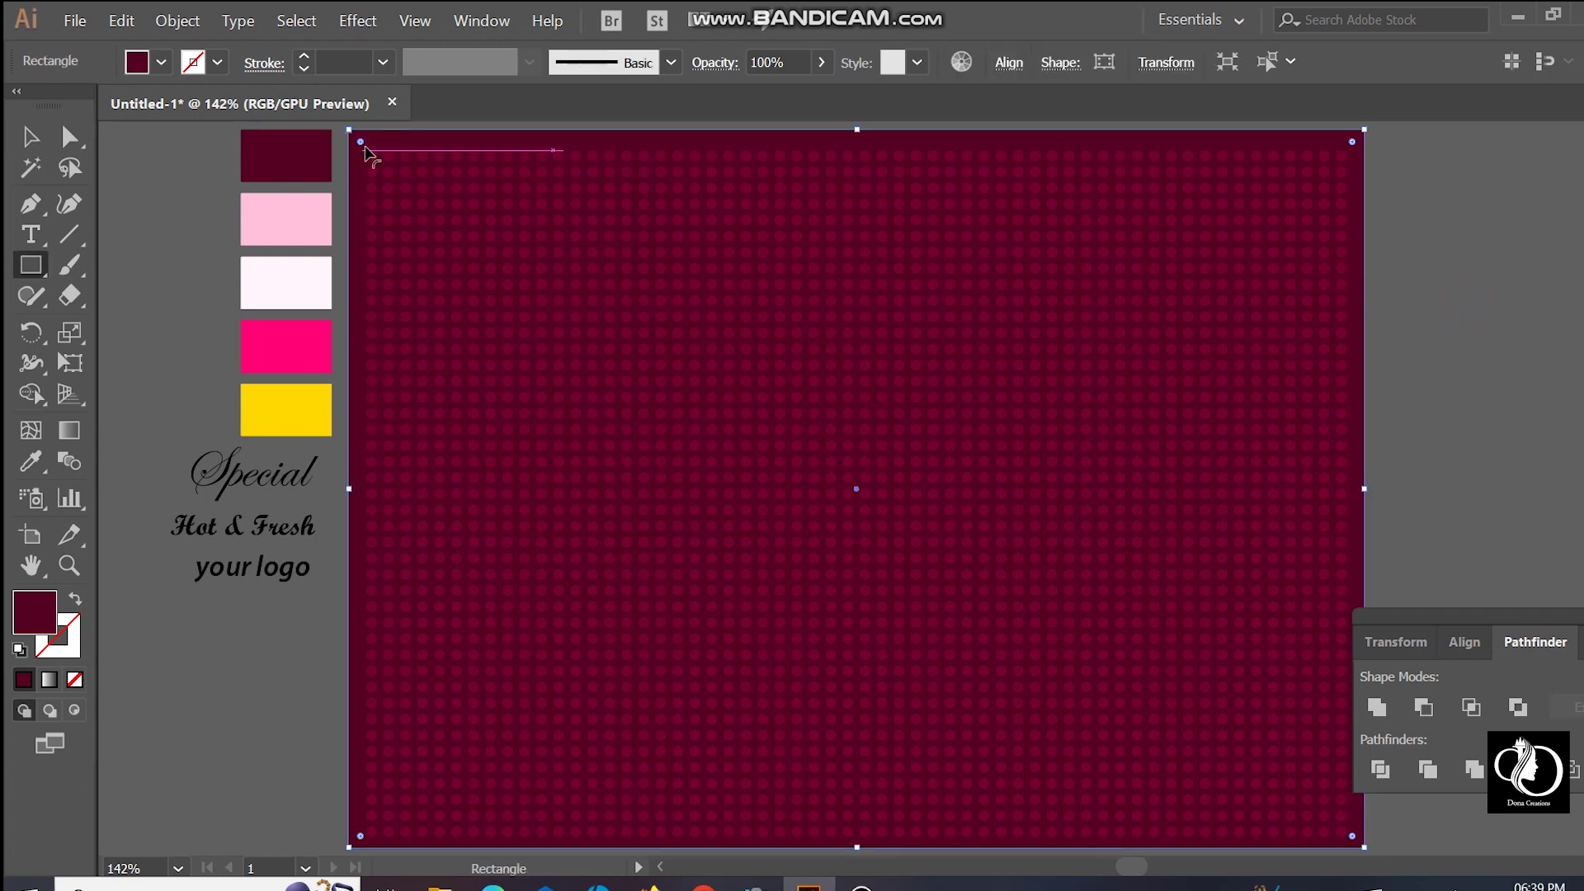
left_click_drag(366, 151, 1324, 828)
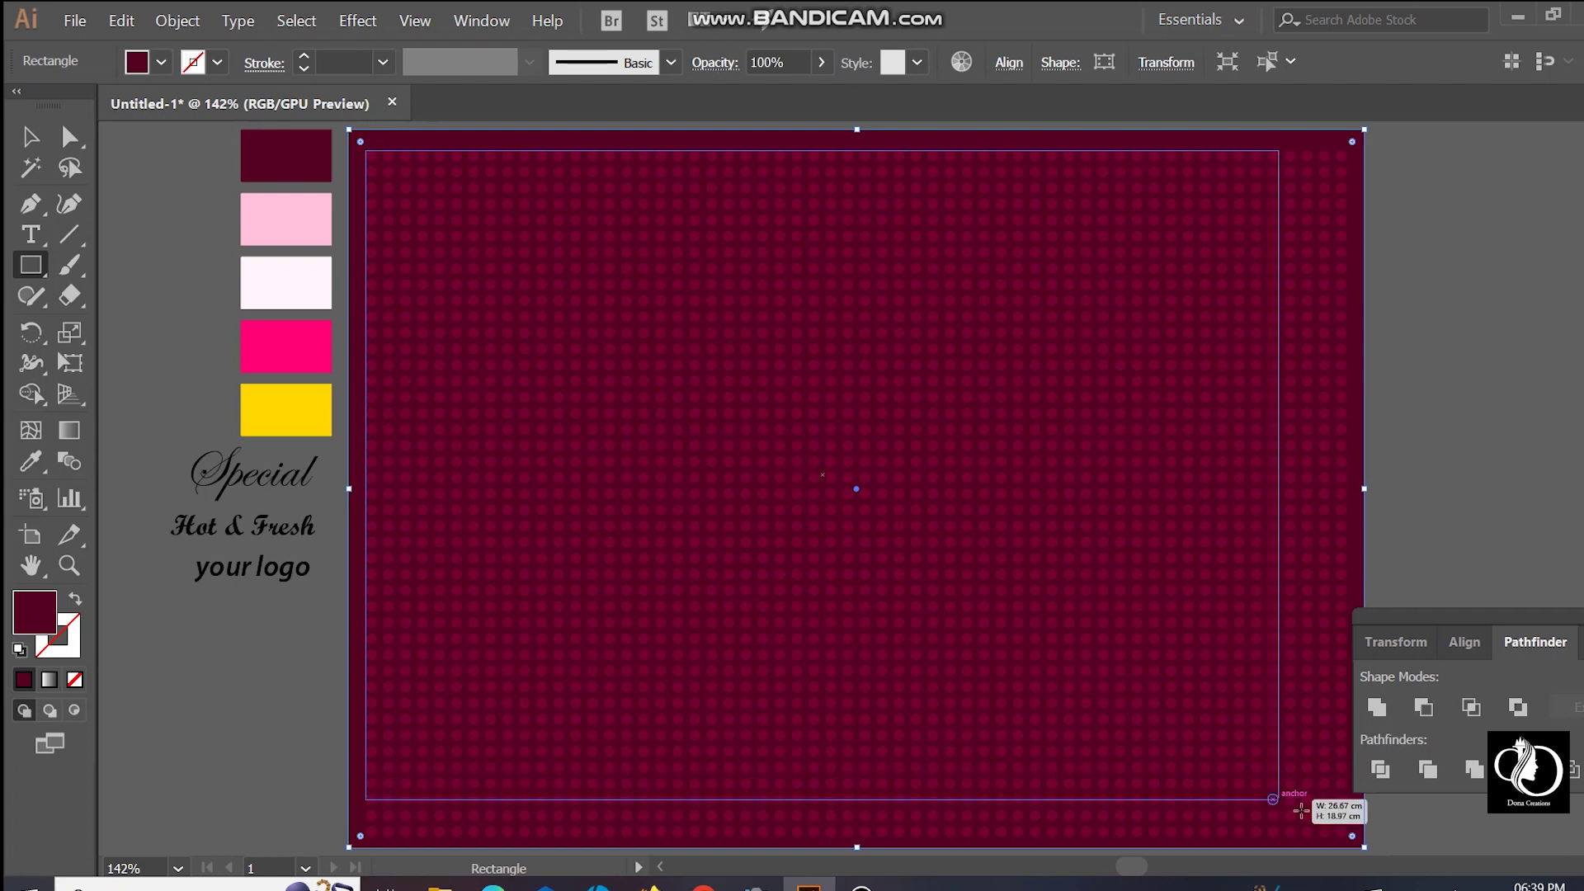
left_click_drag(1323, 828, 1351, 835)
left_click(30, 137)
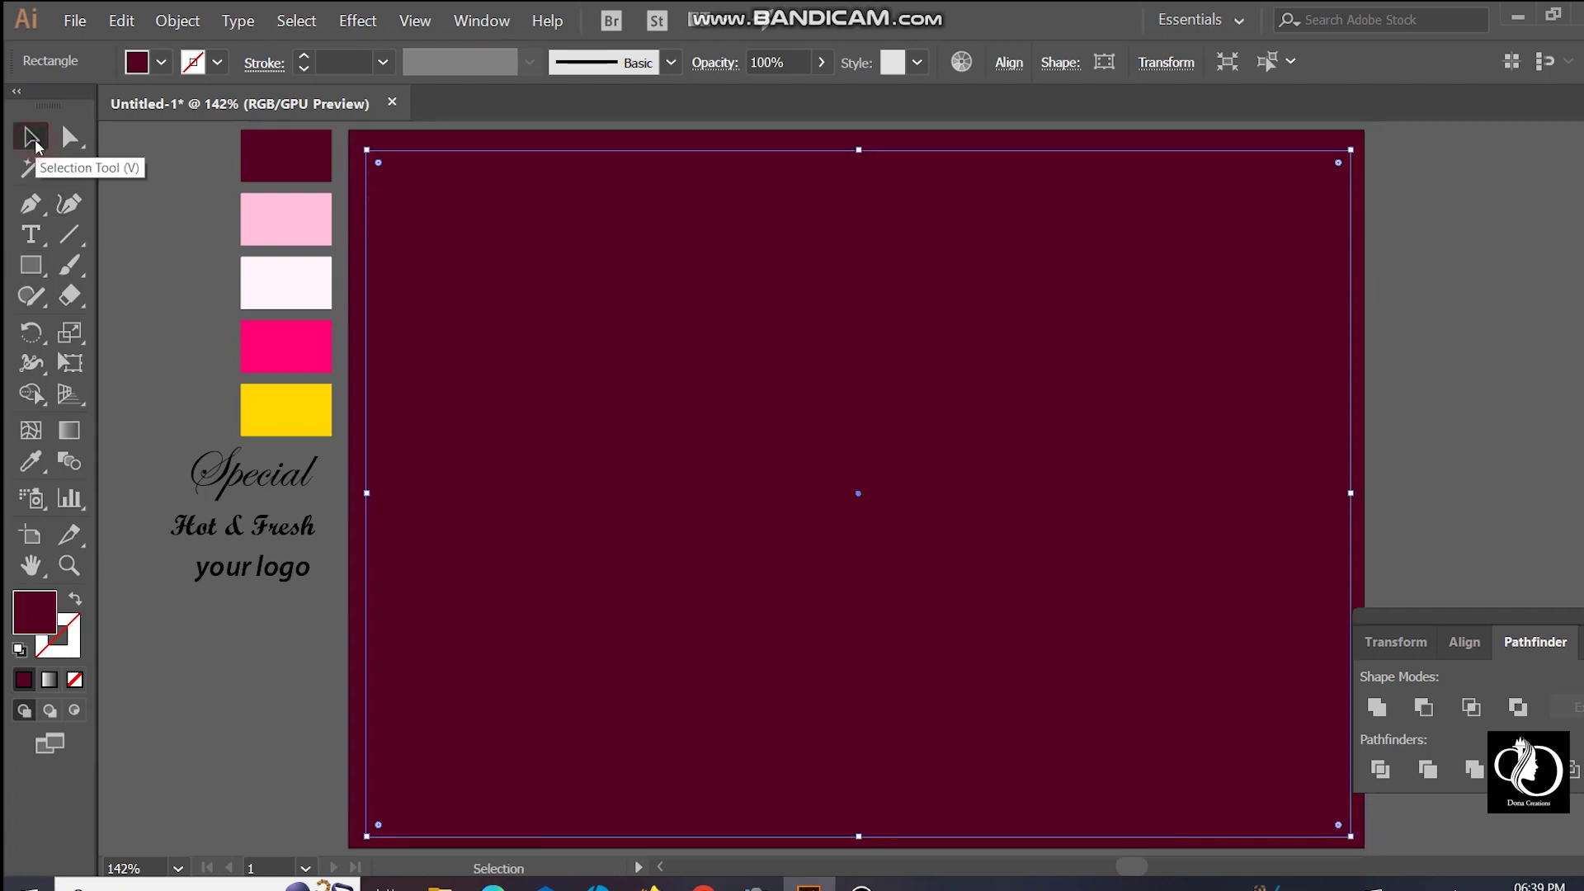
Step: Add a gradient mesh point at the rectangle's centre coloured with the hot pink swatch
left_click(31, 430)
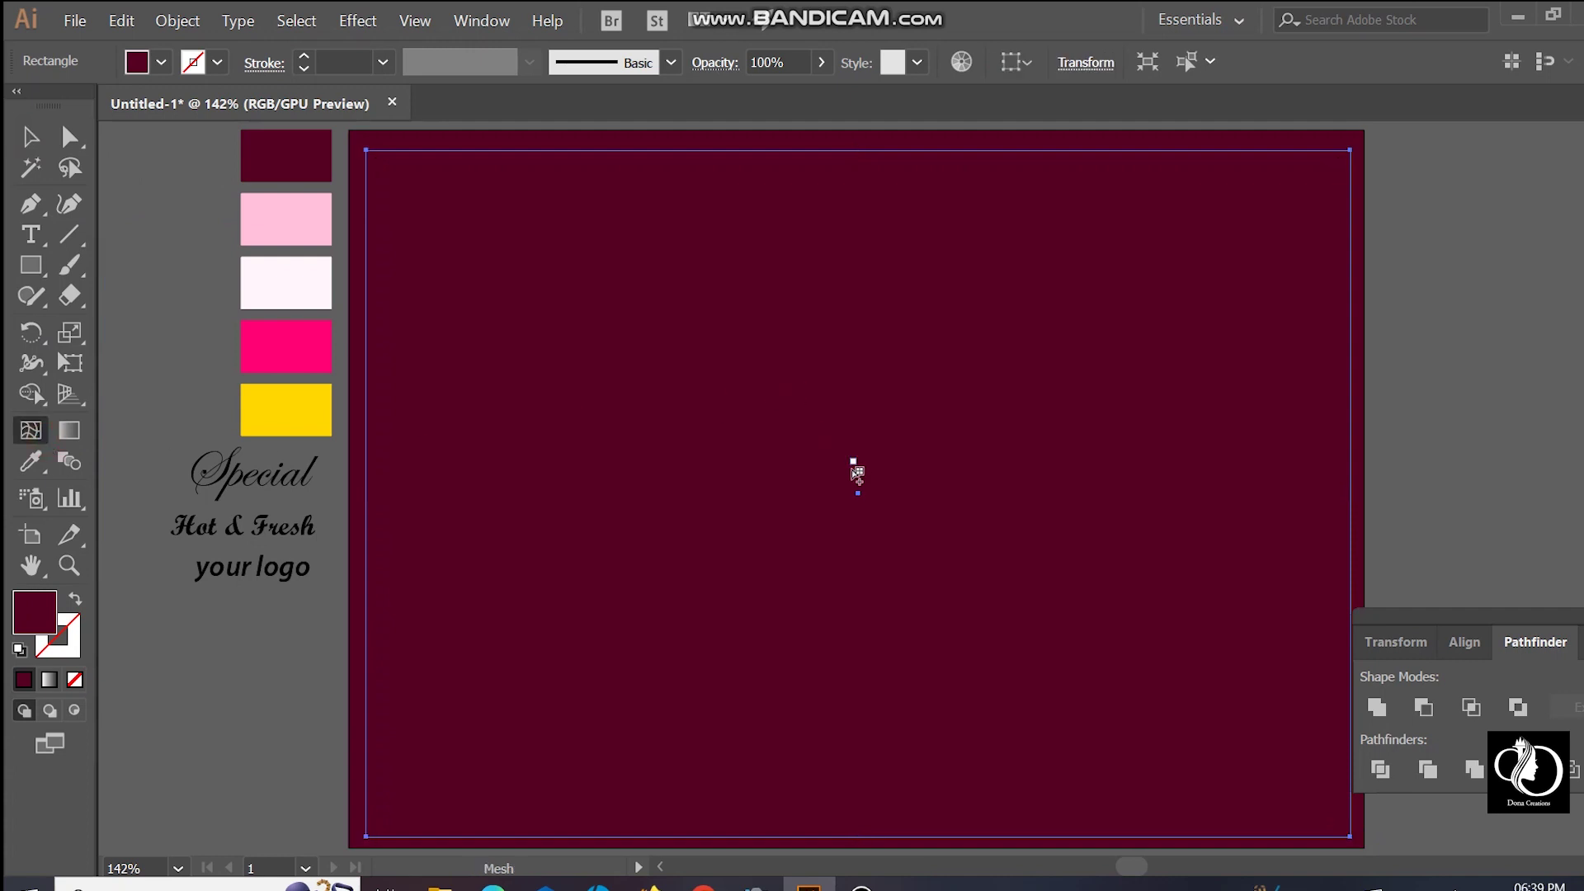
left_click(860, 494)
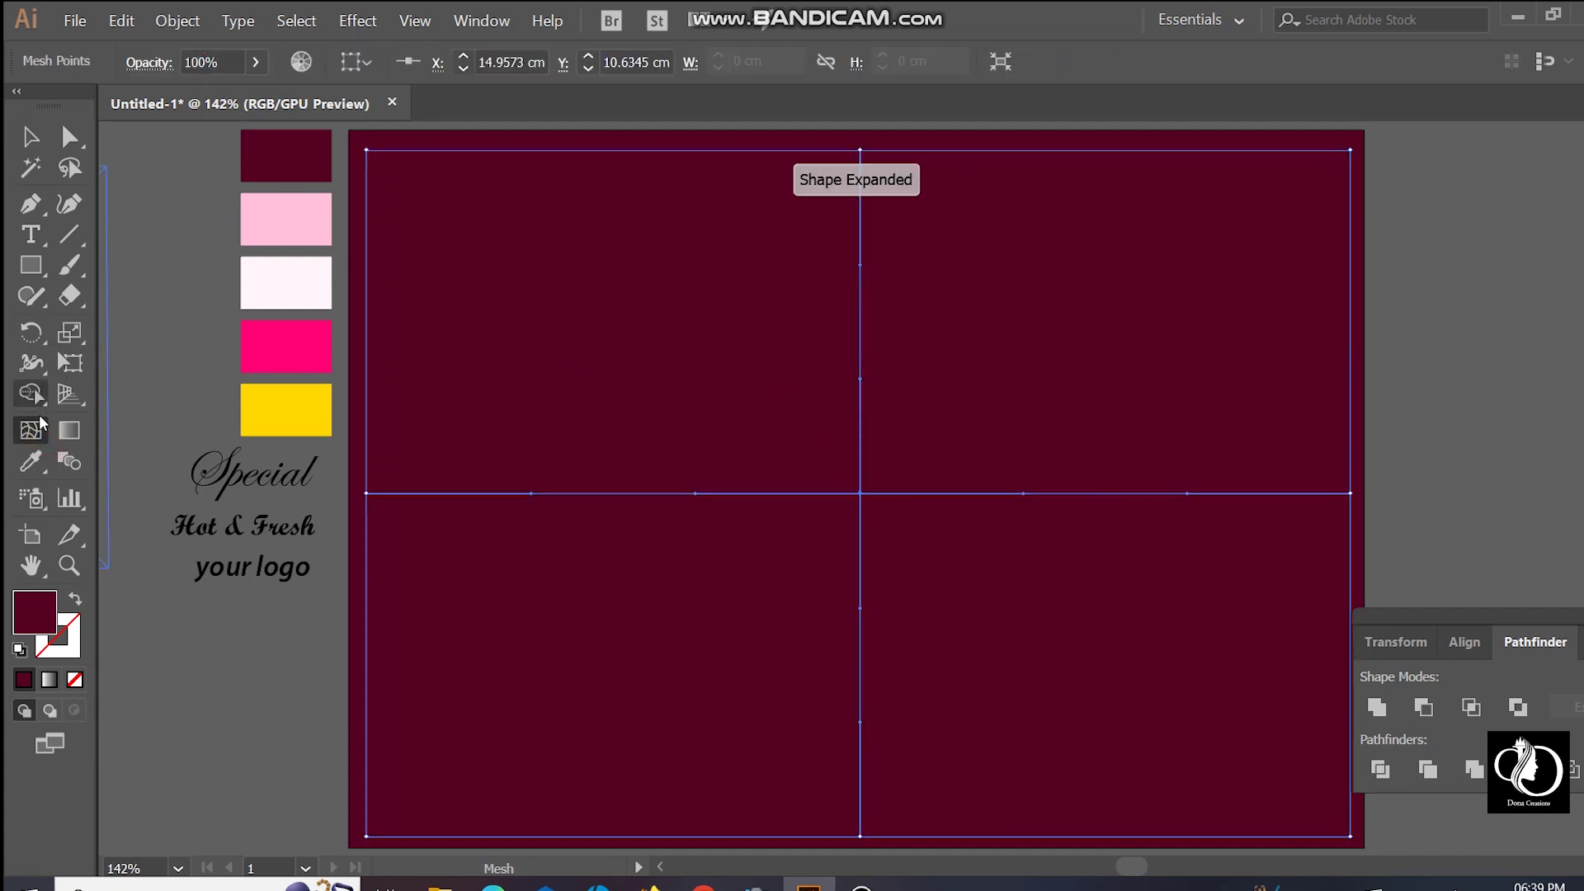
left_click(30, 462)
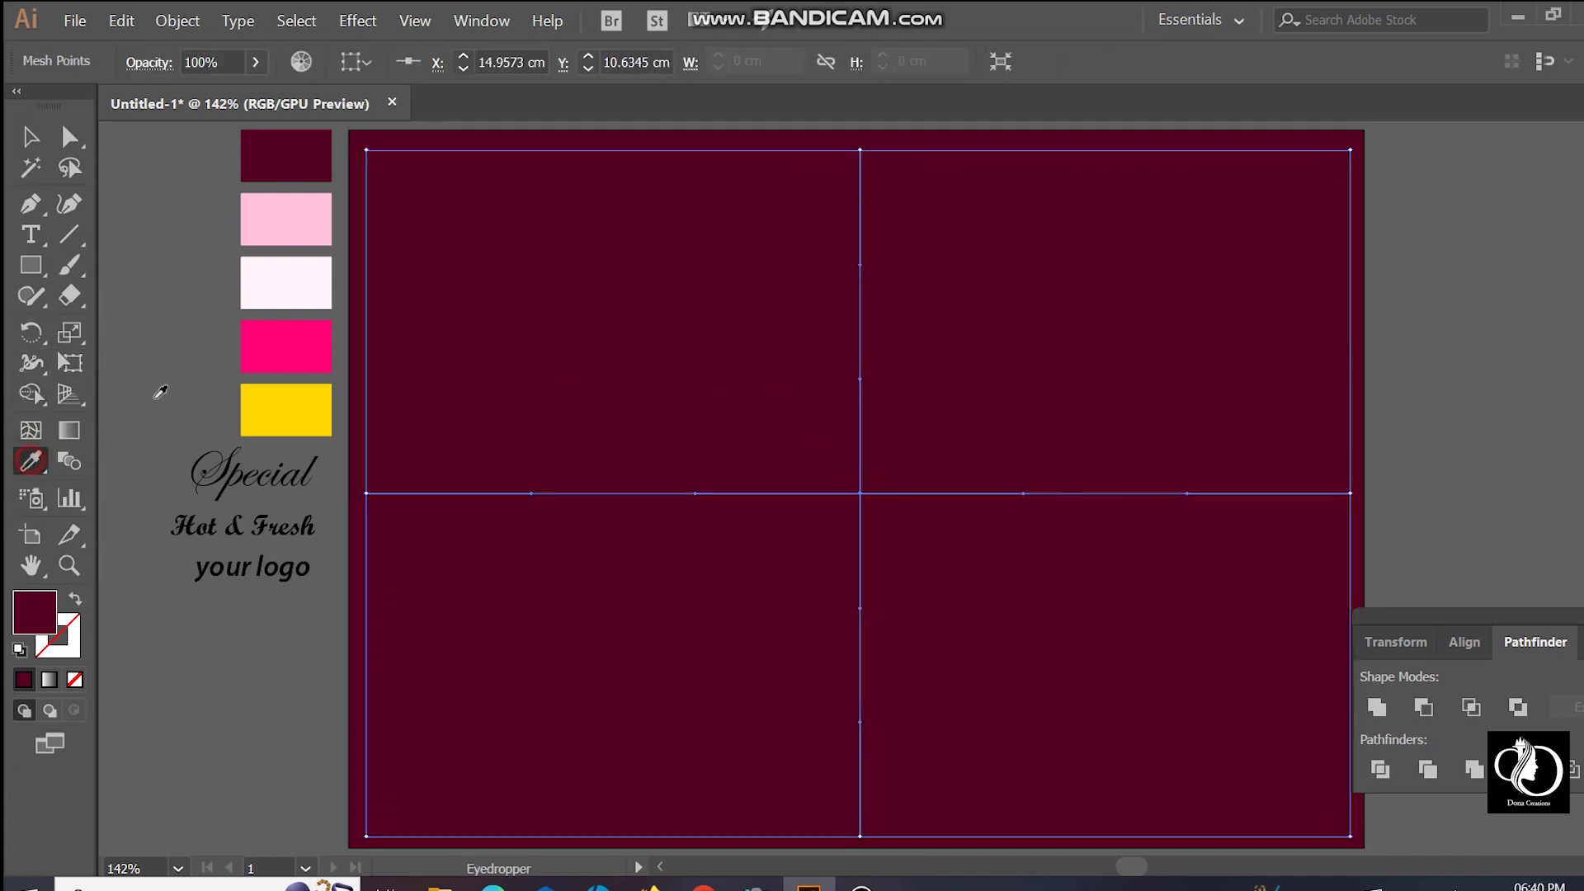
left_click(252, 346)
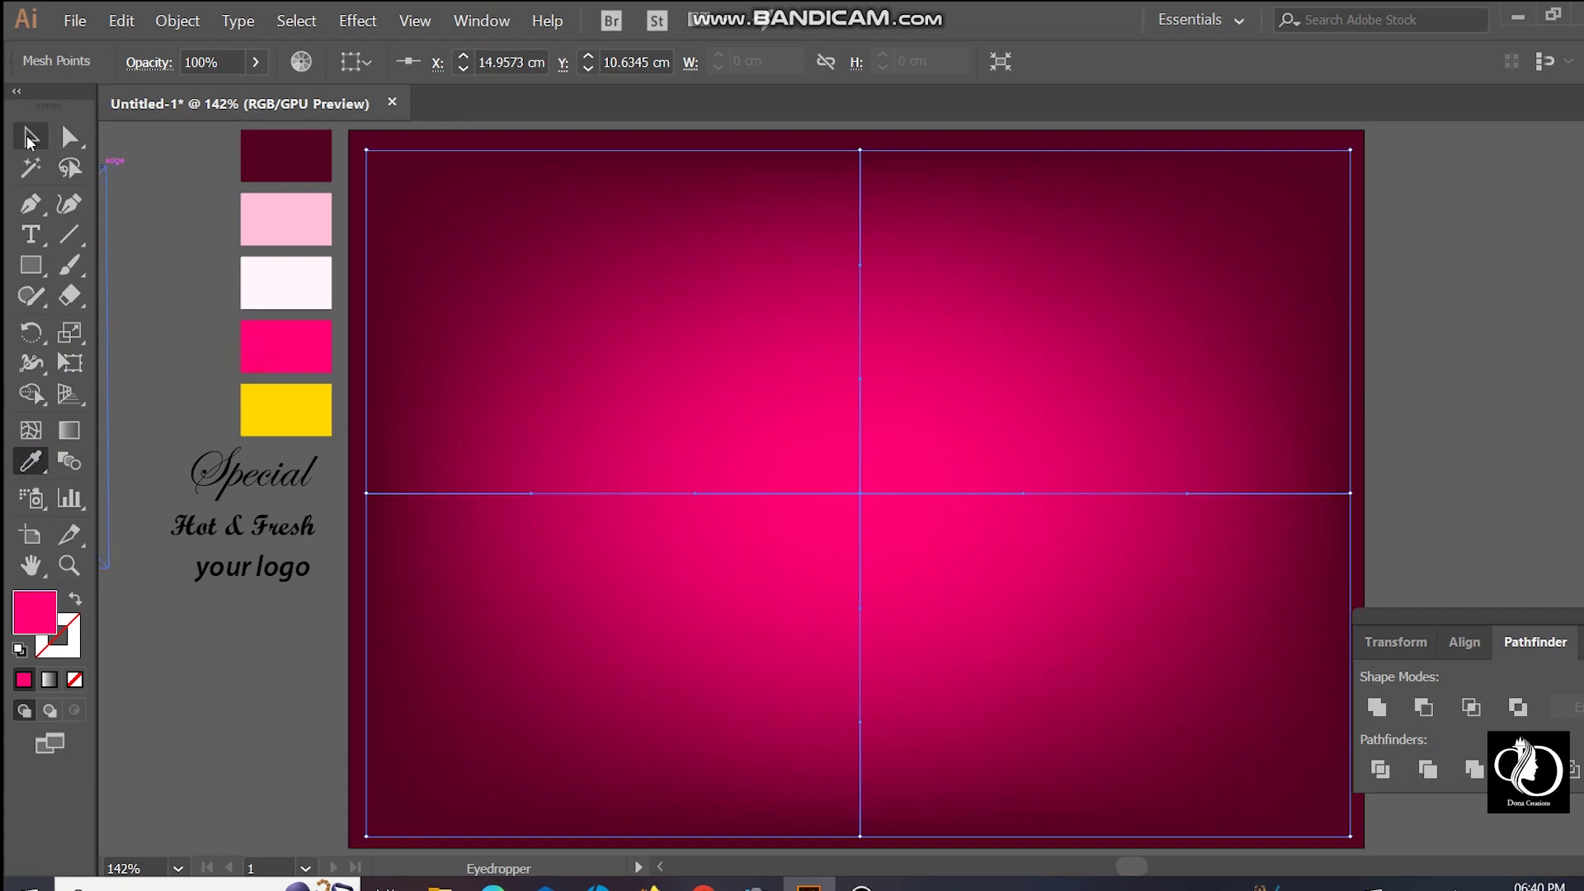
left_click(29, 139)
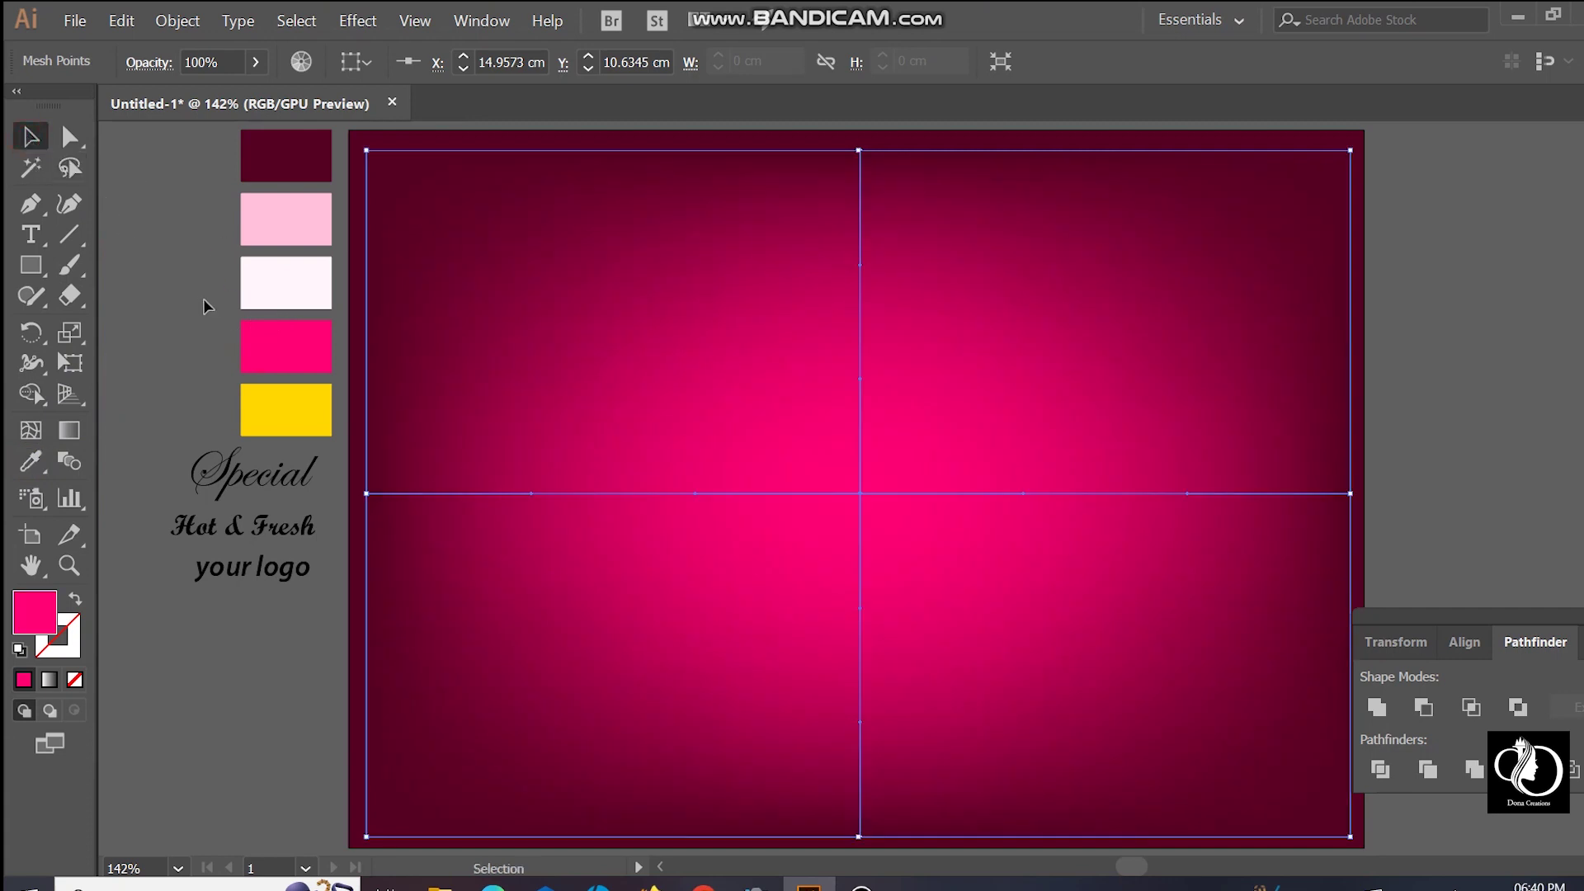
Step: Send the mesh rectangle behind the dot pattern and lower its opacity
right_click(422, 334)
mouse_move(475, 438)
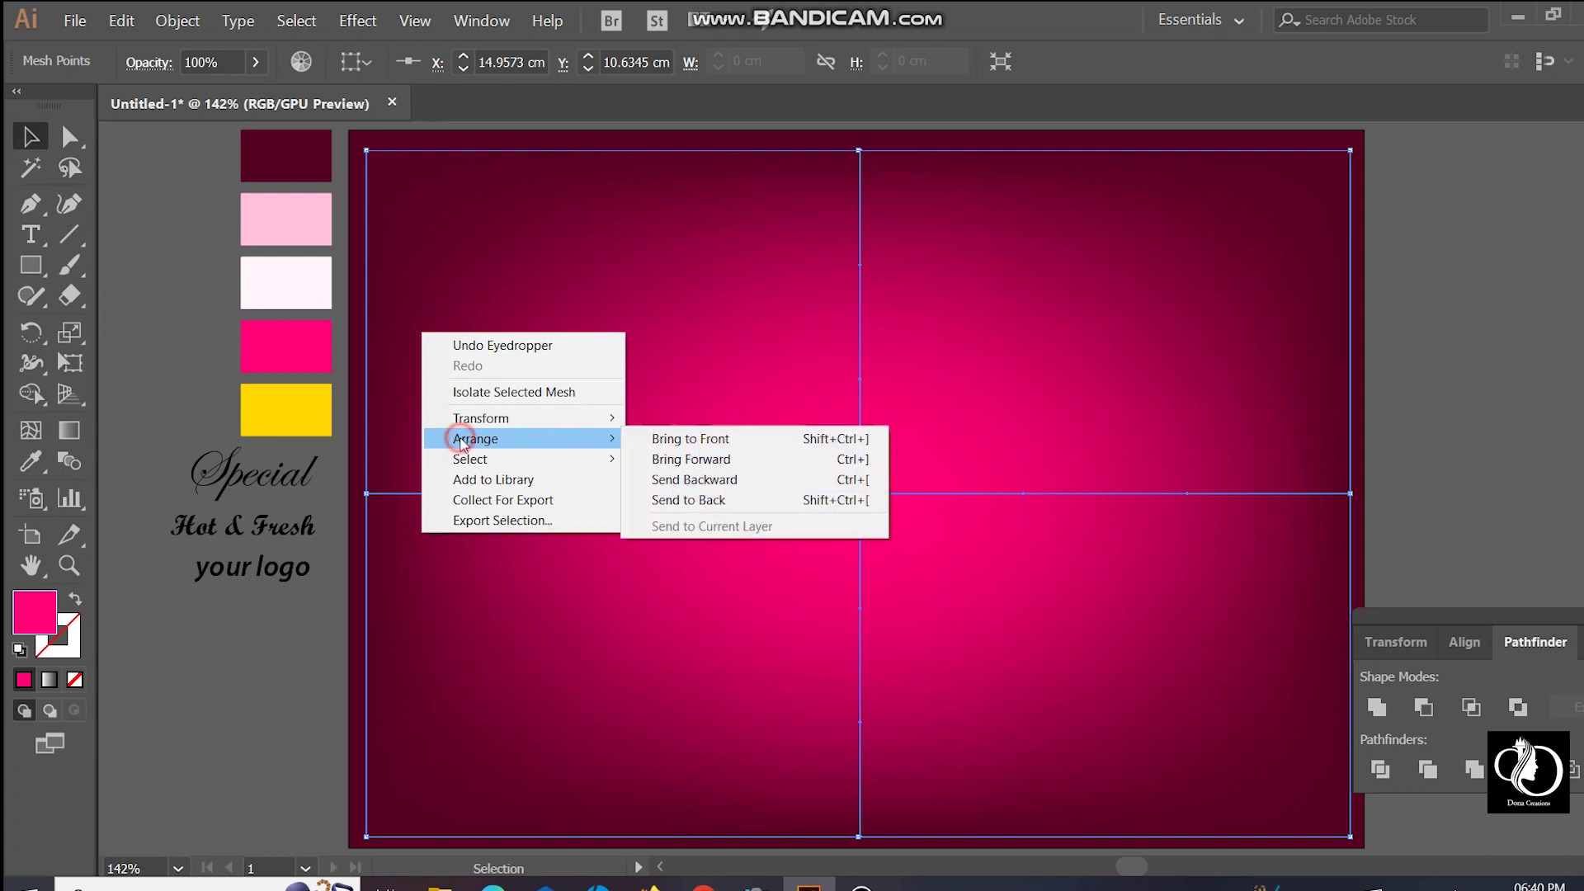
left_click(708, 480)
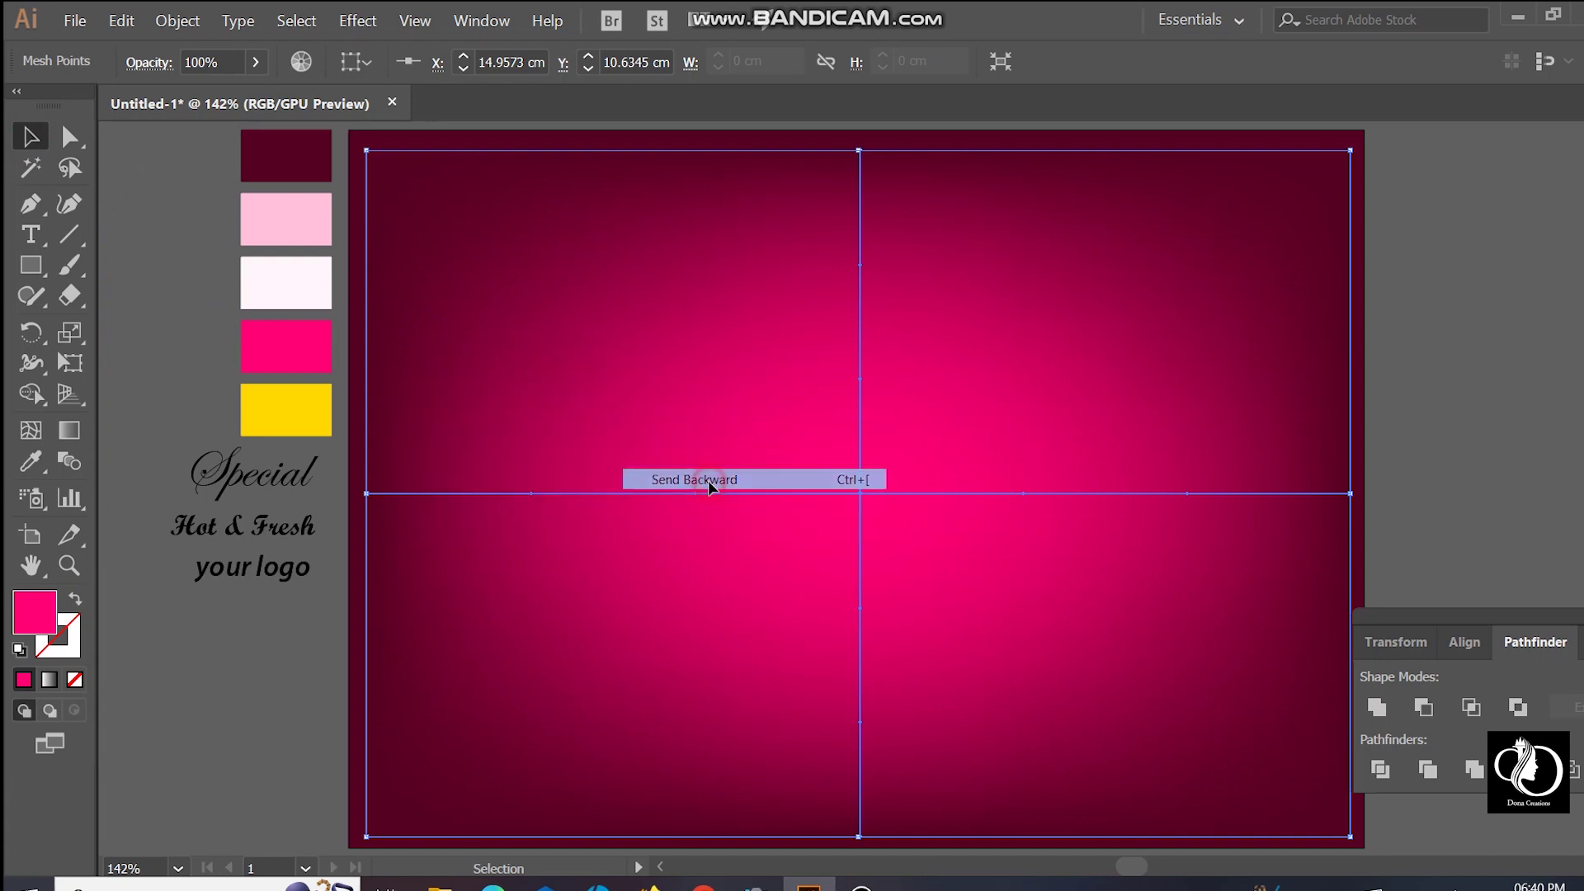
left_click(185, 328)
left_click(395, 149)
left_click(255, 65)
left_click_drag(250, 93, 217, 103)
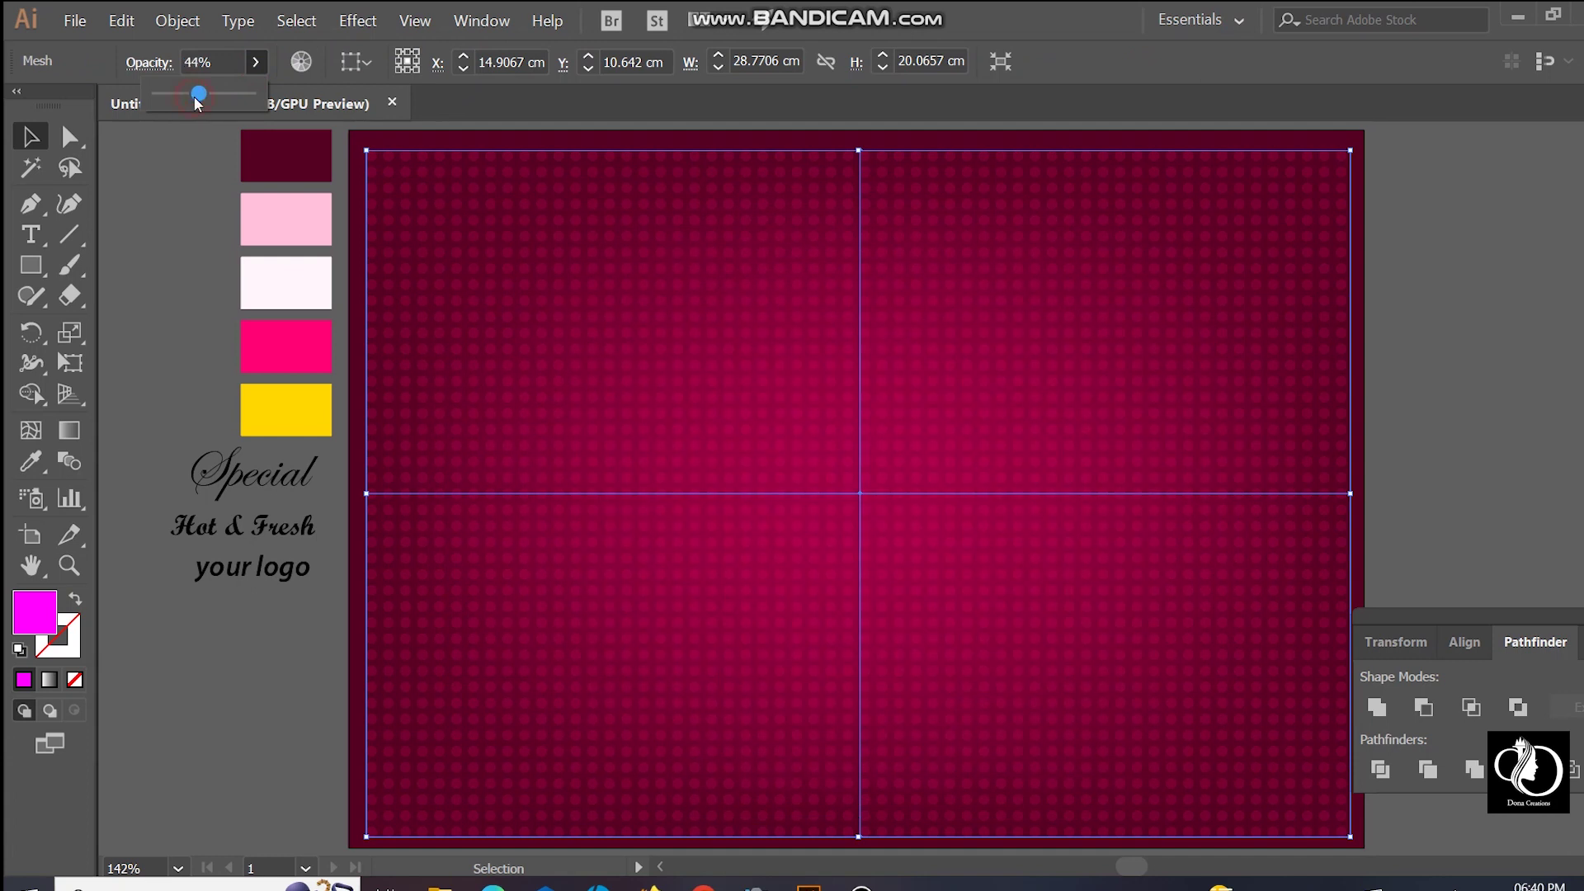
left_click(177, 169)
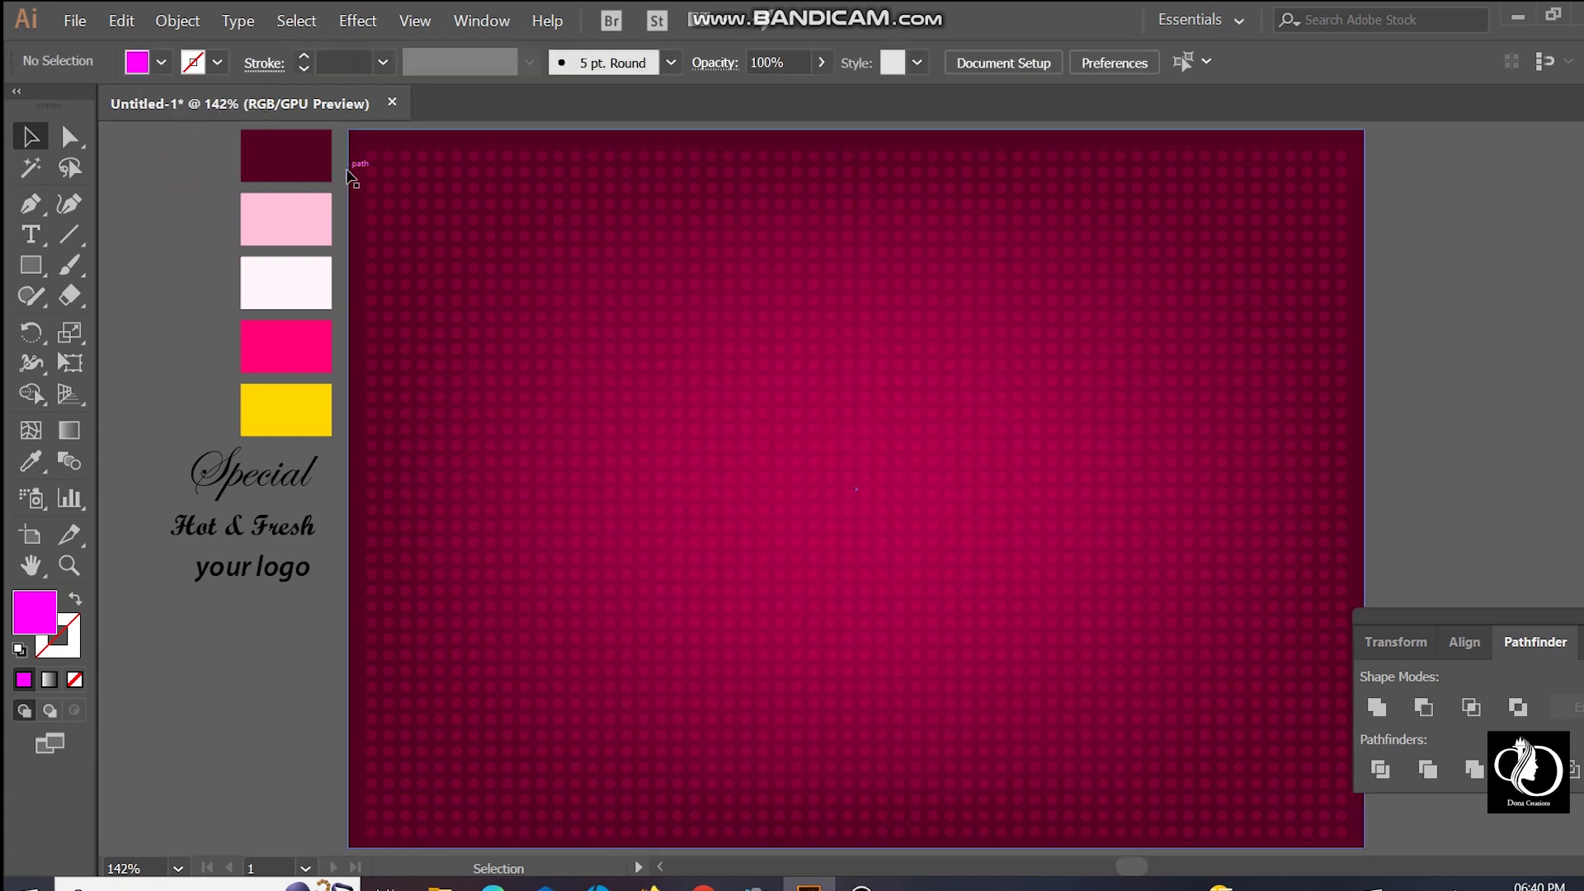
Step: Recolour the dot pattern with the dark maroon swatch and zoom to 100%
left_click(381, 162)
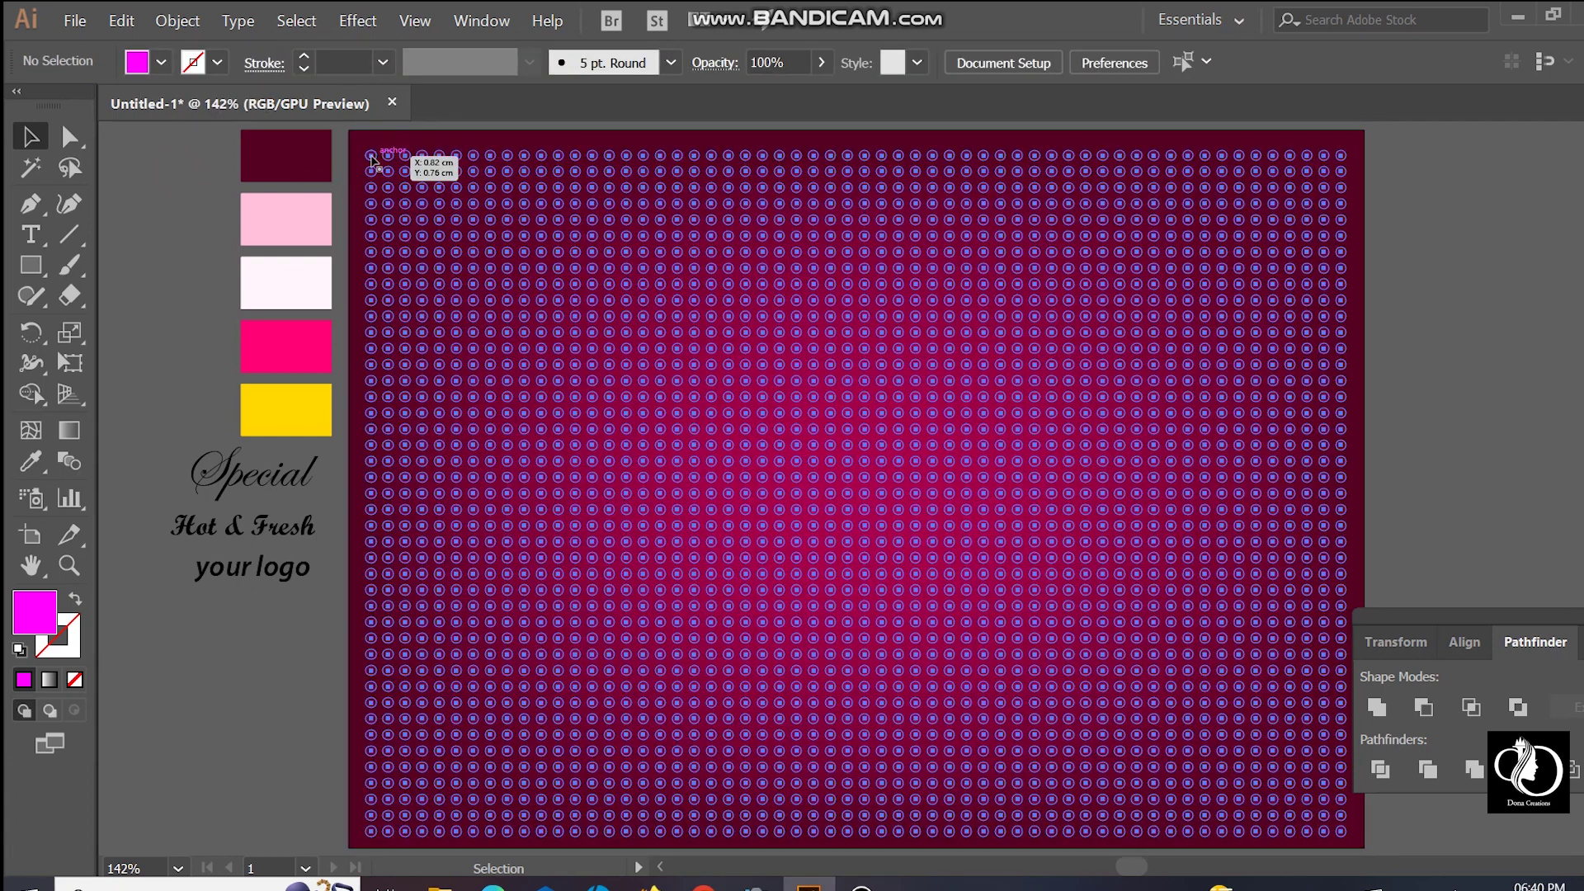
left_click(33, 459)
left_click(324, 159)
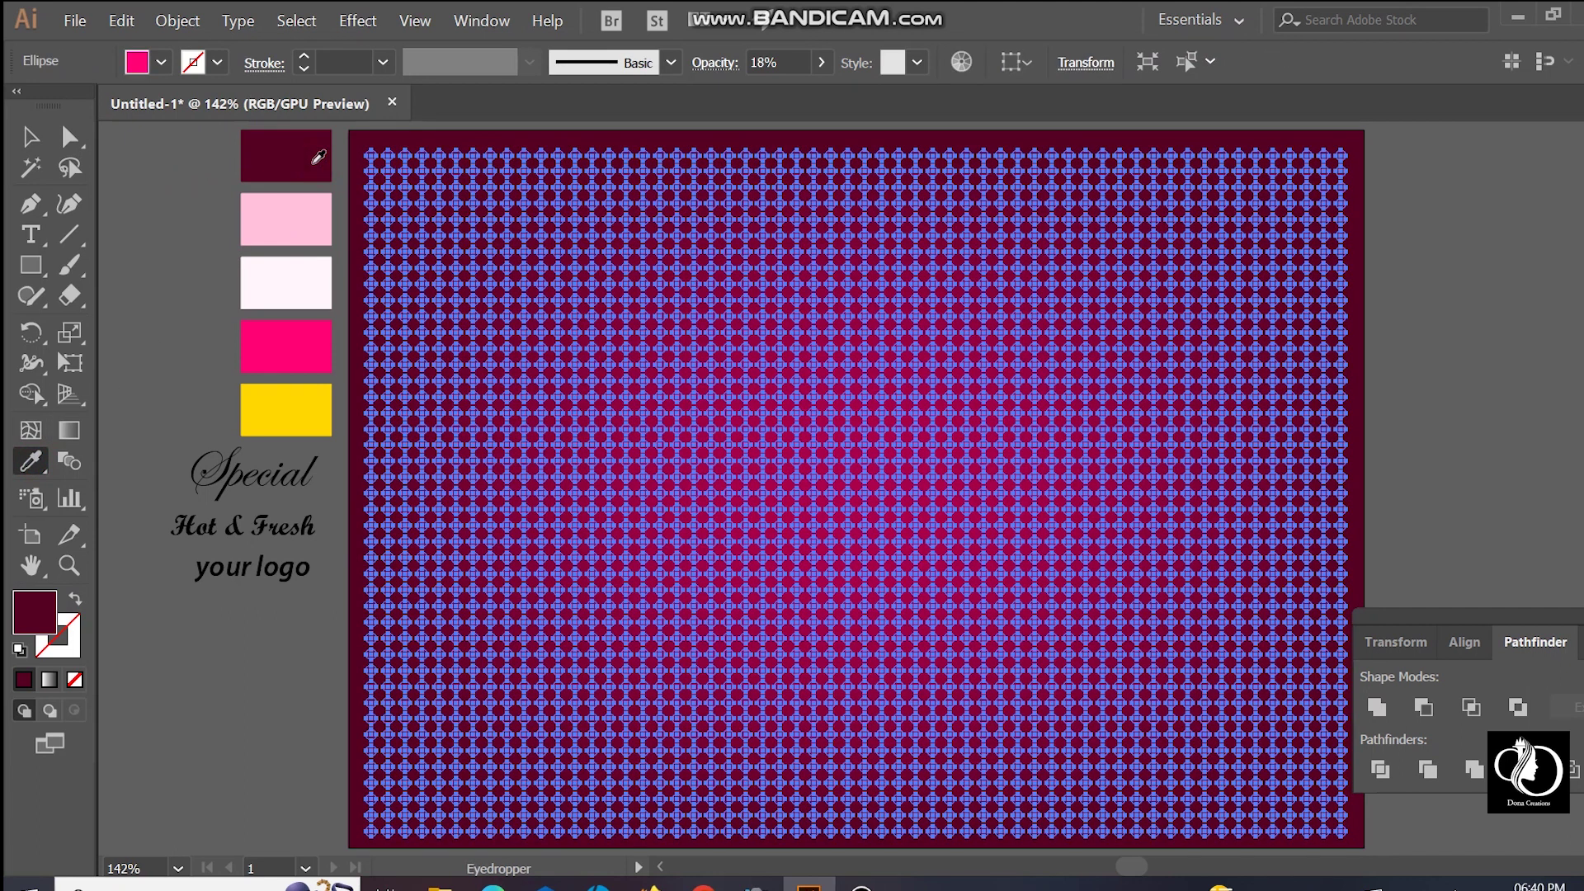
left_click(23, 147)
left_click(167, 231)
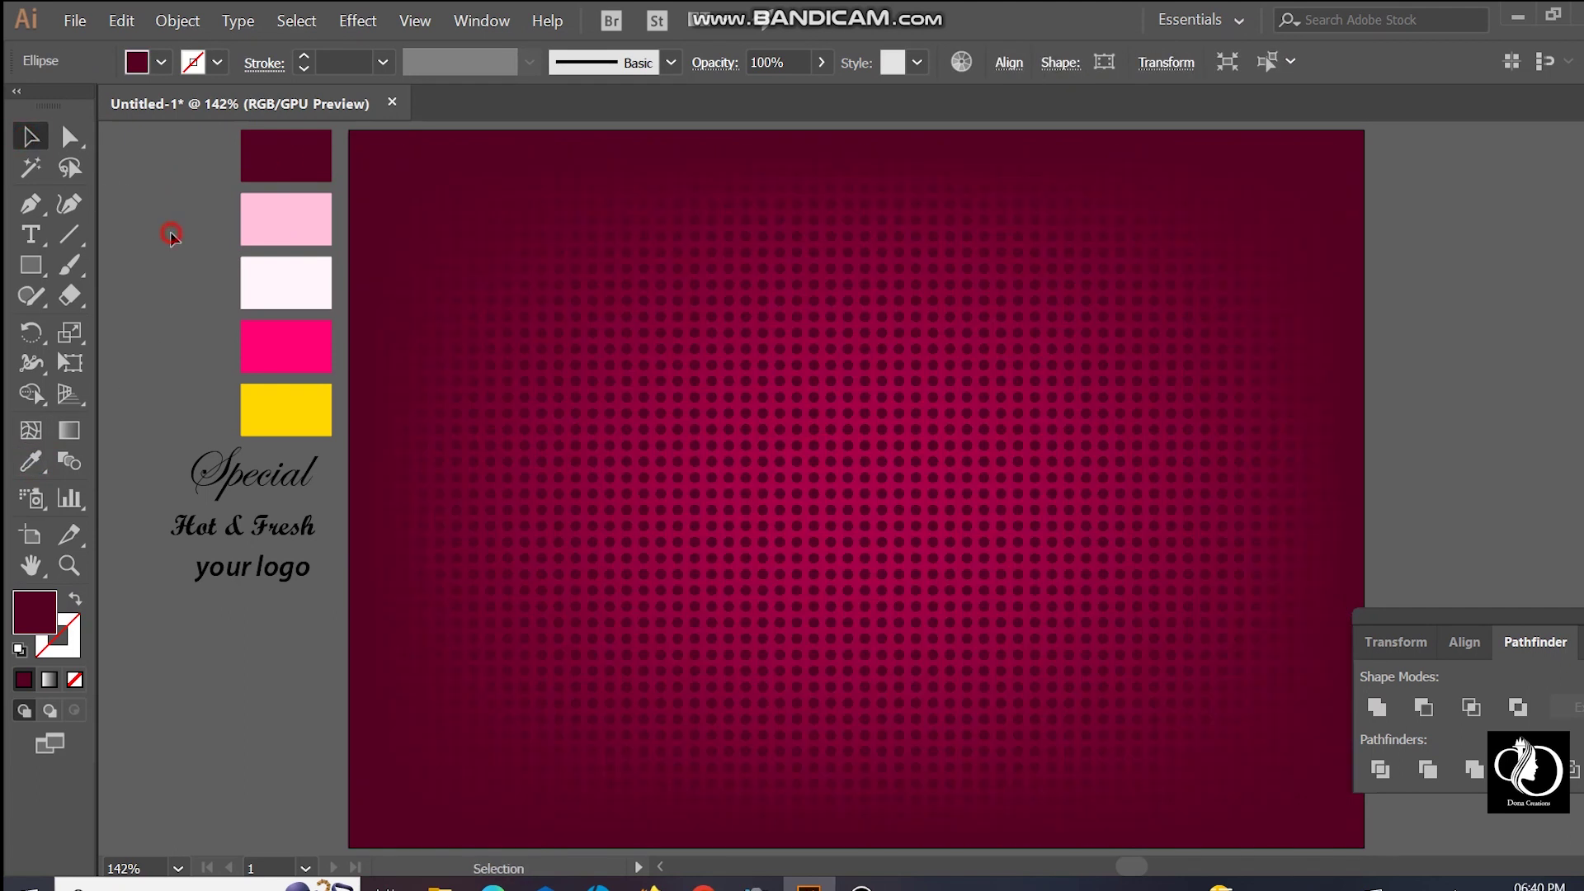
key("ctrl+1")
Step: Draw a full-width light pink band along the bottom of the artboard
left_click_drag(496, 367, 469, 333)
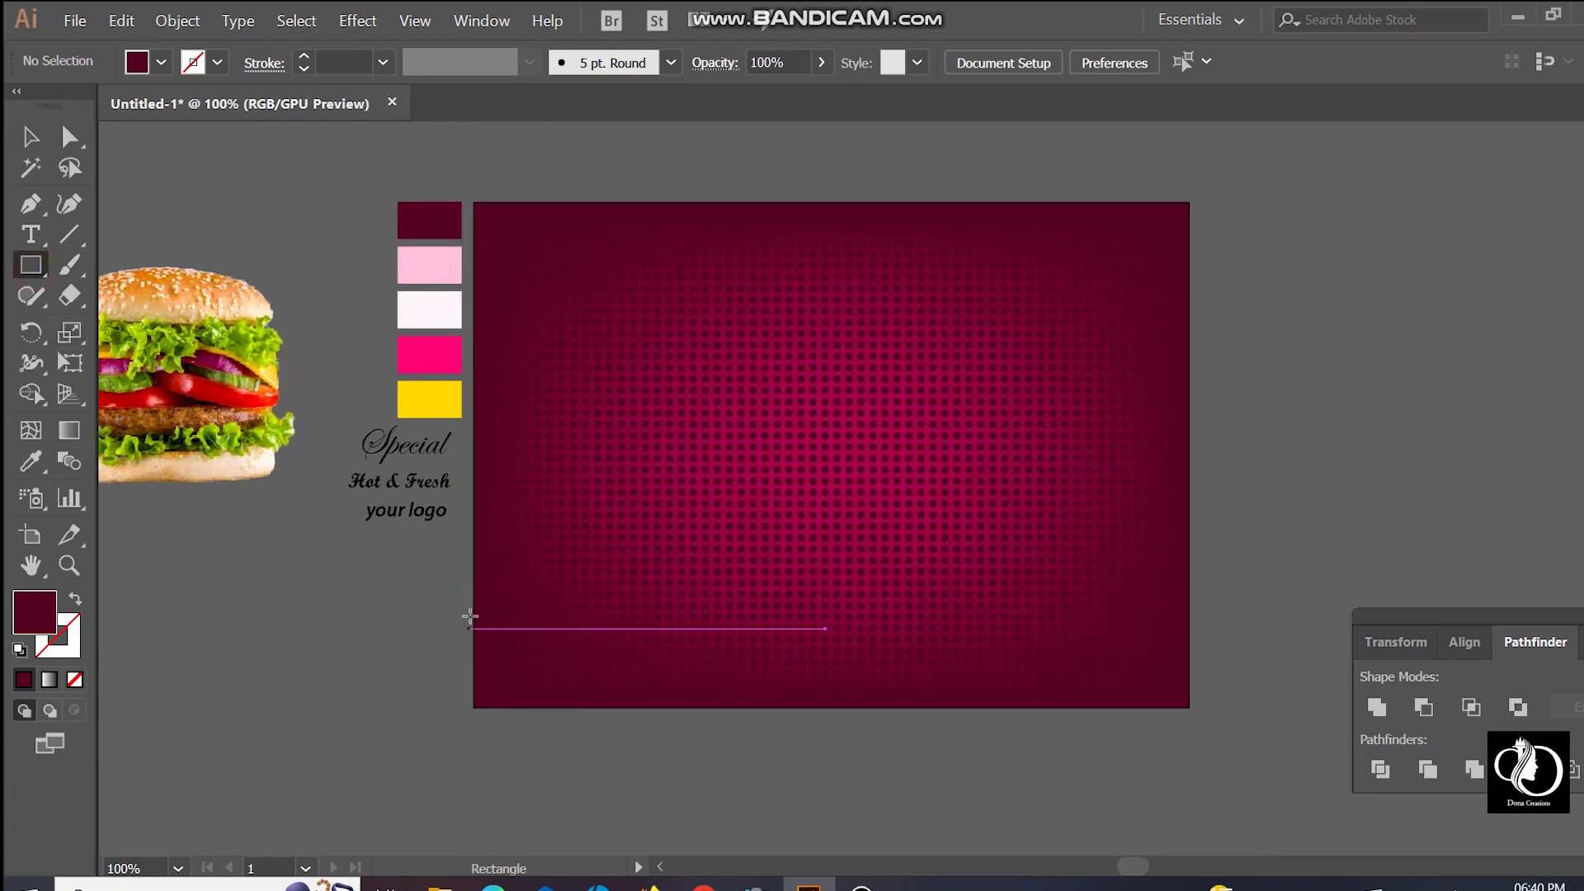
left_click_drag(474, 609, 1145, 696)
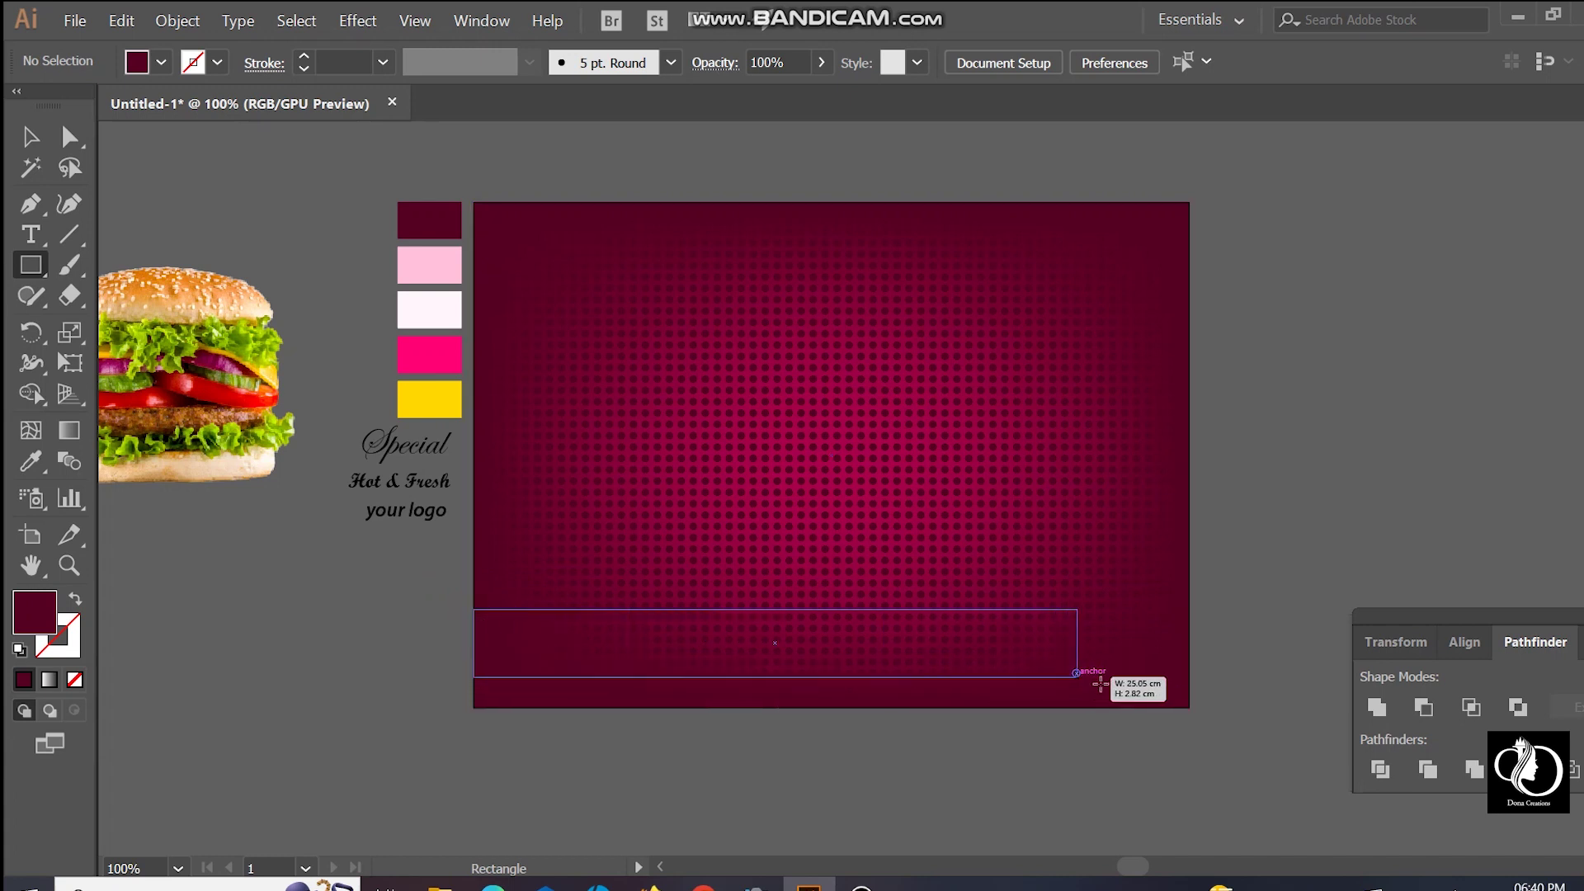
left_click_drag(1145, 696, 1189, 680)
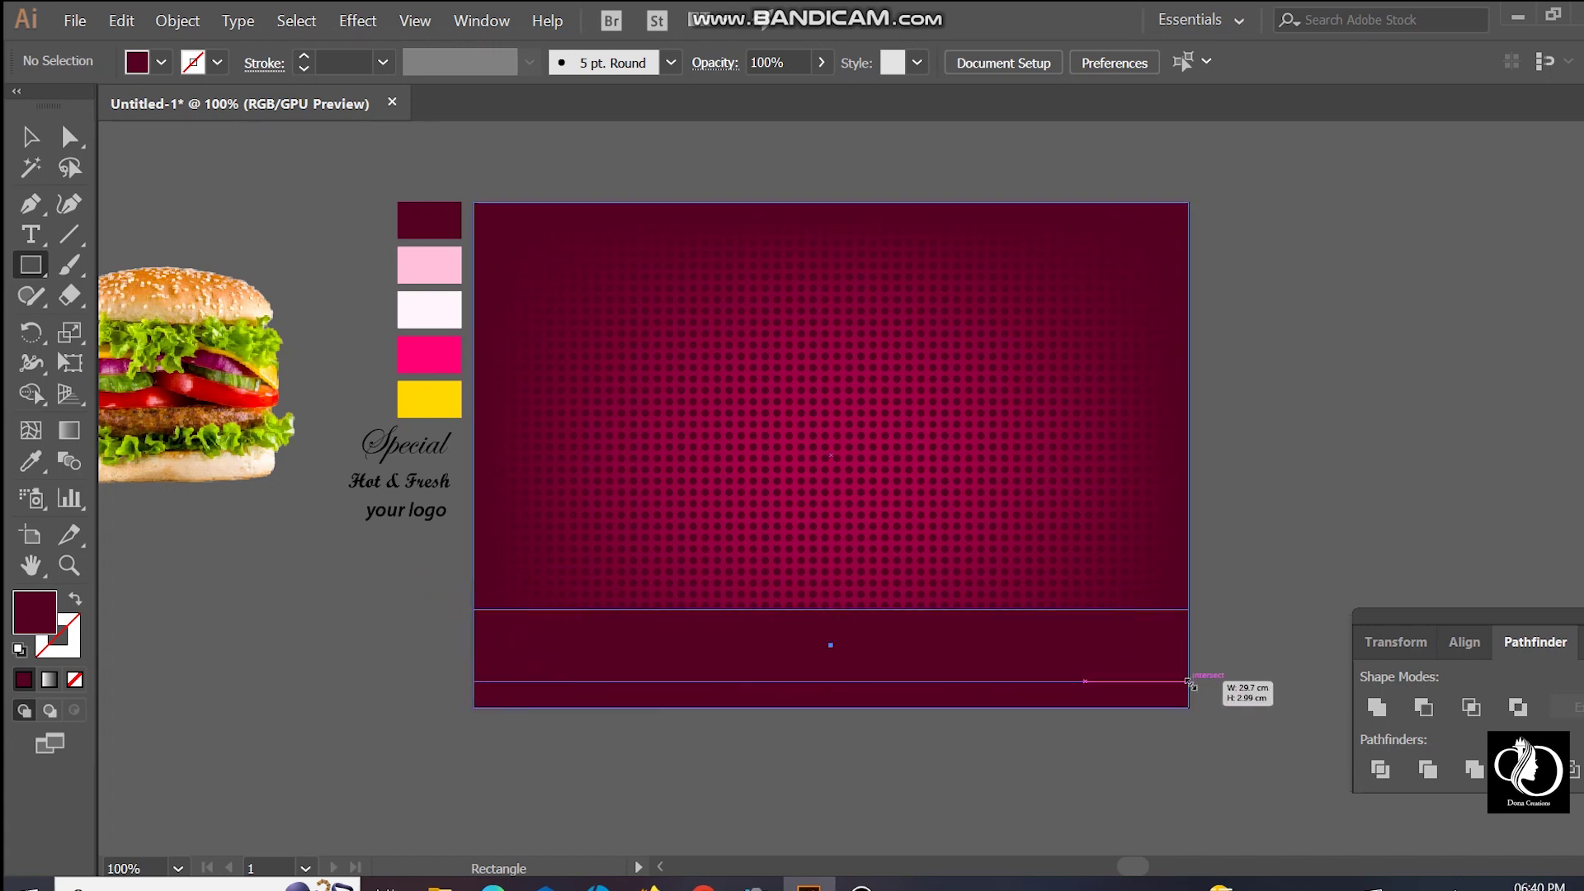
left_click(31, 462)
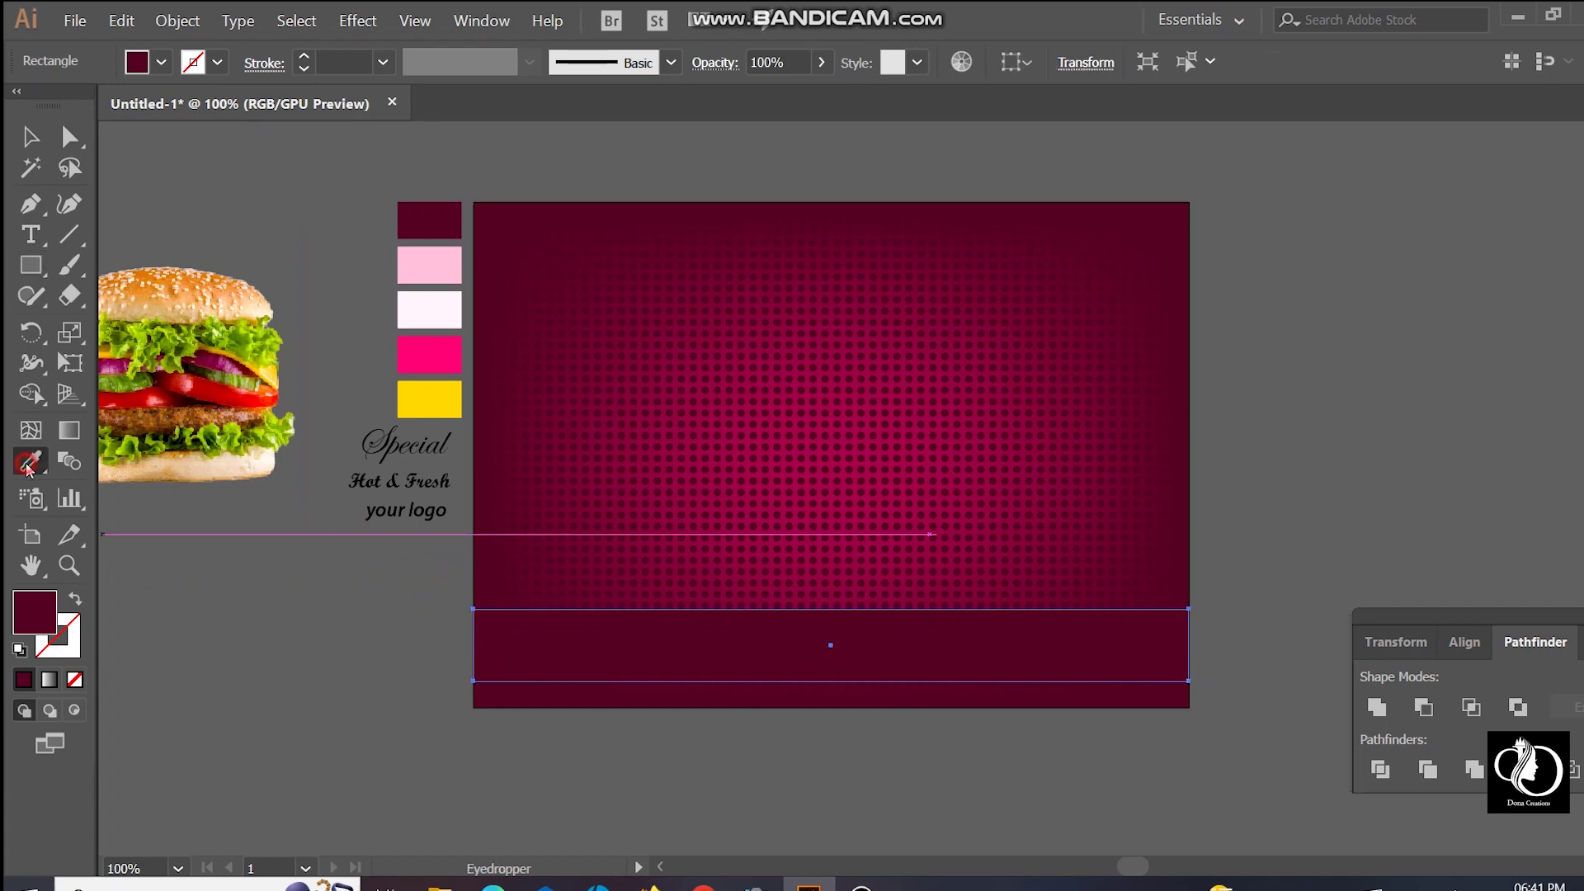
left_click(422, 258)
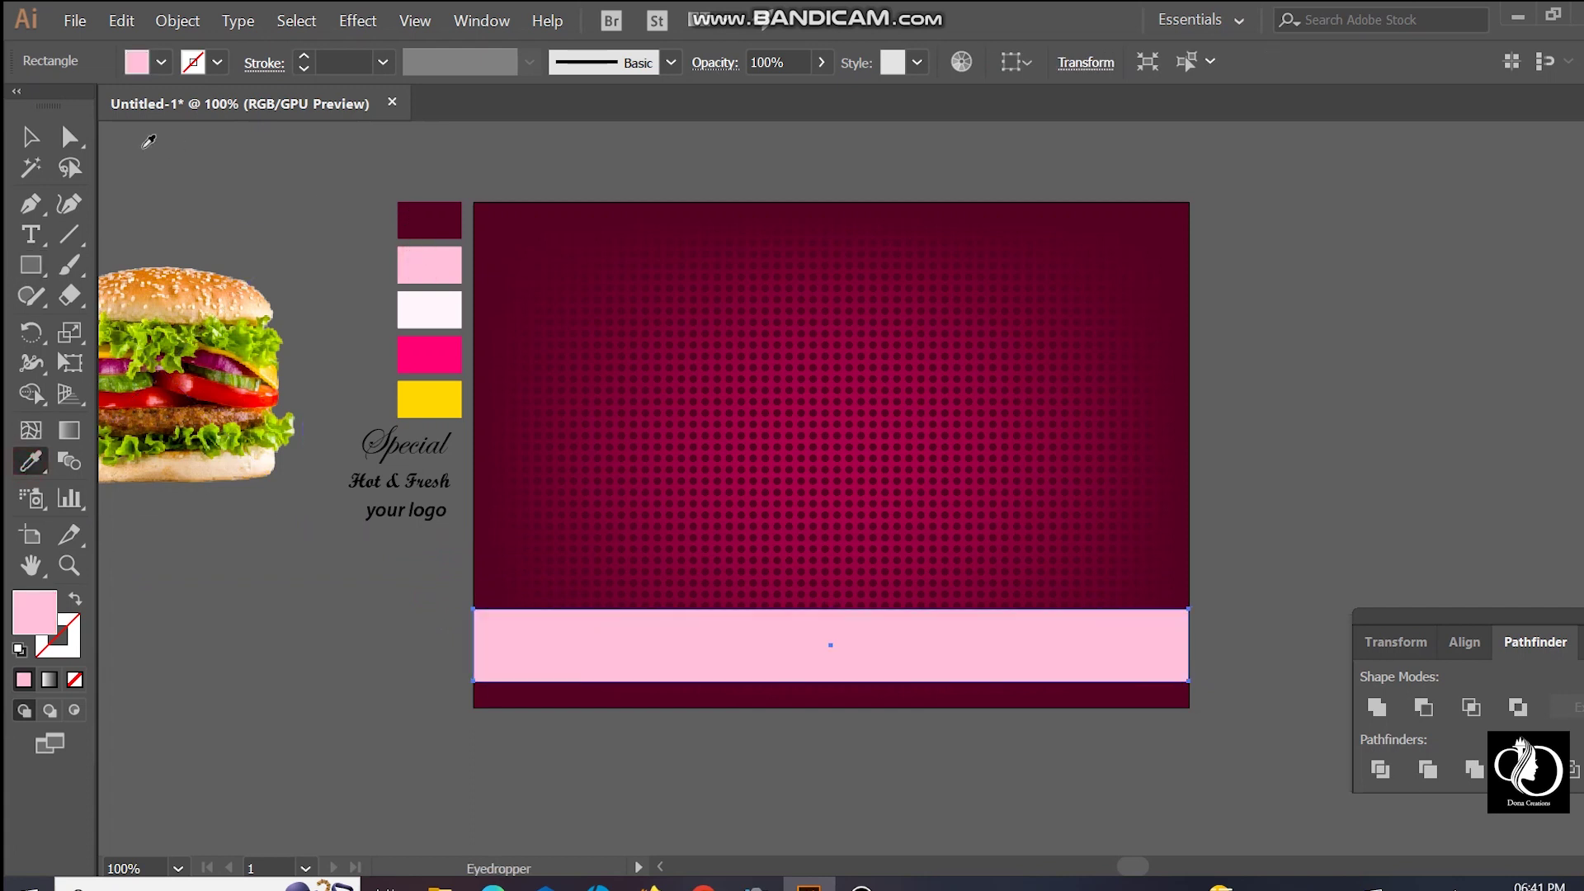
left_click(31, 137)
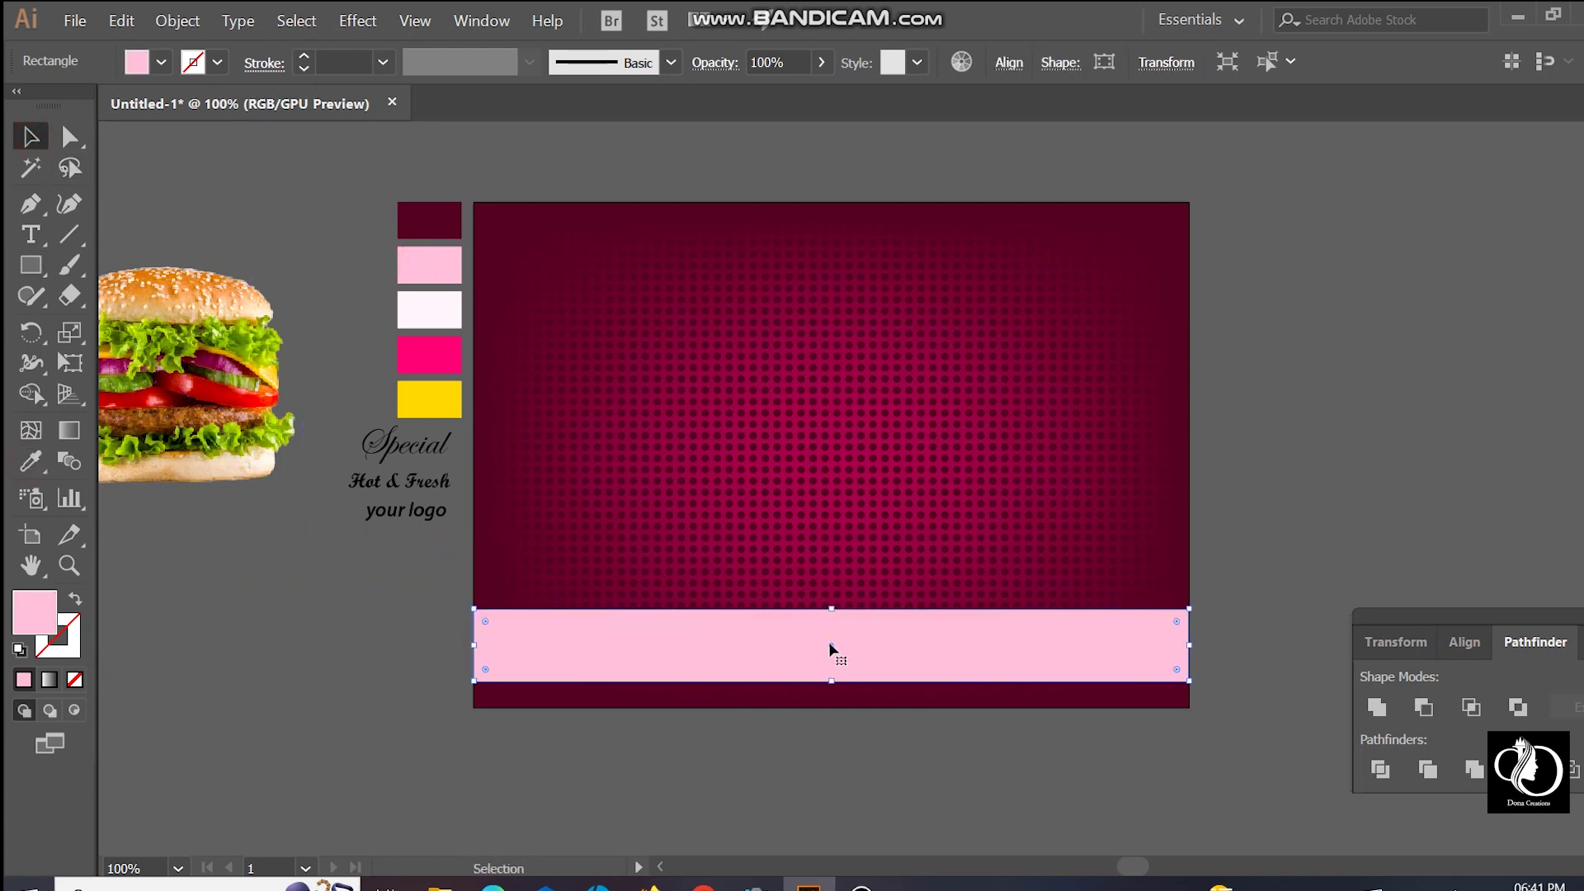
left_click_drag(828, 643, 827, 660)
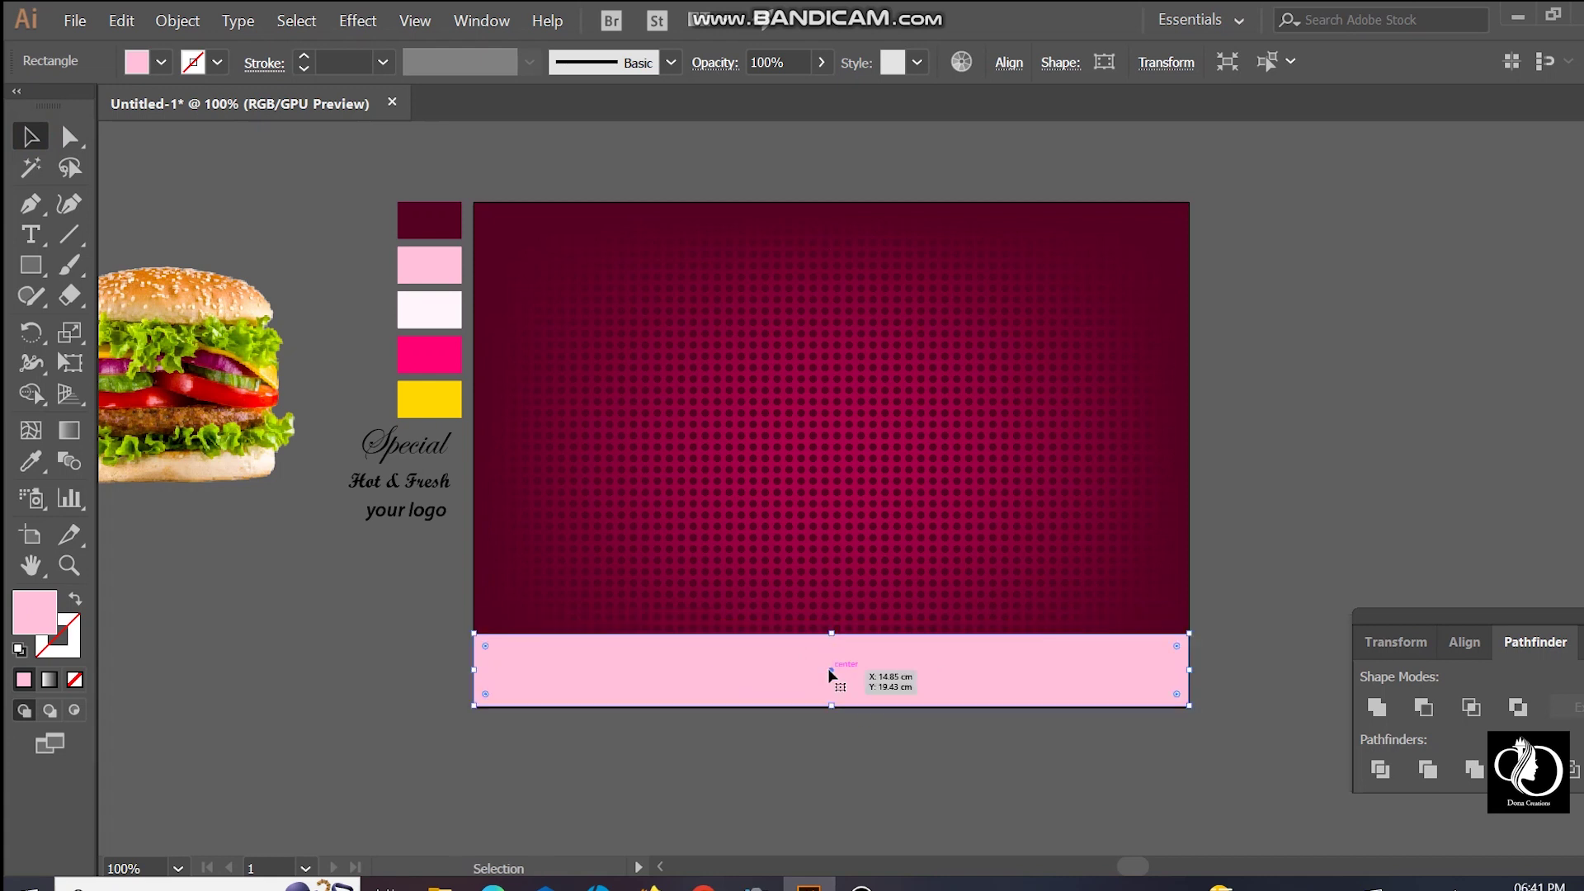
mouse_move(835, 634)
left_mouse_down()
mouse_move(831, 655)
mouse_move(836, 630)
left_mouse_up()
Step: Copy the band, colour the bottom one pale pink, and stretch the upper band over it
left_click(828, 682)
left_click(30, 461)
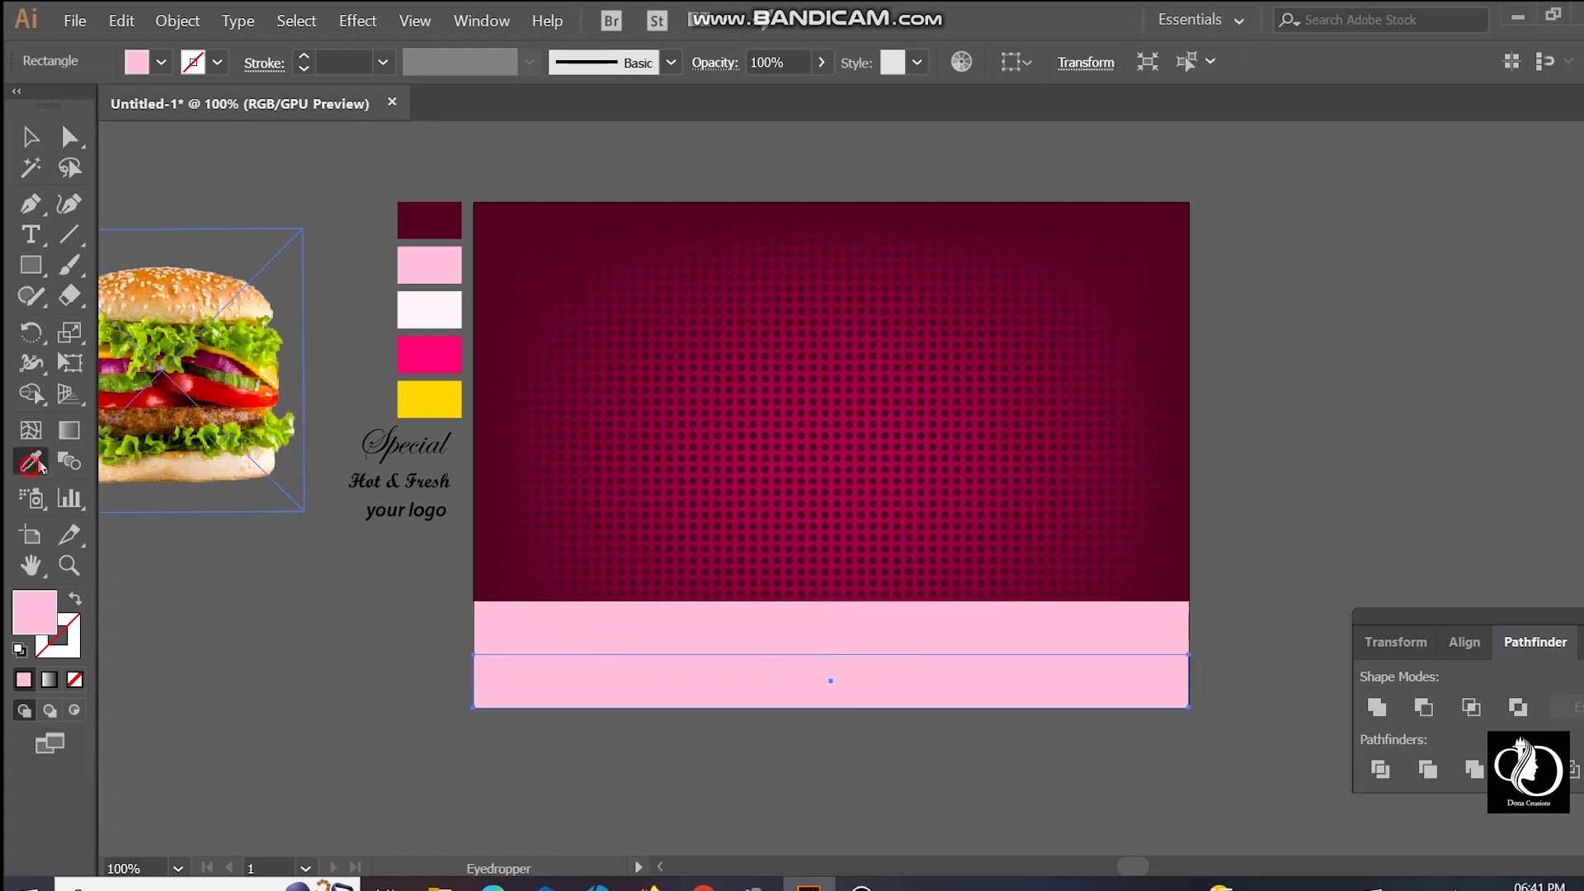
left_click(417, 308)
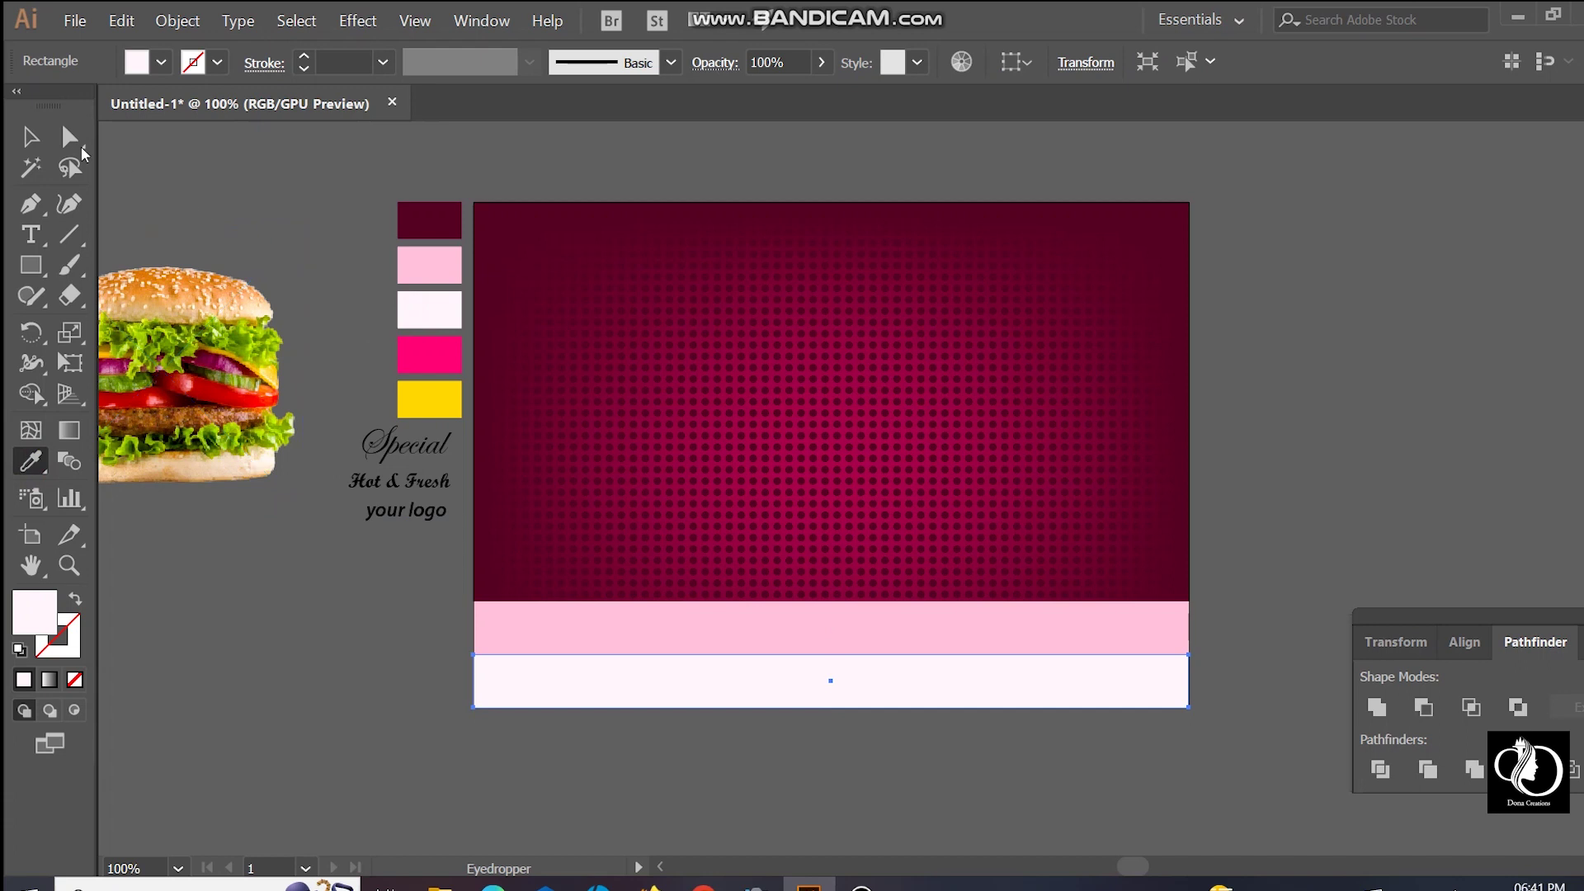
left_click(31, 136)
left_click(330, 218)
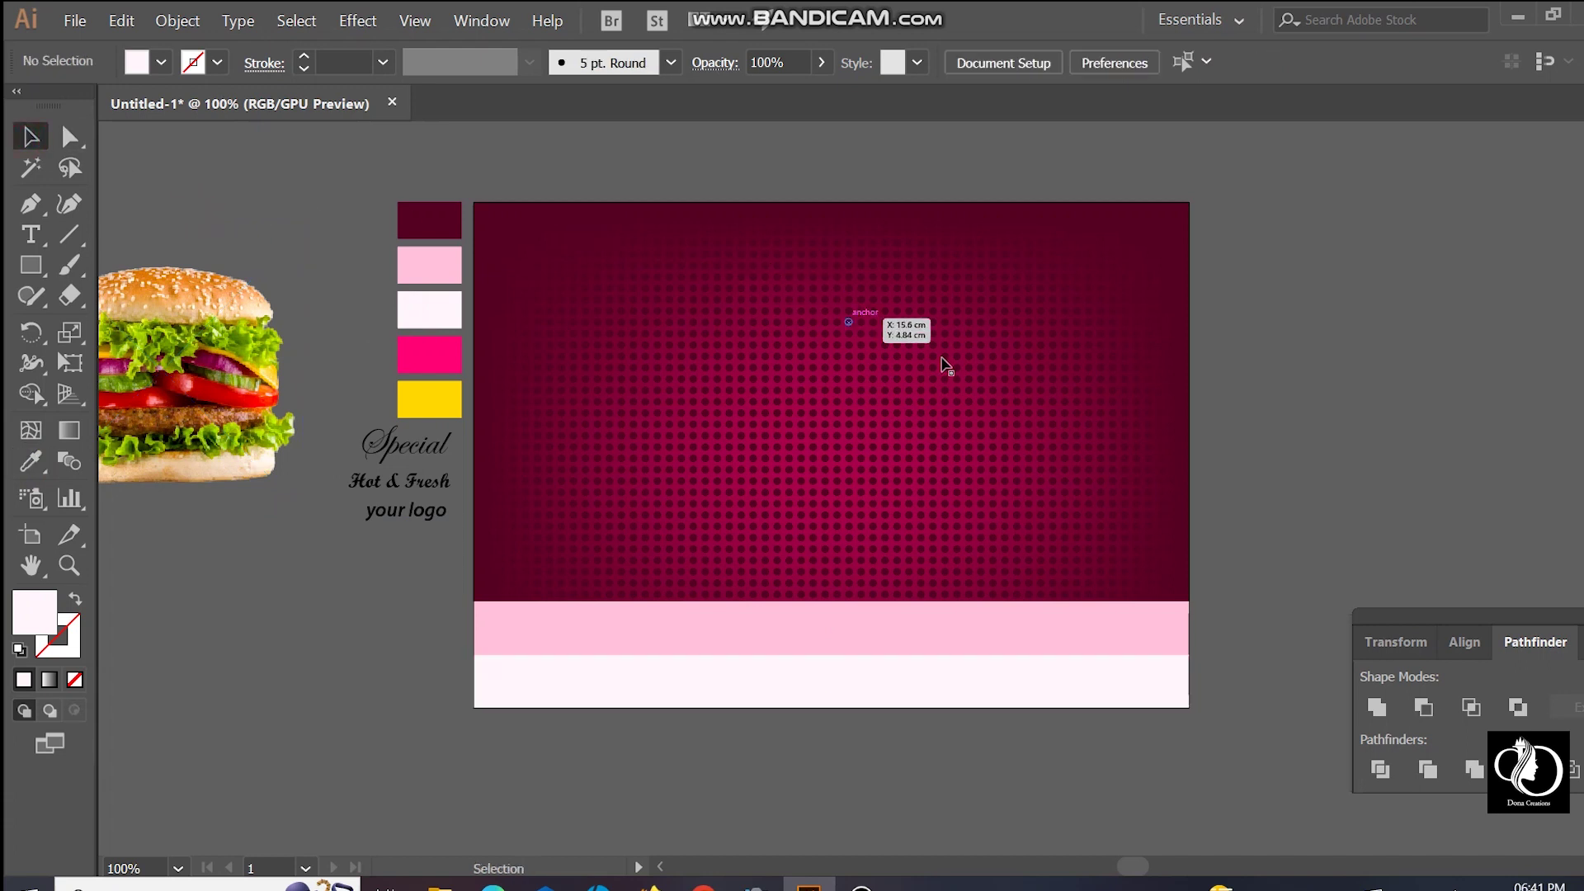
left_click(871, 650)
left_click_drag(831, 654, 831, 707)
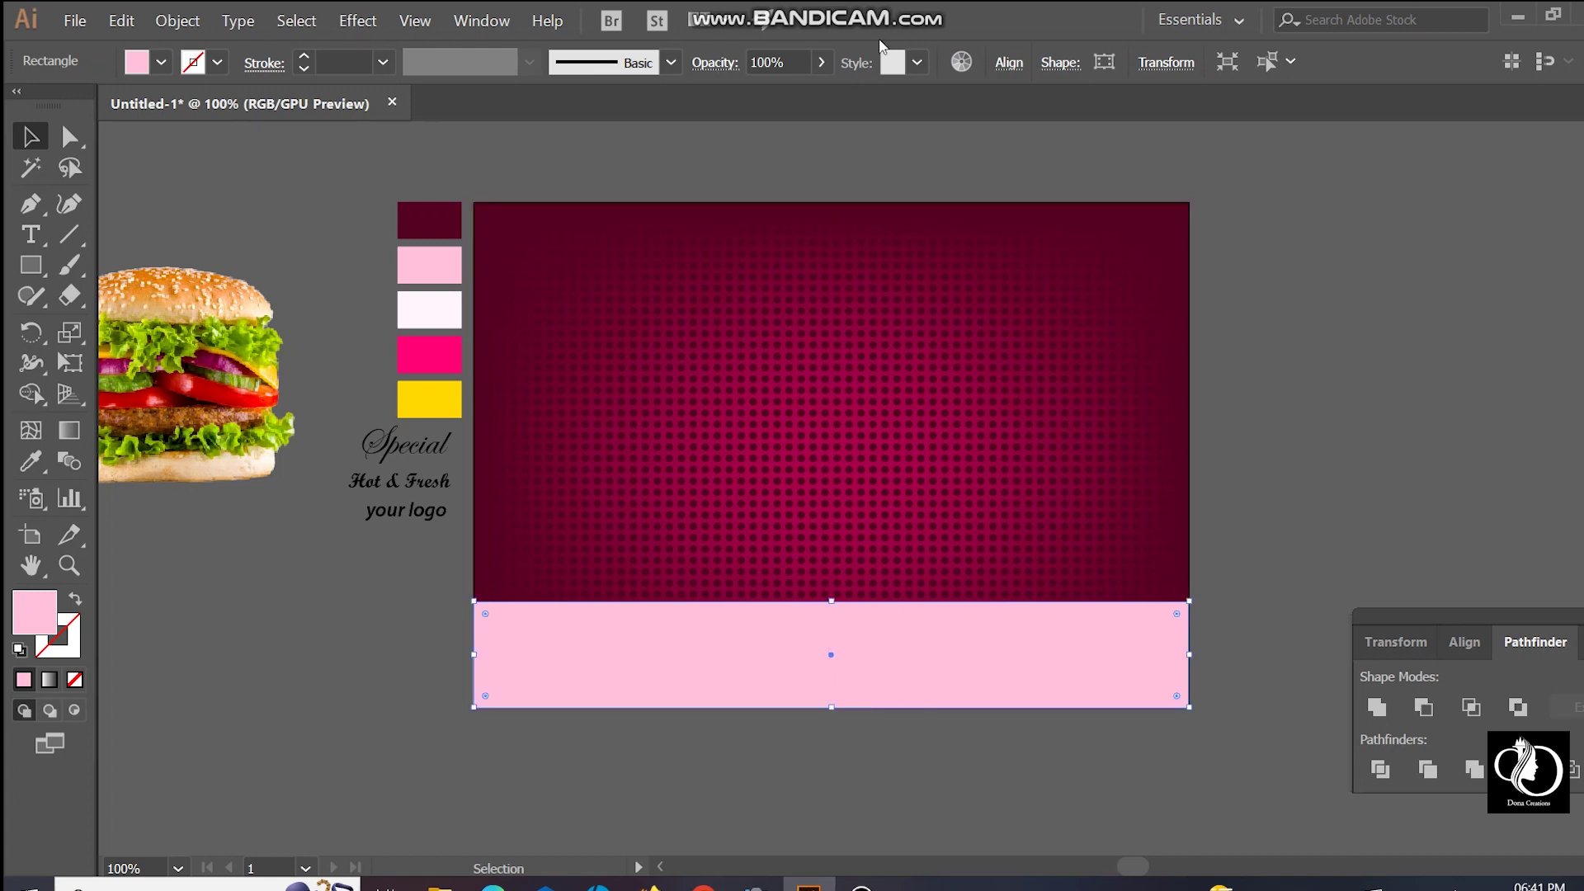
Step: Set the upper band's opacity to 38% and shorten it from the top
left_click(821, 65)
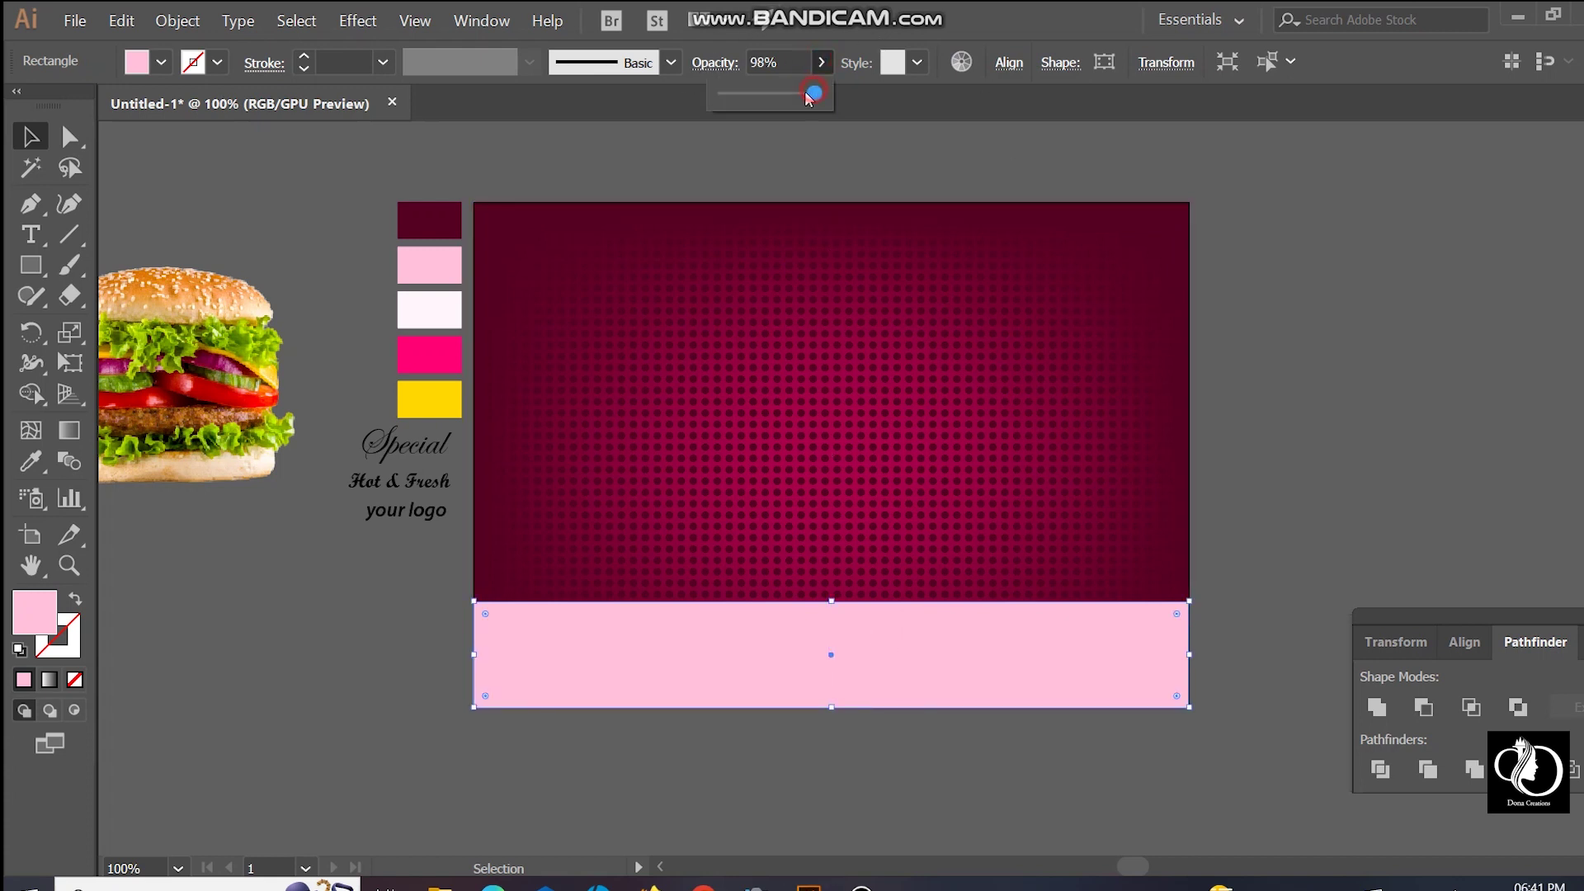
left_click_drag(774, 110, 757, 94)
left_click(785, 150)
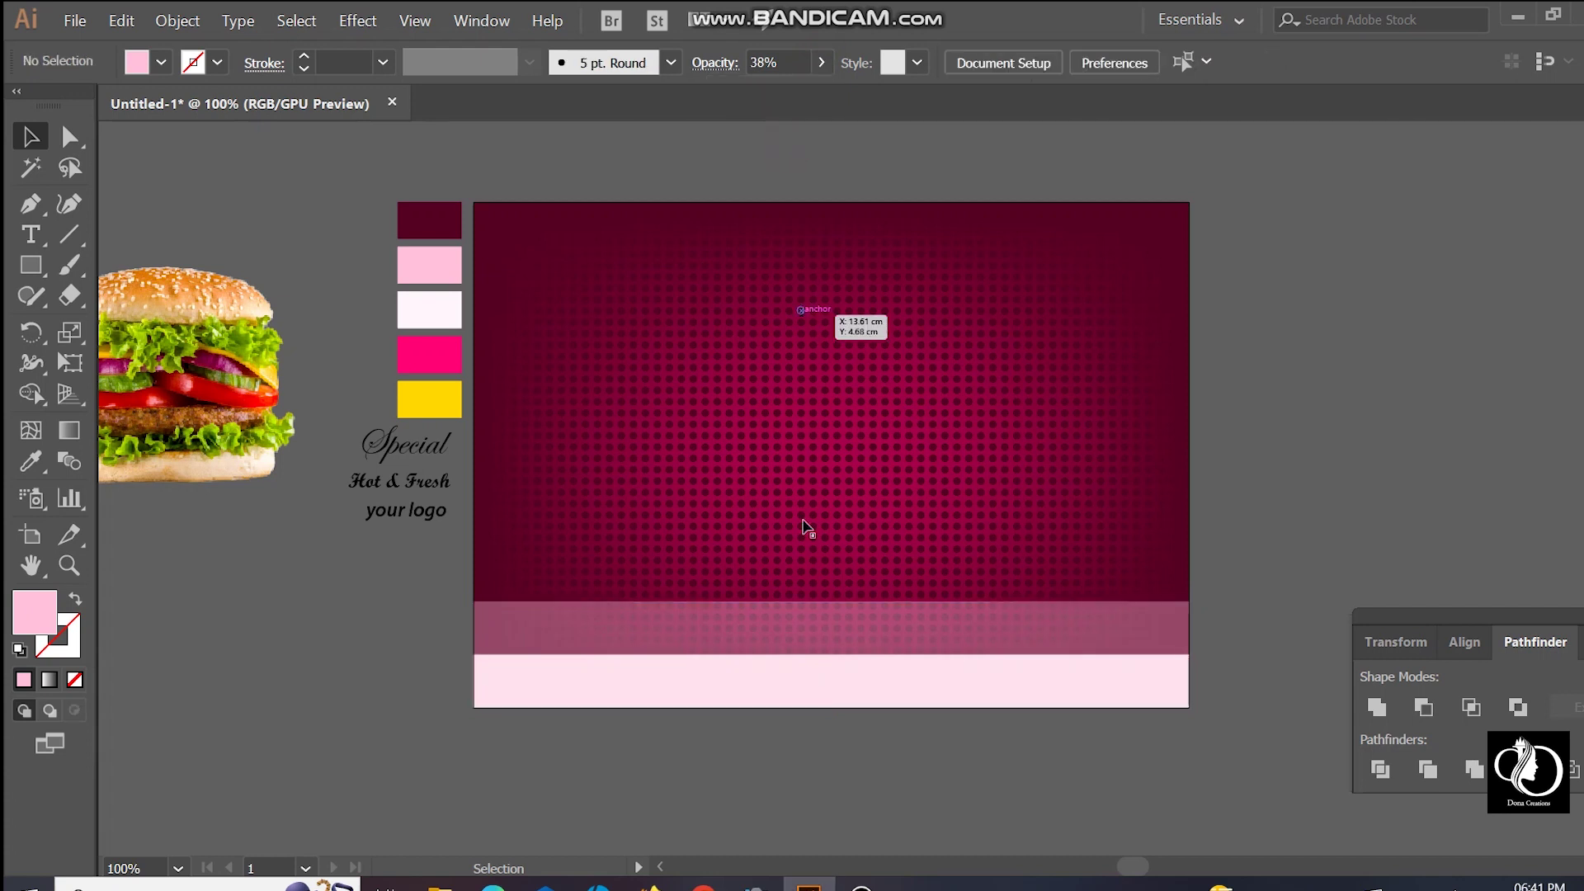
left_click(799, 625)
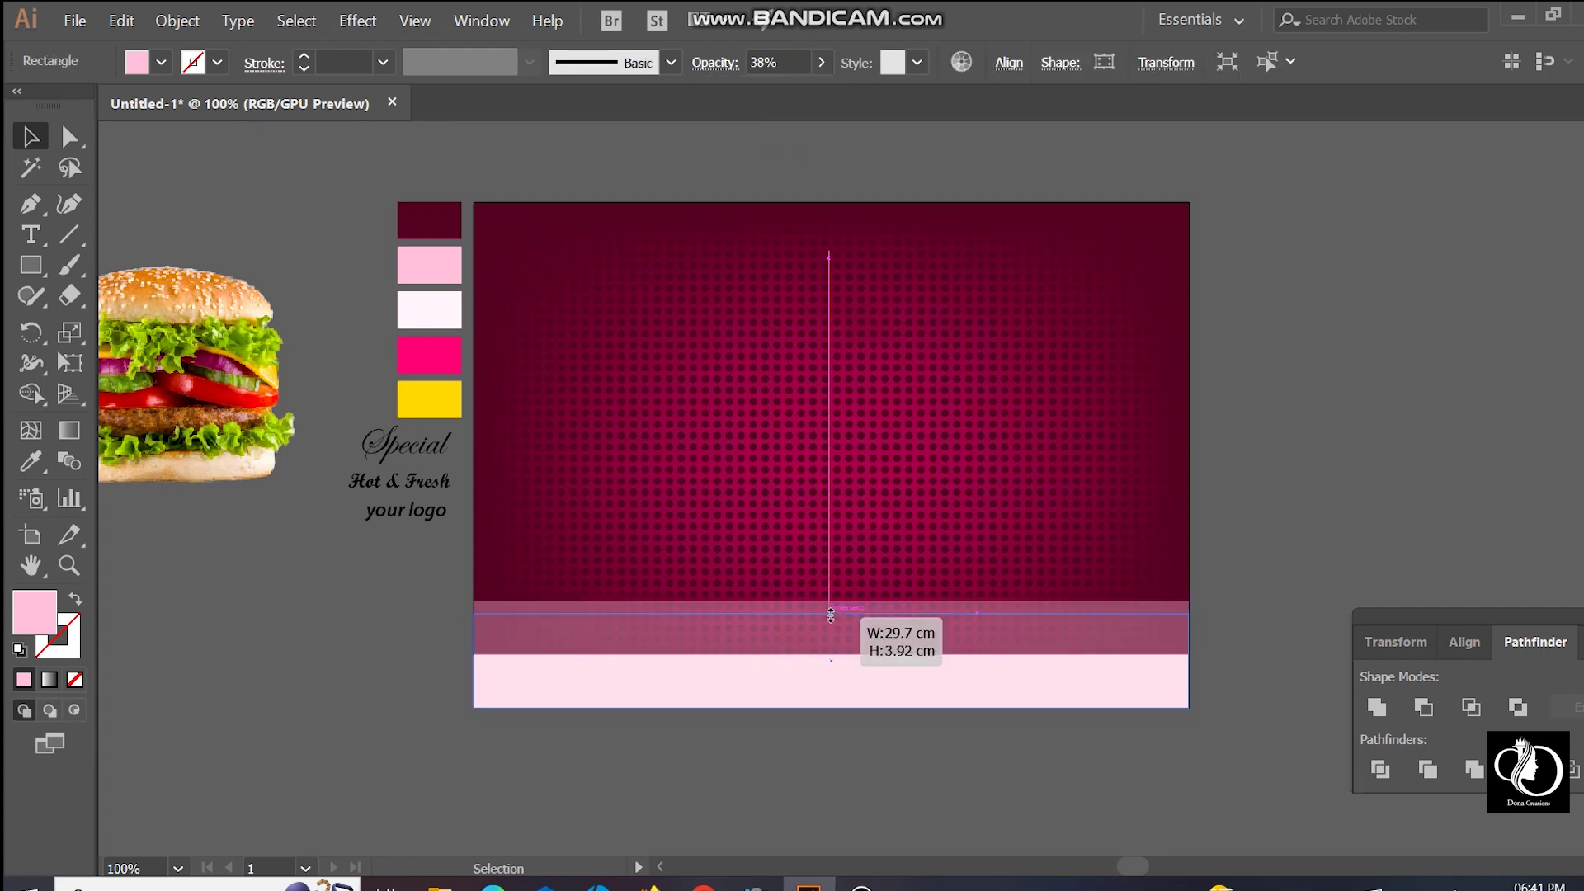
left_click_drag(829, 598, 831, 625)
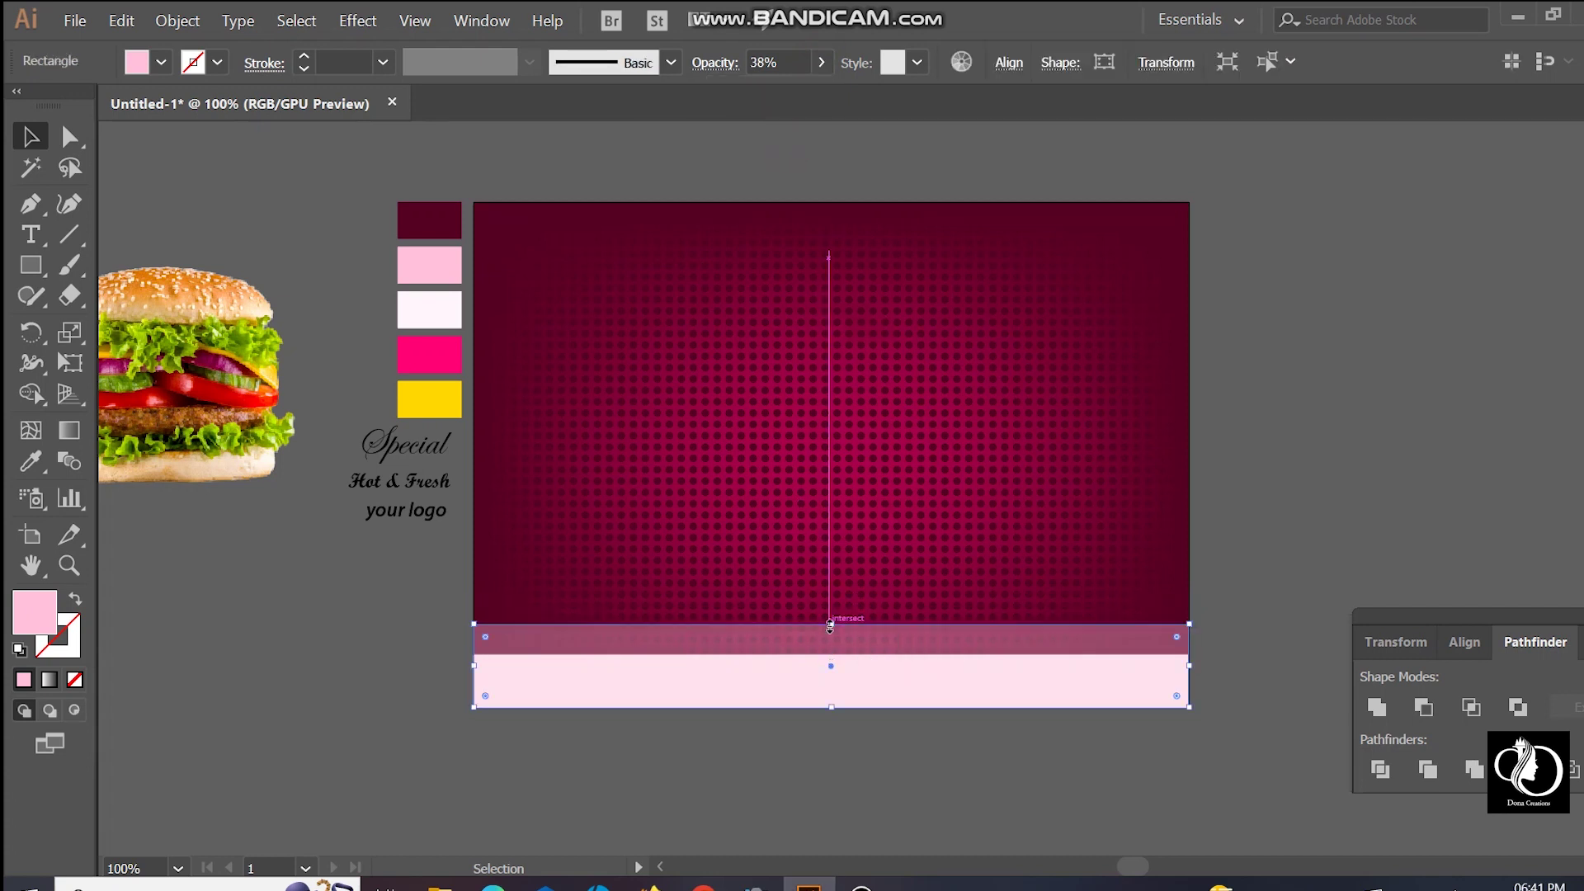
left_click(1259, 352)
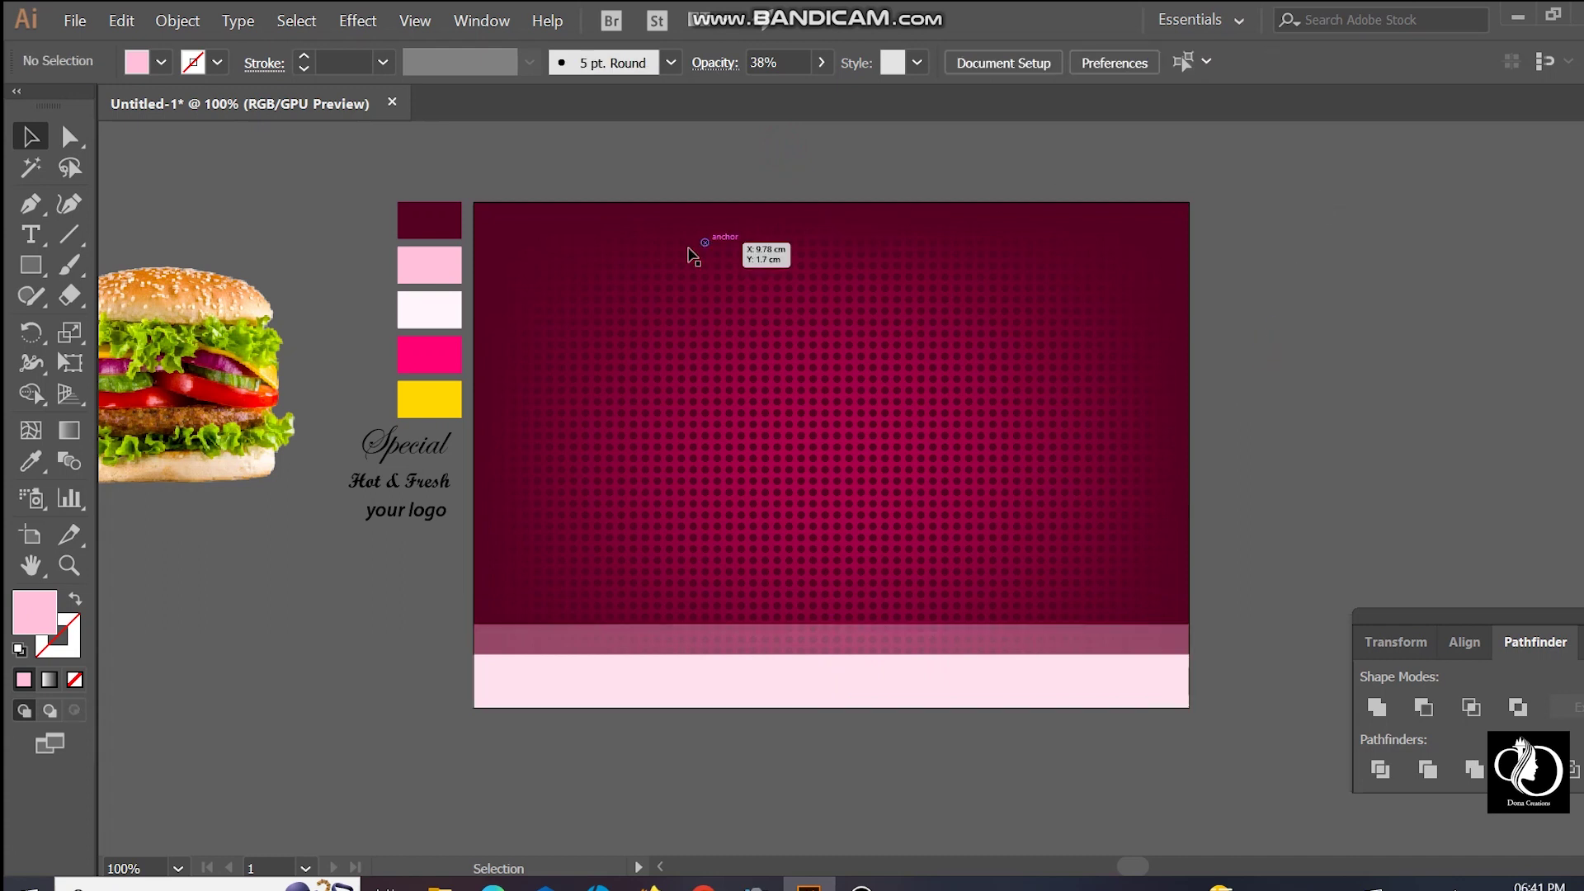
Step: Move the burger photo to the banner centre and scale it up from its centre
left_click_drag(273, 394, 841, 472)
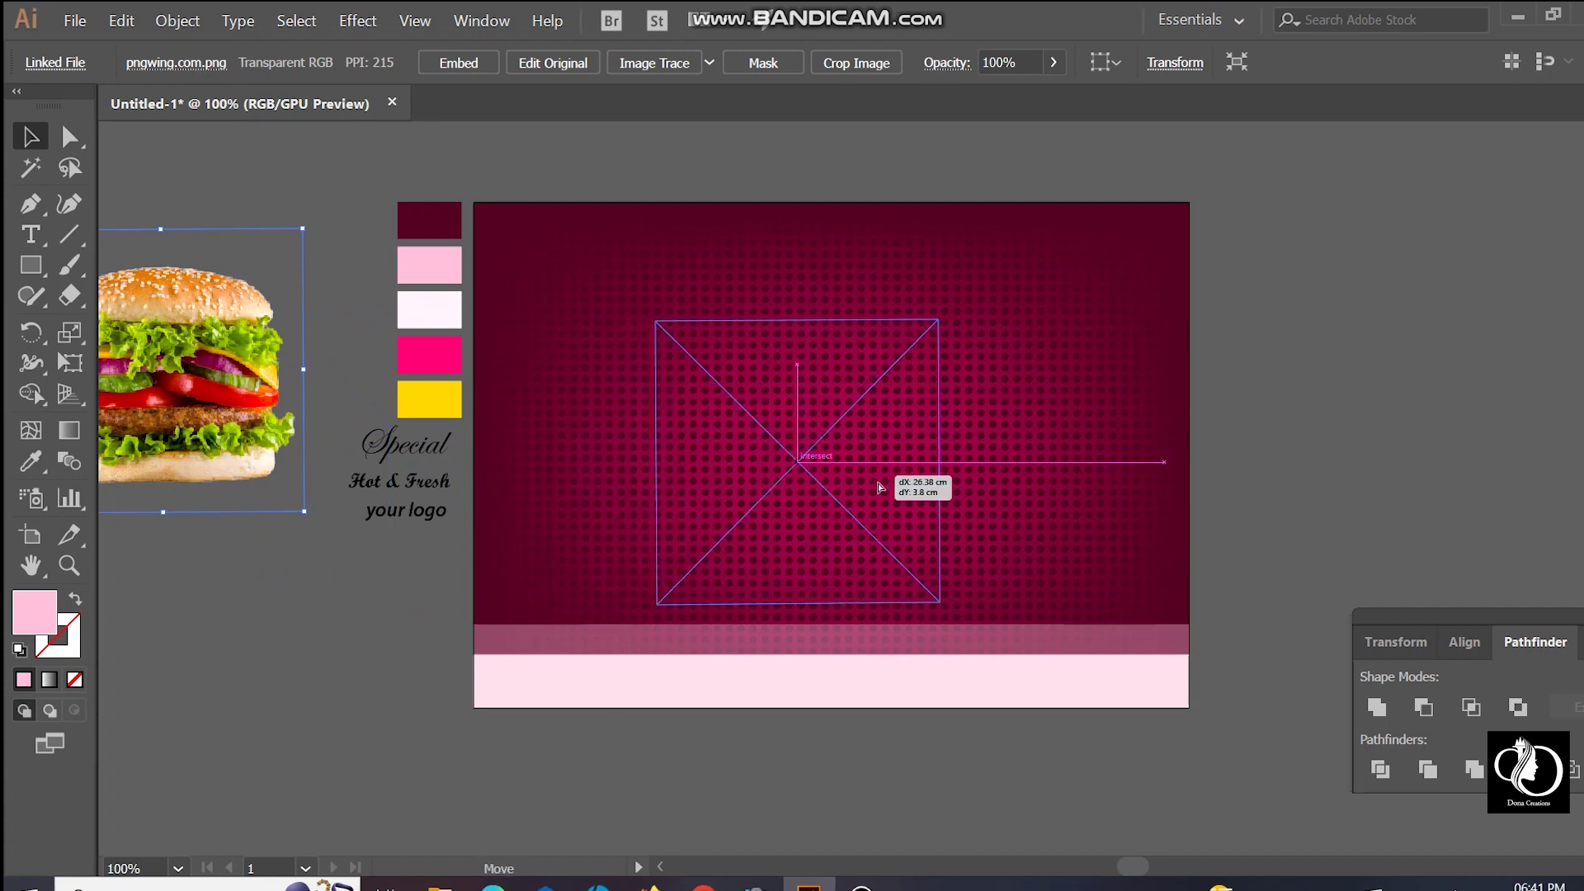
left_click_drag(841, 472, 956, 491)
key("shift+Left")
key("shift+Left")
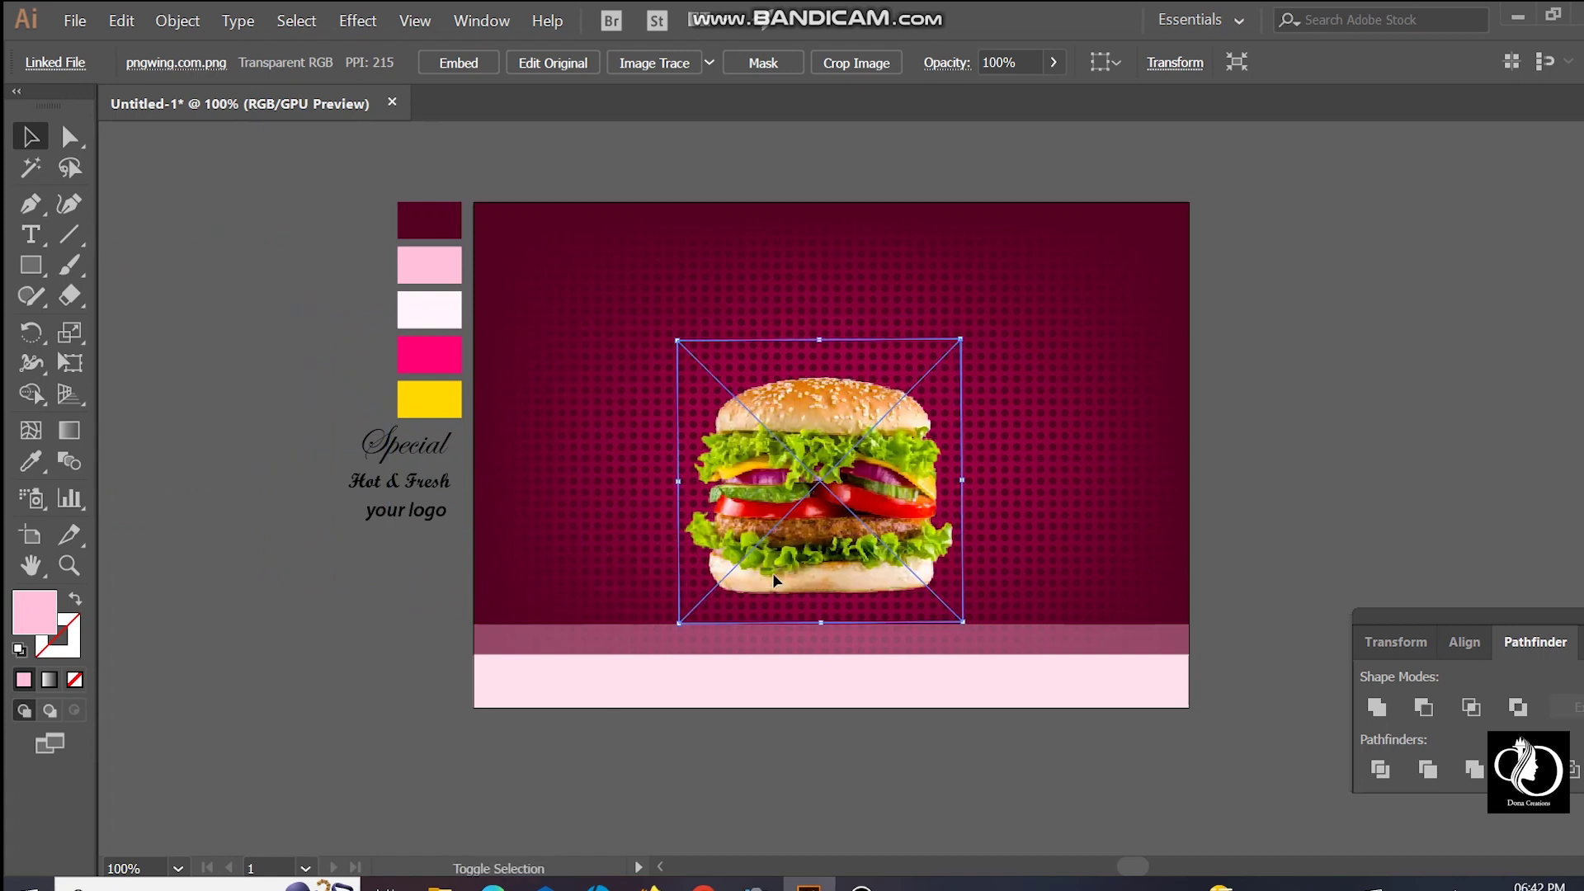
left_click_drag(961, 337, 983, 324)
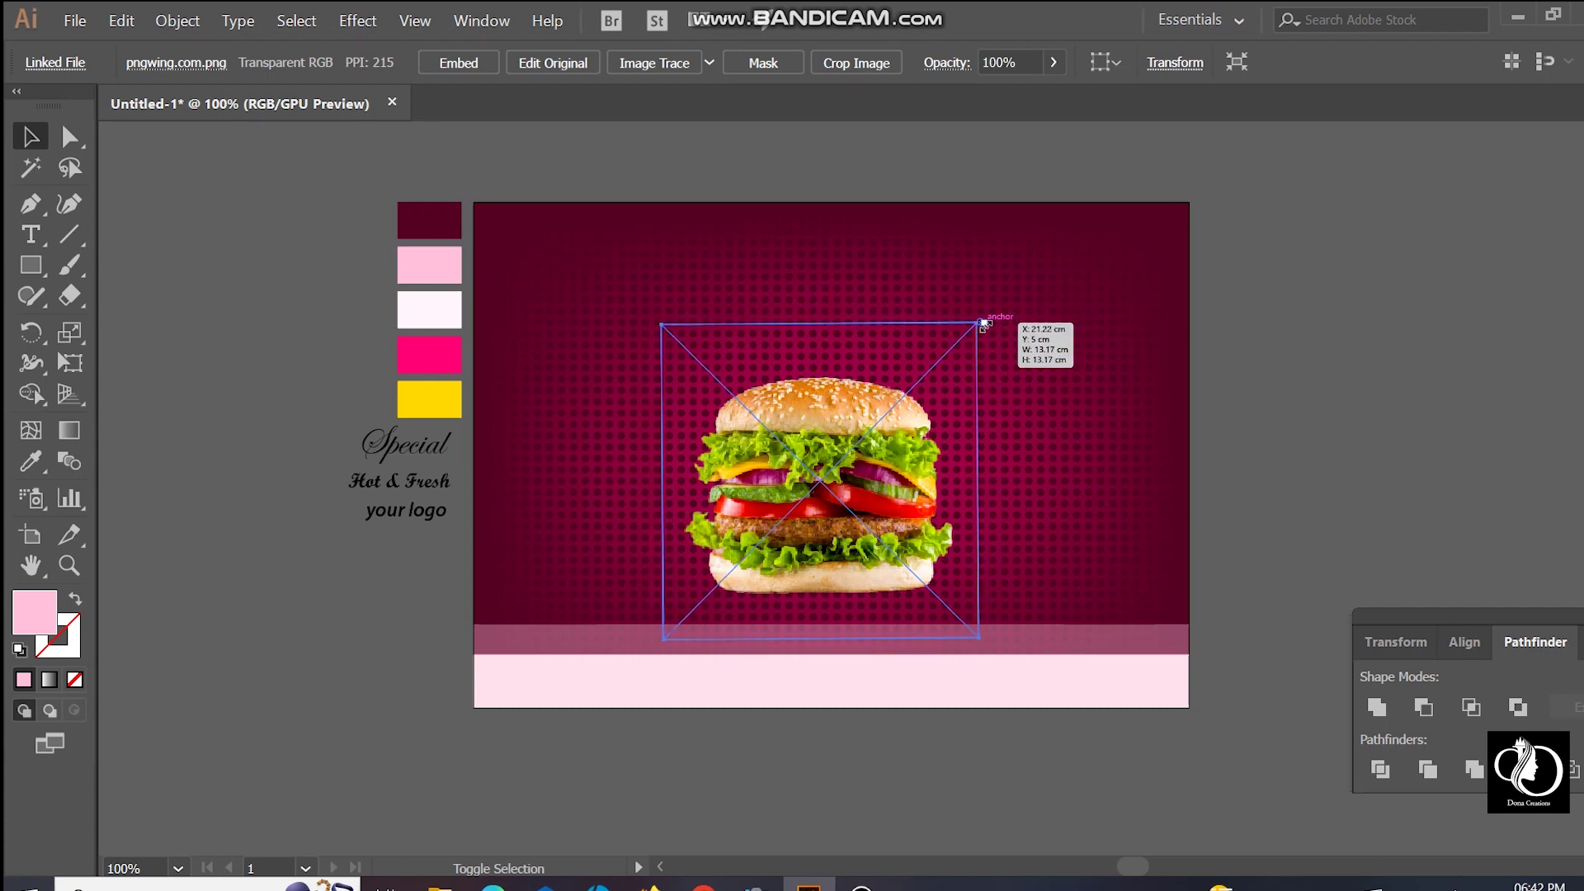
left_click_drag(984, 323, 989, 311)
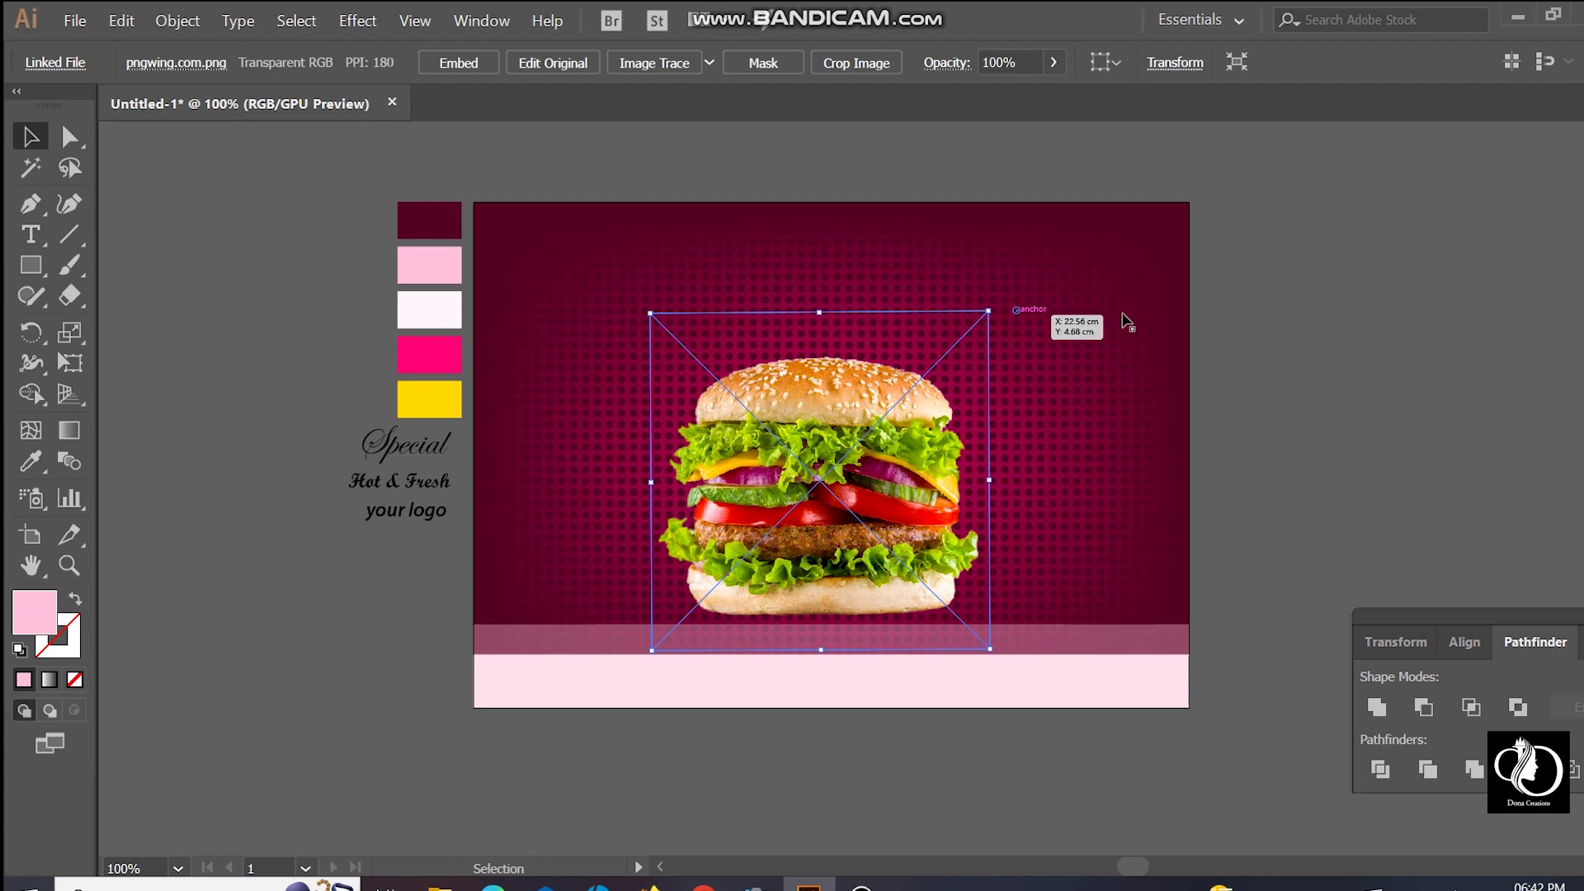
left_click(1374, 330)
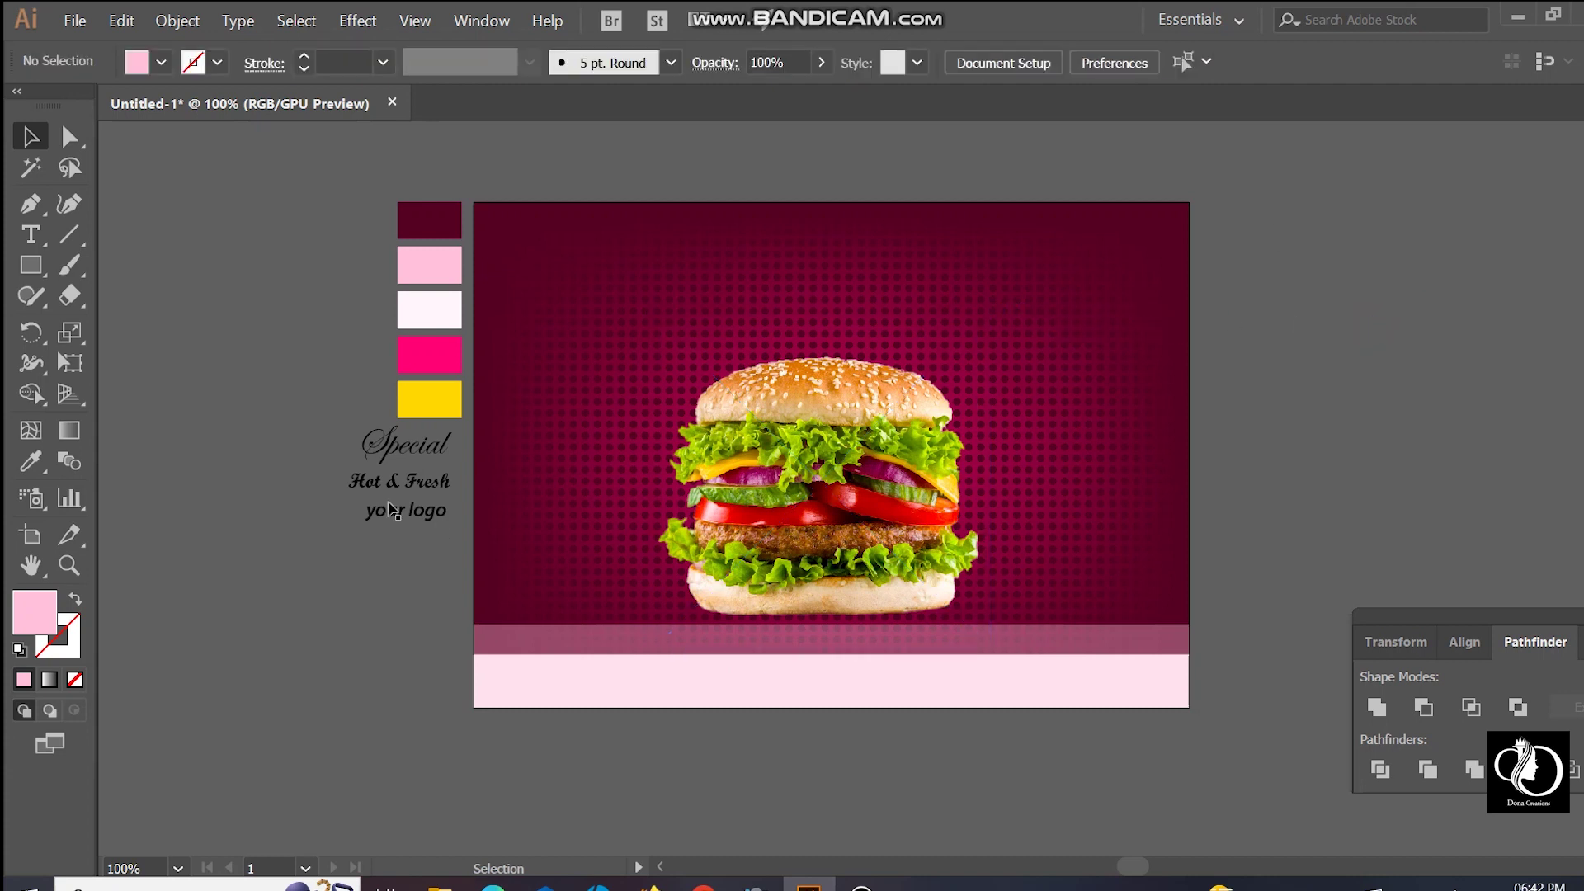
left_click_drag(397, 483, 838, 285)
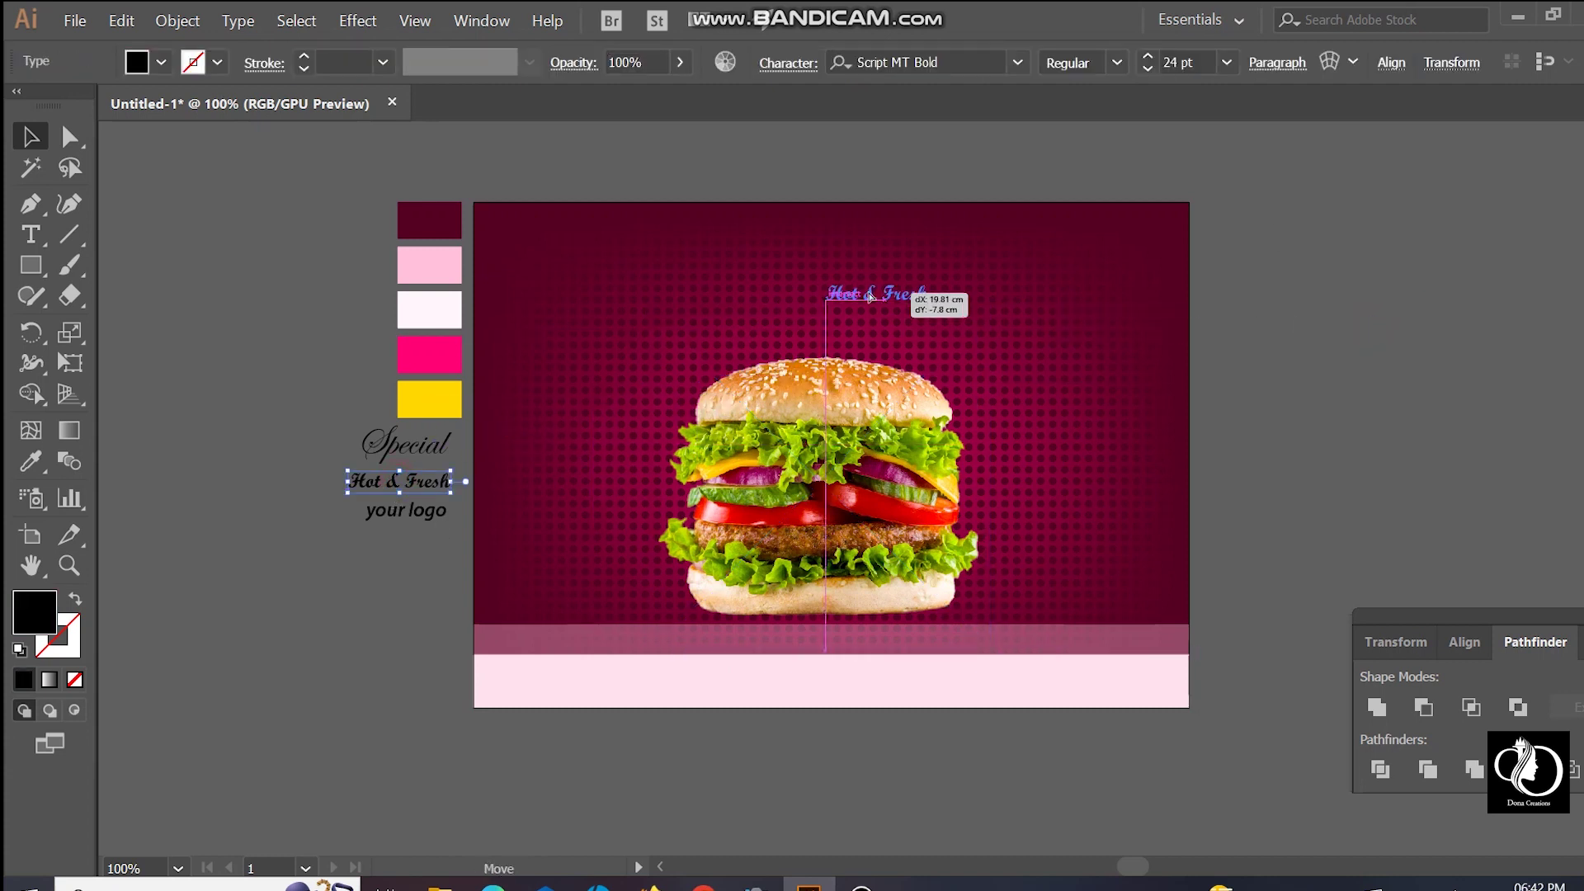
Step: Bring Hot & Fresh to front at the top centre, sized 48 pt and coloured pale pink
left_click_drag(839, 285, 807, 277)
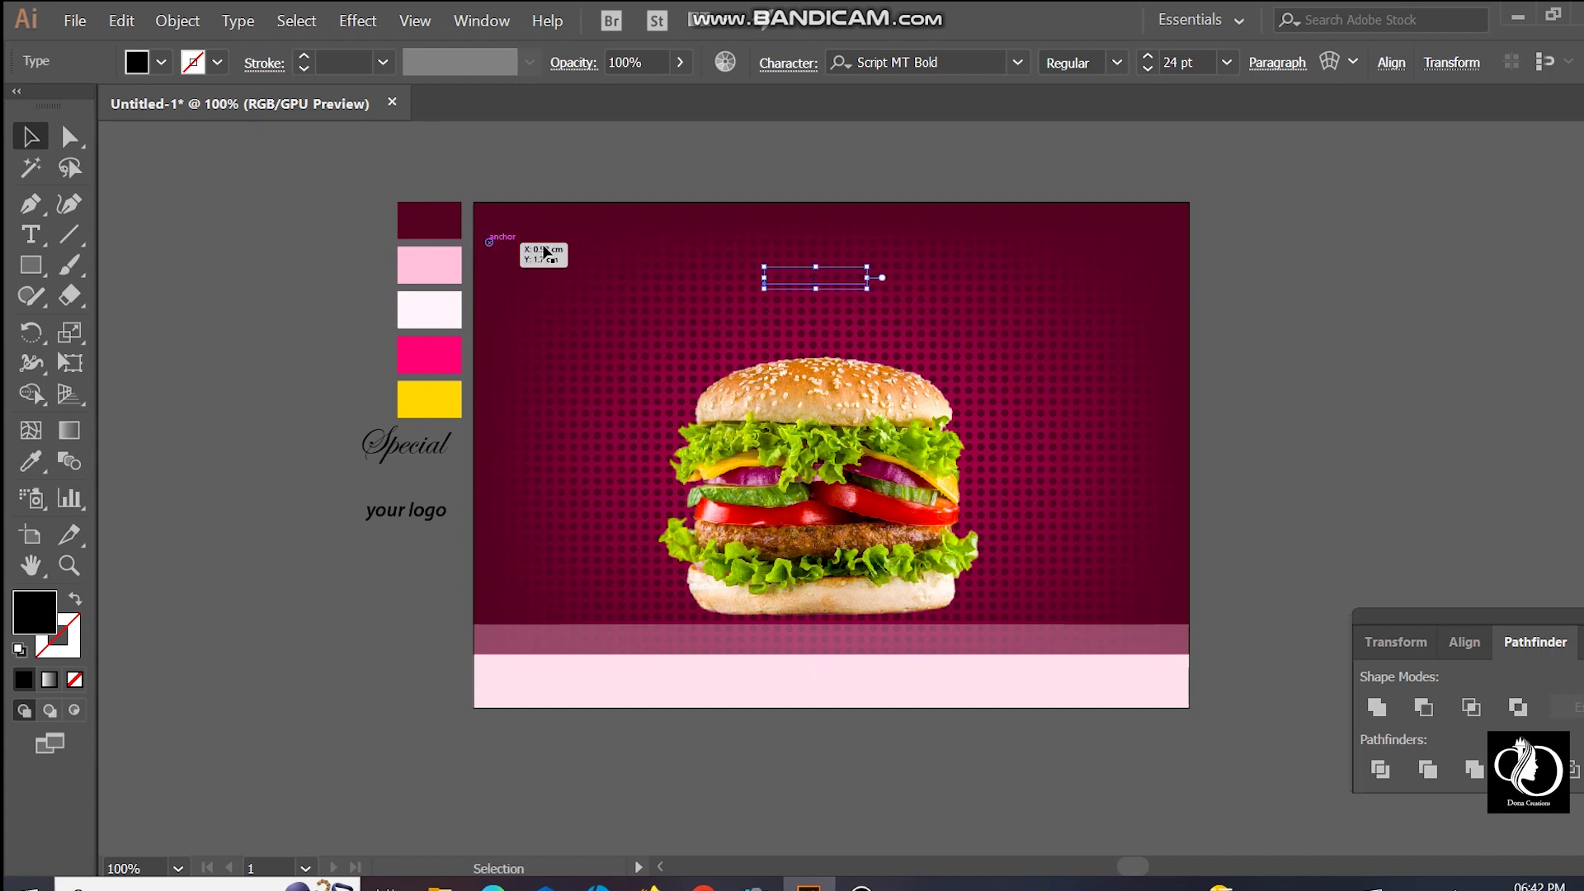
right_click(823, 288)
mouse_move(866, 542)
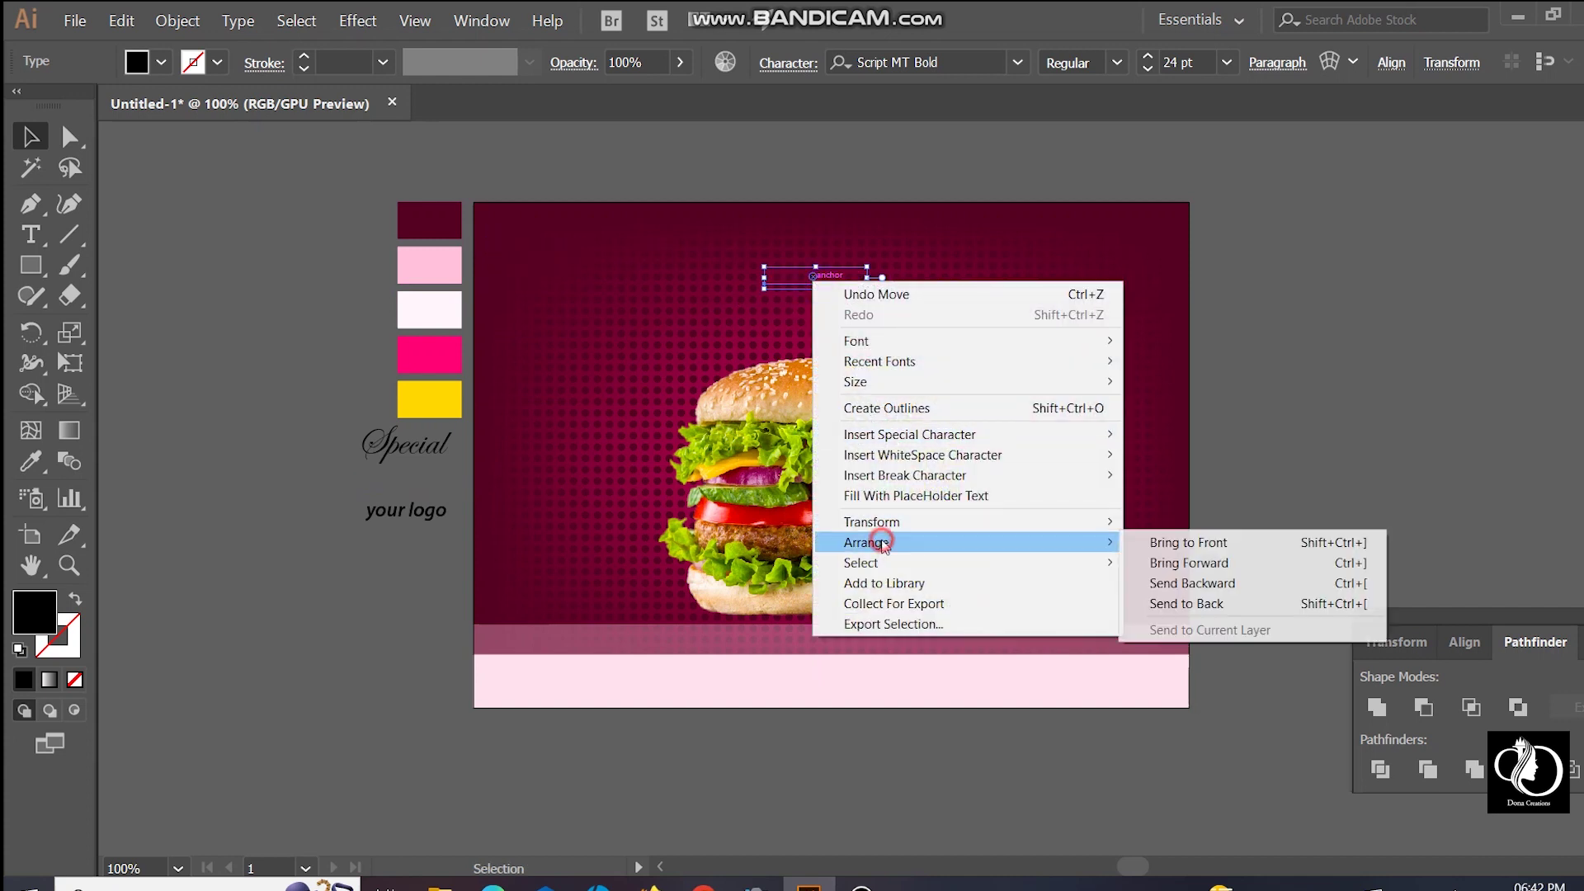
left_click(1225, 537)
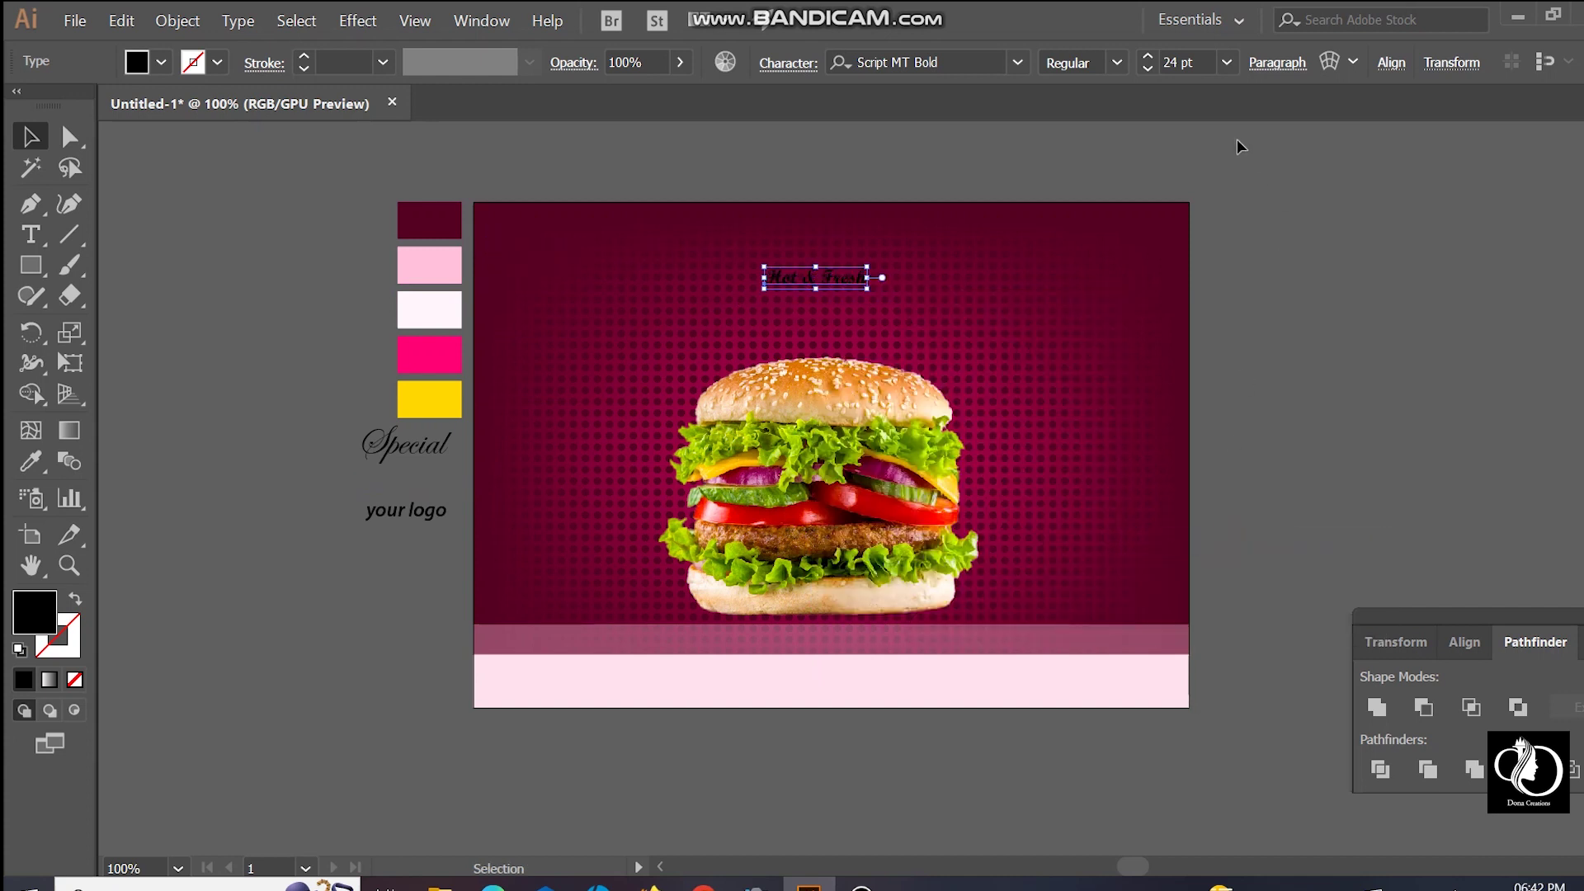
left_click(1233, 66)
left_click(1269, 487)
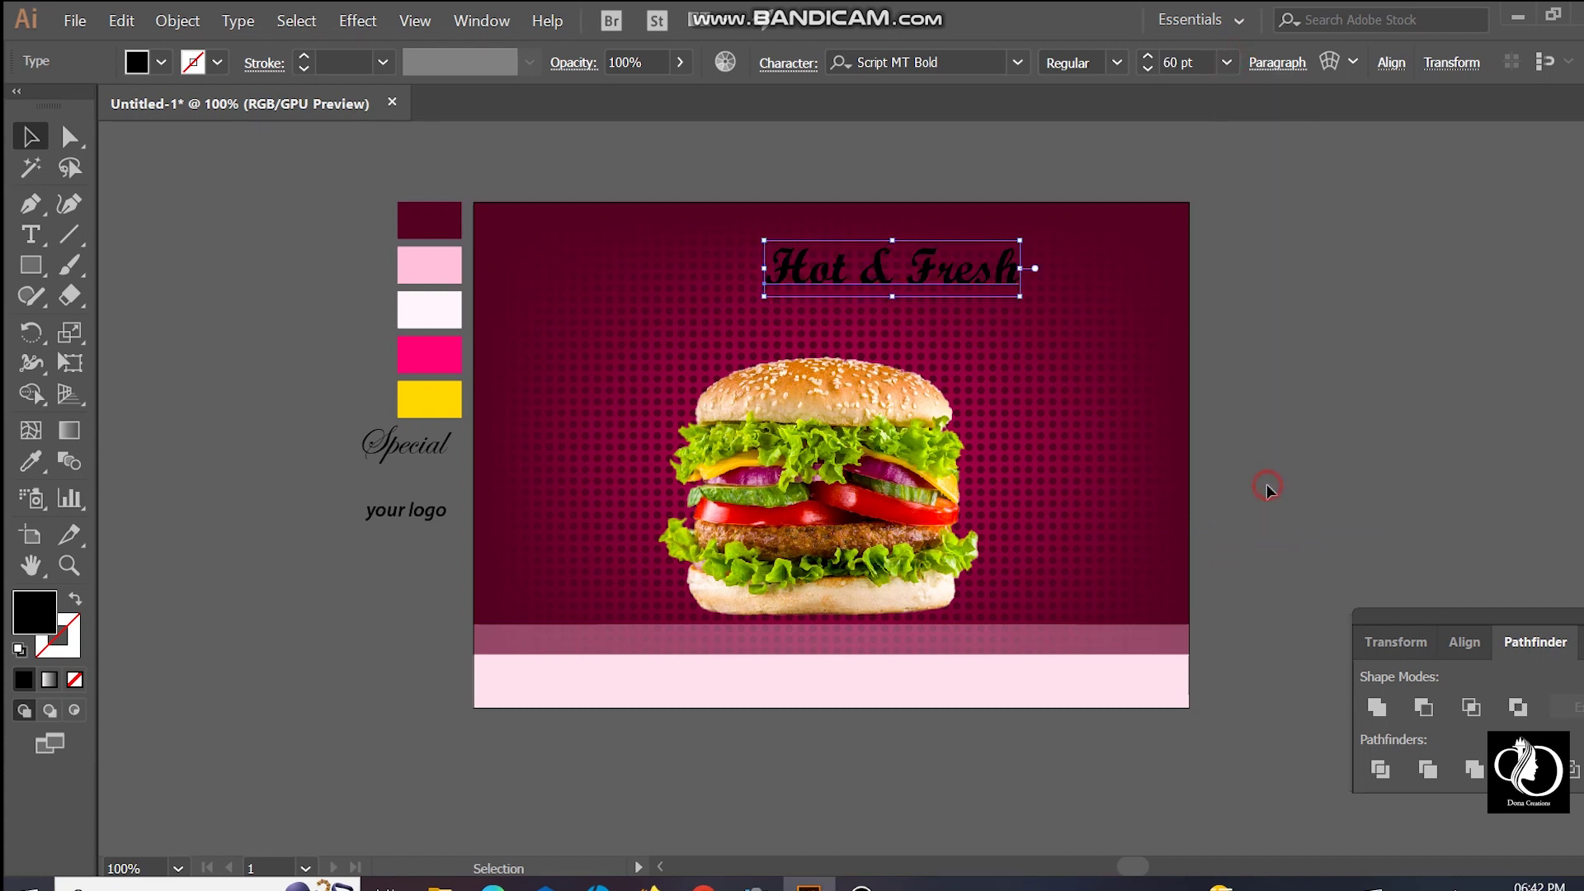
left_click(1227, 63)
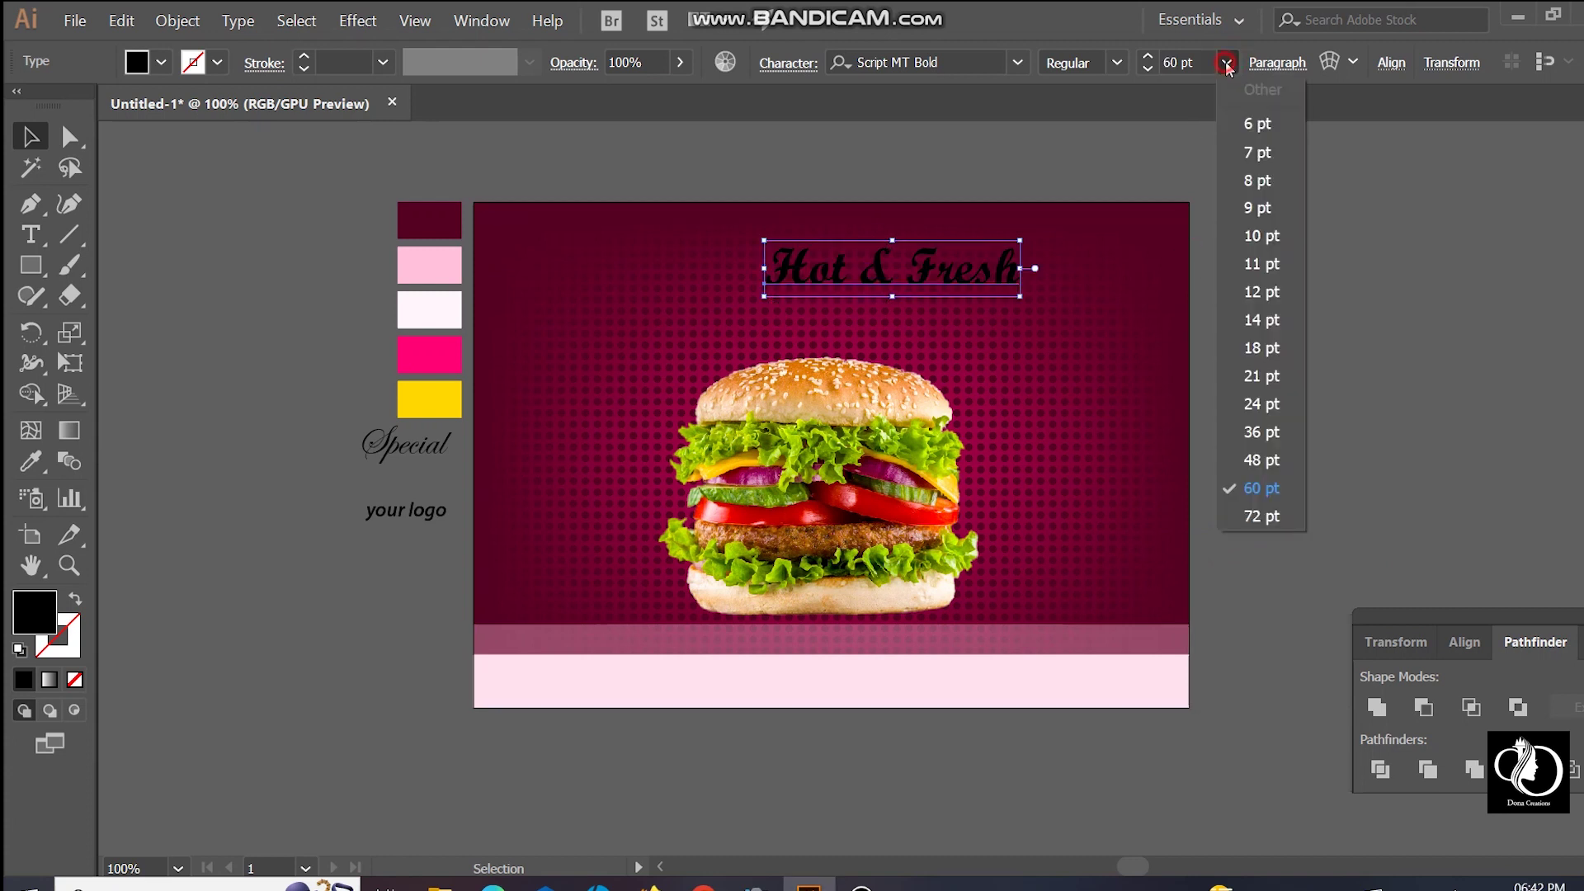
left_click(1268, 466)
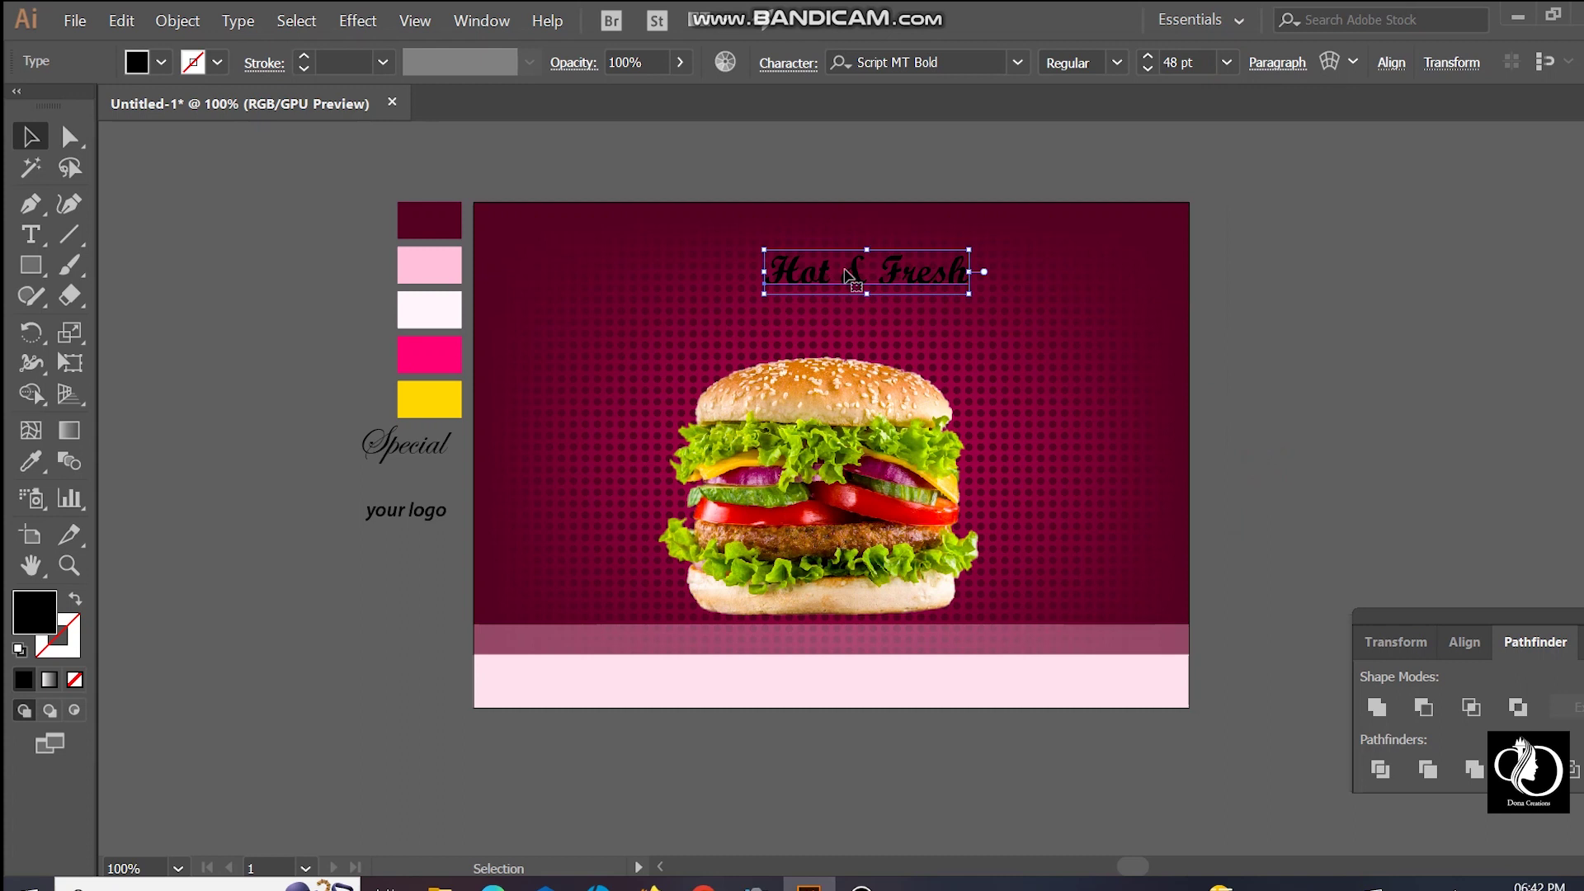
left_click_drag(849, 264, 801, 233)
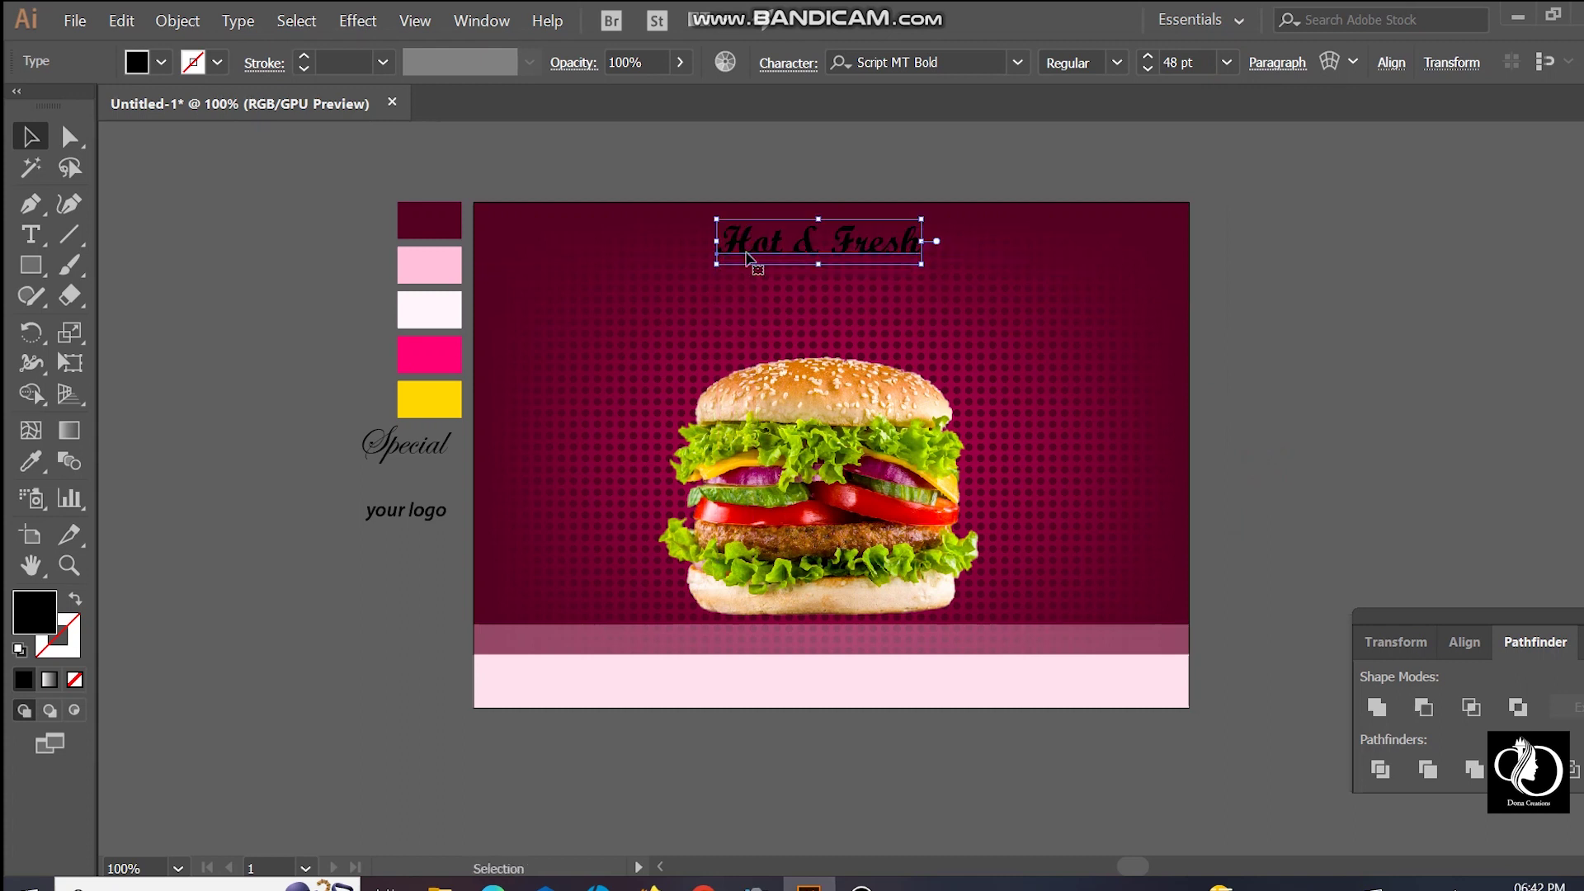
left_click(31, 461)
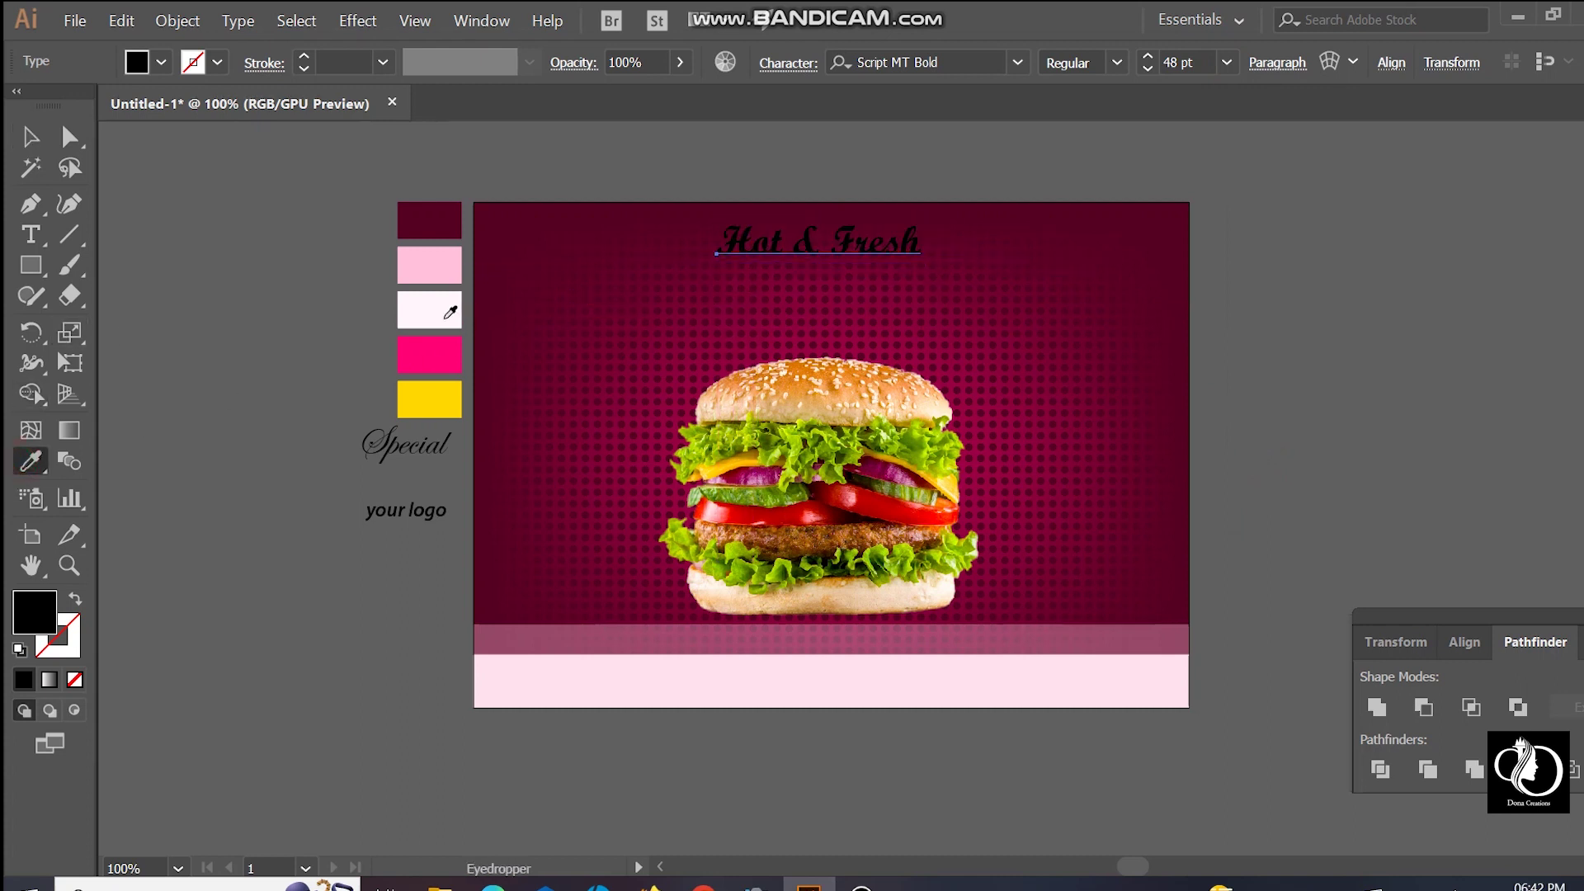
left_click(452, 312)
left_click(31, 137)
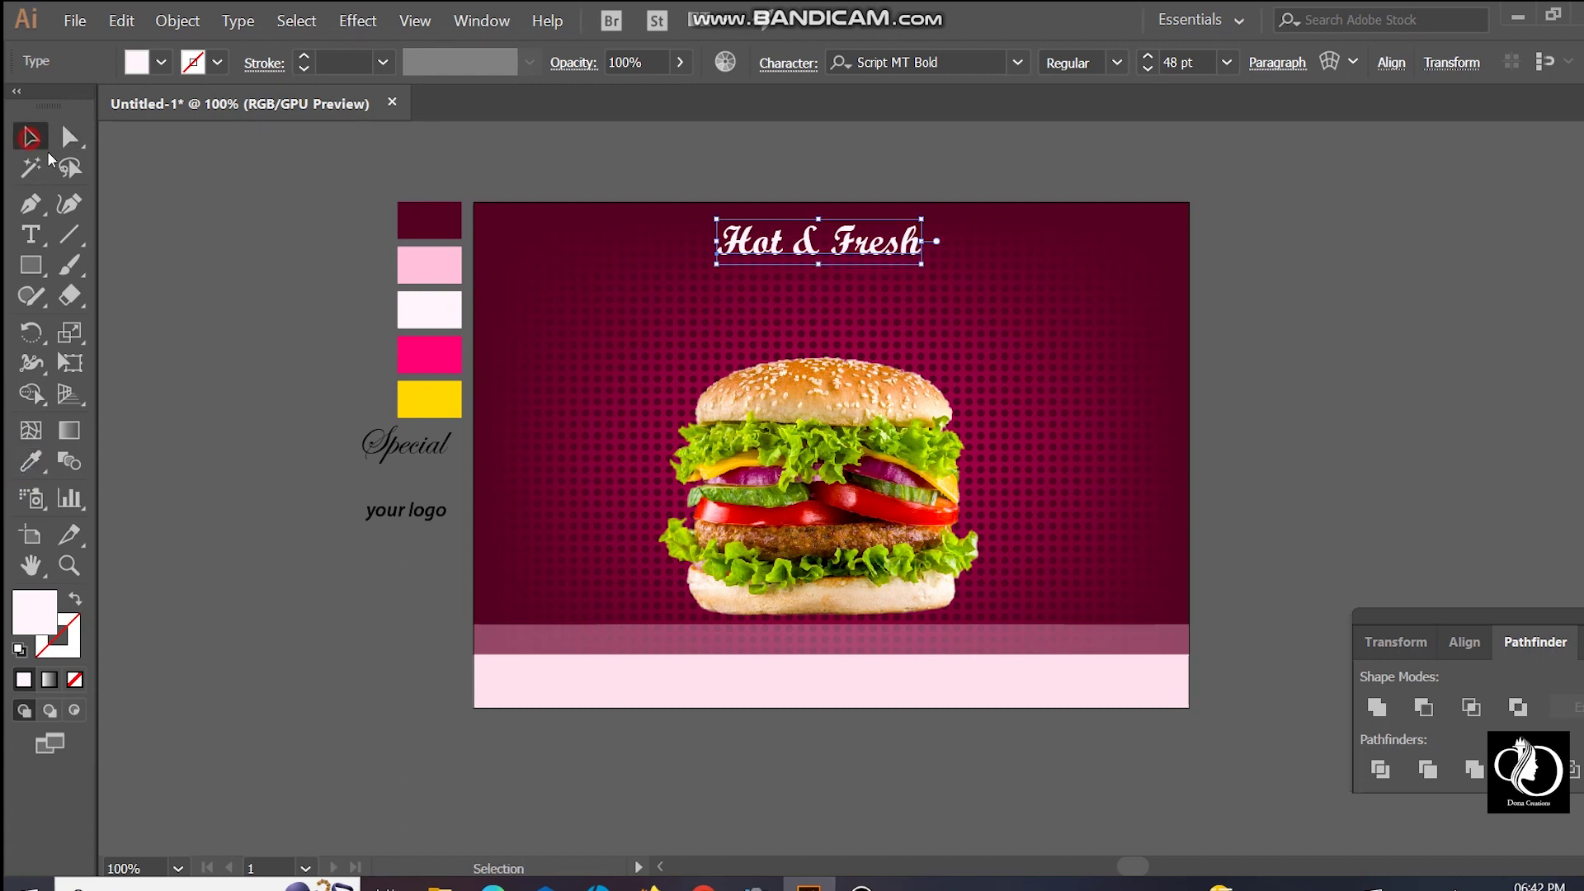
Step: Place Special below Hot & Fresh, bring it to front, and set it to 72 pt
left_click(152, 212)
left_click_drag(402, 459, 847, 299)
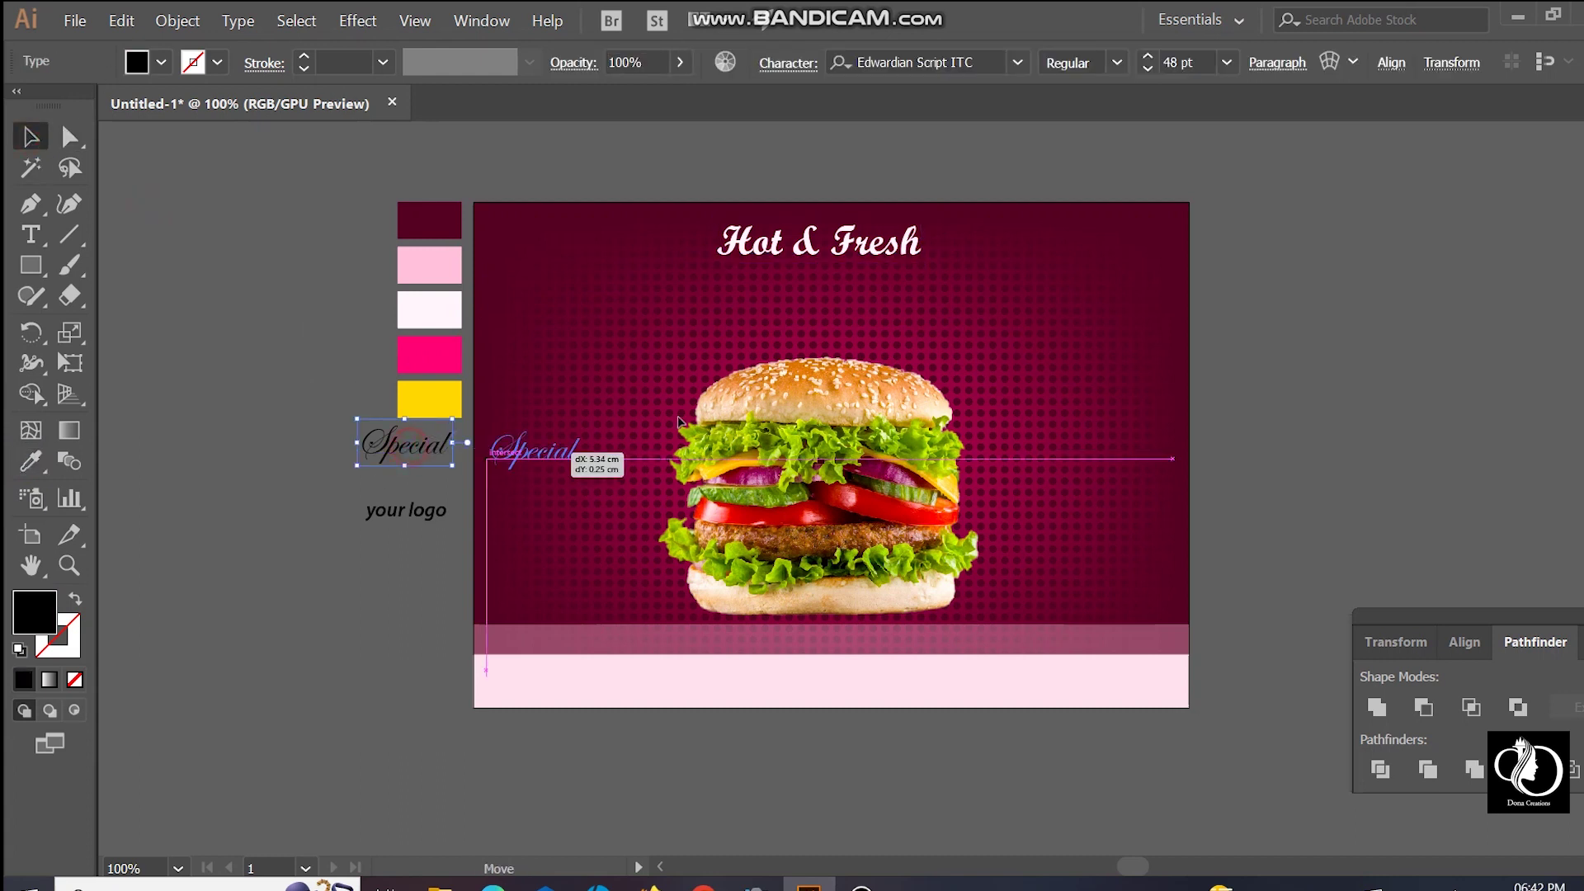
left_click_drag(847, 299, 792, 288)
right_click(907, 276)
mouse_move(964, 535)
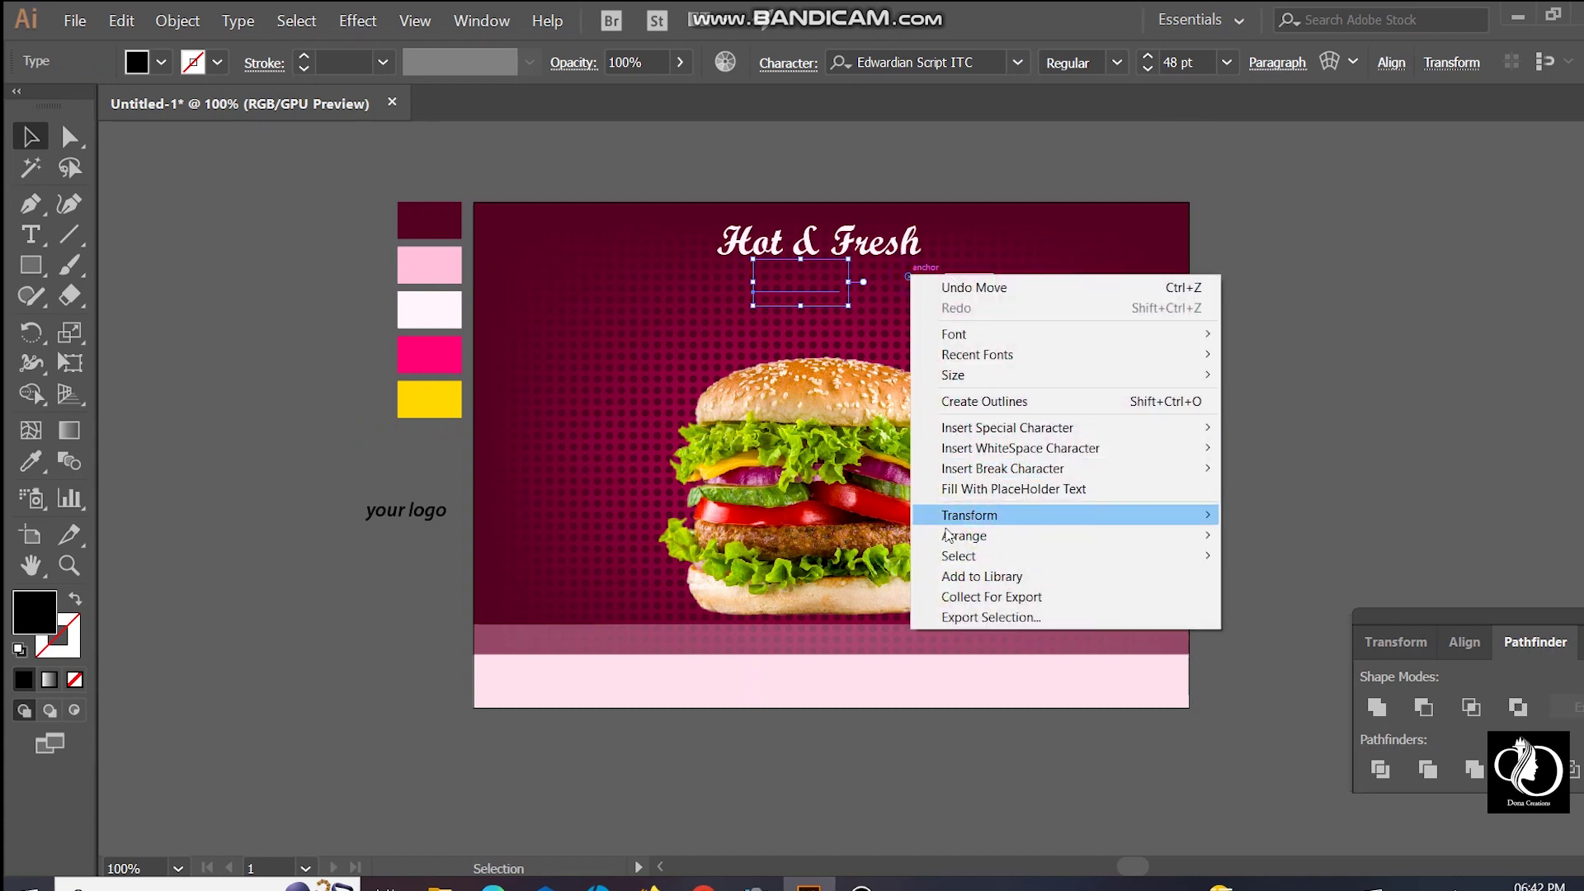
left_click(1298, 538)
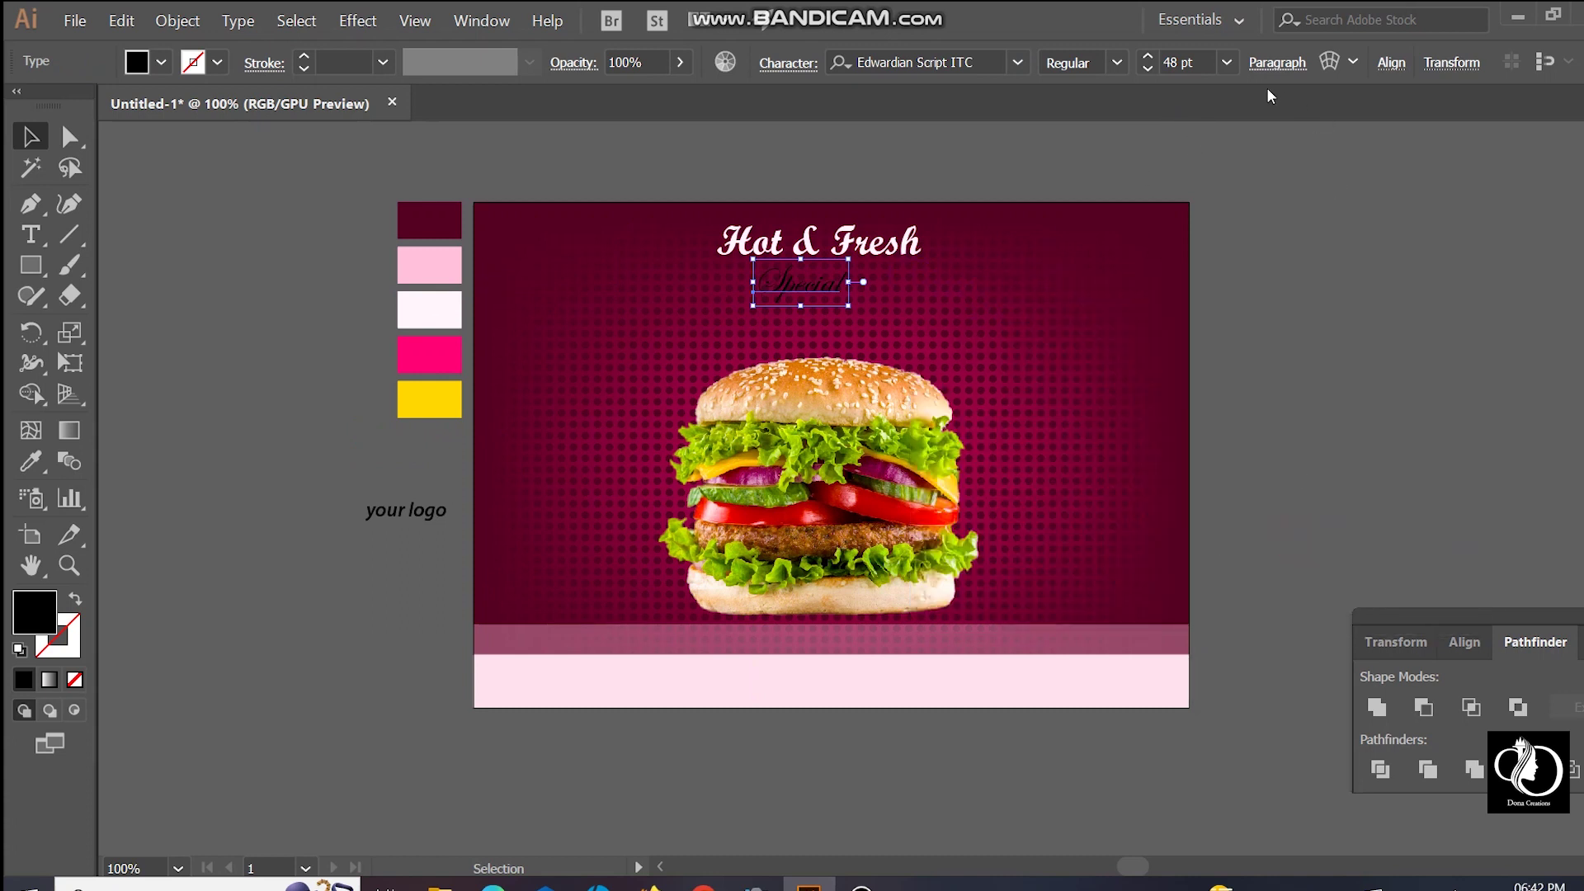
left_click(1229, 63)
left_click(1244, 494)
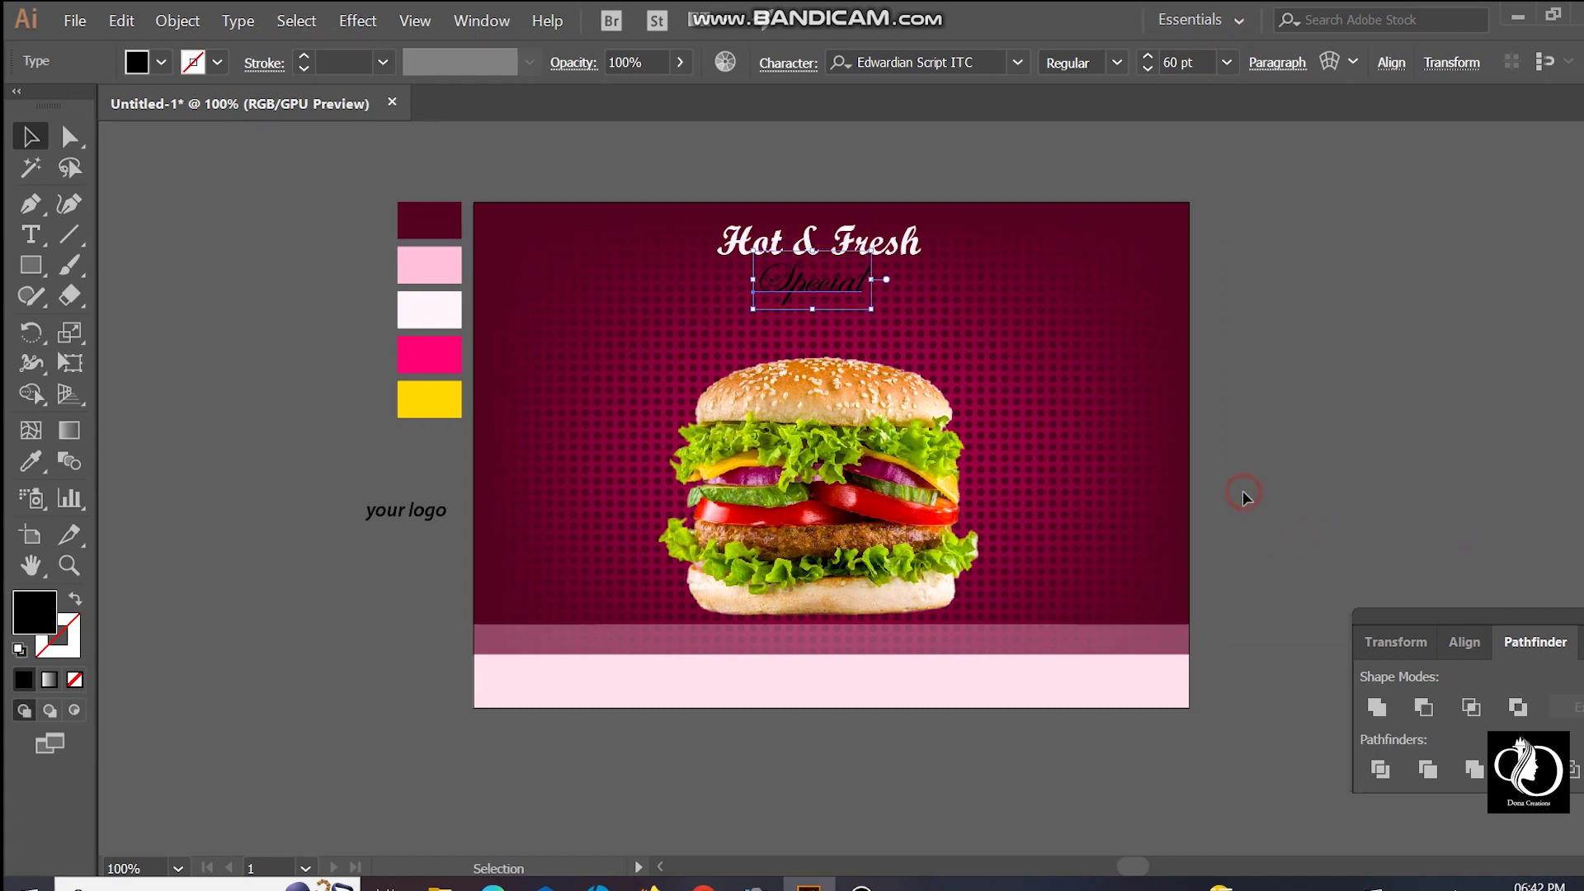
left_click(1227, 63)
left_click(1275, 520)
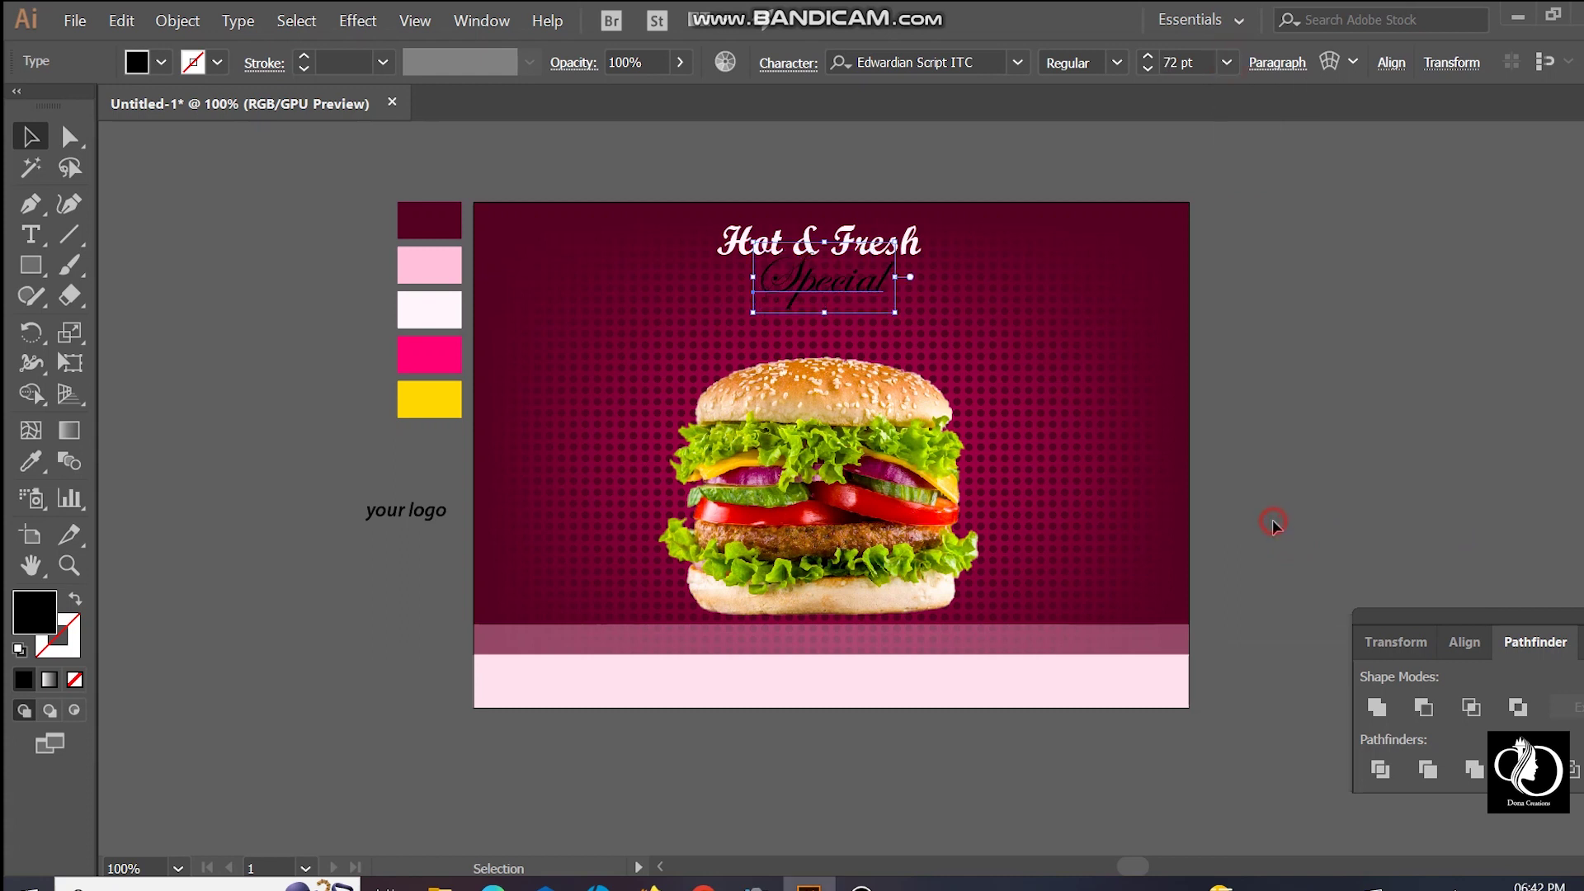
Step: Colour Special with the yellow swatch and scale it up further
left_click(33, 459)
left_click(411, 305)
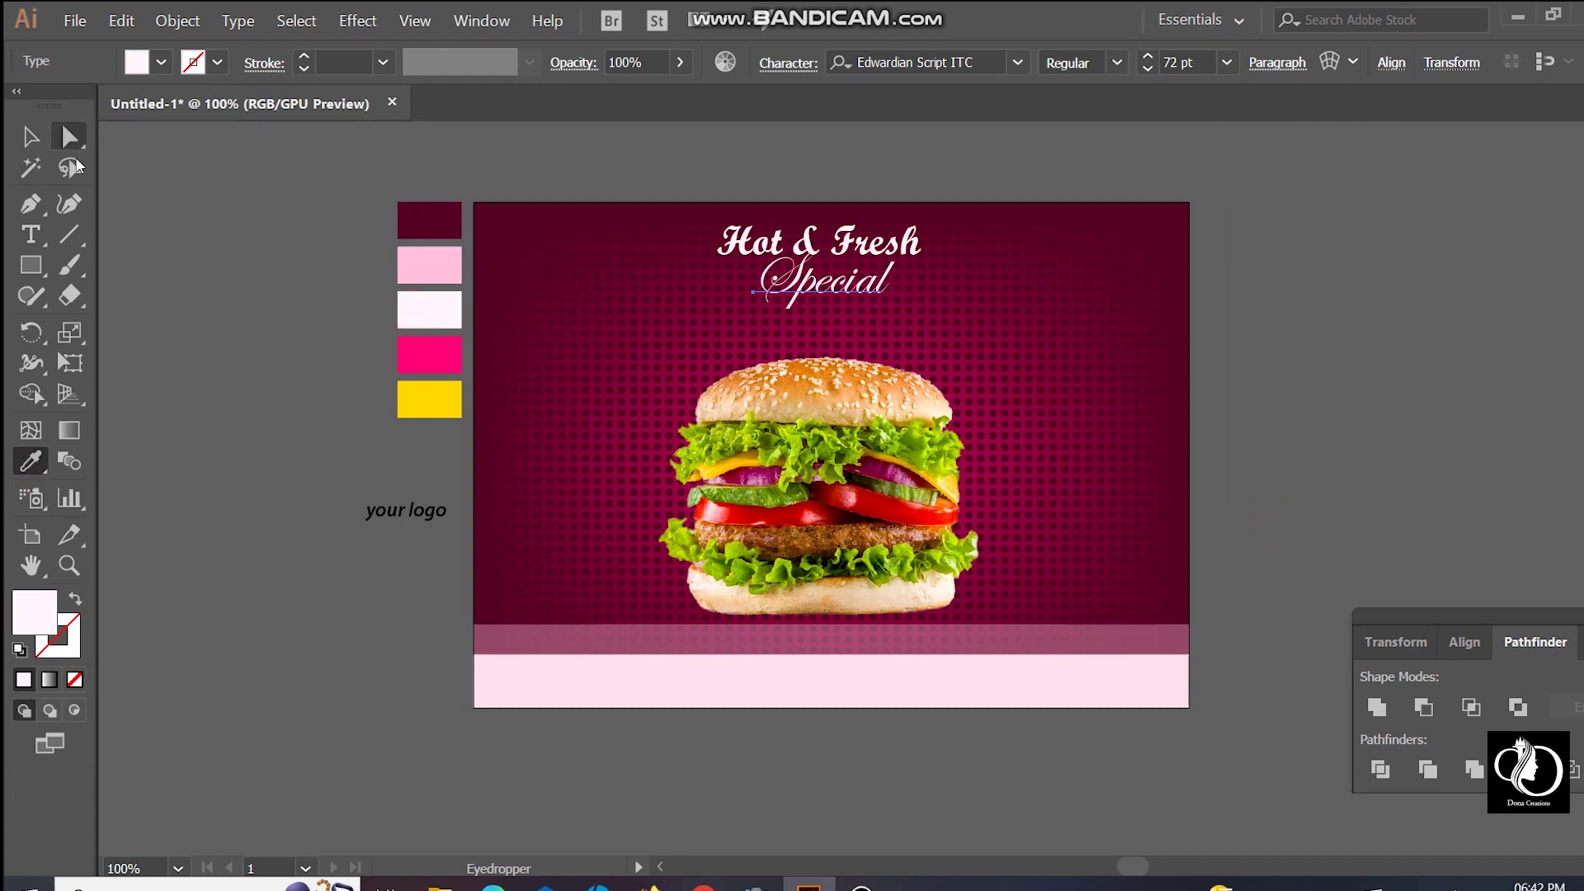
left_click(427, 392)
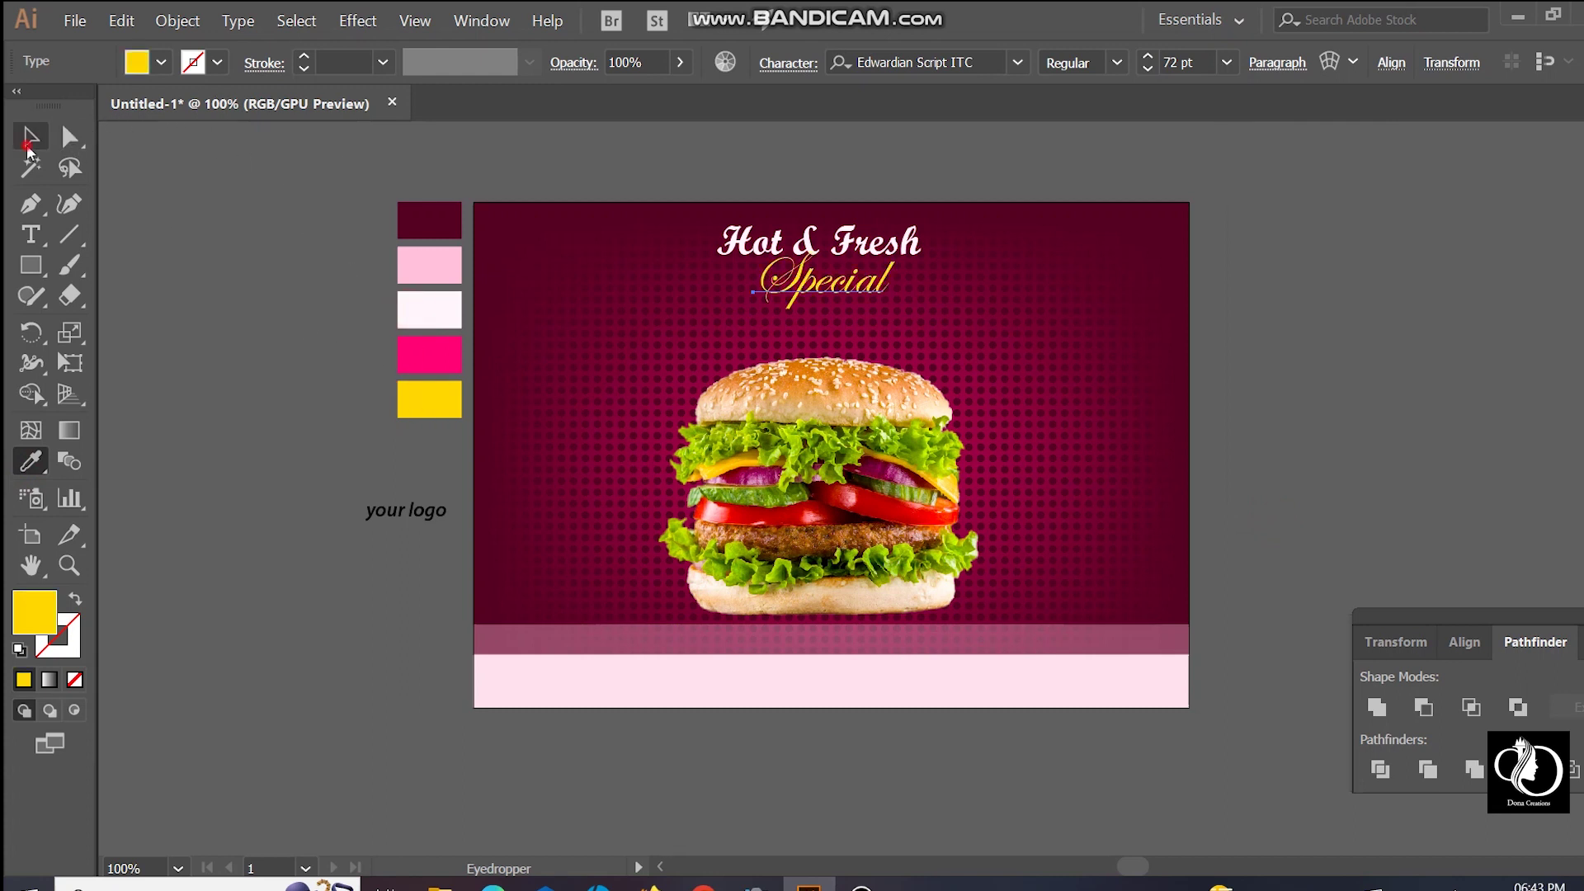
left_click(29, 142)
left_click_drag(895, 312, 945, 328)
Step: Shrink Hot & Fresh and move it above the right side of Special
left_click(1294, 255)
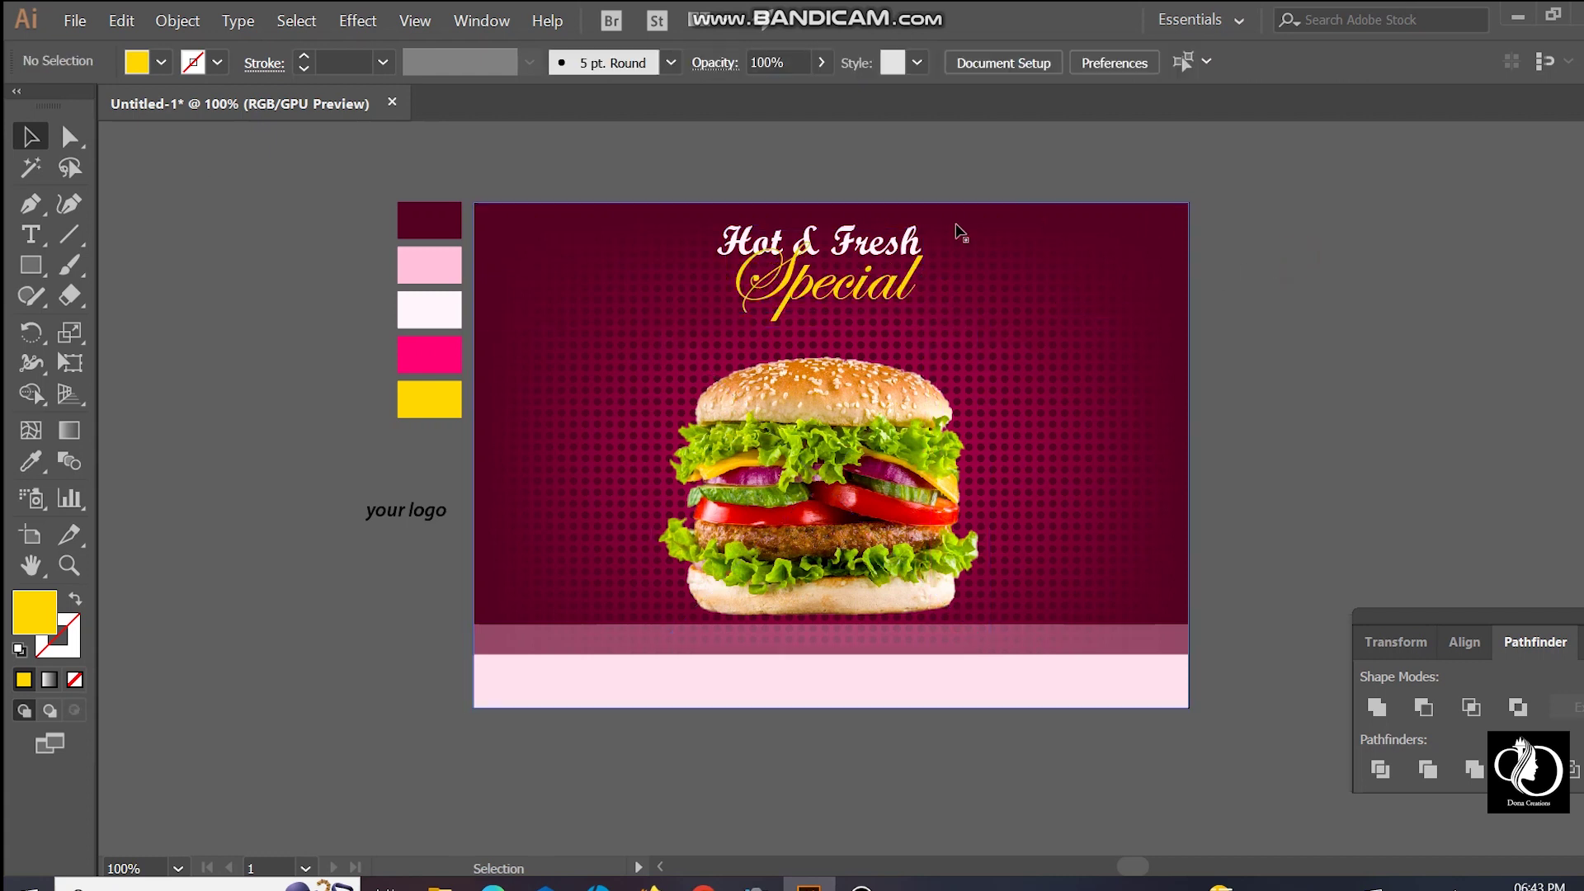
left_click(880, 245)
left_click(902, 178)
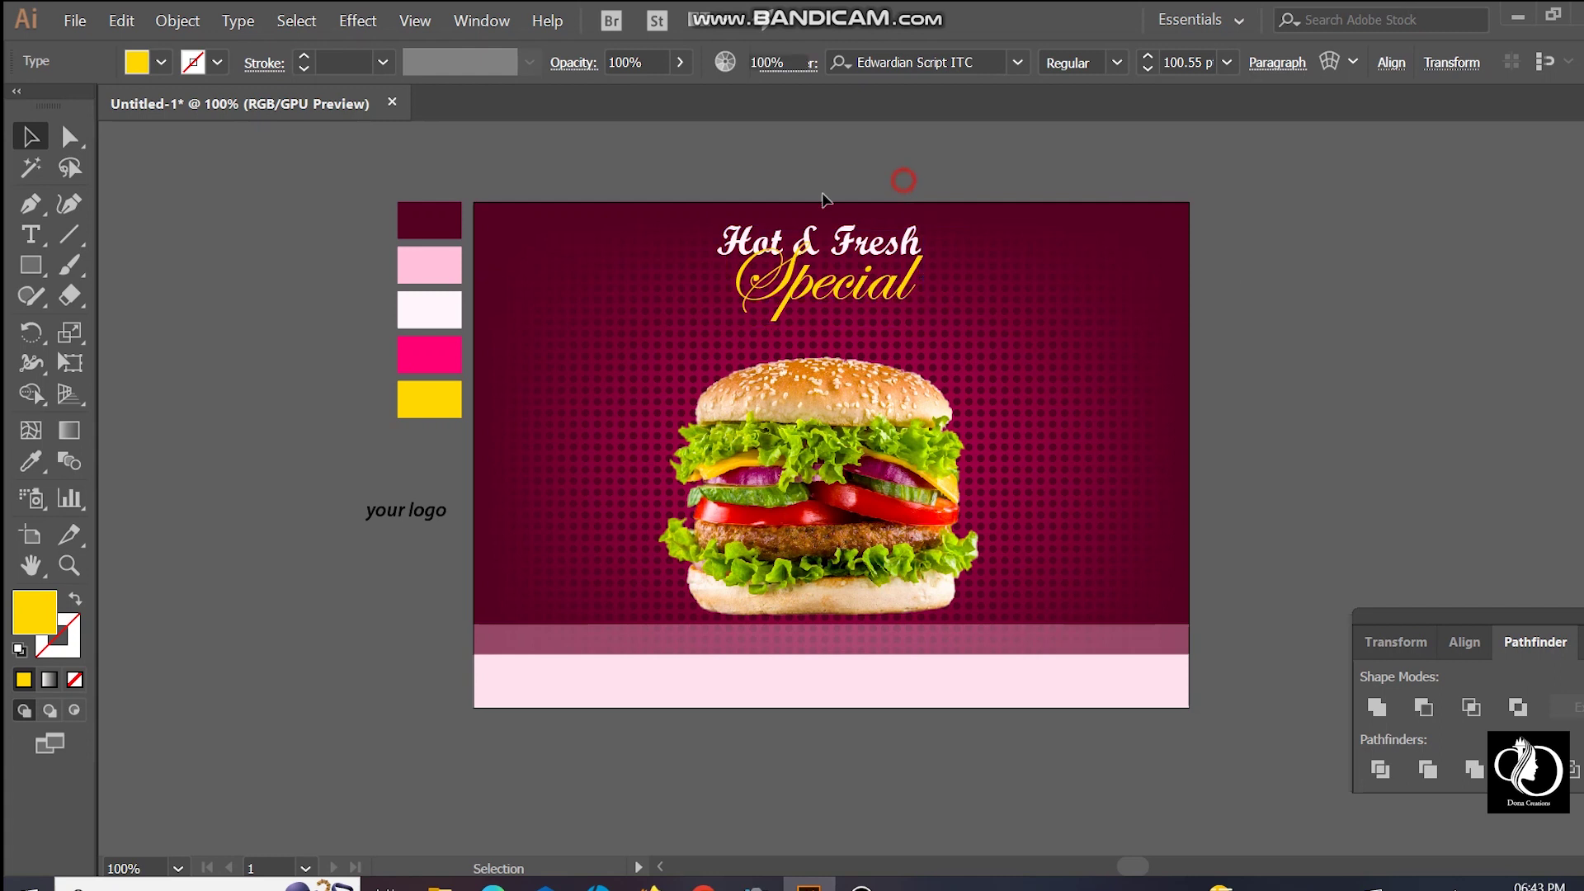
left_click(723, 245)
left_click_drag(918, 224, 904, 240)
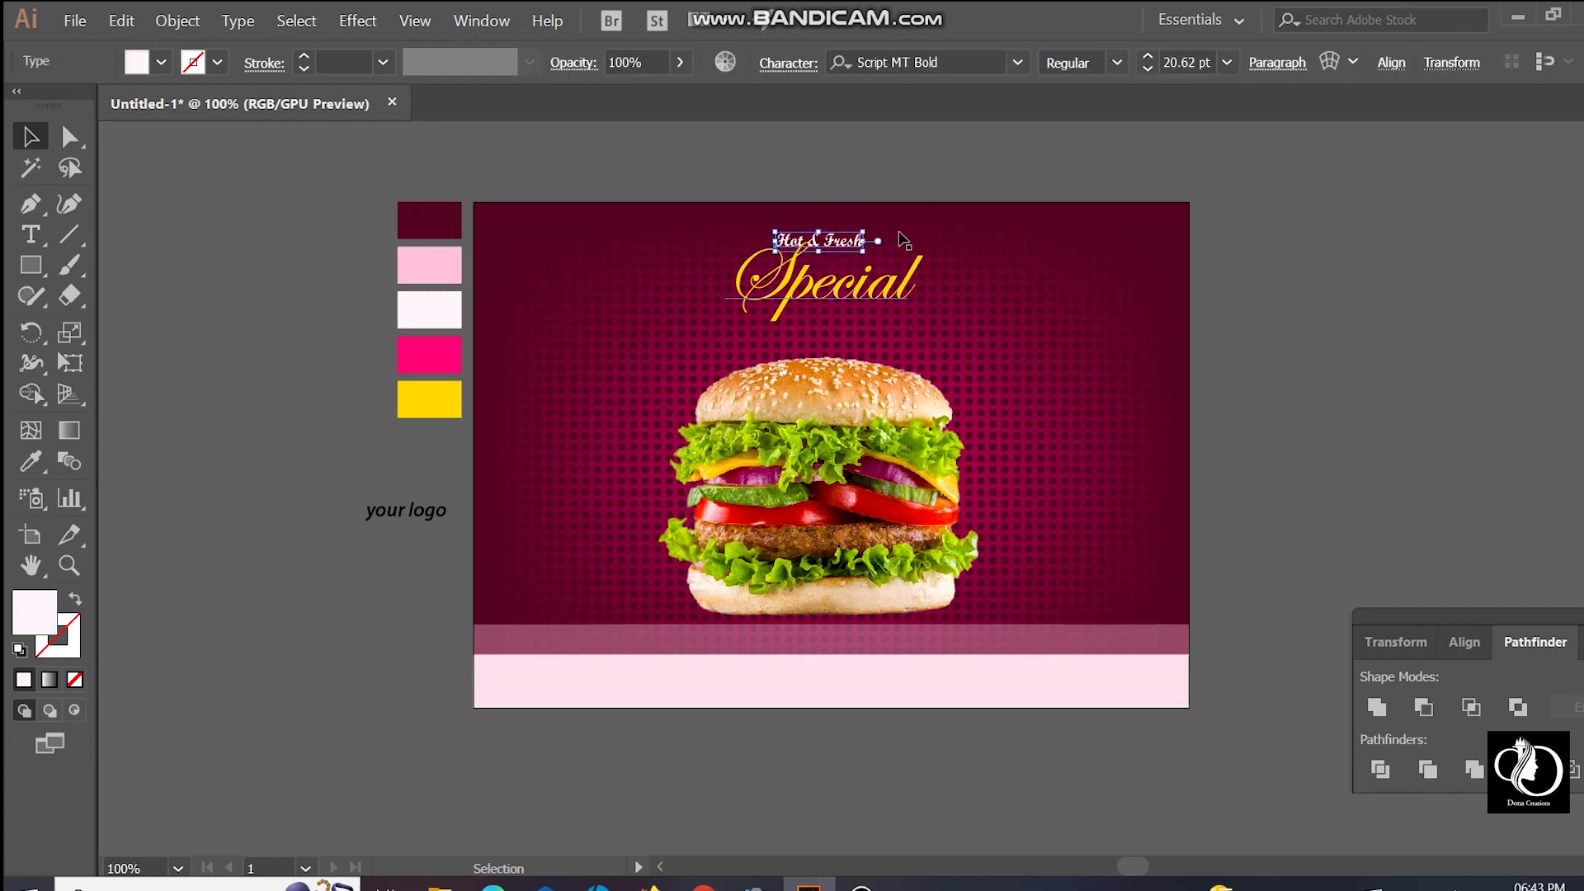
left_click(849, 252, "shift")
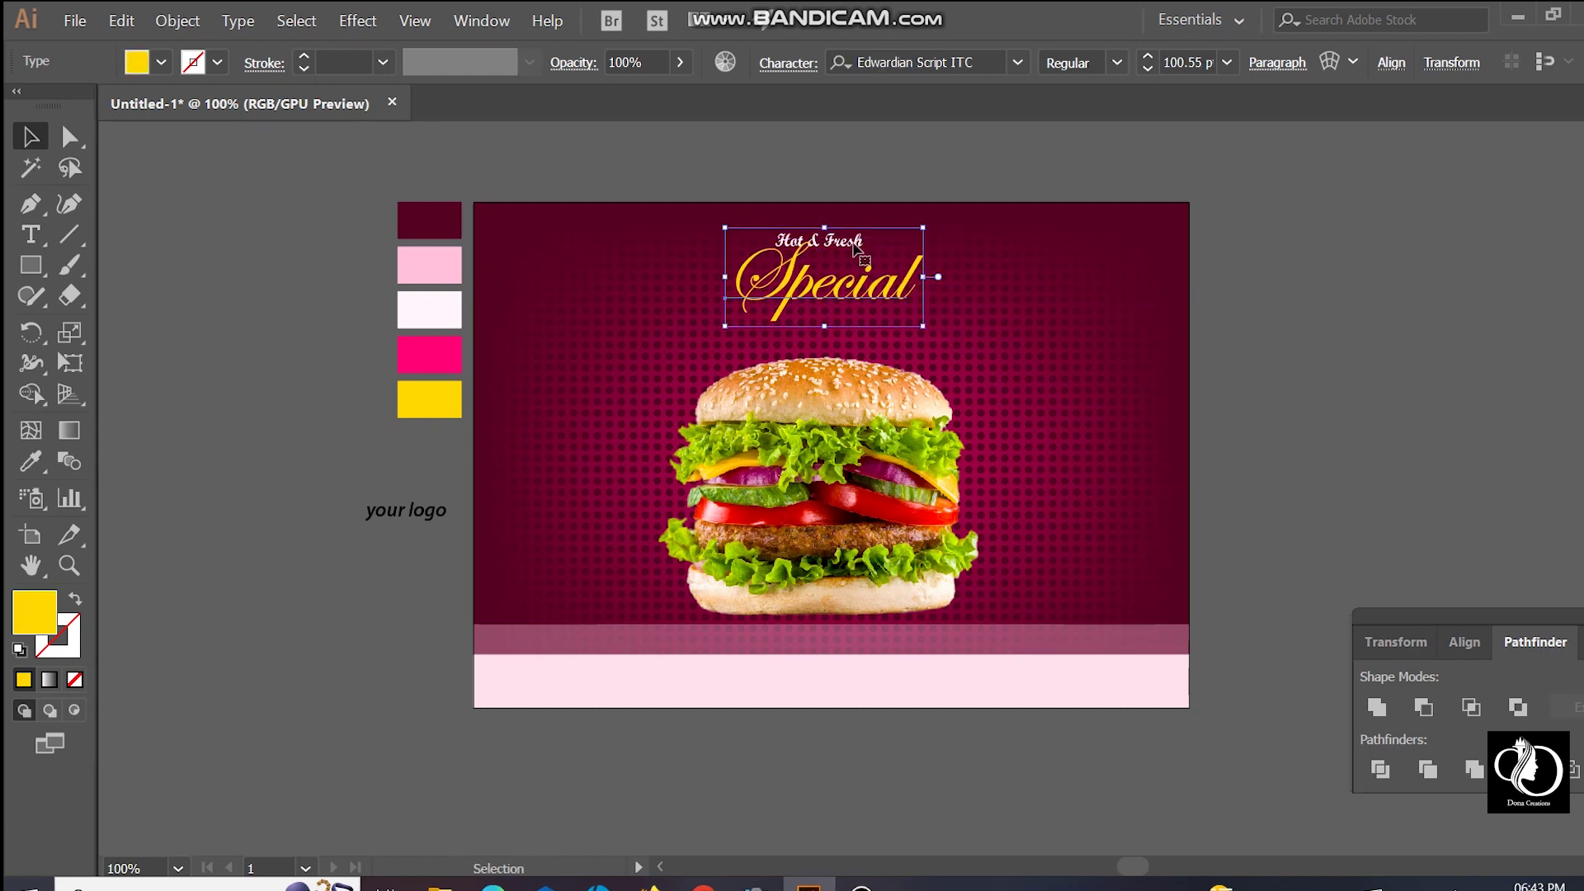
mouse_move(841, 241)
left_mouse_down()
mouse_move(888, 260)
mouse_move(906, 236)
left_mouse_up()
left_click(932, 160)
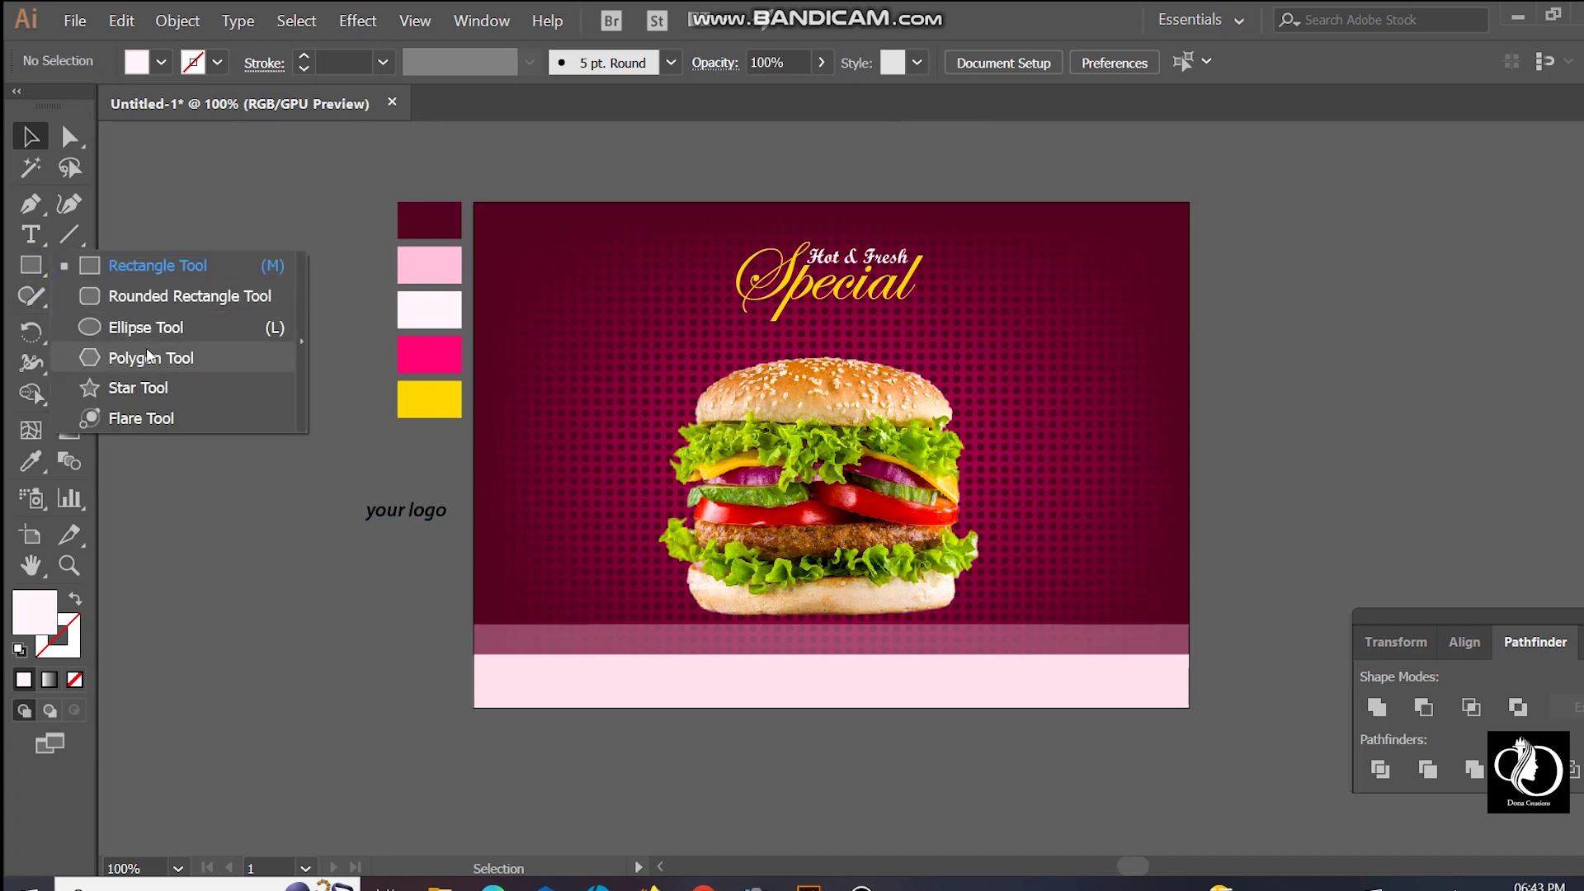
Step: Create a 3-sided polygon triangle and round its corners
left_click_drag(38, 271, 150, 354)
left_click(223, 306)
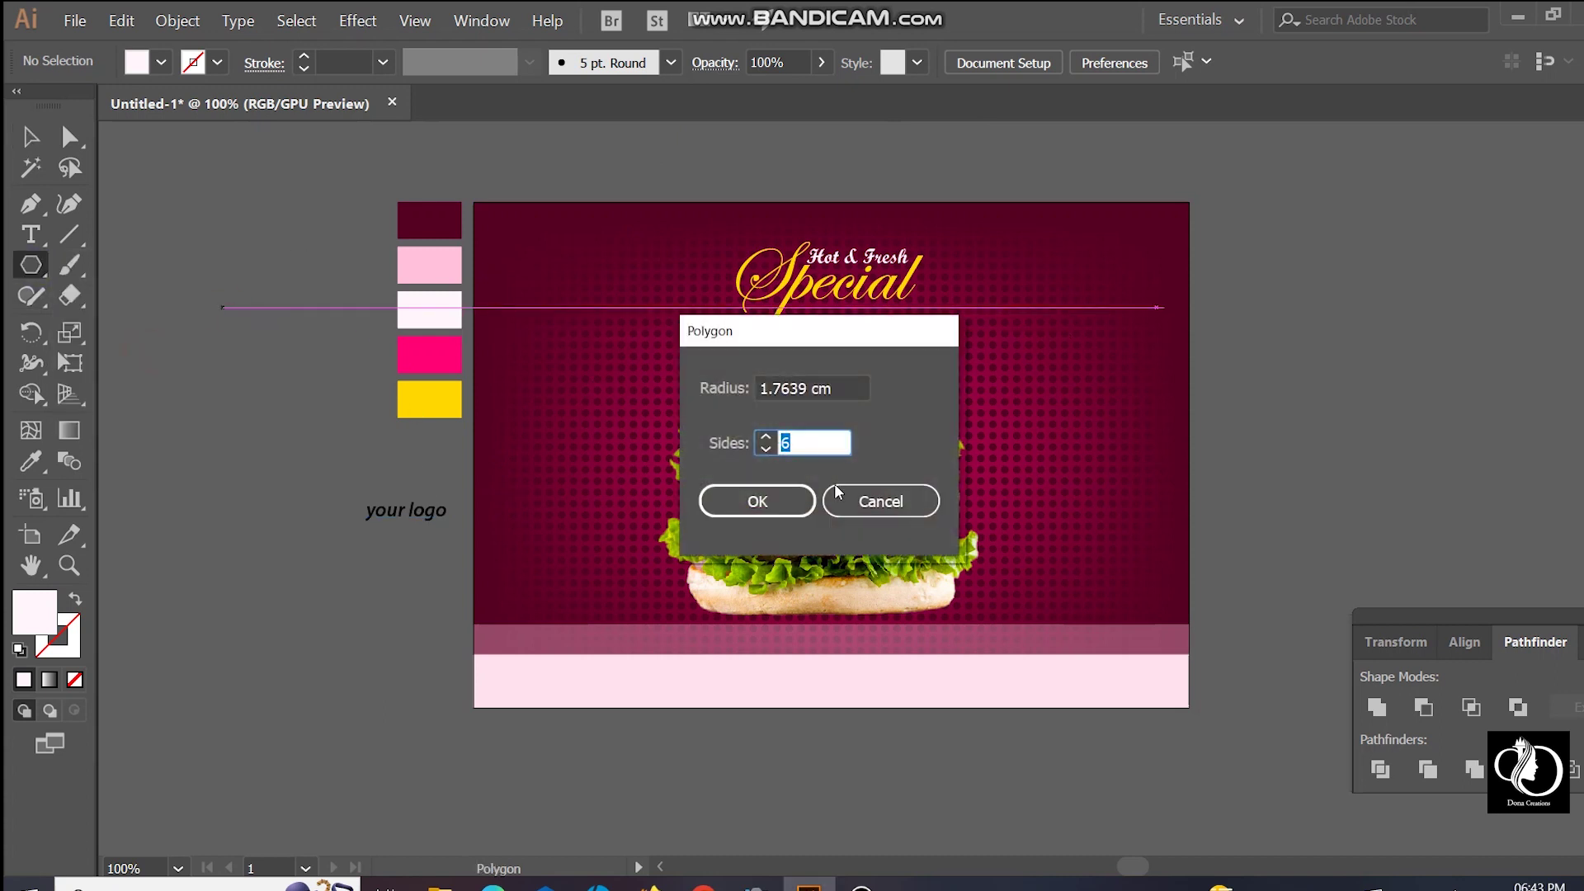
left_click(766, 450)
left_click(757, 501)
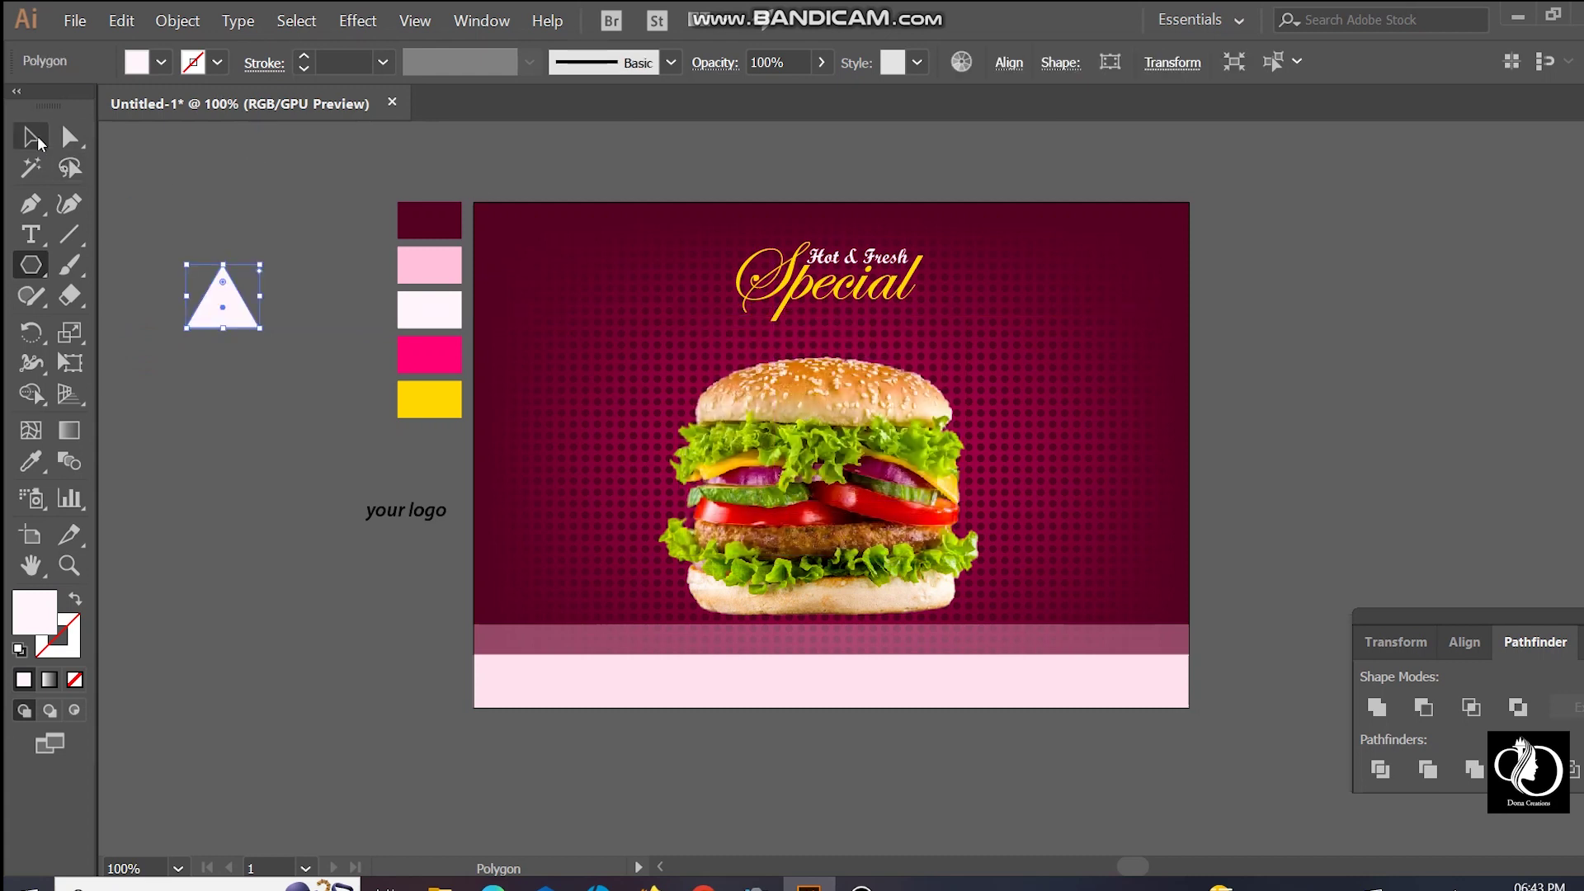
left_click(30, 136)
left_click_drag(219, 283, 222, 289)
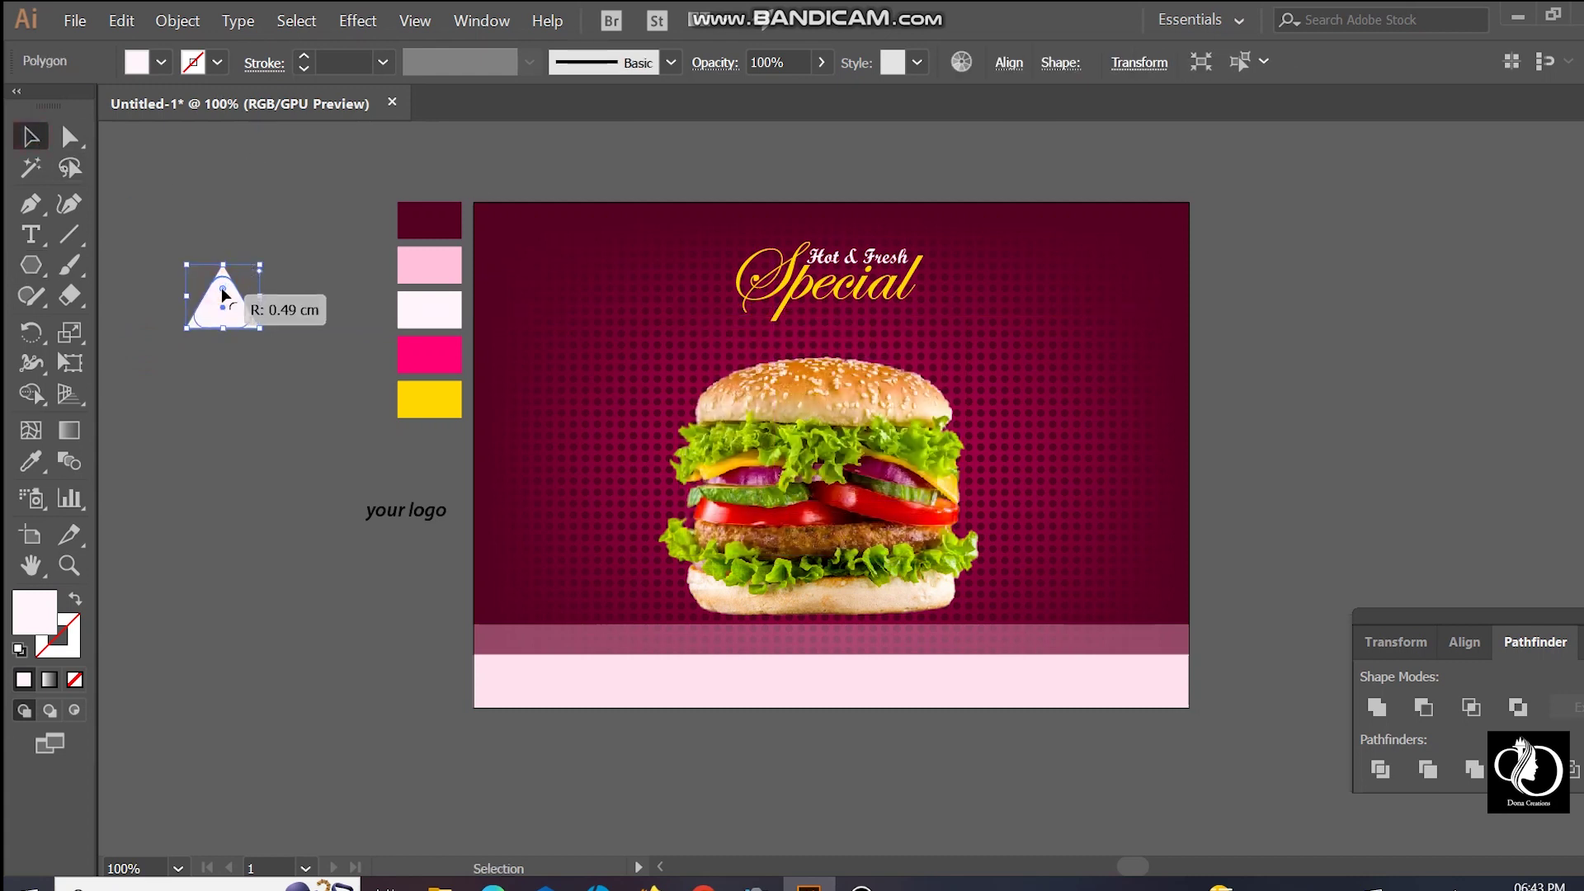
Step: Make the triangle an outline-only 3 pt dashed stroke
left_click(76, 600)
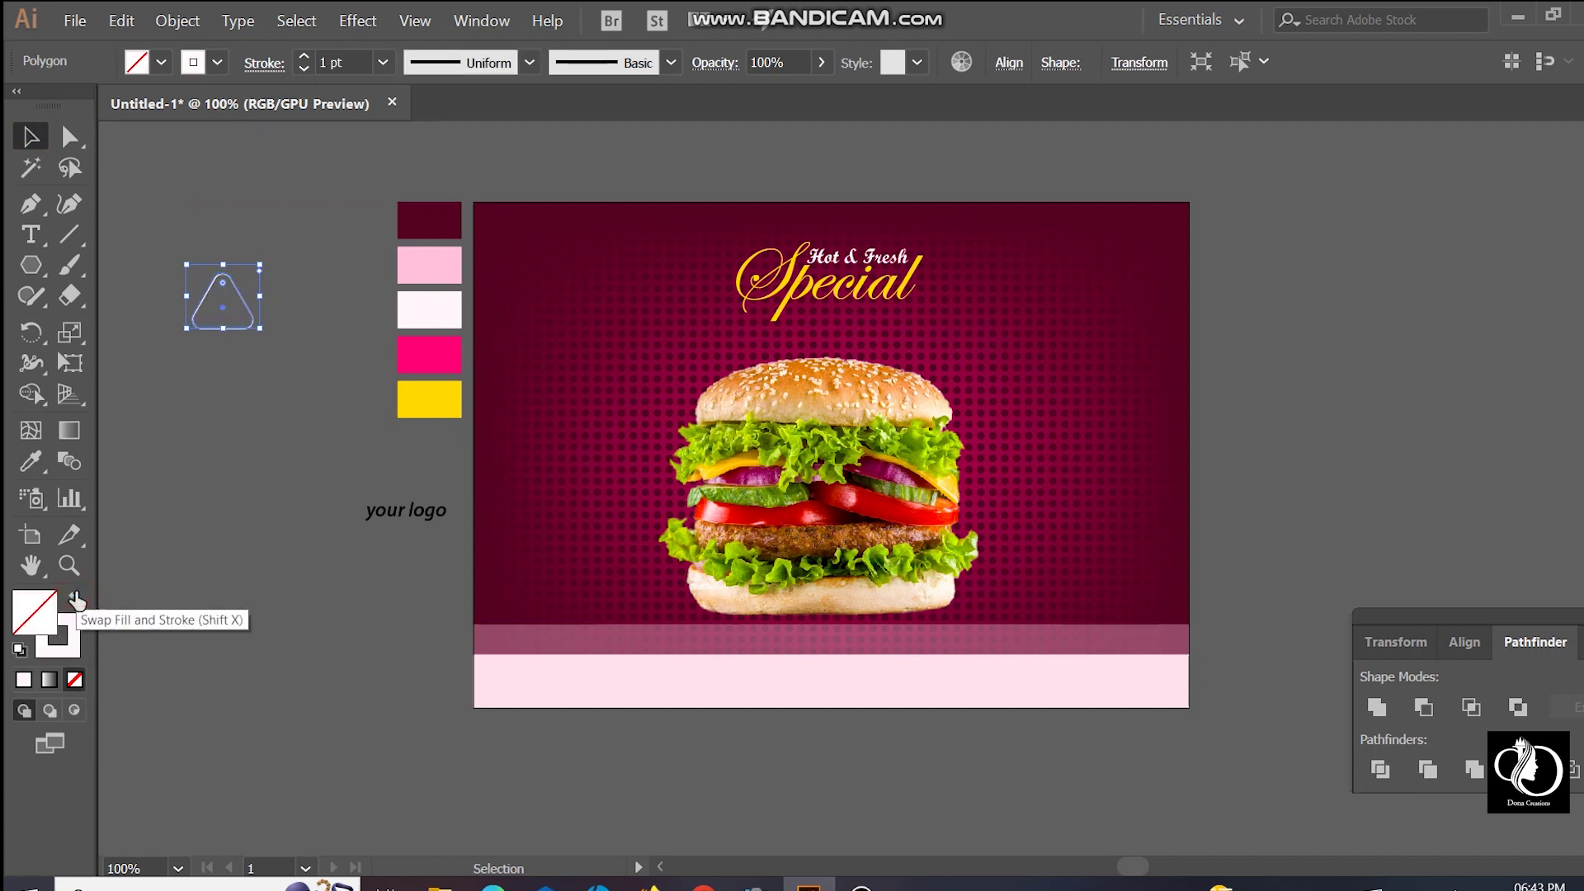
left_click(382, 62)
left_click(415, 227)
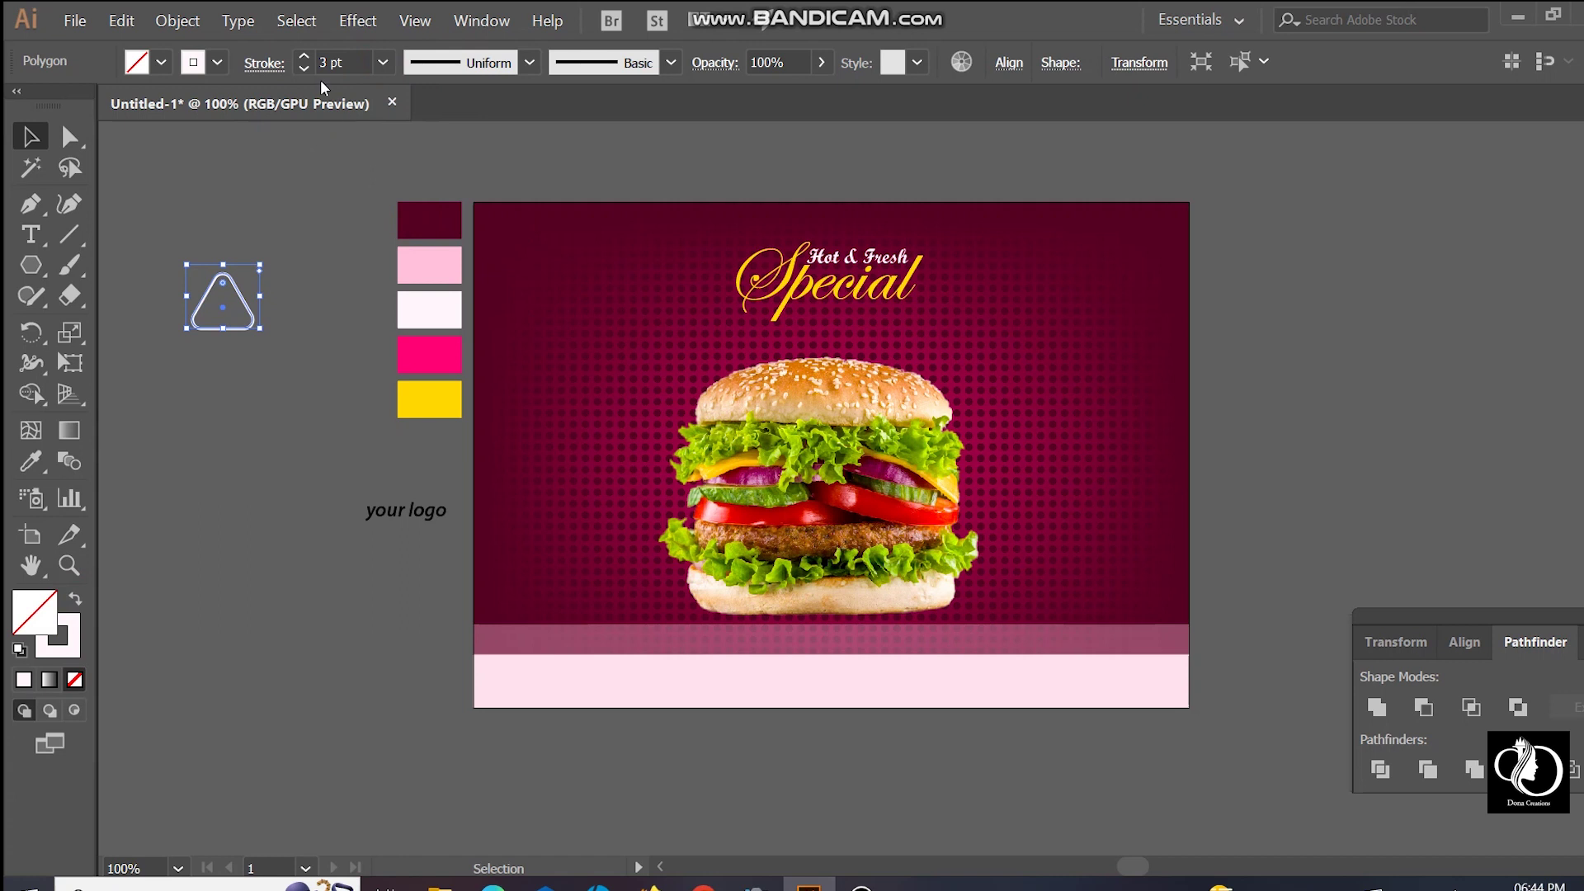
left_click(263, 64)
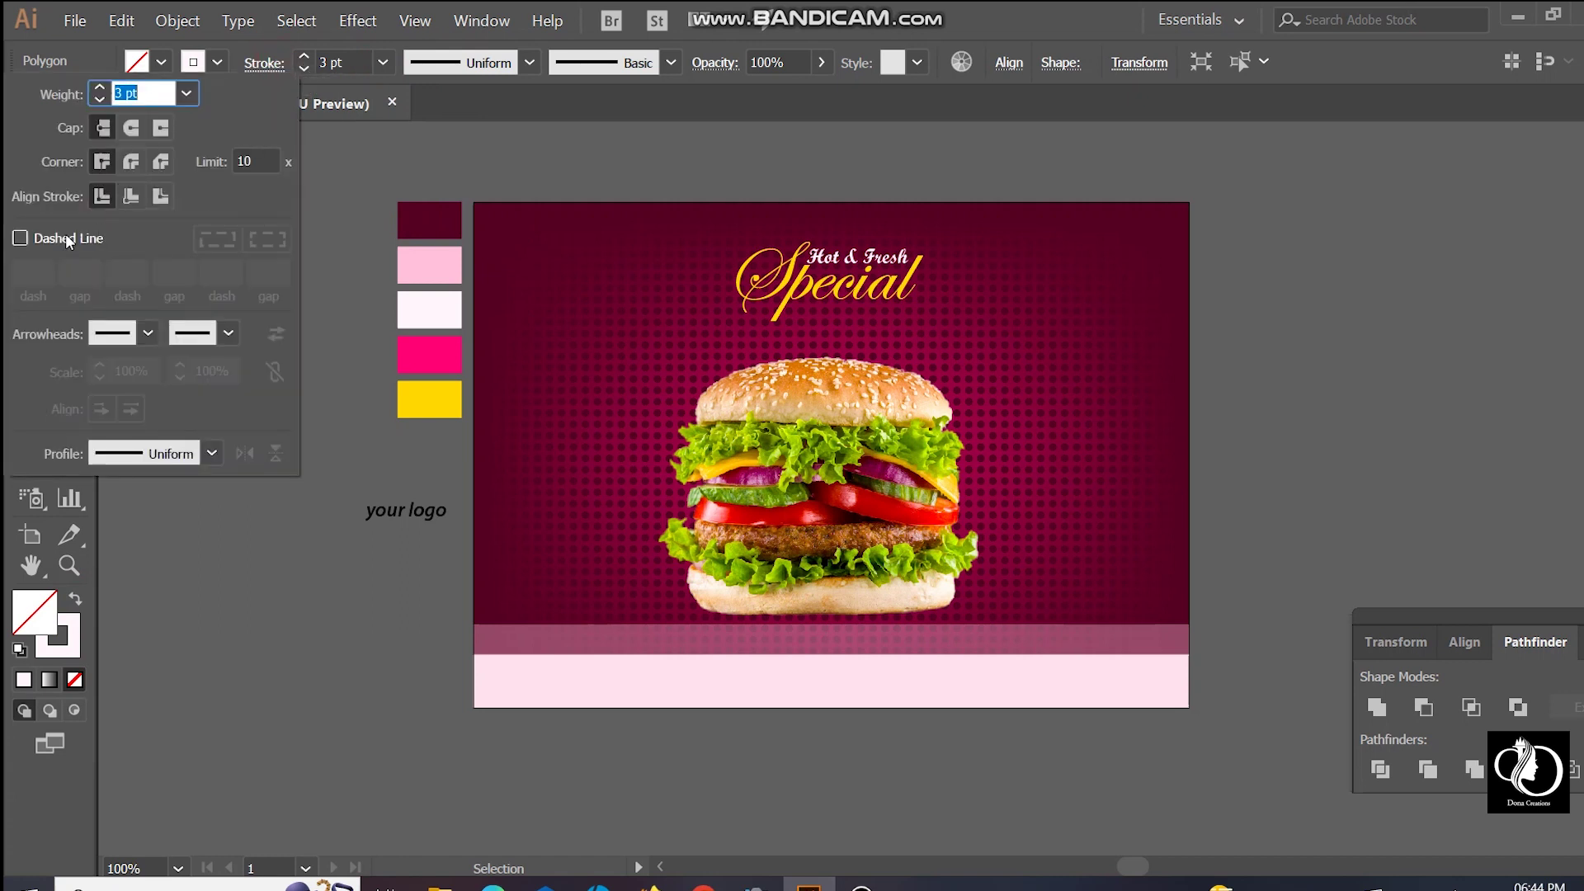
left_click(20, 239)
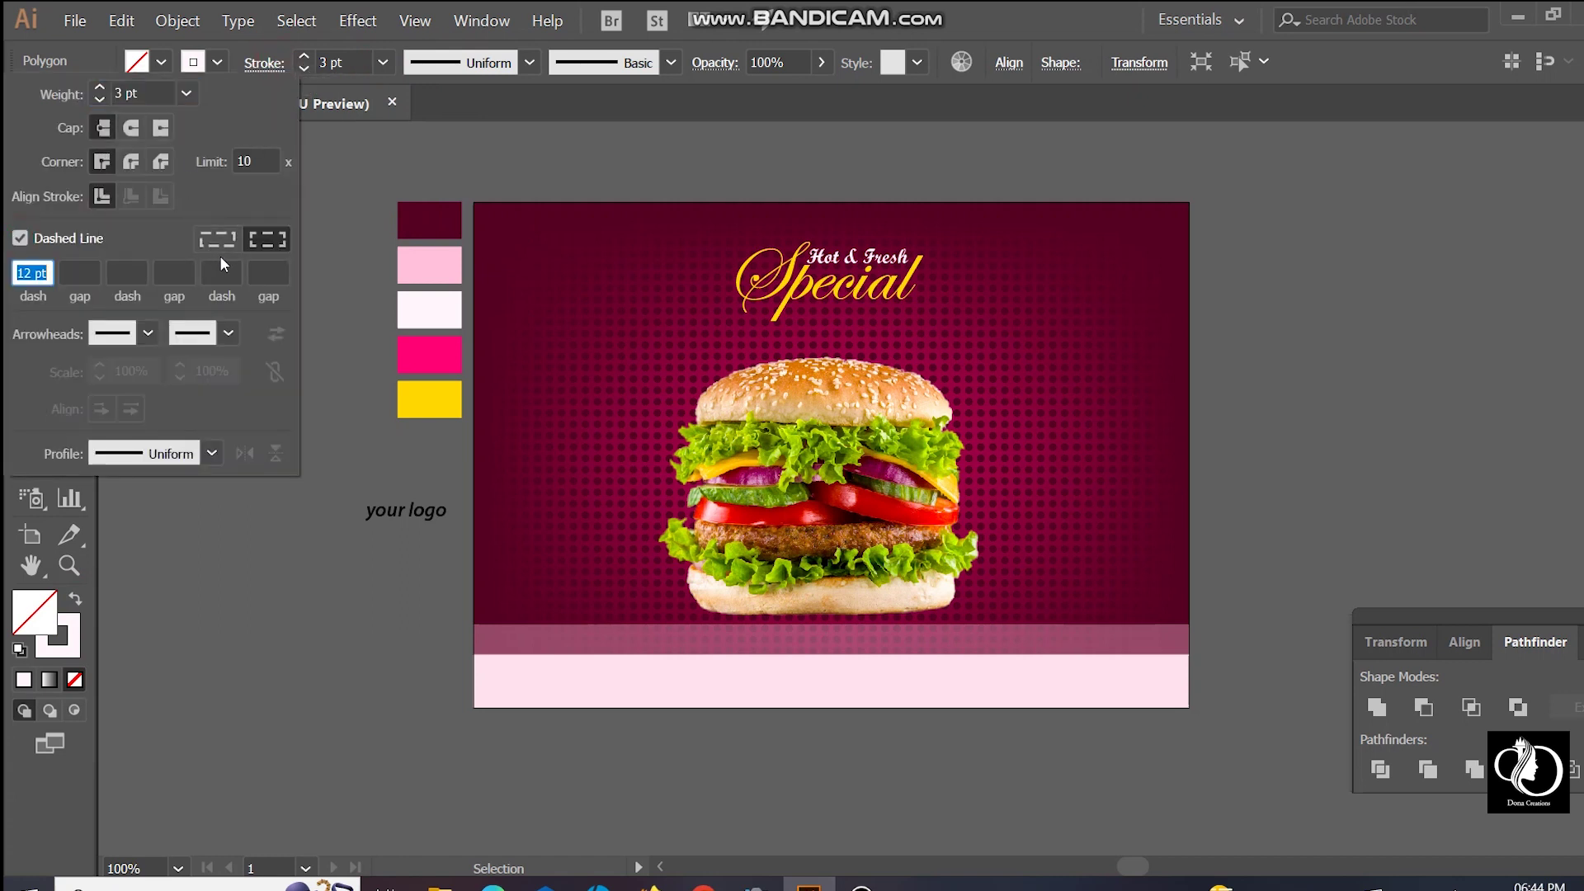
left_click_drag(48, 271, 7, 284)
left_click(389, 178)
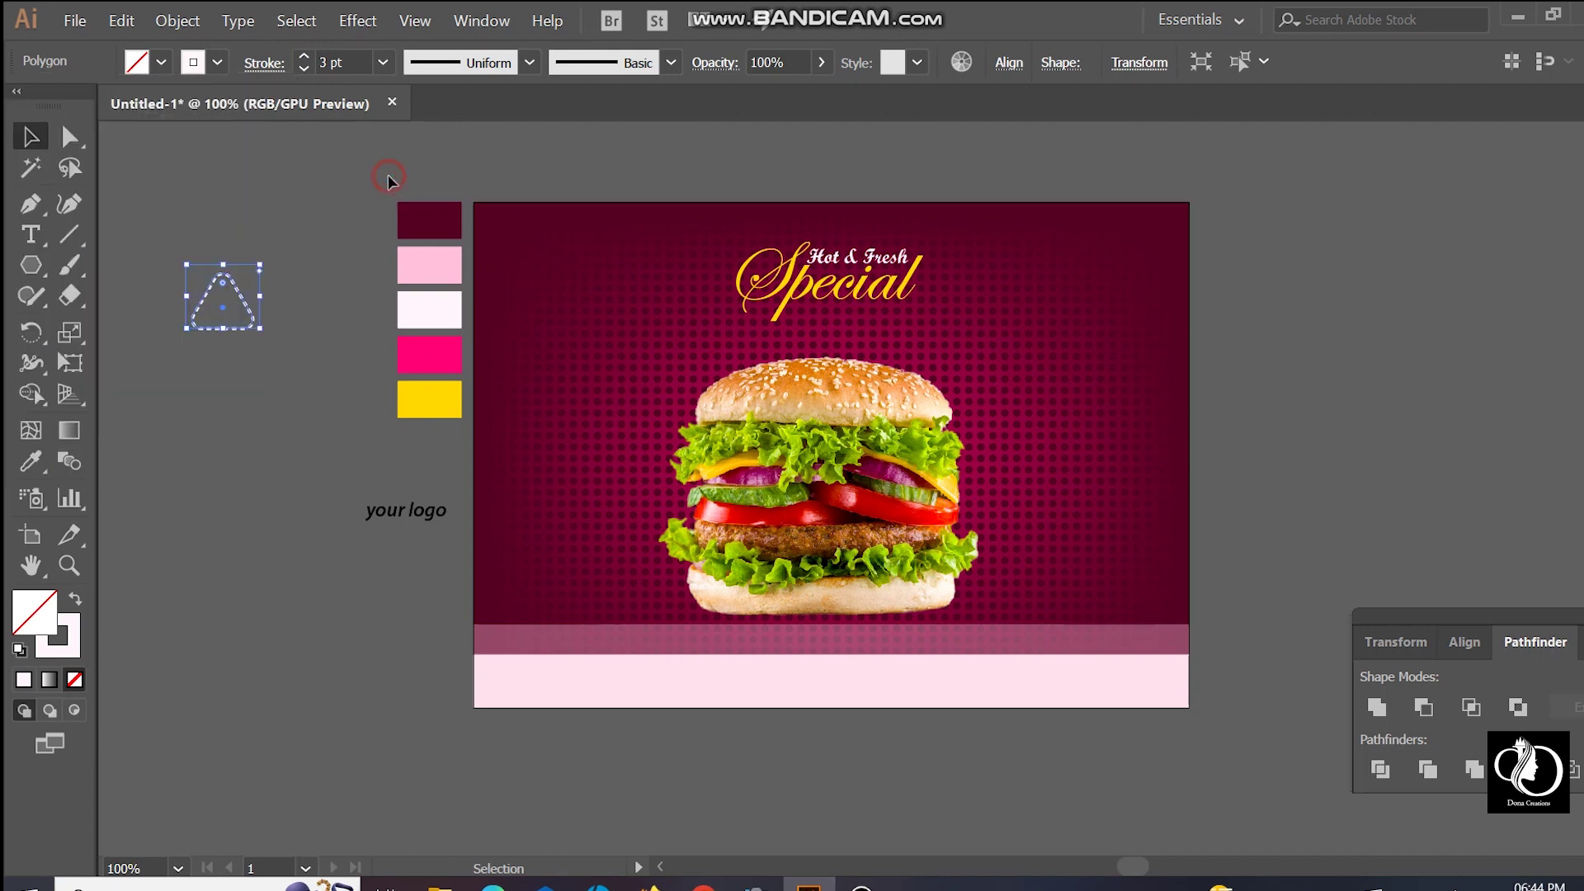
left_click(284, 307)
Step: Move the dashed triangle to the banner's top-left, enlarge it, and edit the 'your logo' text
mouse_move(250, 316)
left_mouse_down()
mouse_move(563, 284)
mouse_move(591, 312)
left_mouse_up()
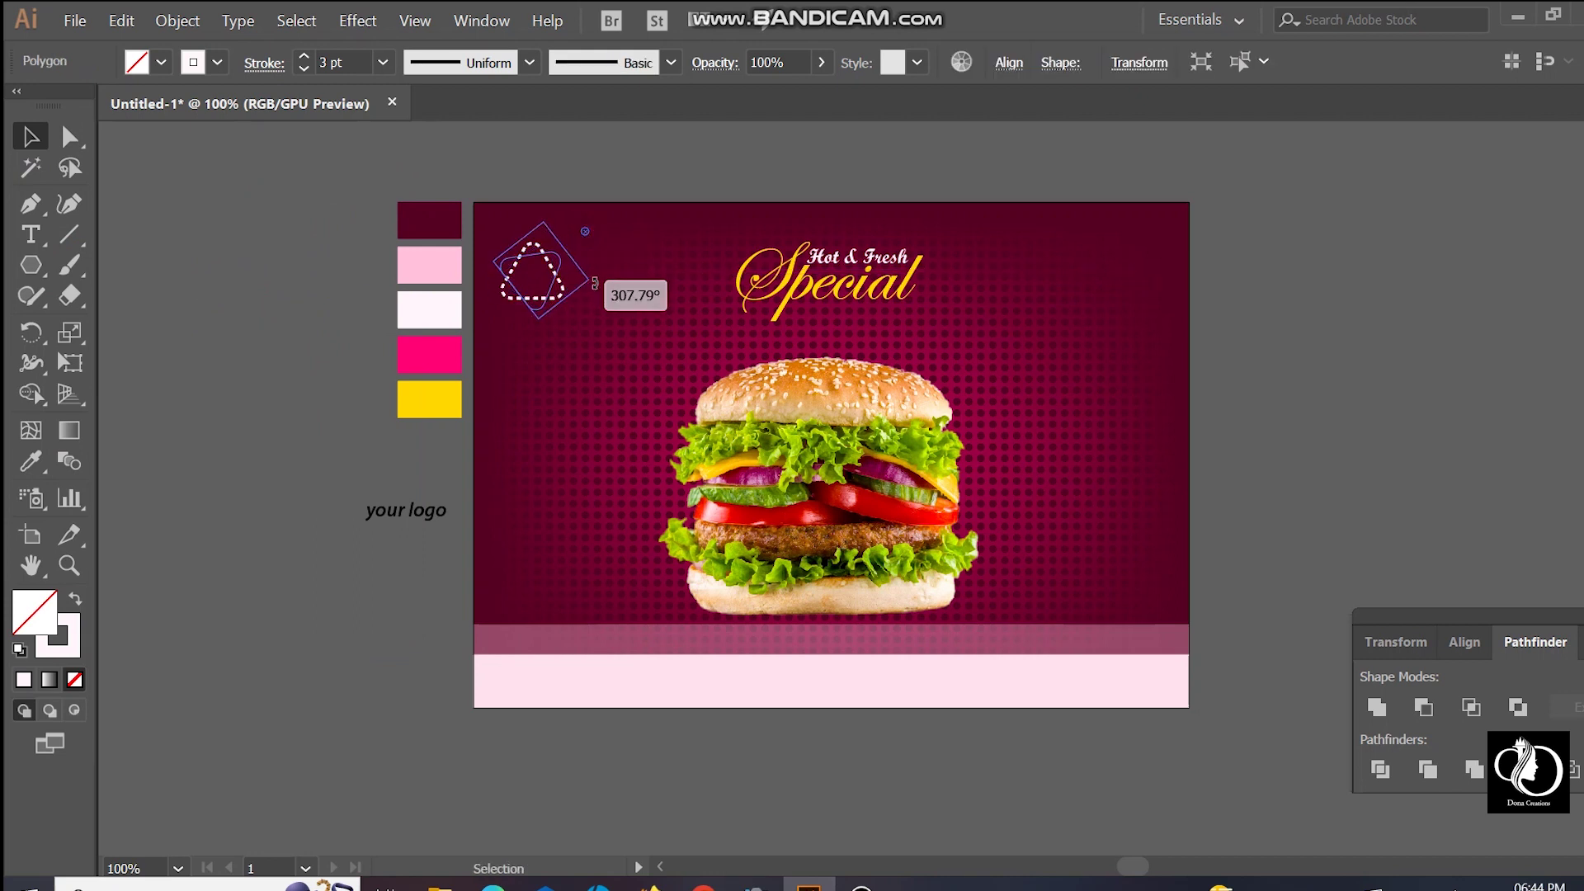
left_click_drag(572, 313, 588, 333)
left_click(619, 165)
double_click(404, 513)
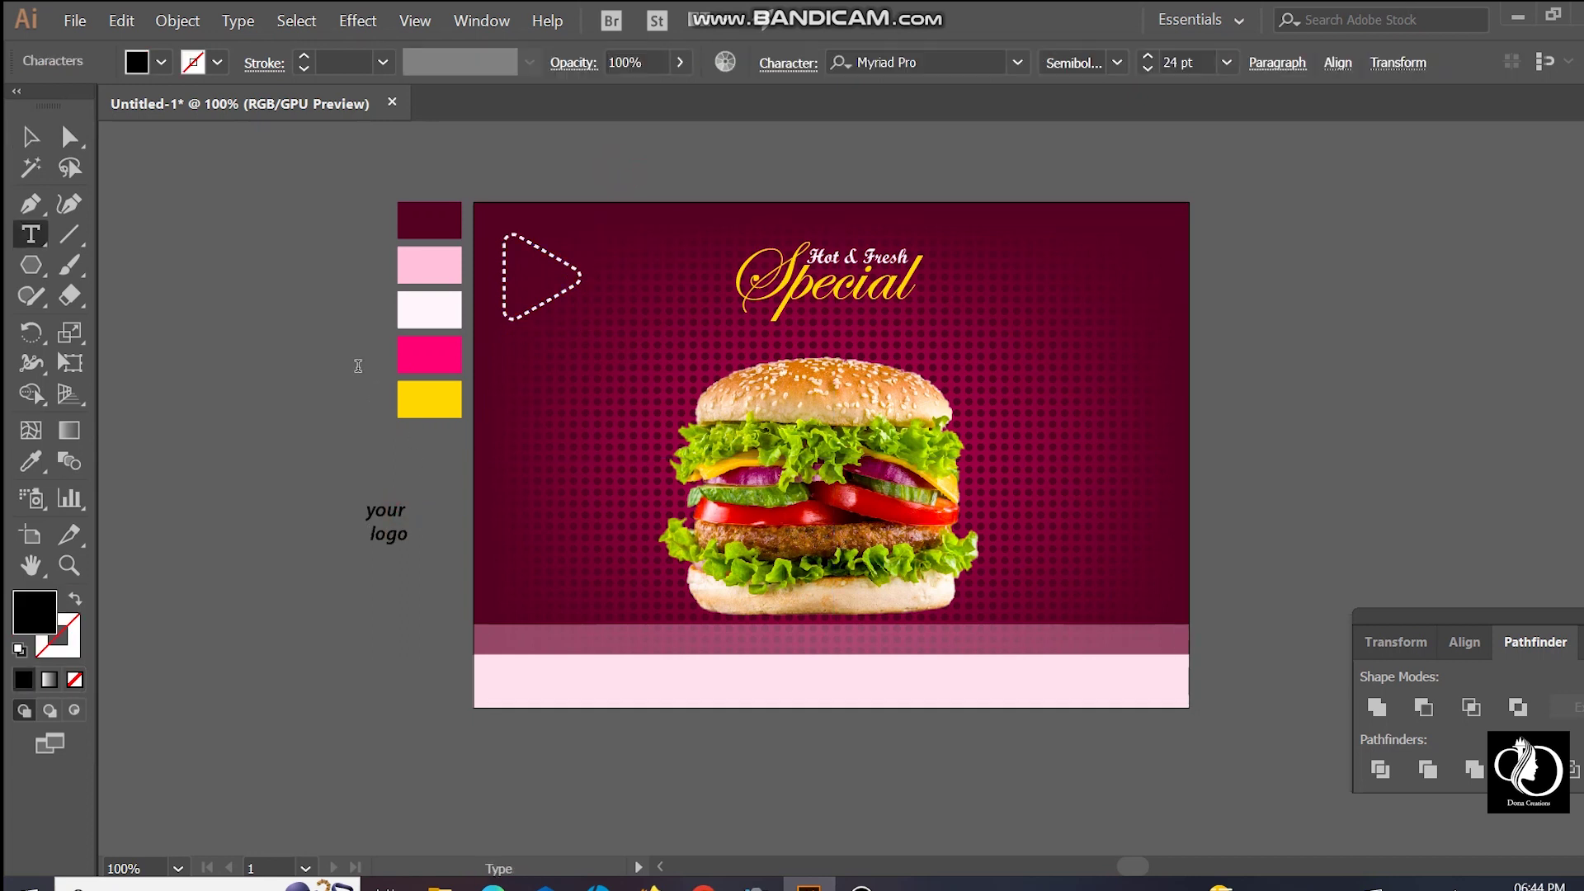
left_click(39, 140)
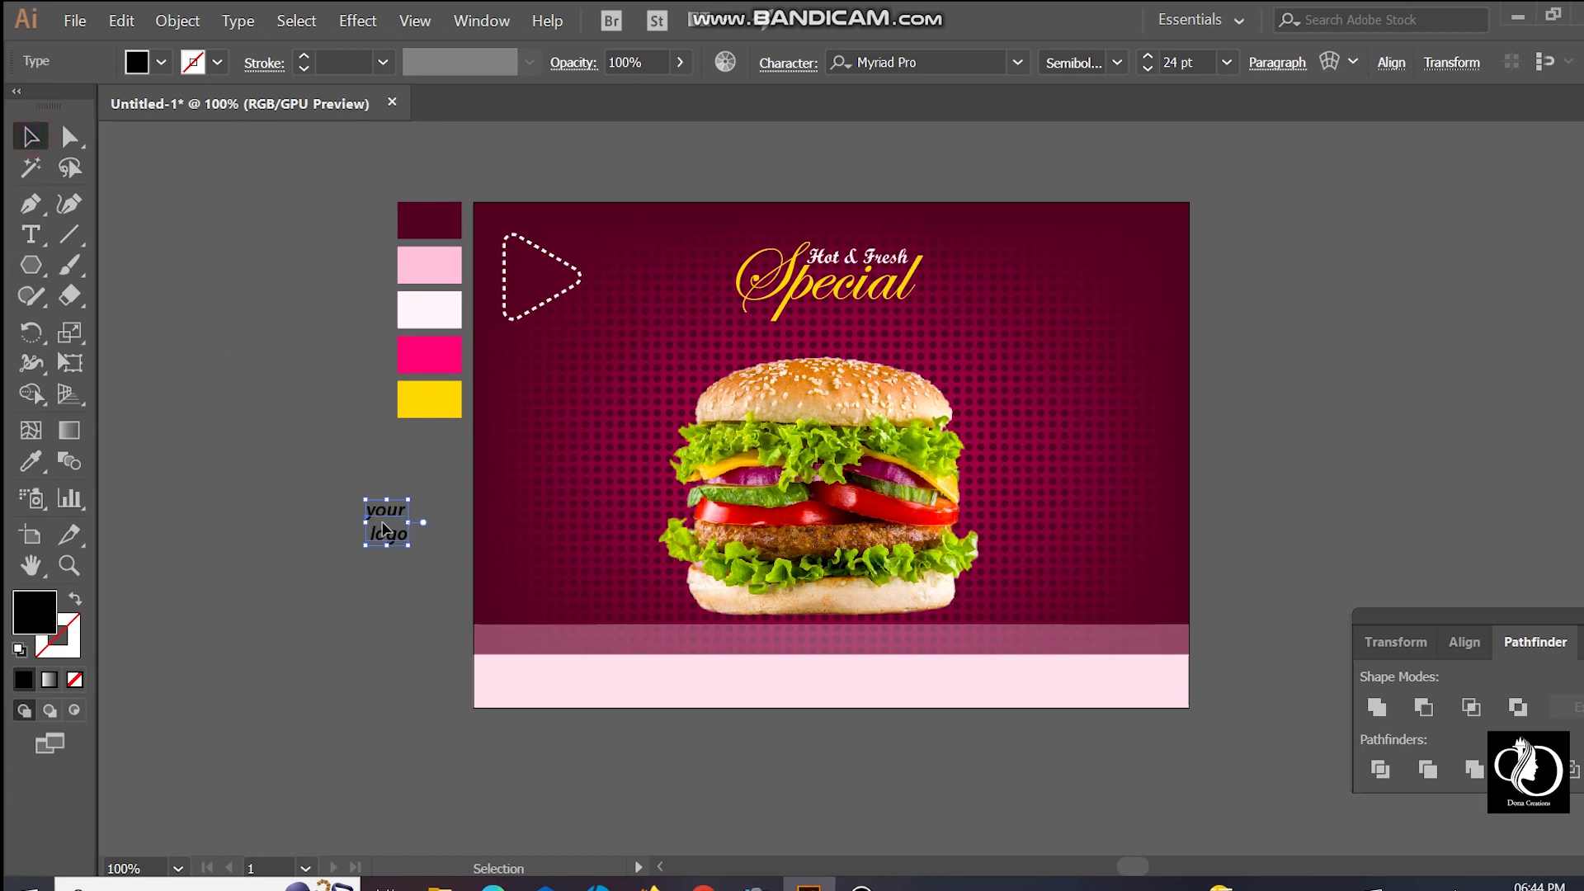
Step: Move the 'your logo' text into the dashed triangle, bring it to front, and colour it light pink
left_click_drag(385, 520, 535, 294)
right_click(522, 292)
mouse_move(675, 553)
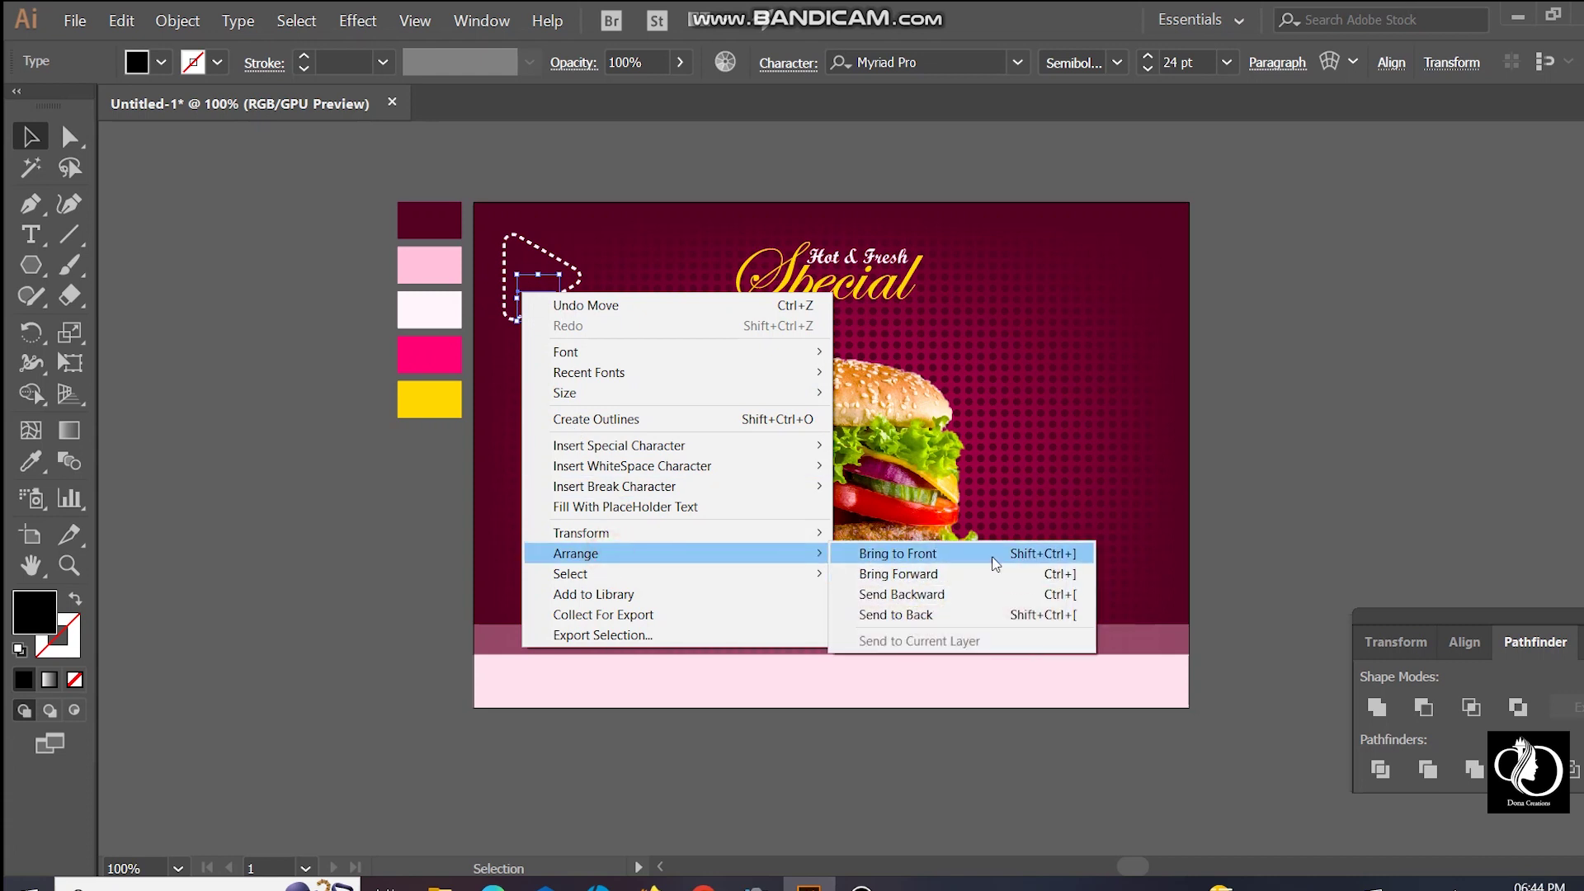
left_click(993, 555)
left_click_drag(538, 285, 535, 262)
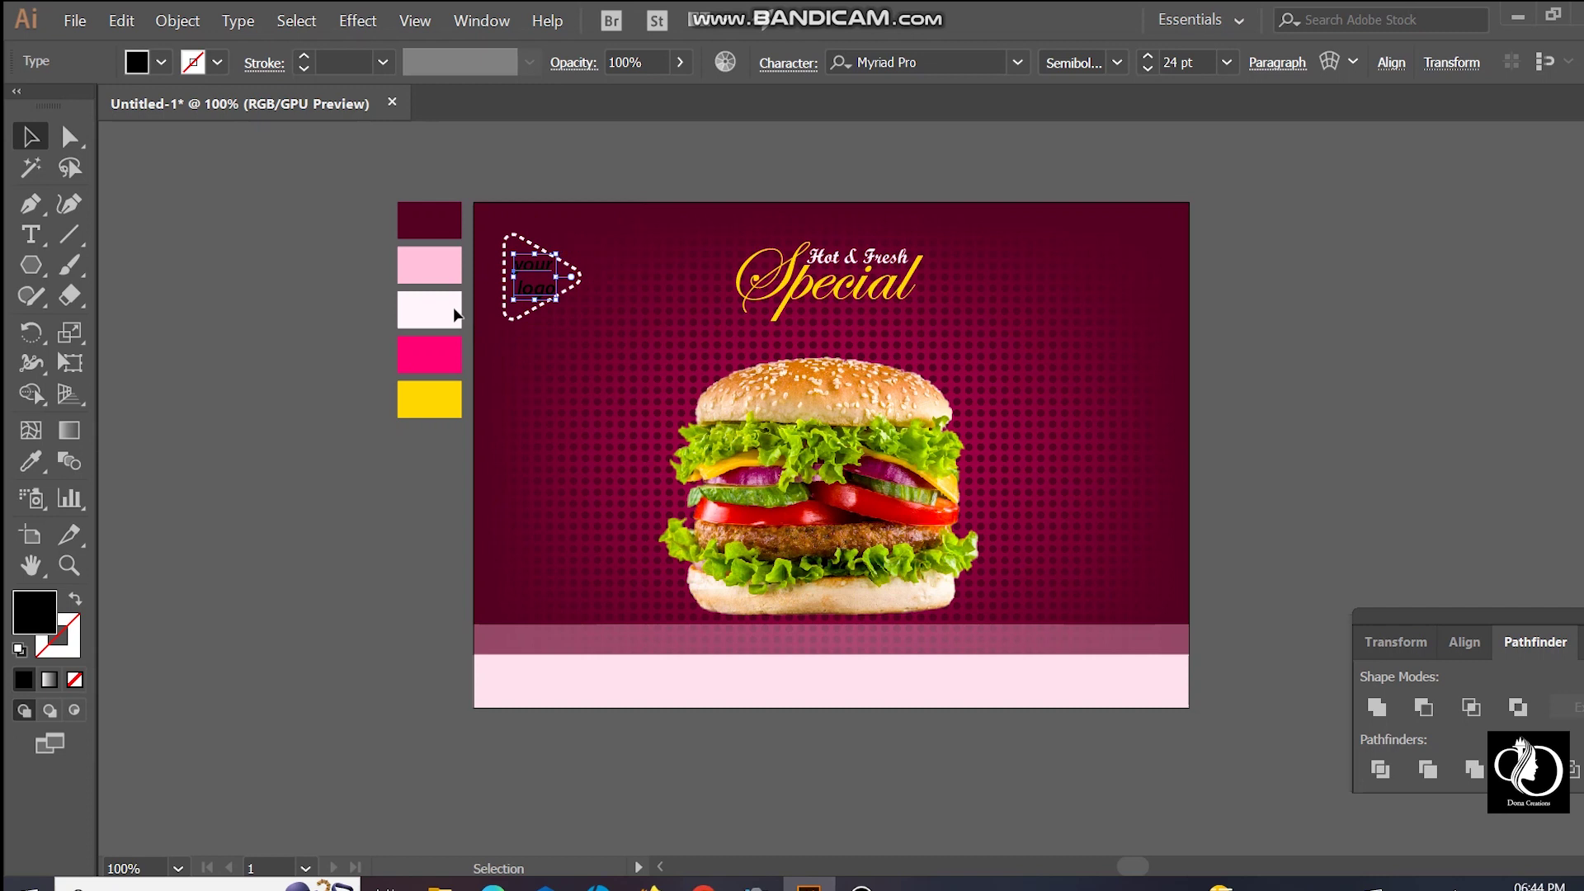
left_click(30, 460)
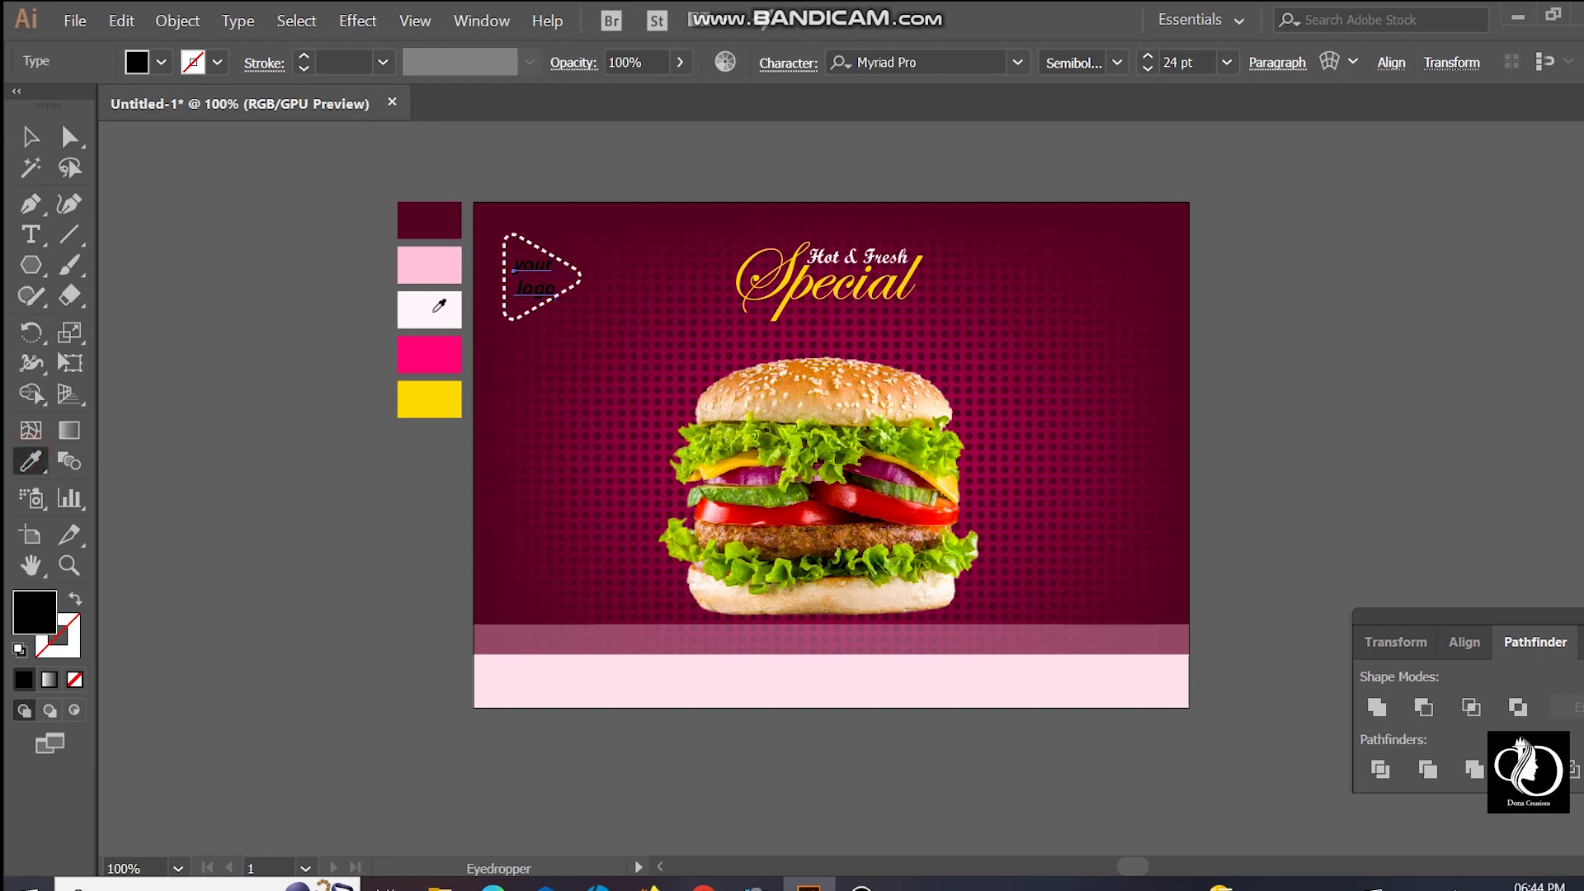
left_click(431, 310)
left_click(37, 144)
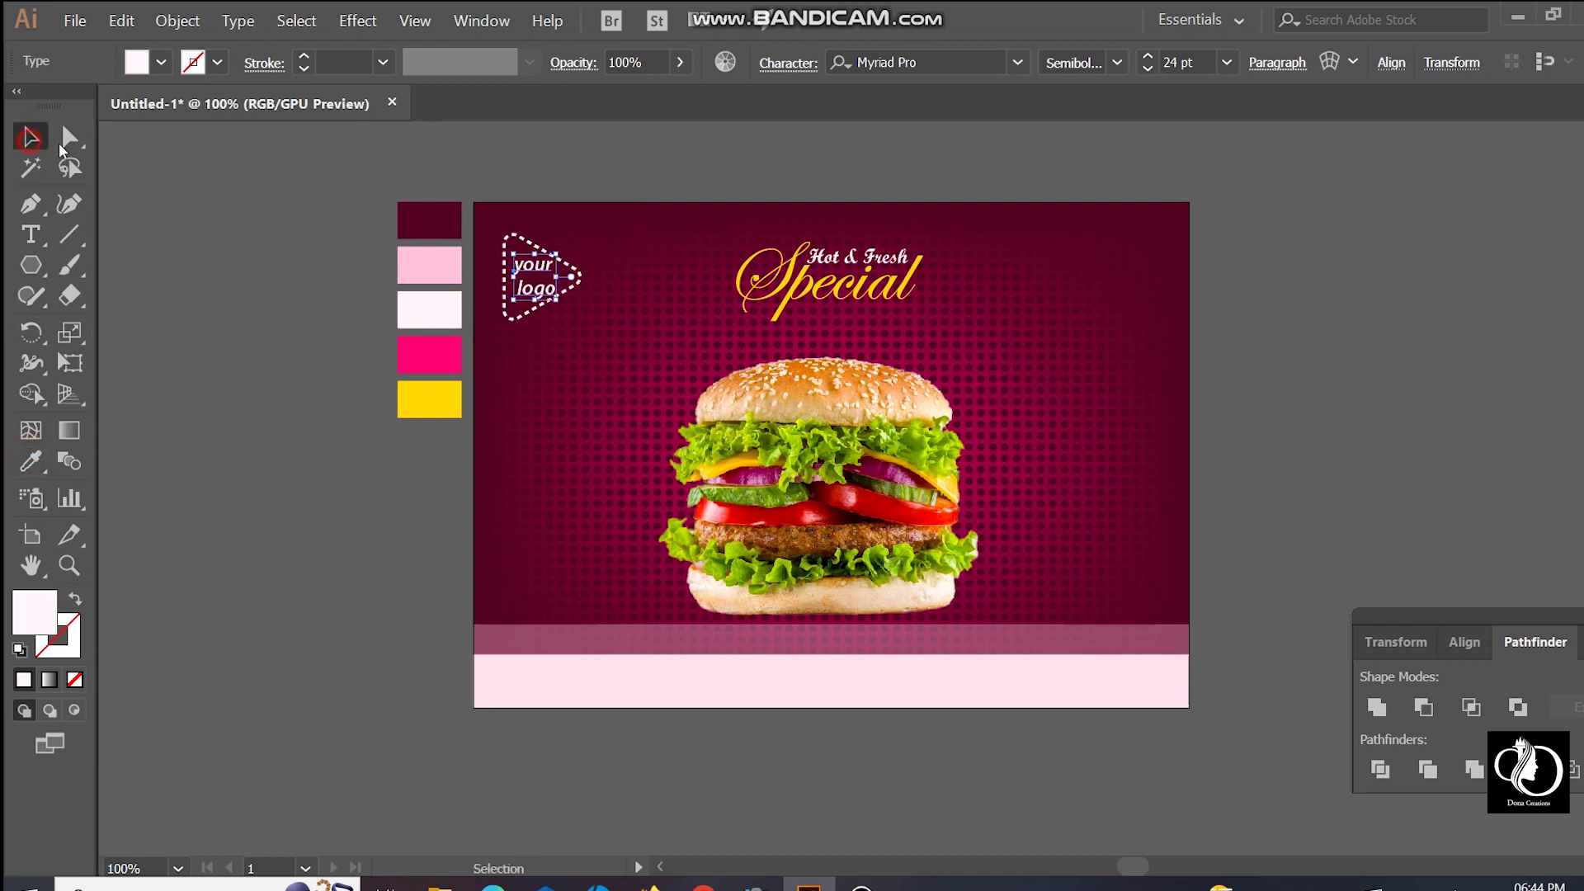
Step: Give the logo triangle a yellow 3 pt dashed outline
left_click(522, 243)
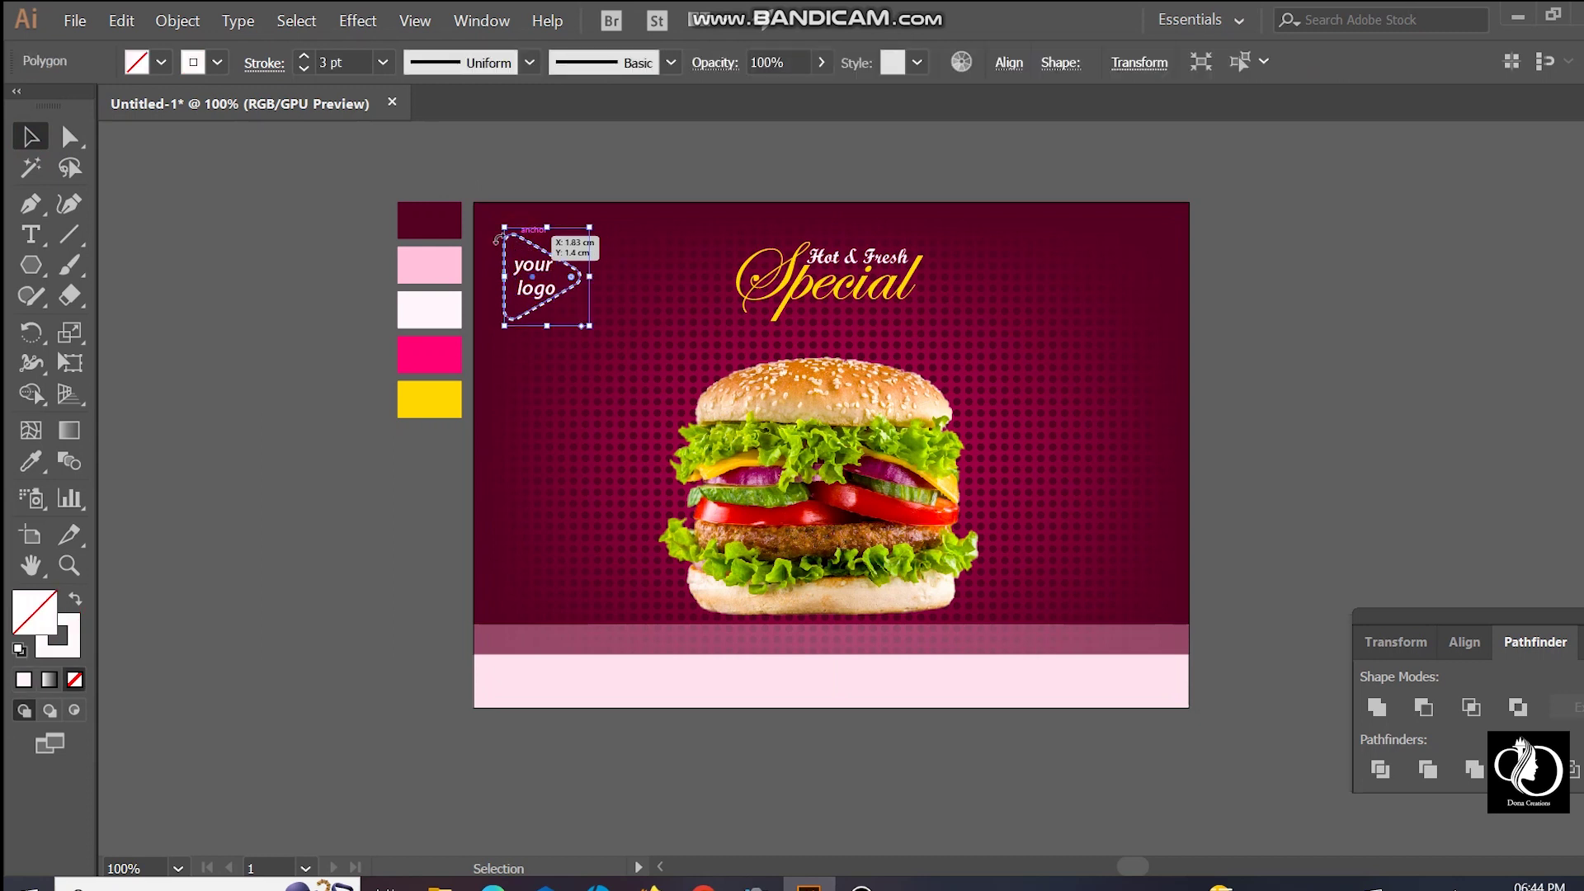
left_click(68, 653)
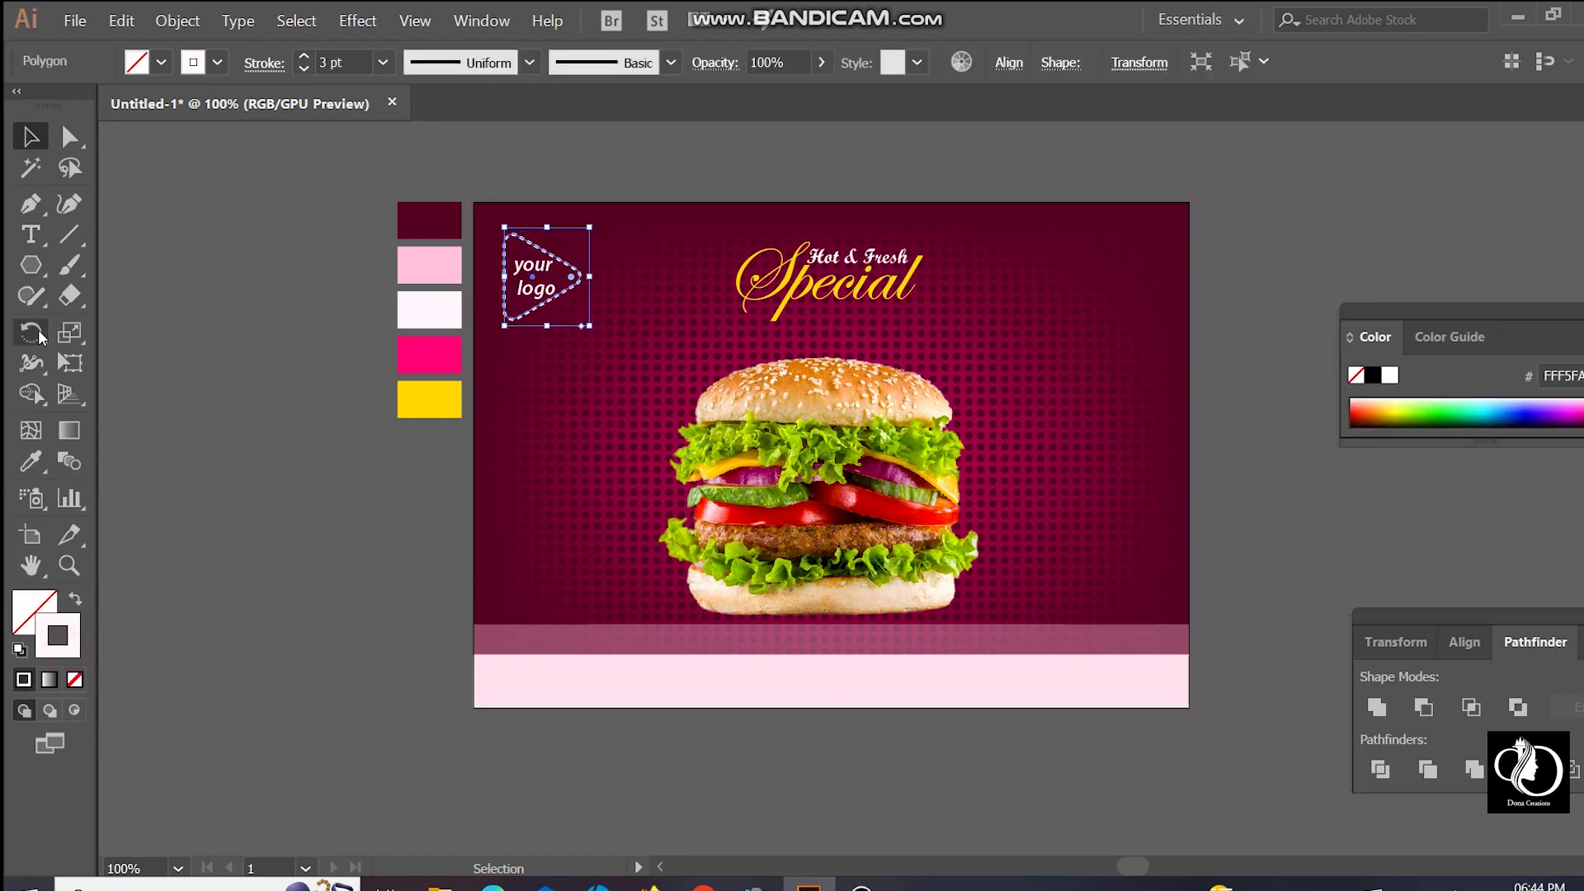
left_click(29, 463)
left_click(442, 393)
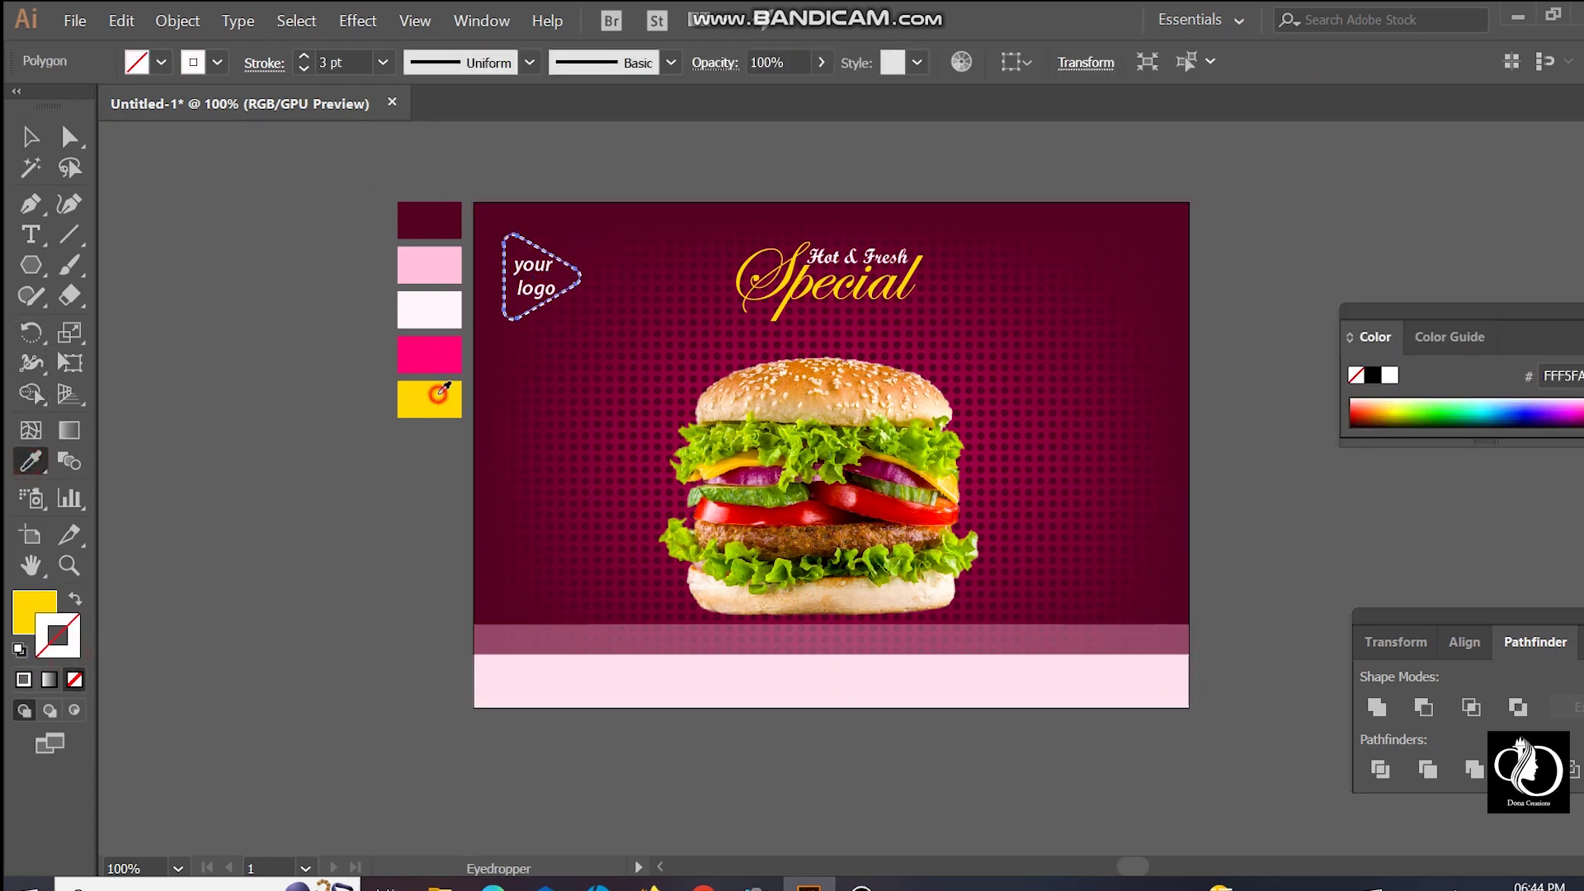
left_click(76, 601)
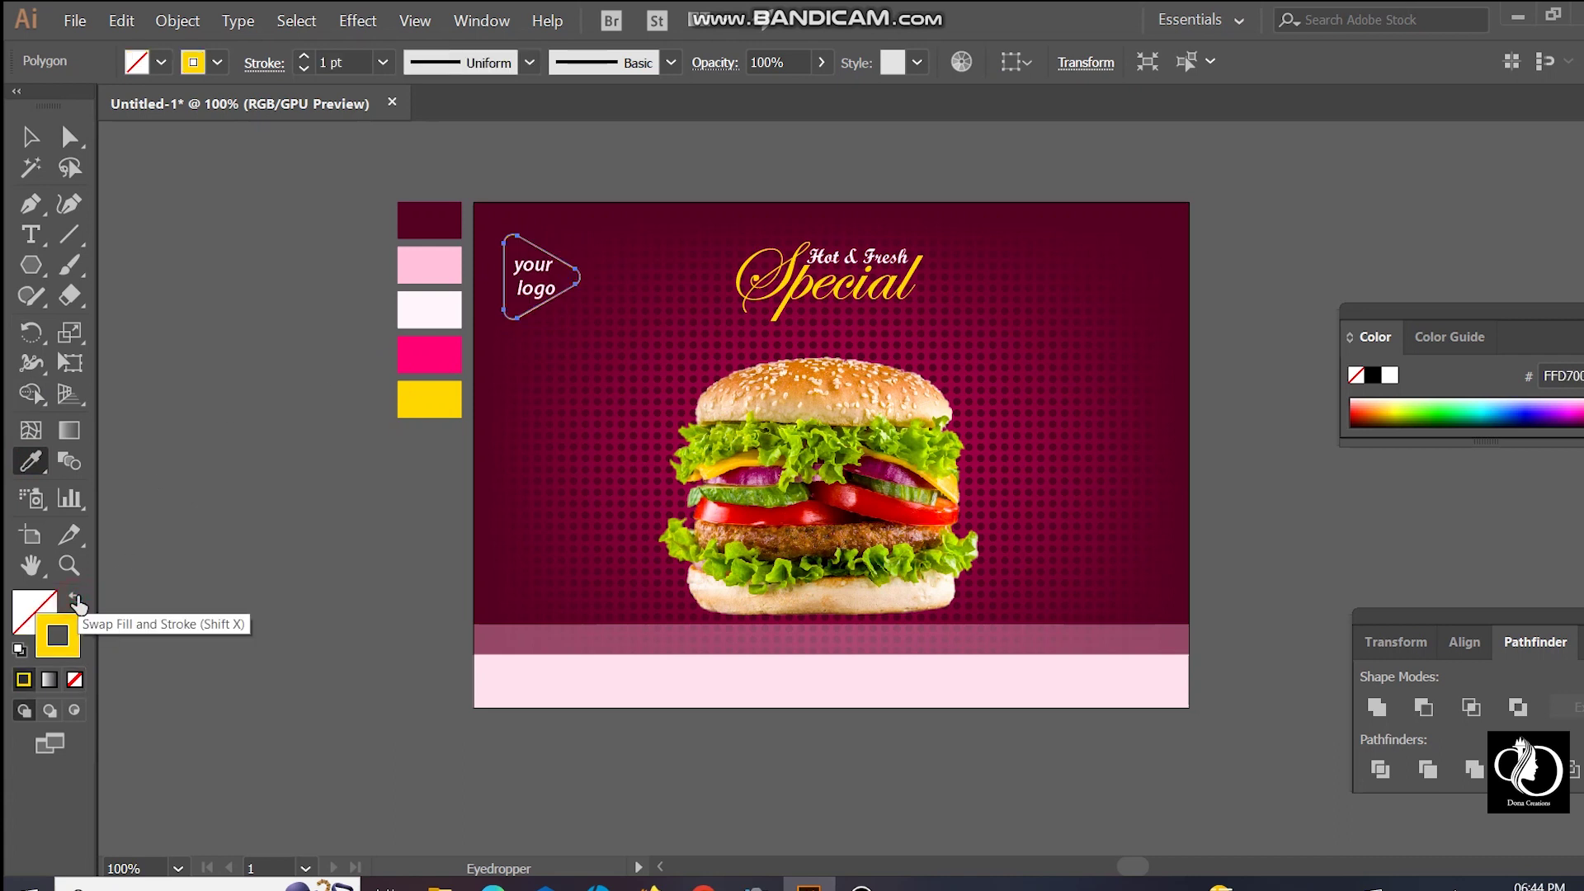
left_click(383, 66)
left_click(411, 234)
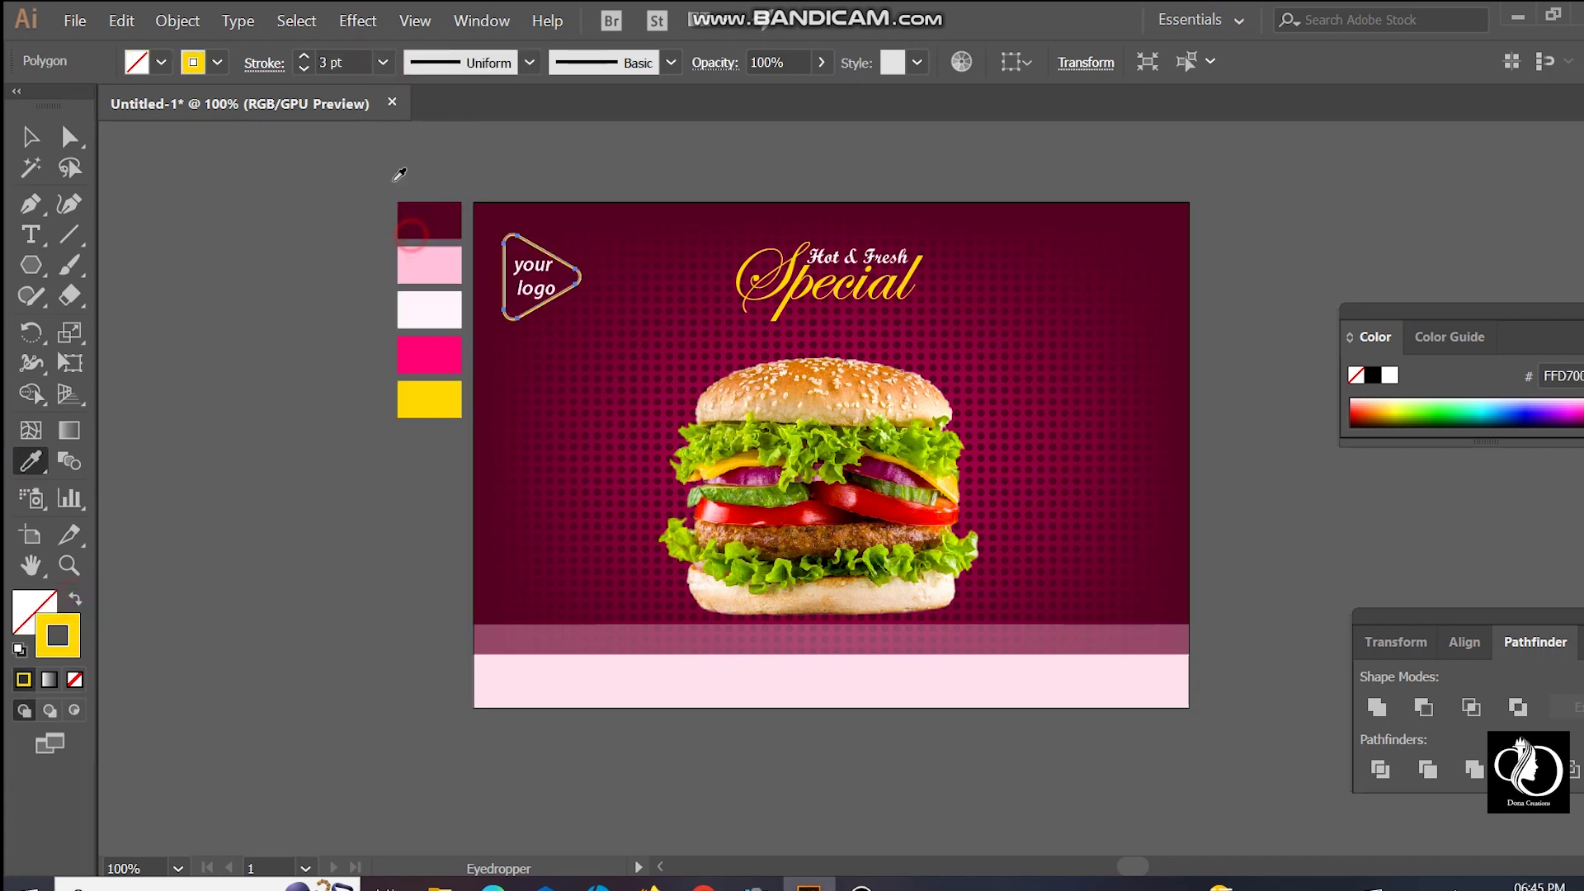
left_click(259, 64)
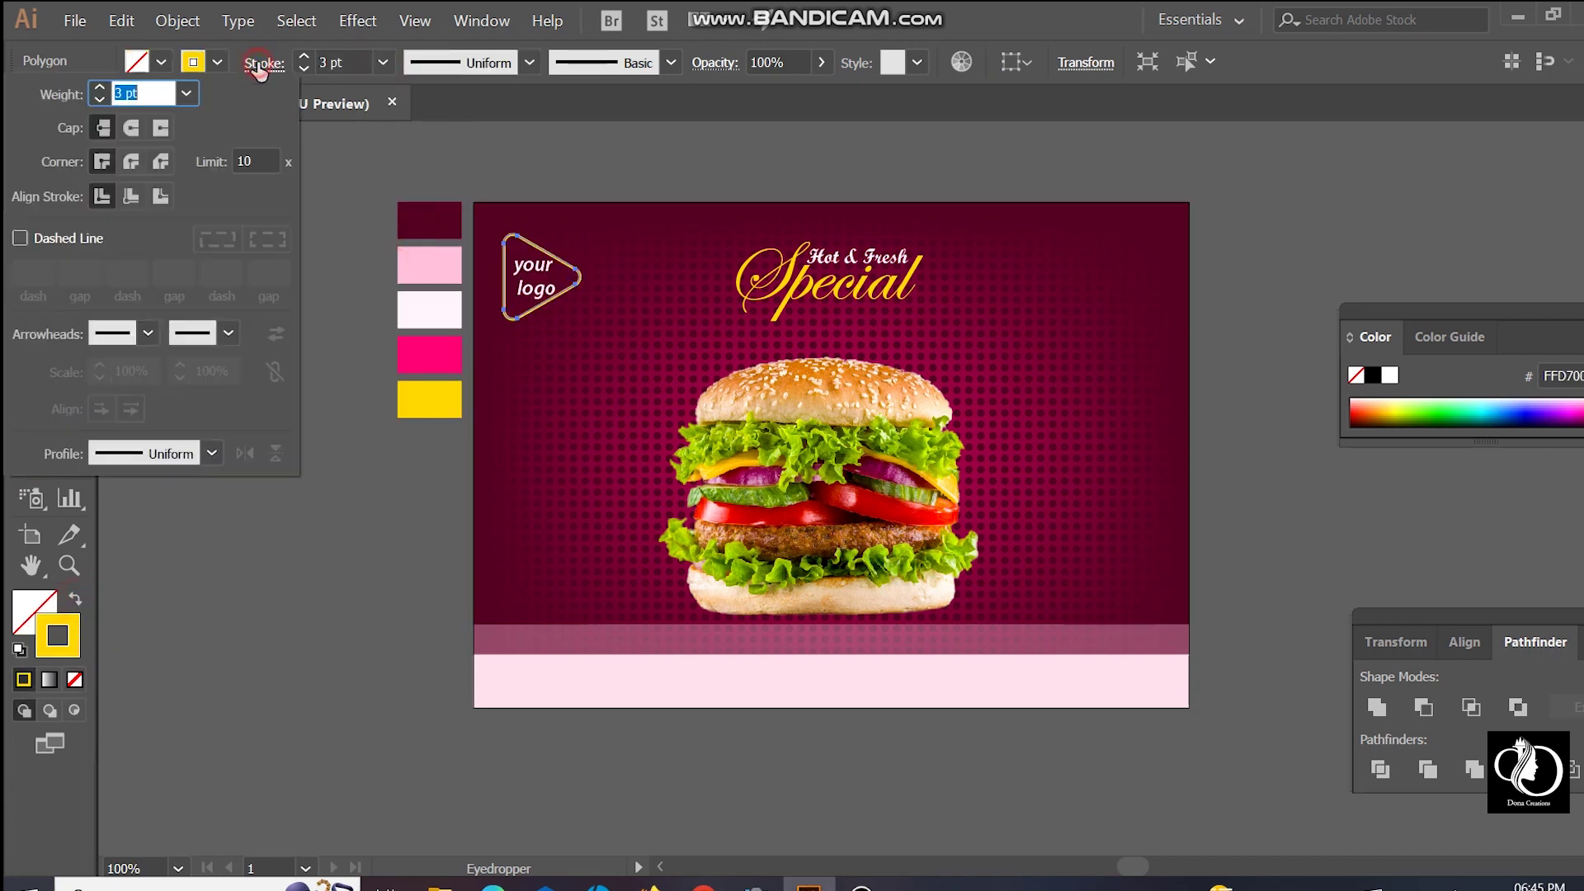
left_click(20, 239)
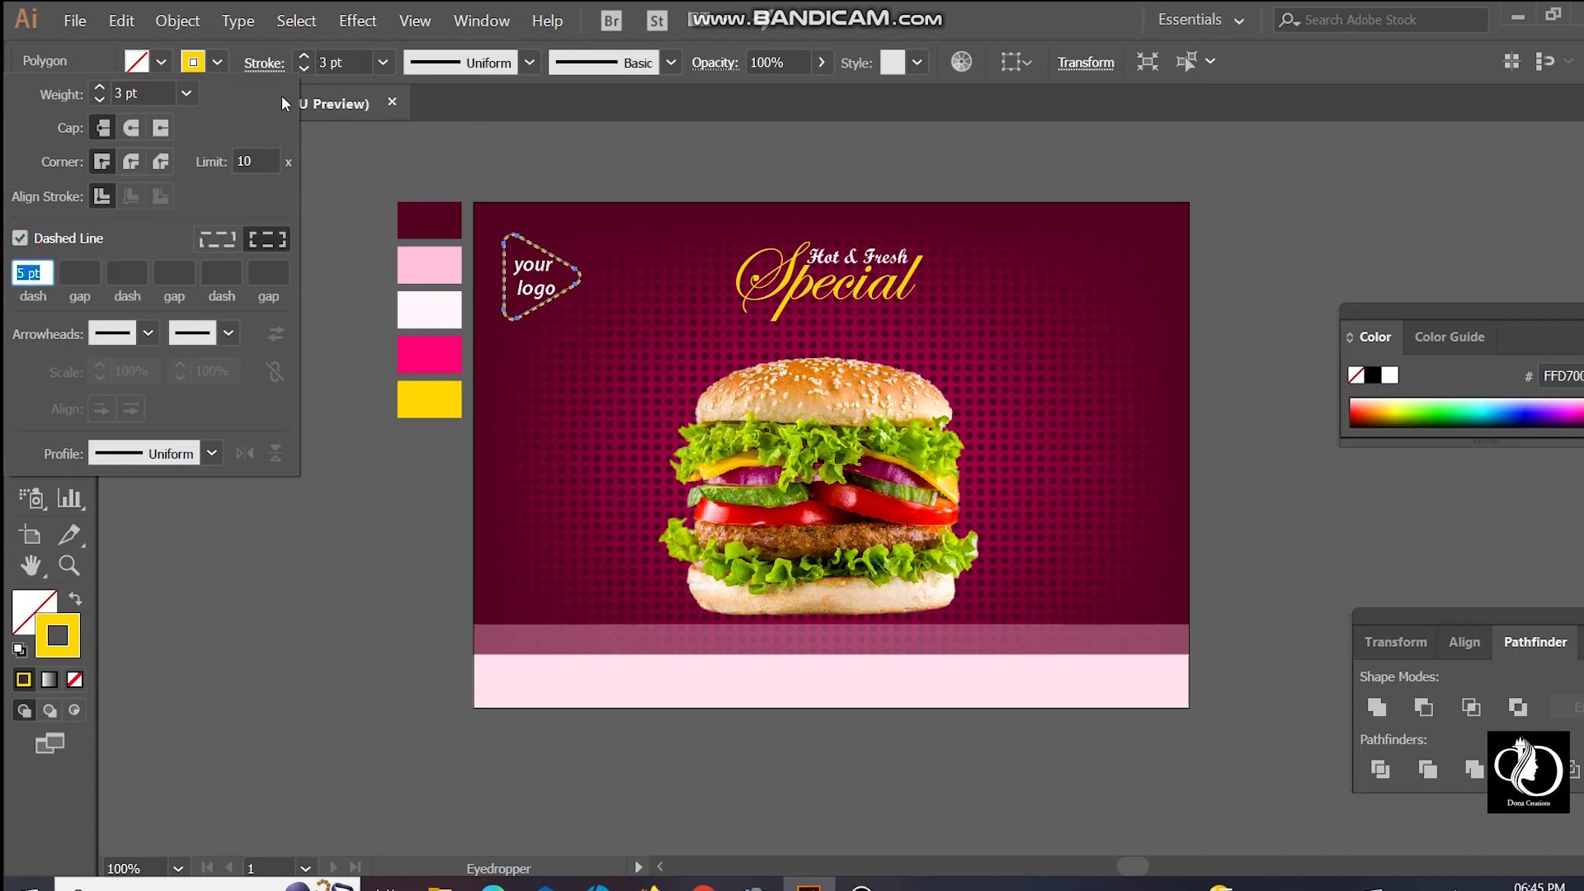
left_click(237, 64)
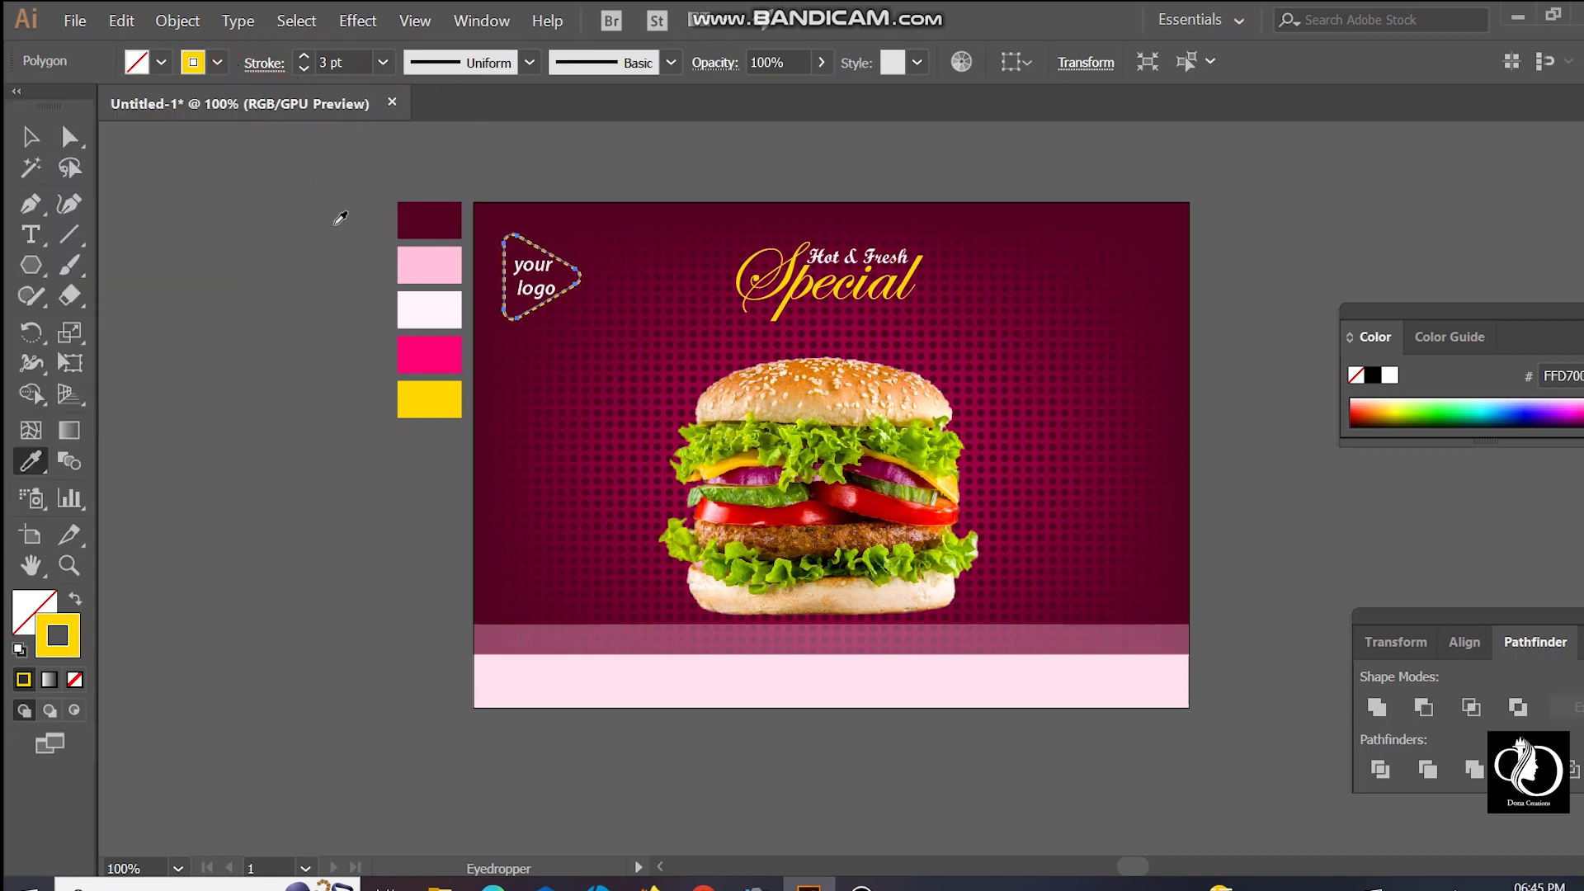
left_click(29, 137)
Step: Tilt the logo triangle slightly and place a copy at the banner's lower right
left_click(306, 225)
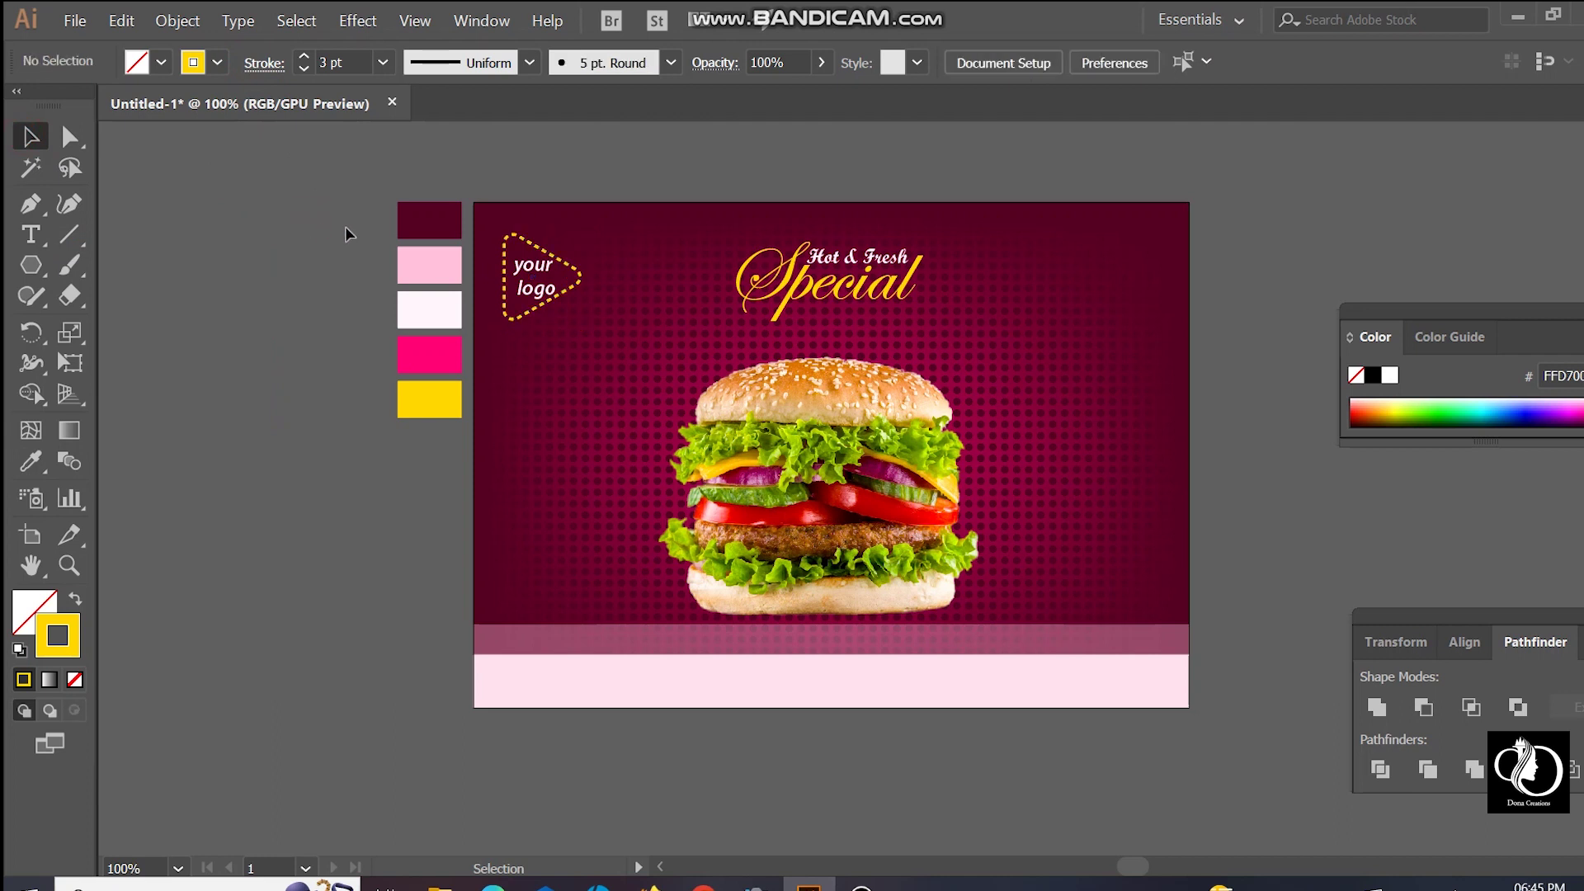
left_click(578, 286)
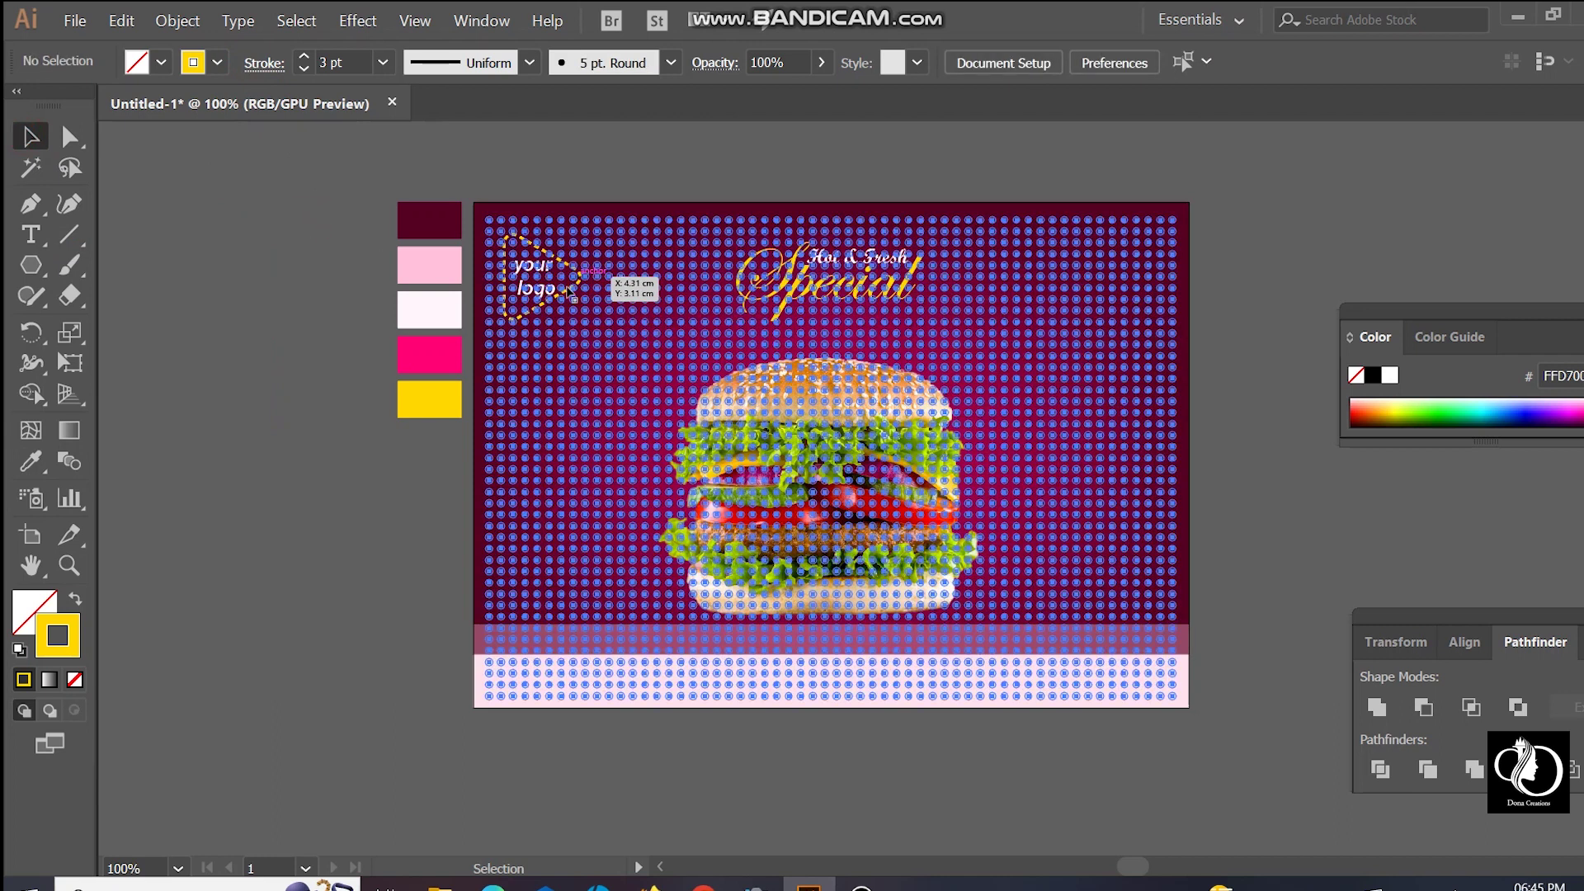
left_click(541, 169)
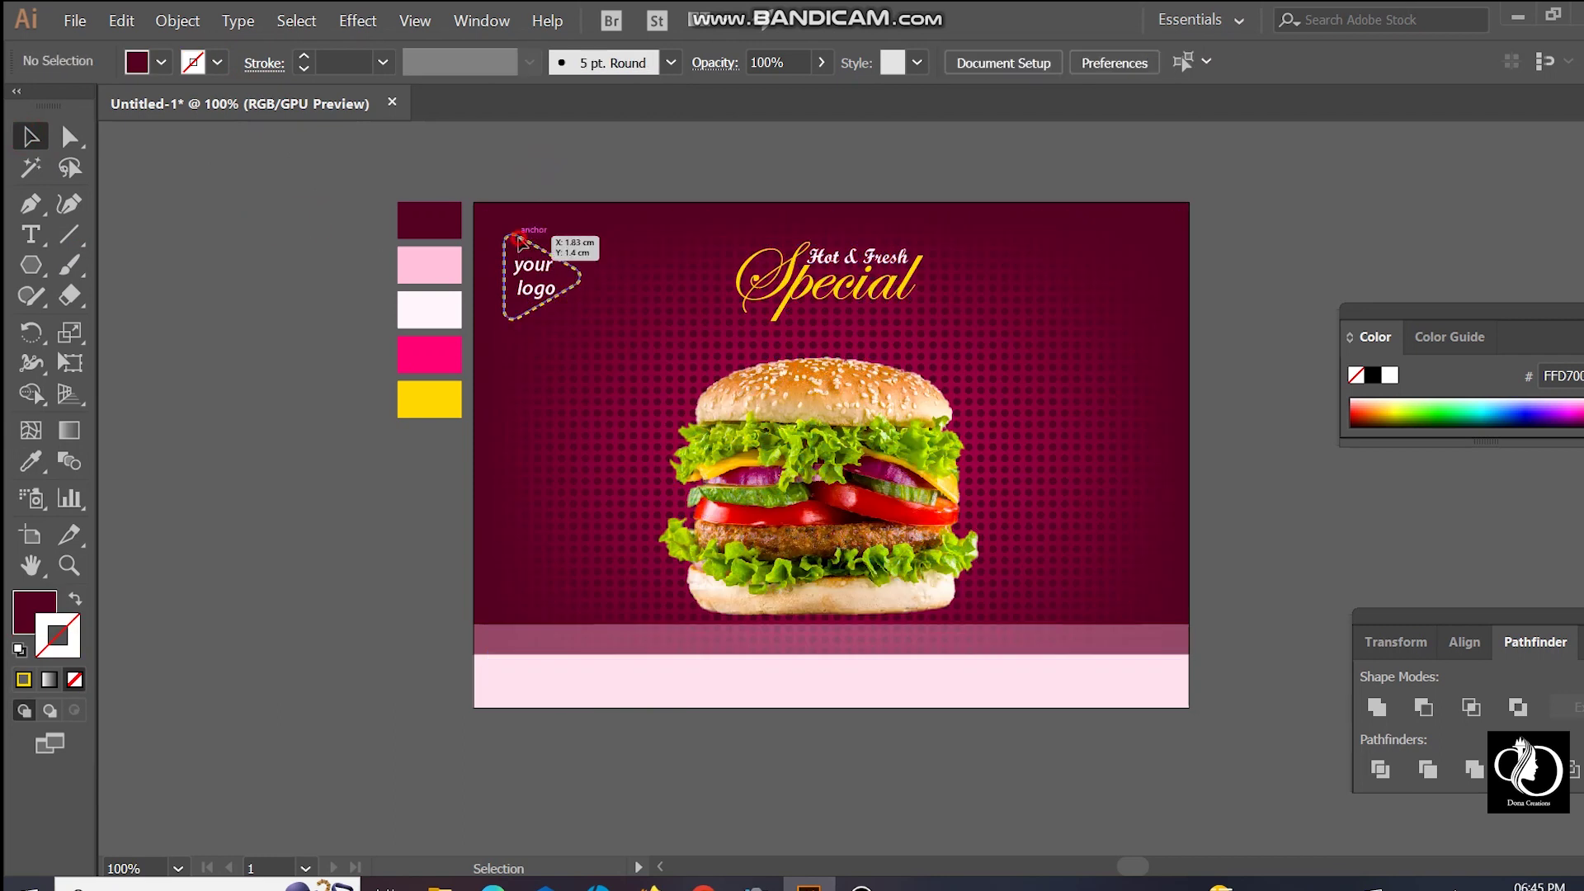
left_click(518, 246)
left_click_drag(596, 220, 600, 190)
left_click(606, 170)
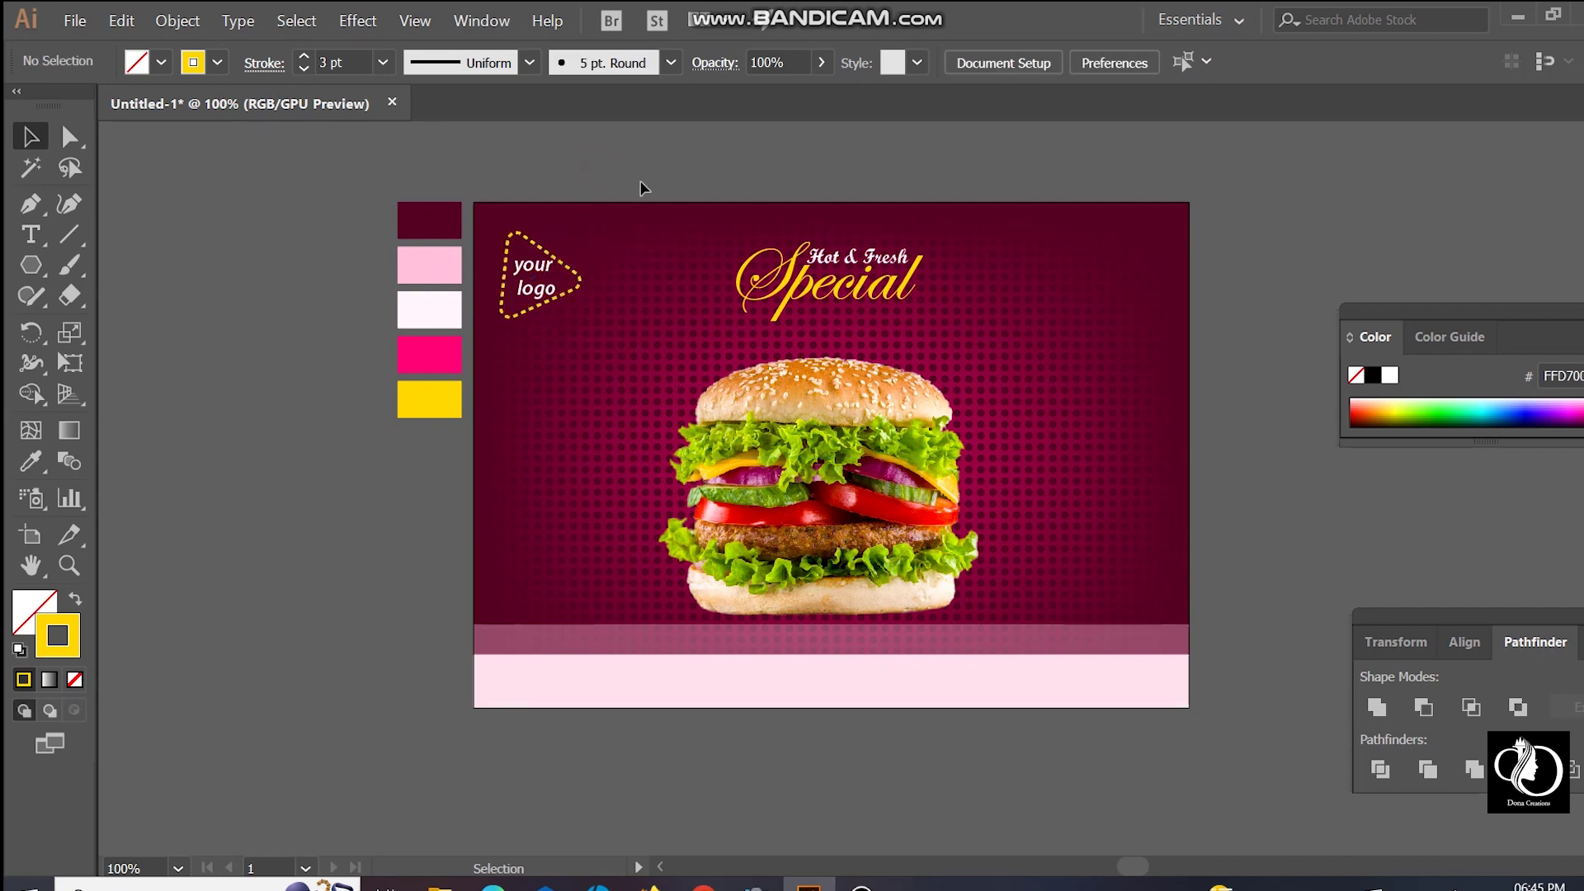
left_click(580, 293)
left_click_drag(603, 312, 1155, 543)
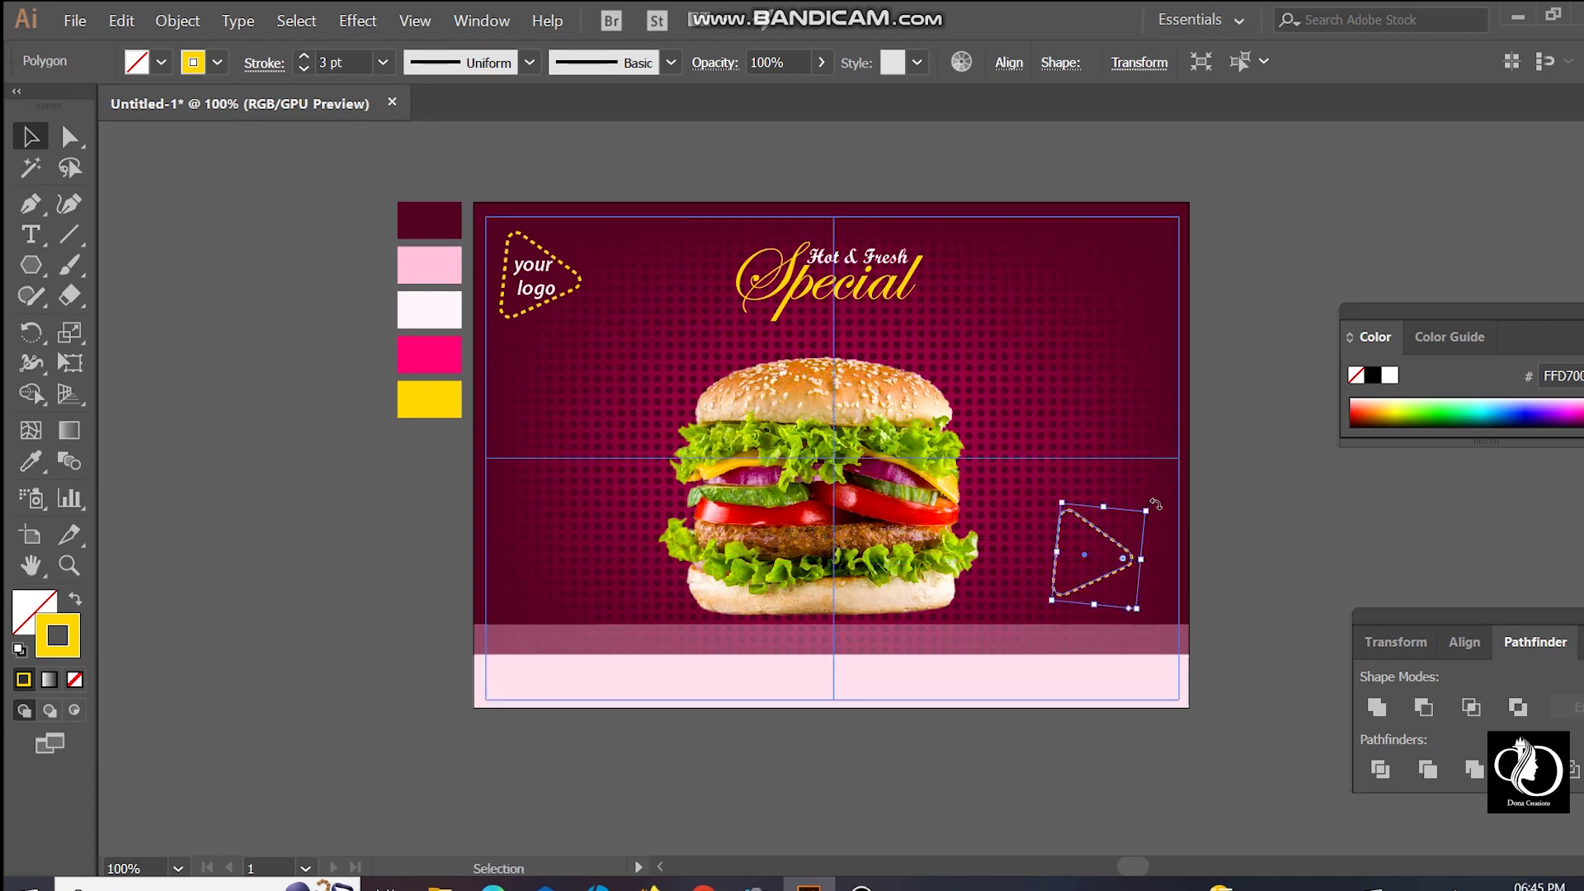
Step: Rotate and slightly resize the copied triangle on the right
mouse_move(1059, 500)
left_mouse_down()
mouse_move(1043, 495)
mouse_move(1017, 584)
left_mouse_up()
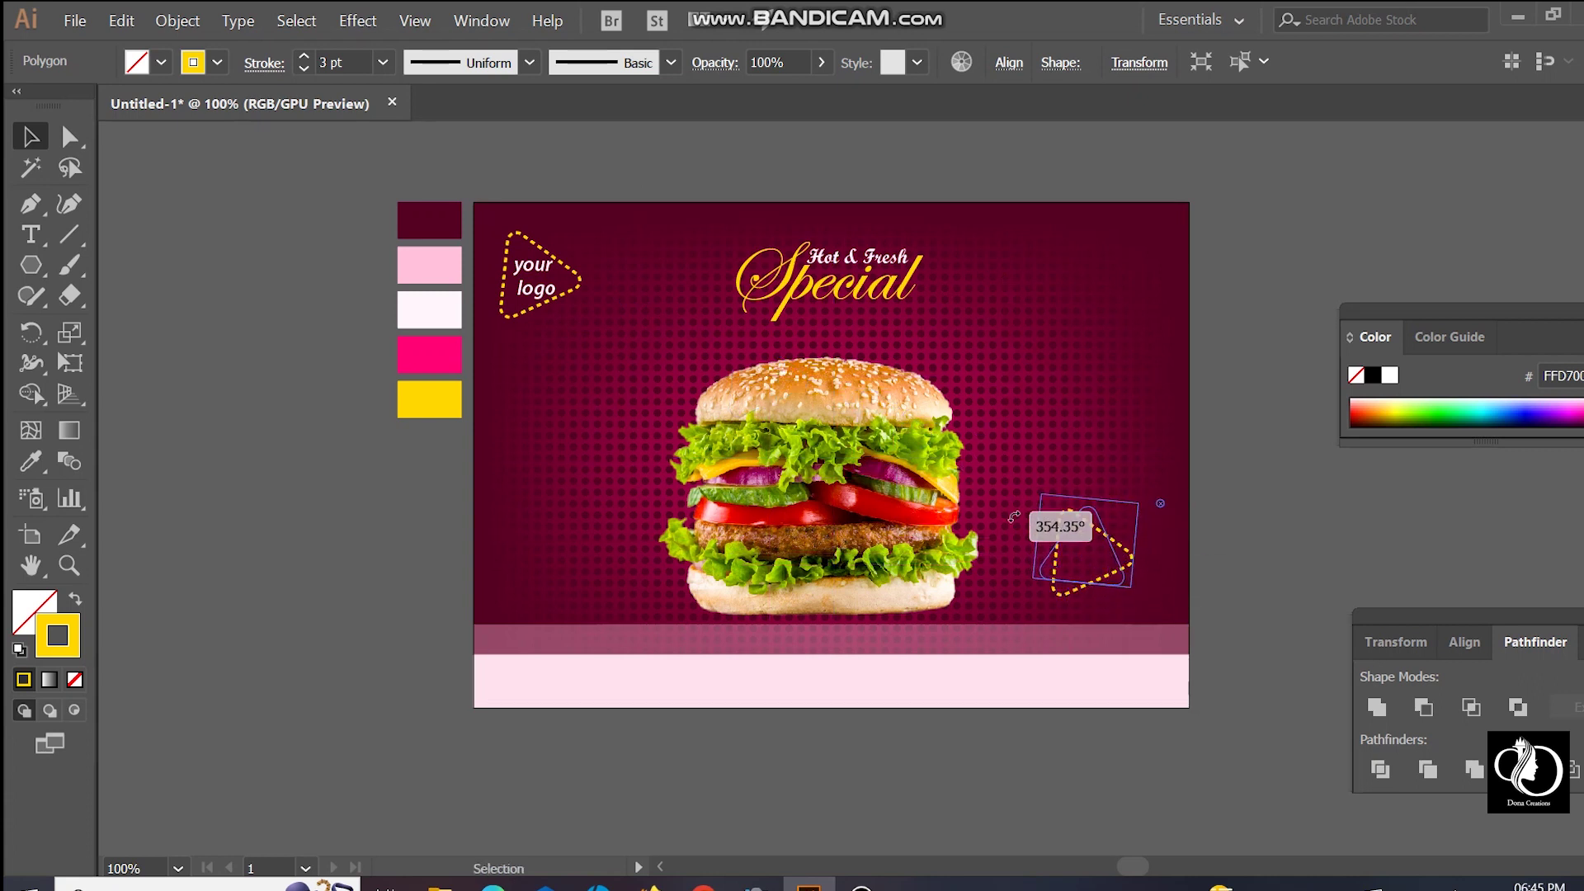
left_click_drag(1017, 584, 1019, 585)
left_click_drag(1118, 507, 1124, 502)
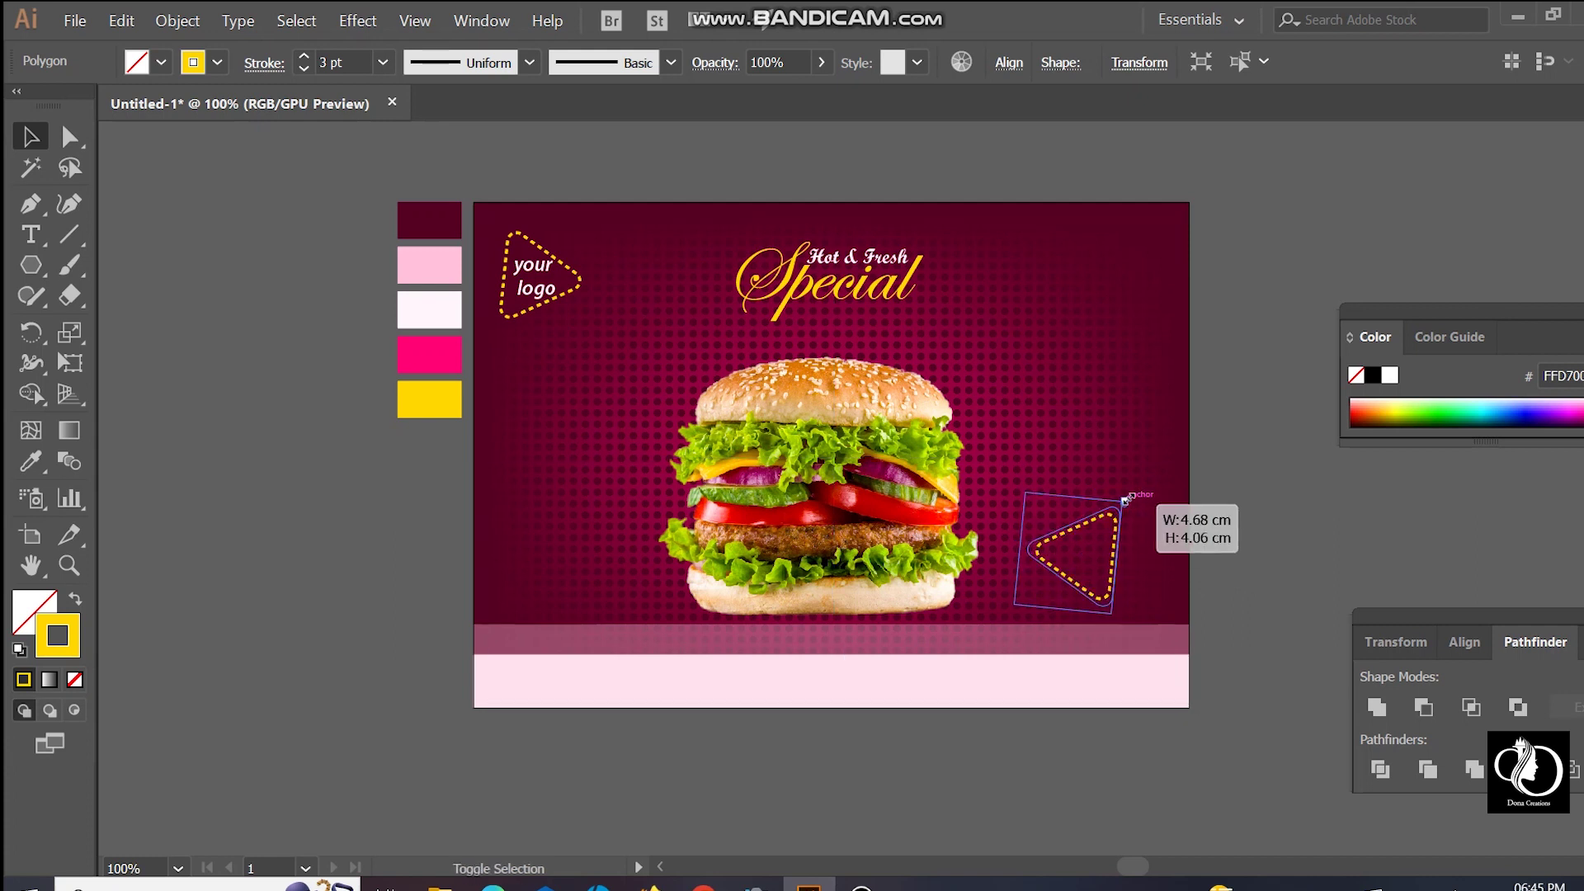
left_click(1265, 487)
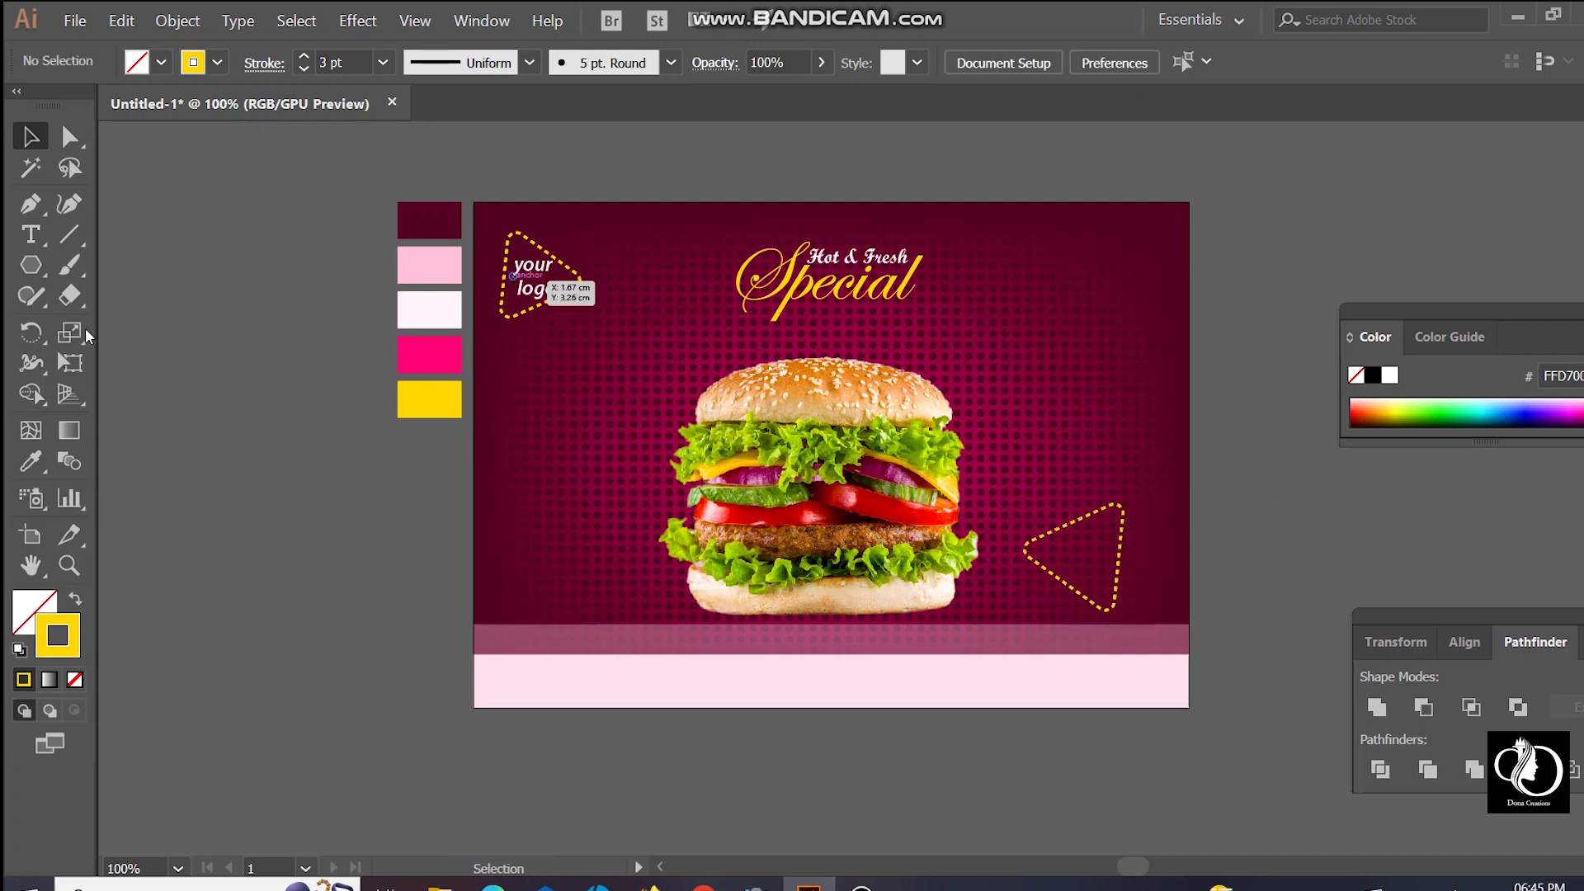
Step: Add yellow '50%' text, shrink it to about half size, and place it in the right triangle
left_click(34, 235)
left_click(299, 408)
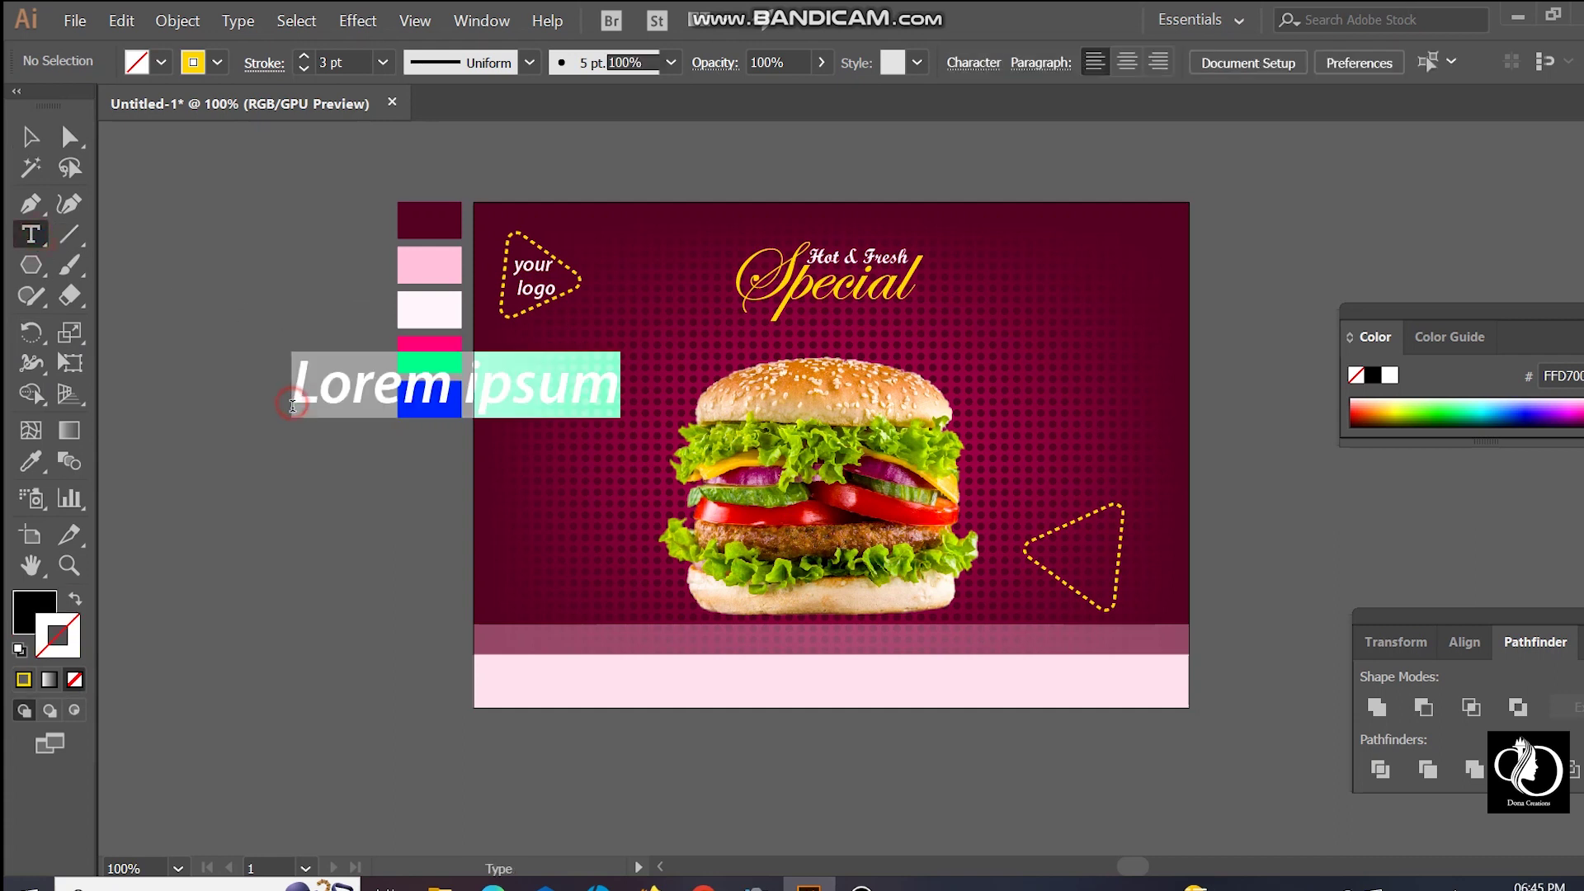
type("50%")
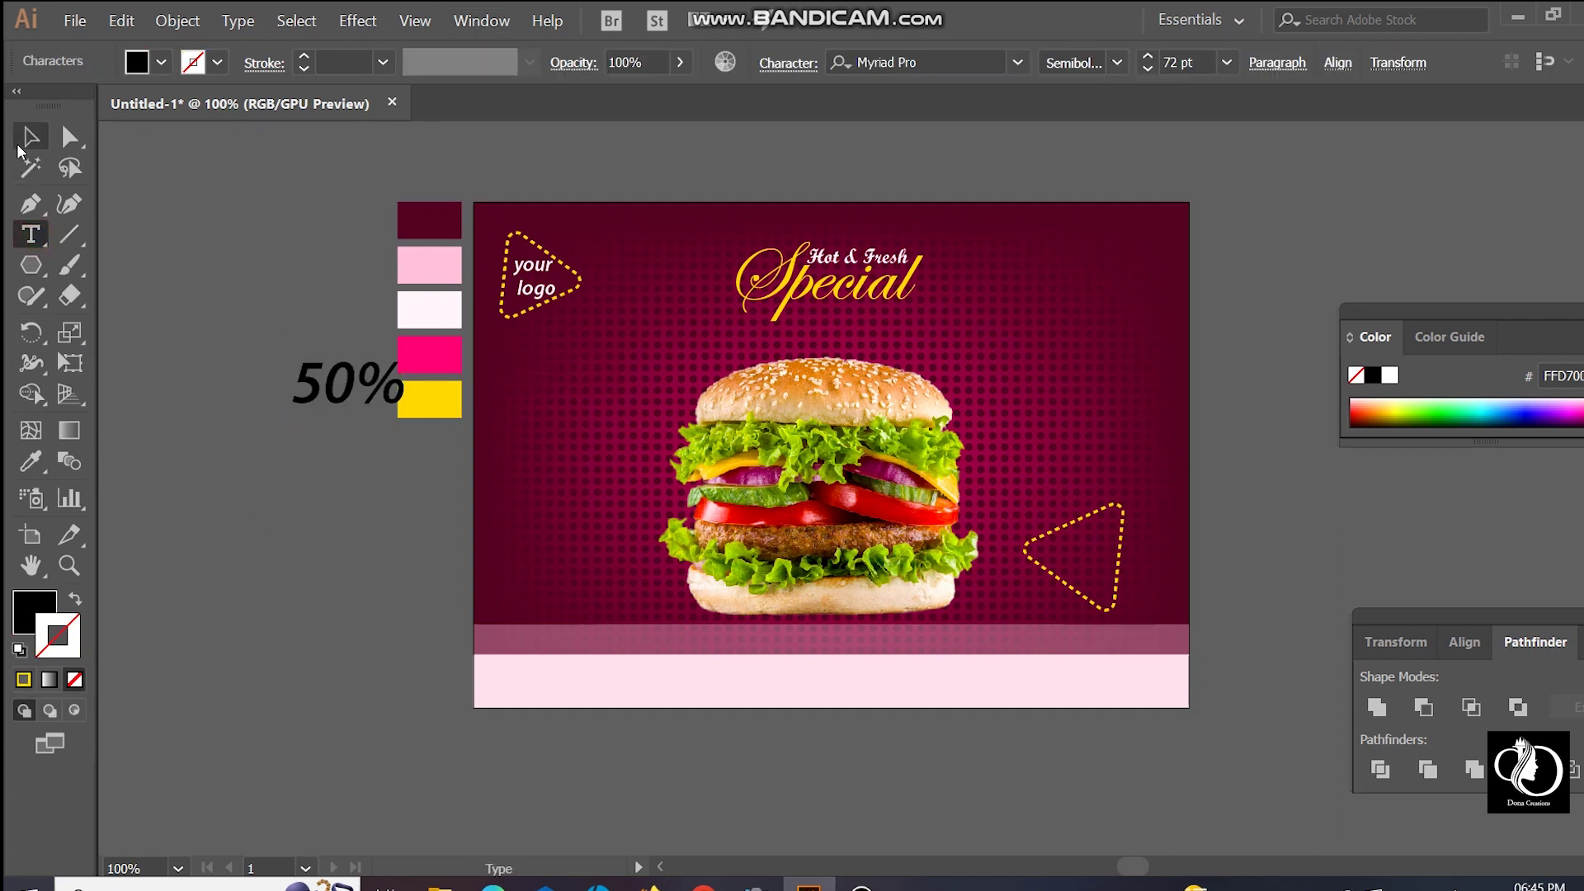
left_click(30, 136)
key("i")
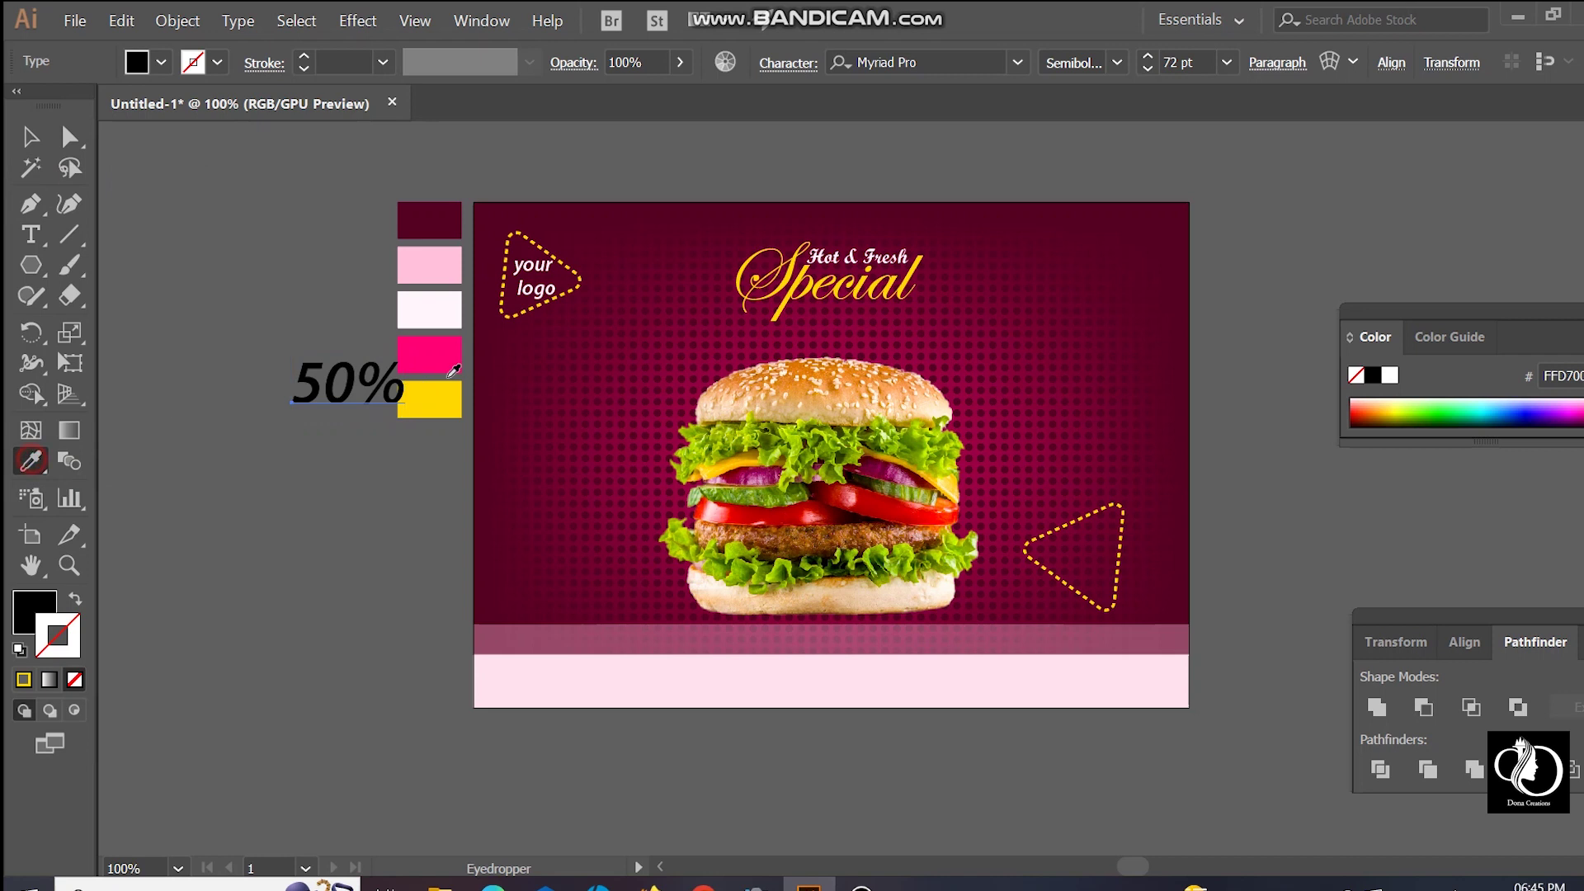
left_click(457, 391)
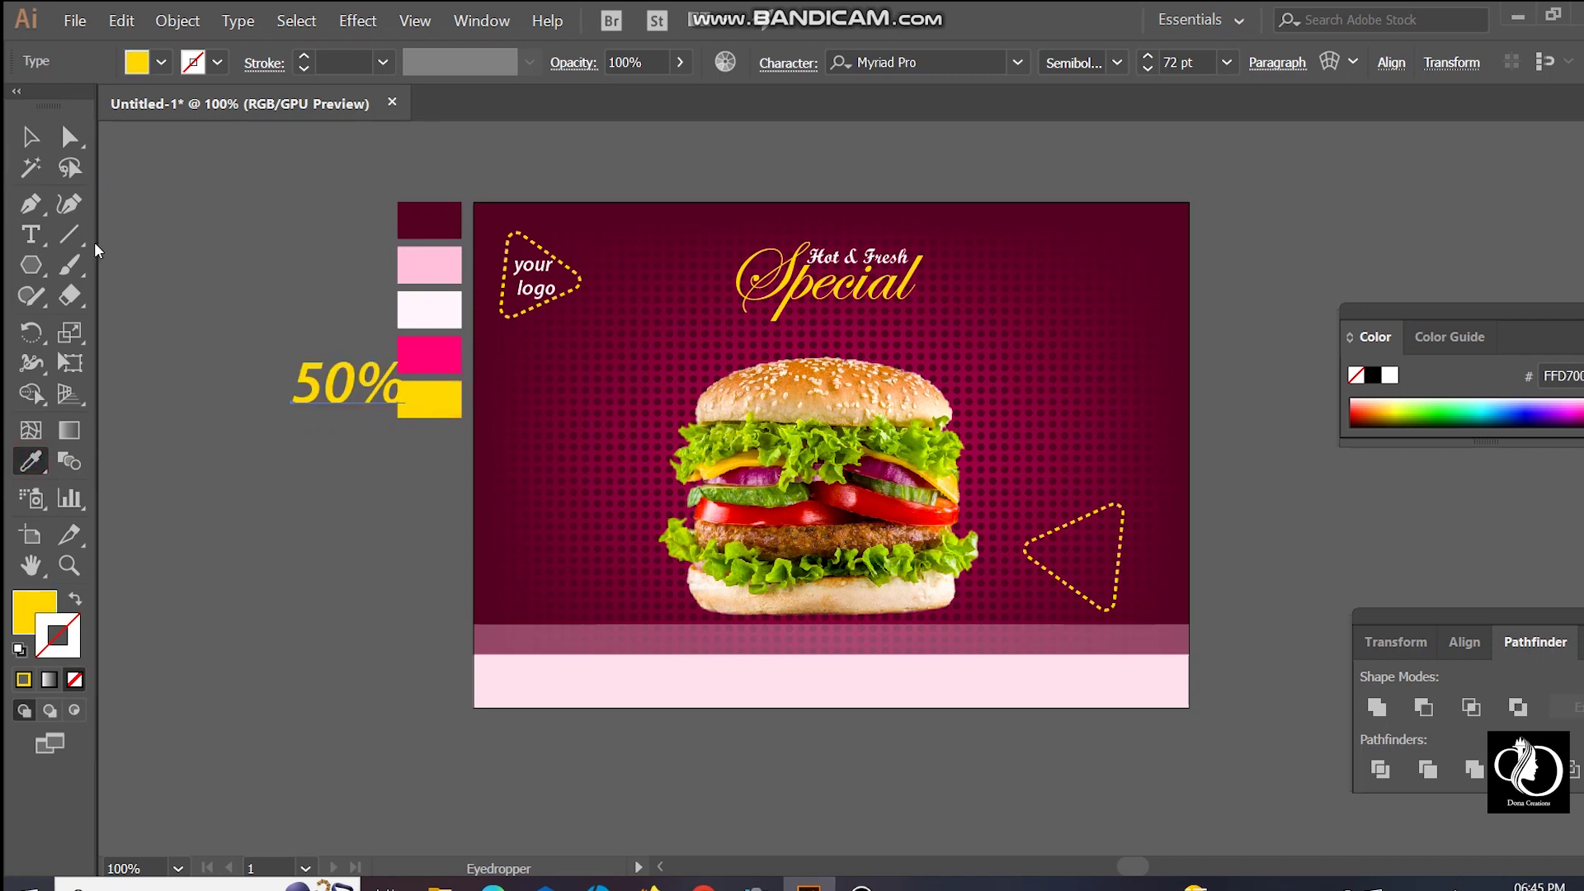
left_click(31, 137)
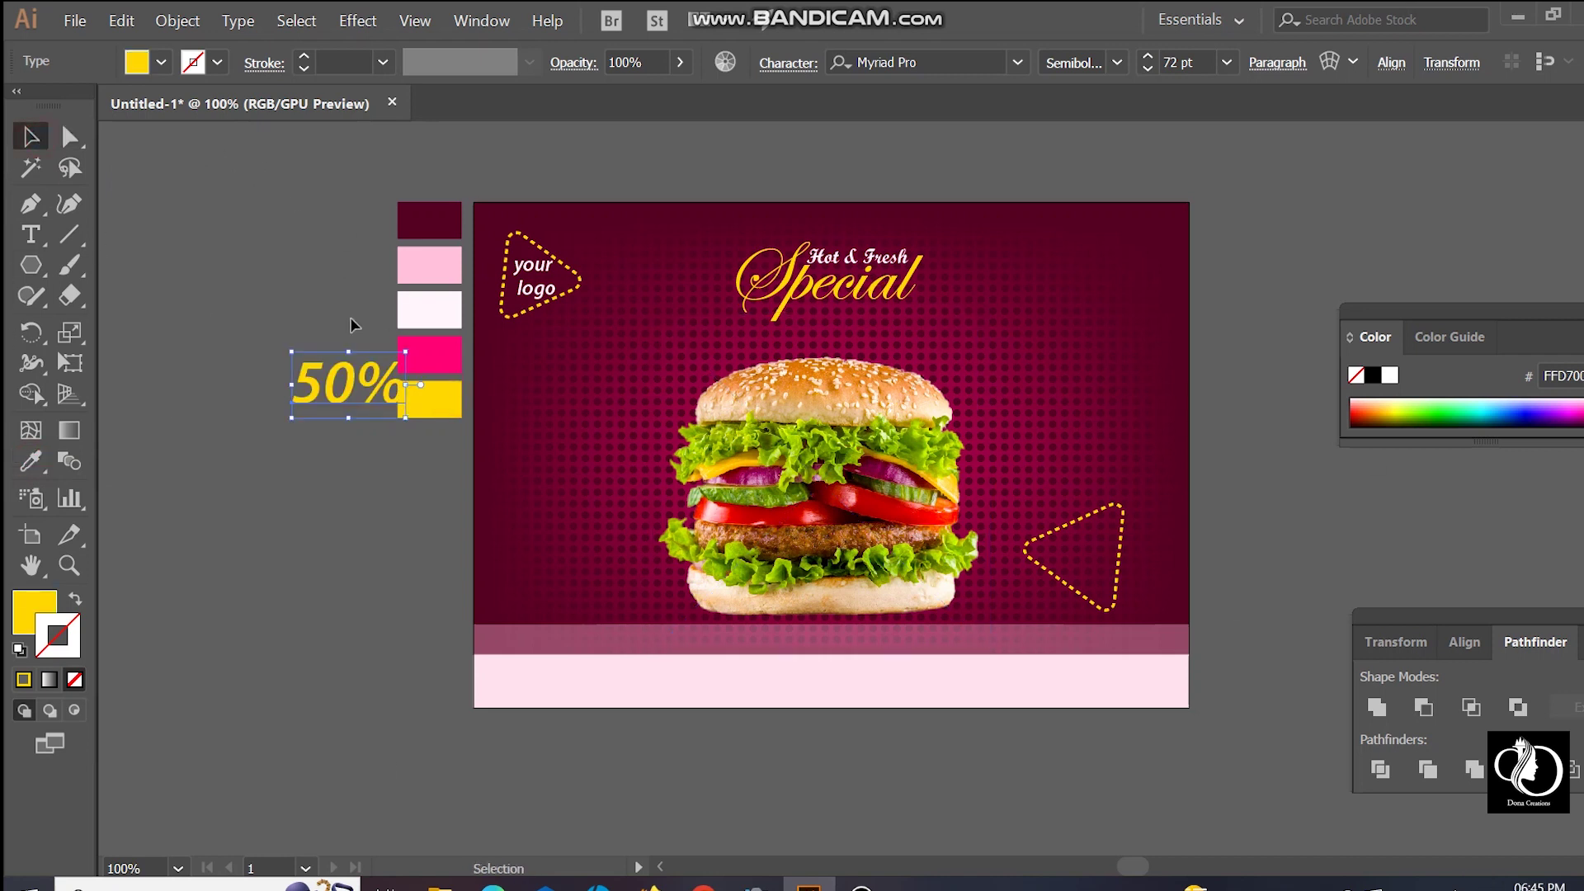
mouse_move(406, 358)
left_mouse_down()
mouse_move(378, 369)
mouse_move(1080, 544)
left_mouse_up()
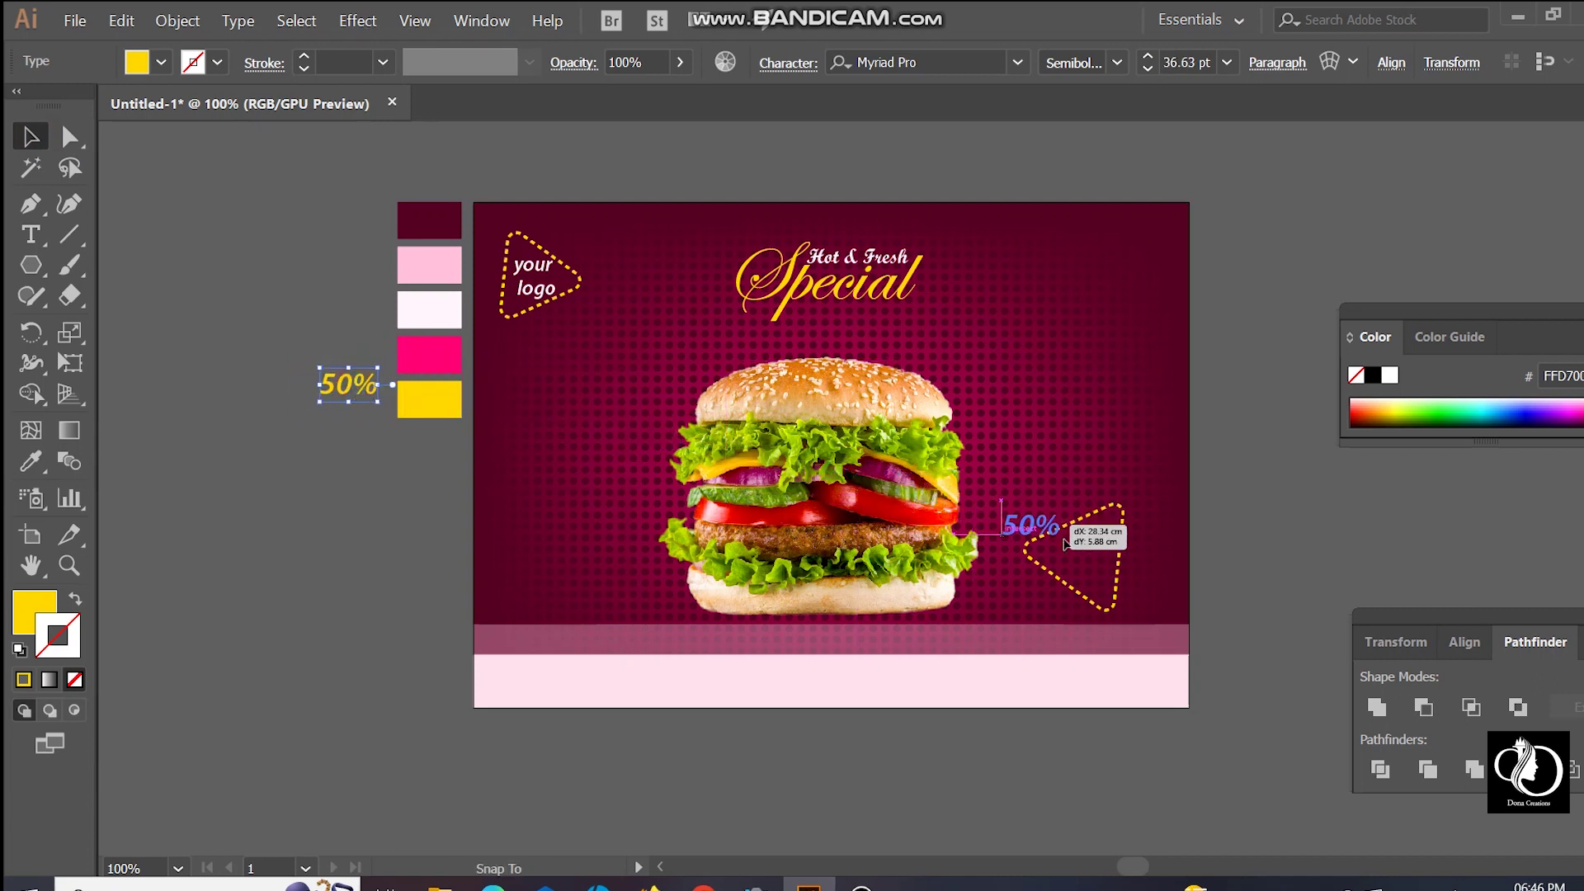
left_click_drag(1080, 544, 1082, 545)
left_click(1258, 501)
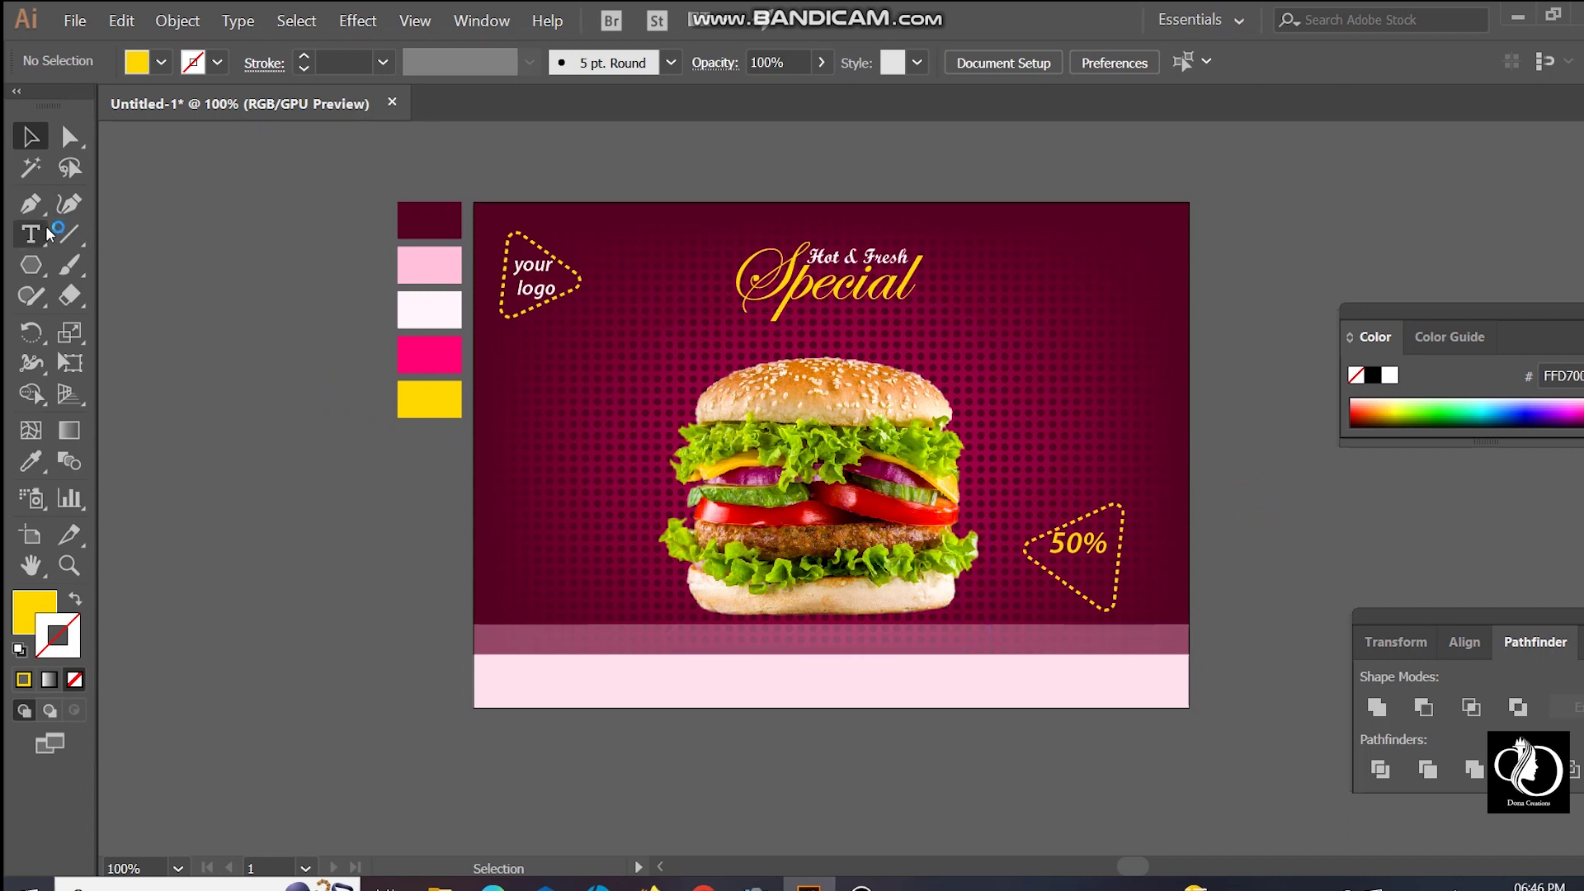
Step: Add pale pink 'off' text, shrink it, and set it under the 50%
left_click(41, 236)
left_click(217, 316)
type("off")
left_click(29, 138)
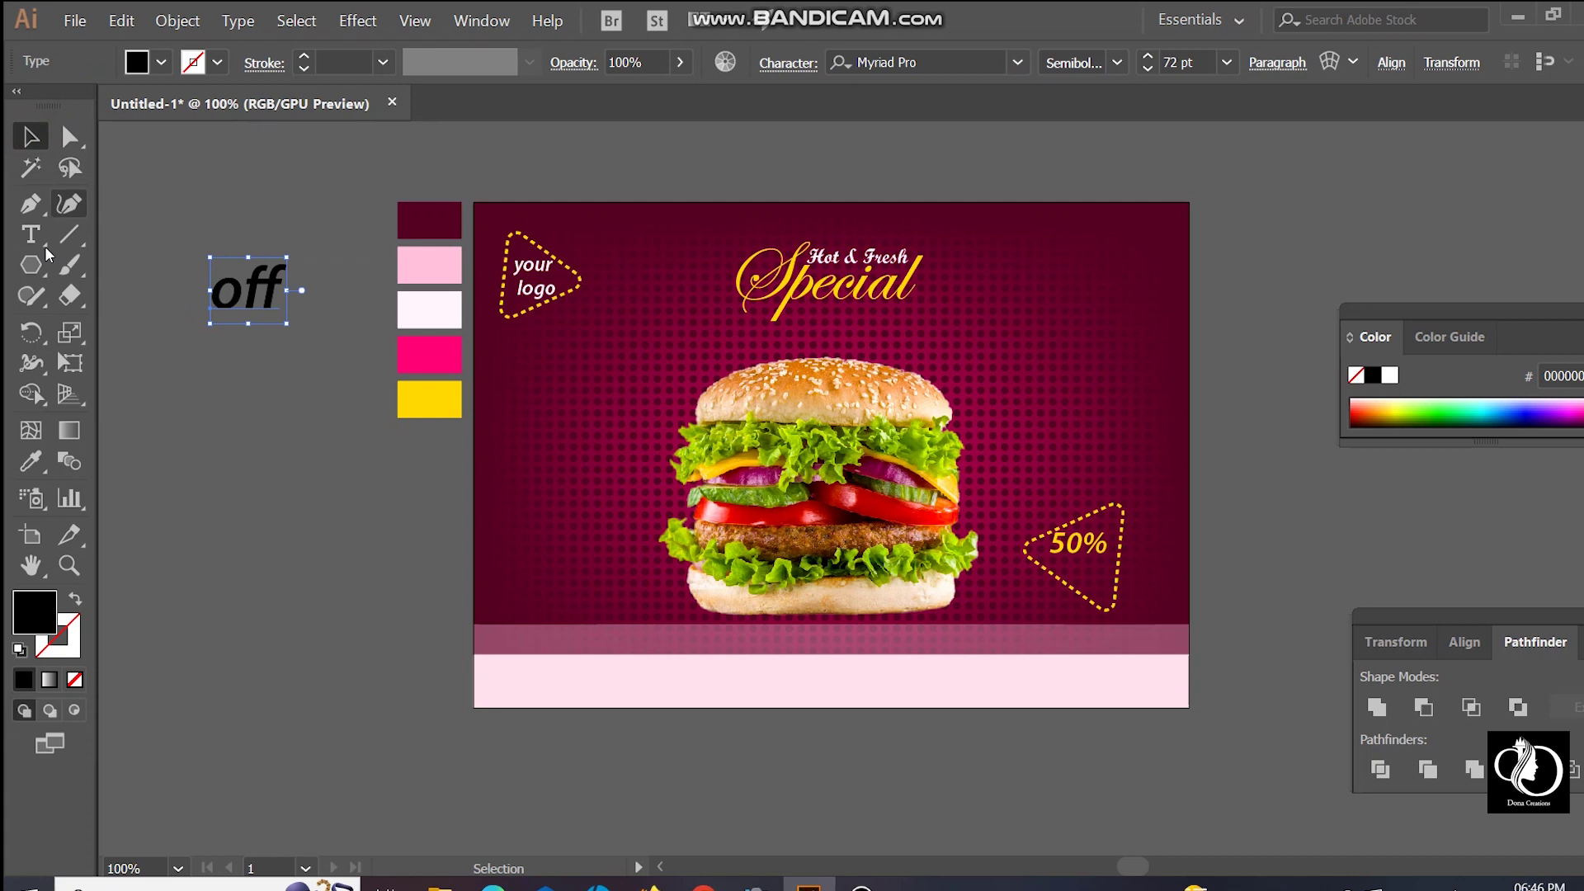
left_click(30, 464)
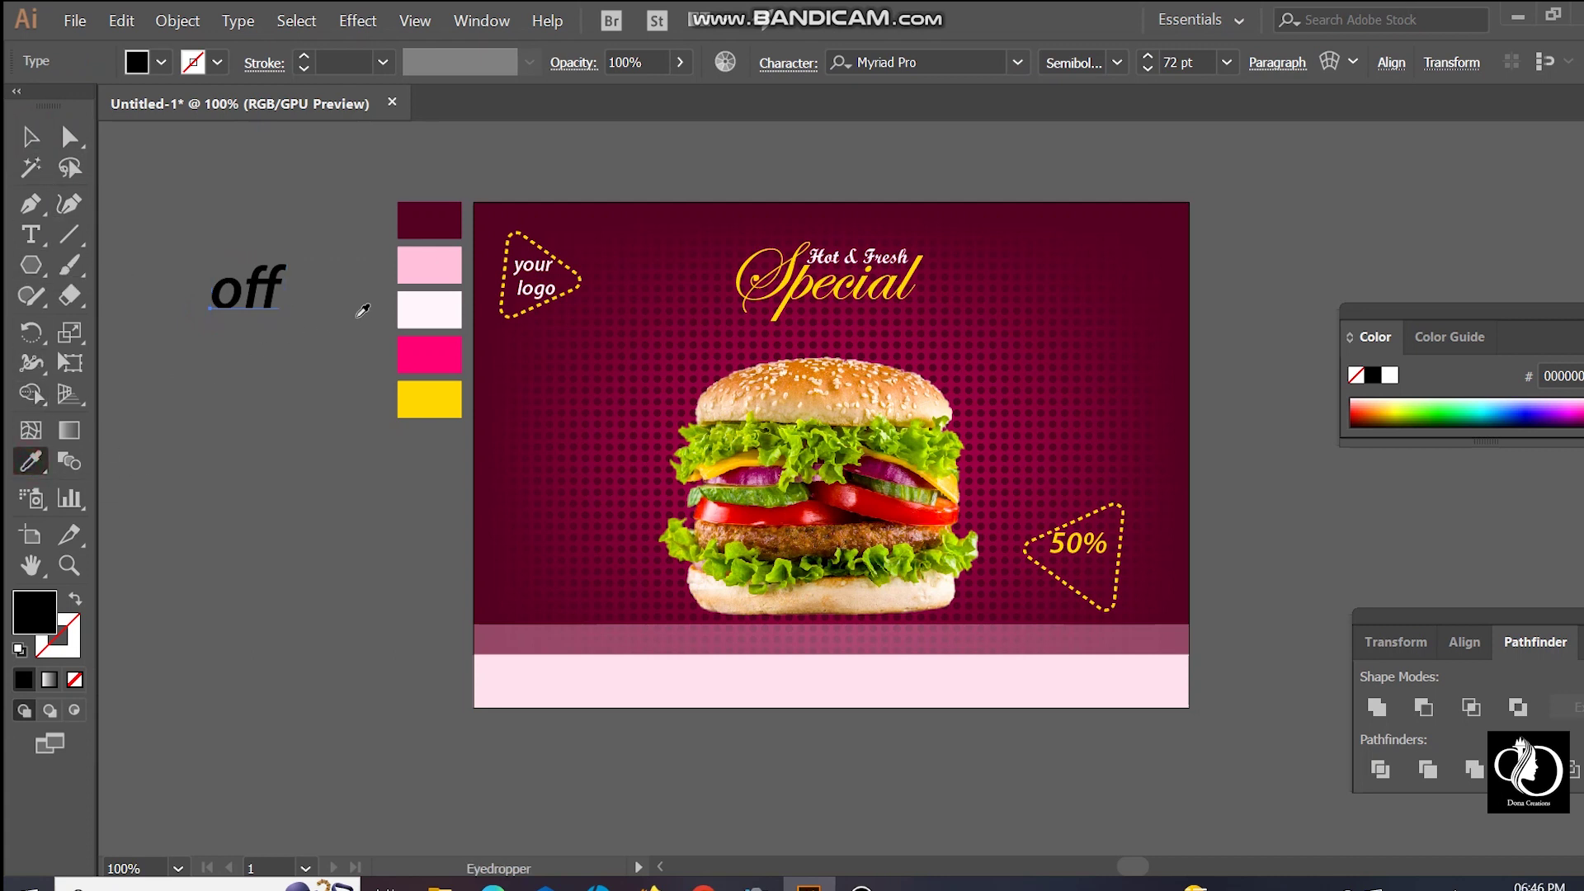
left_click(425, 304)
left_click(23, 150)
mouse_move(280, 256)
left_mouse_down()
mouse_move(268, 274)
mouse_move(1108, 578)
mouse_move(1080, 563)
left_mouse_up()
left_click(1287, 548)
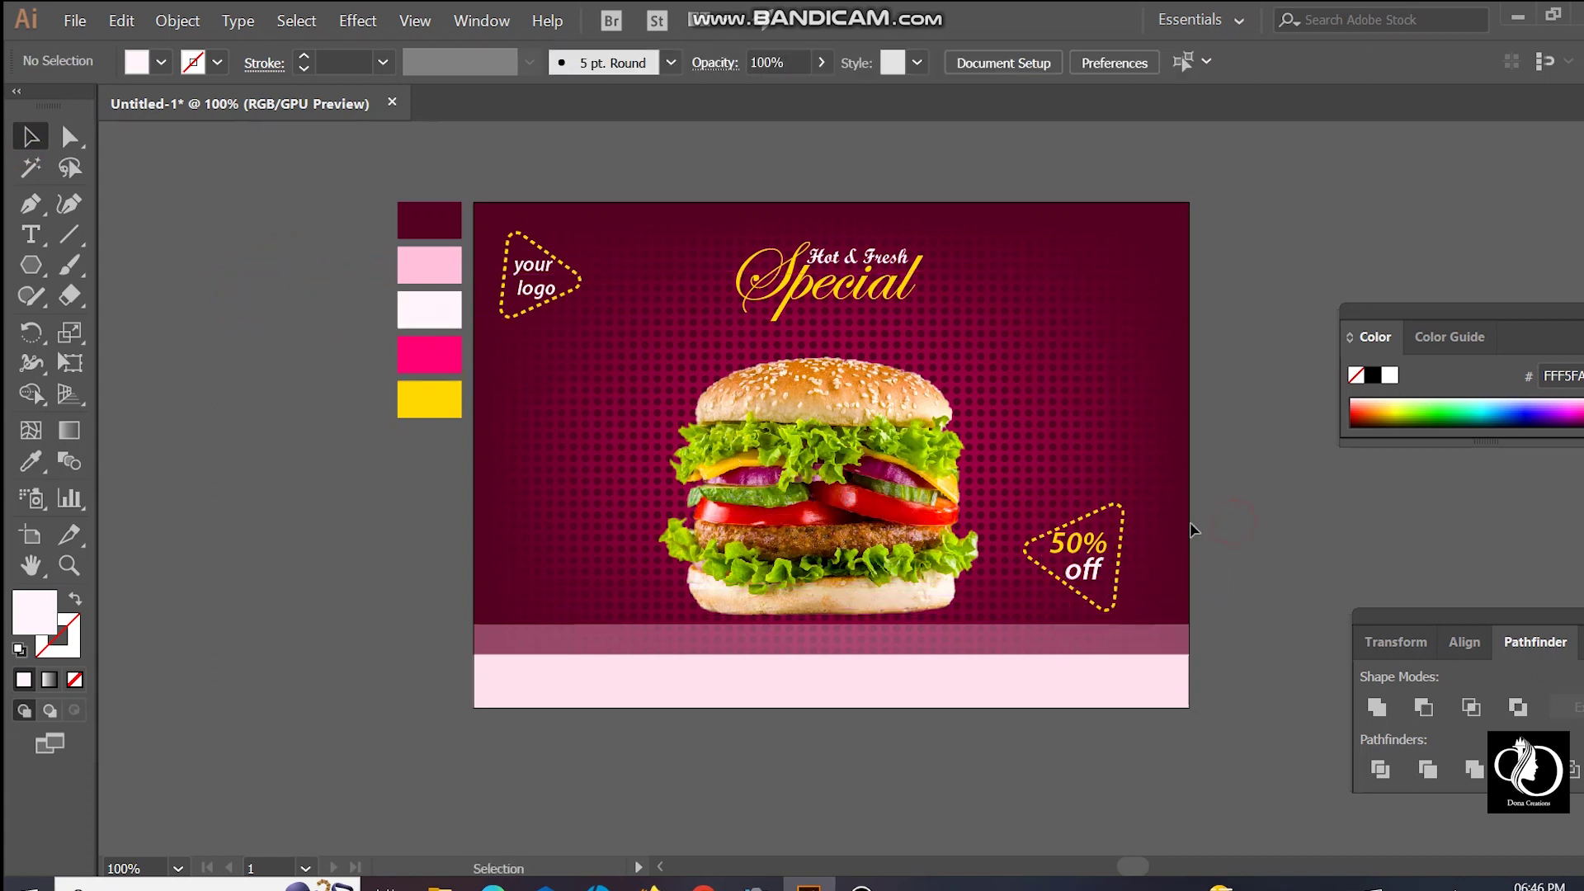
Step: Tilt the right dashed triangle holding 50% off slightly
left_click(1125, 517)
left_click_drag(1129, 498, 1136, 495)
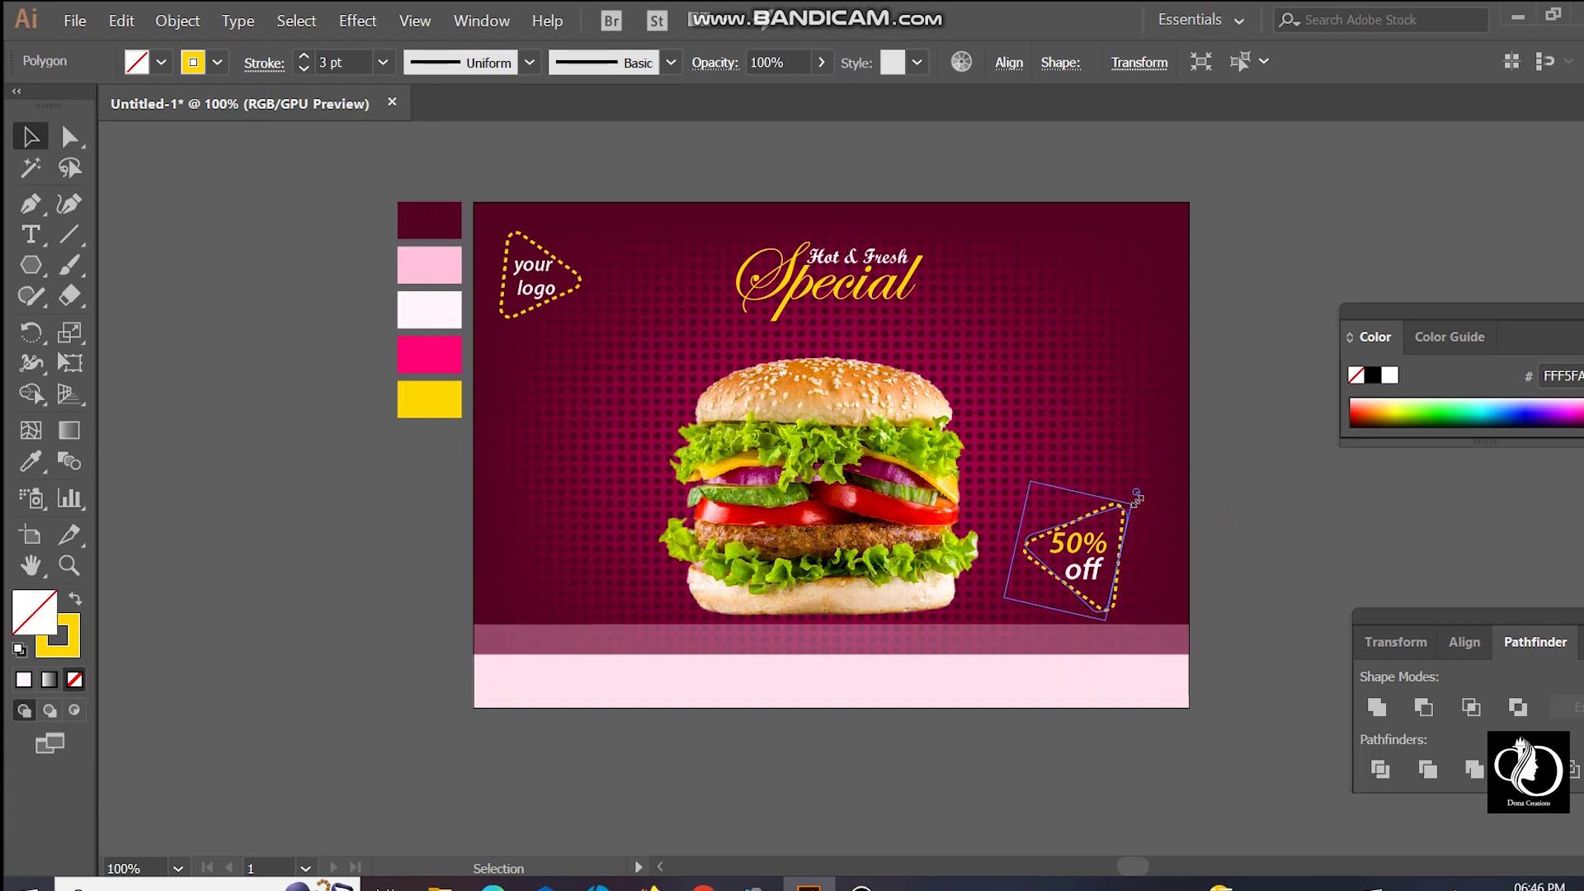
left_click(1324, 467)
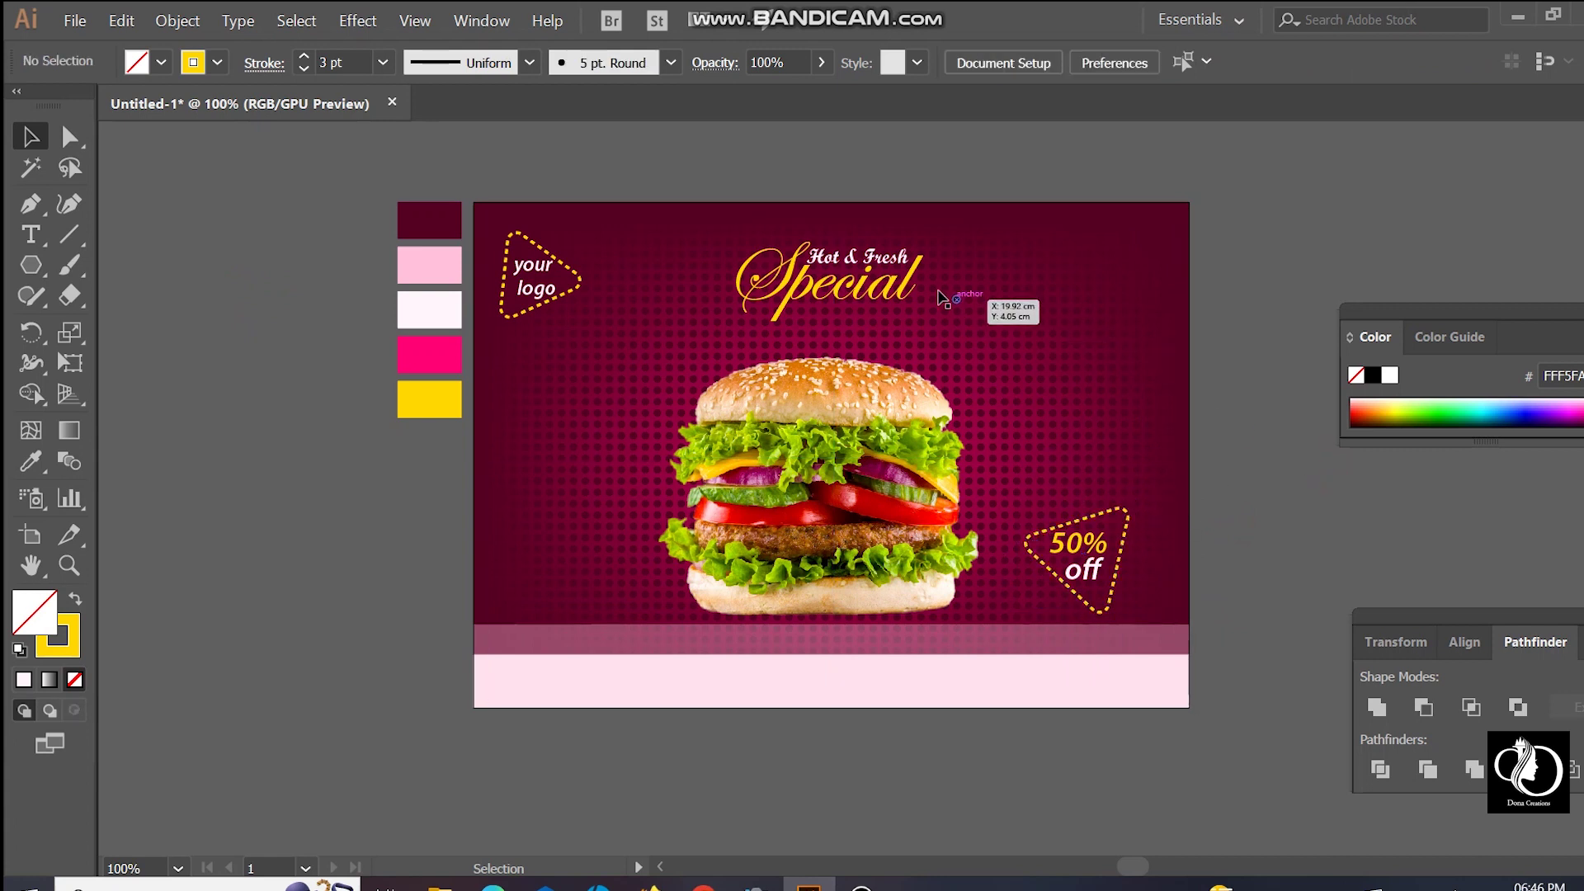
Step: Shift the Hot & Fresh text and enlarge the Special title
left_click_drag(890, 259, 901, 303)
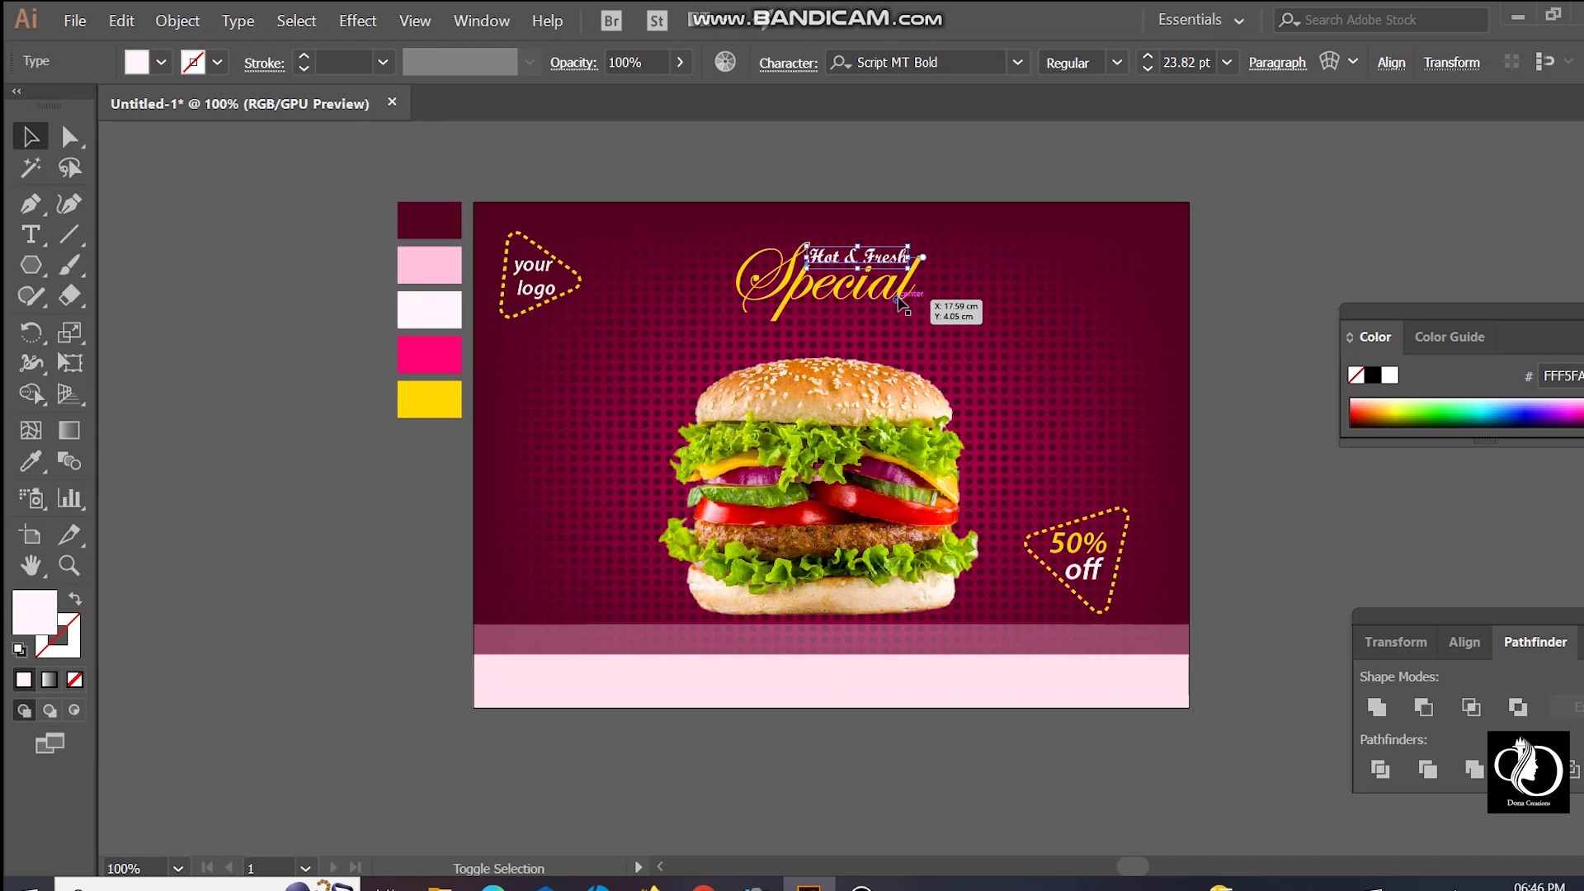
left_click(939, 142)
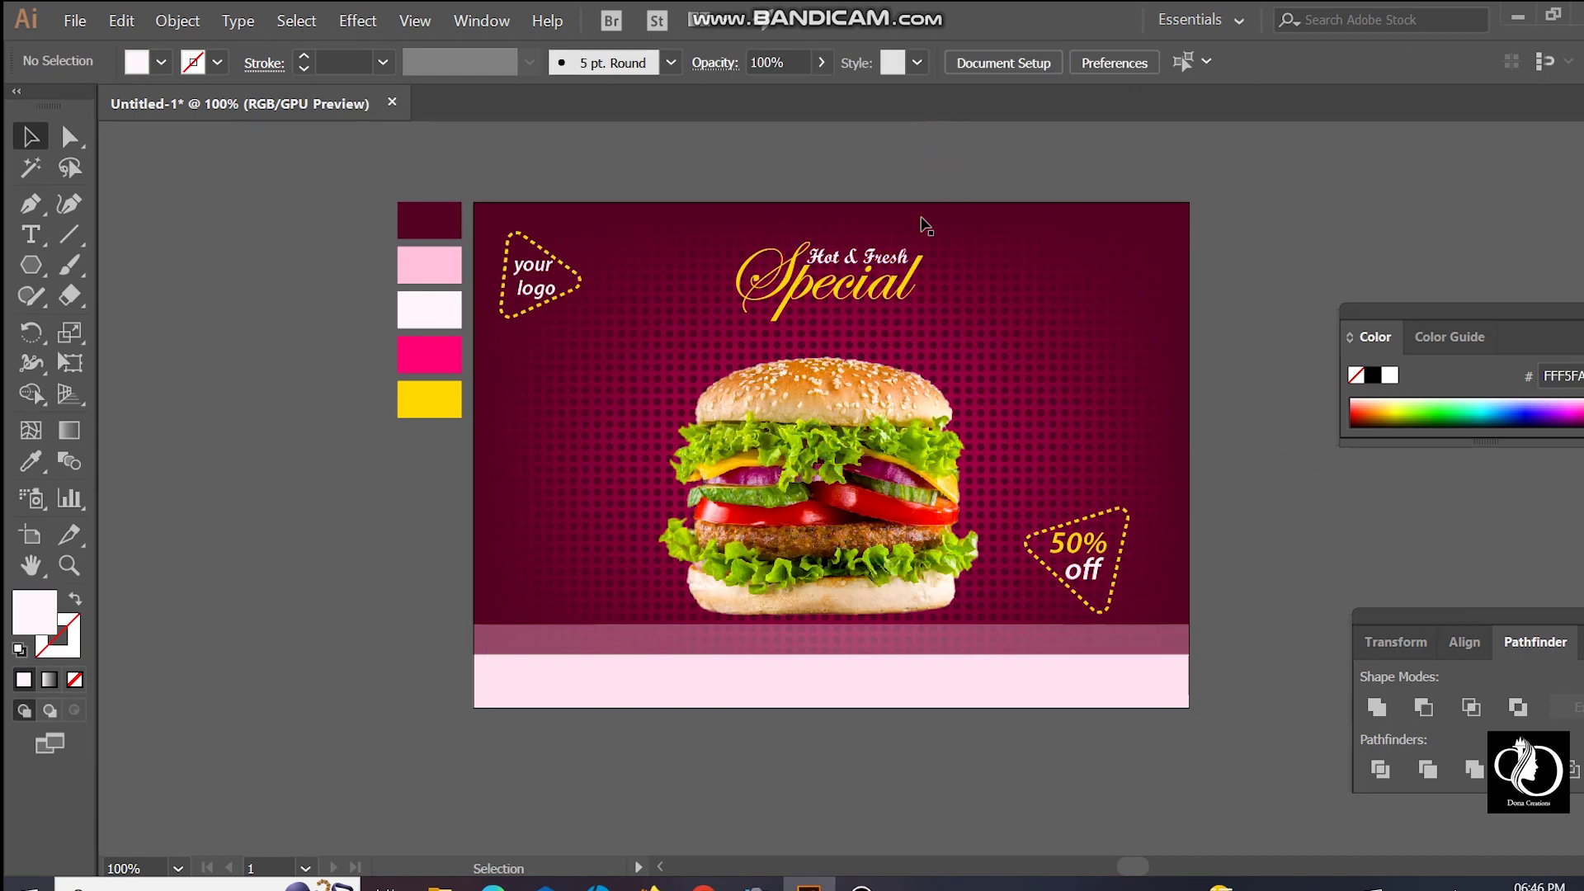
left_click(949, 284)
left_click(969, 132)
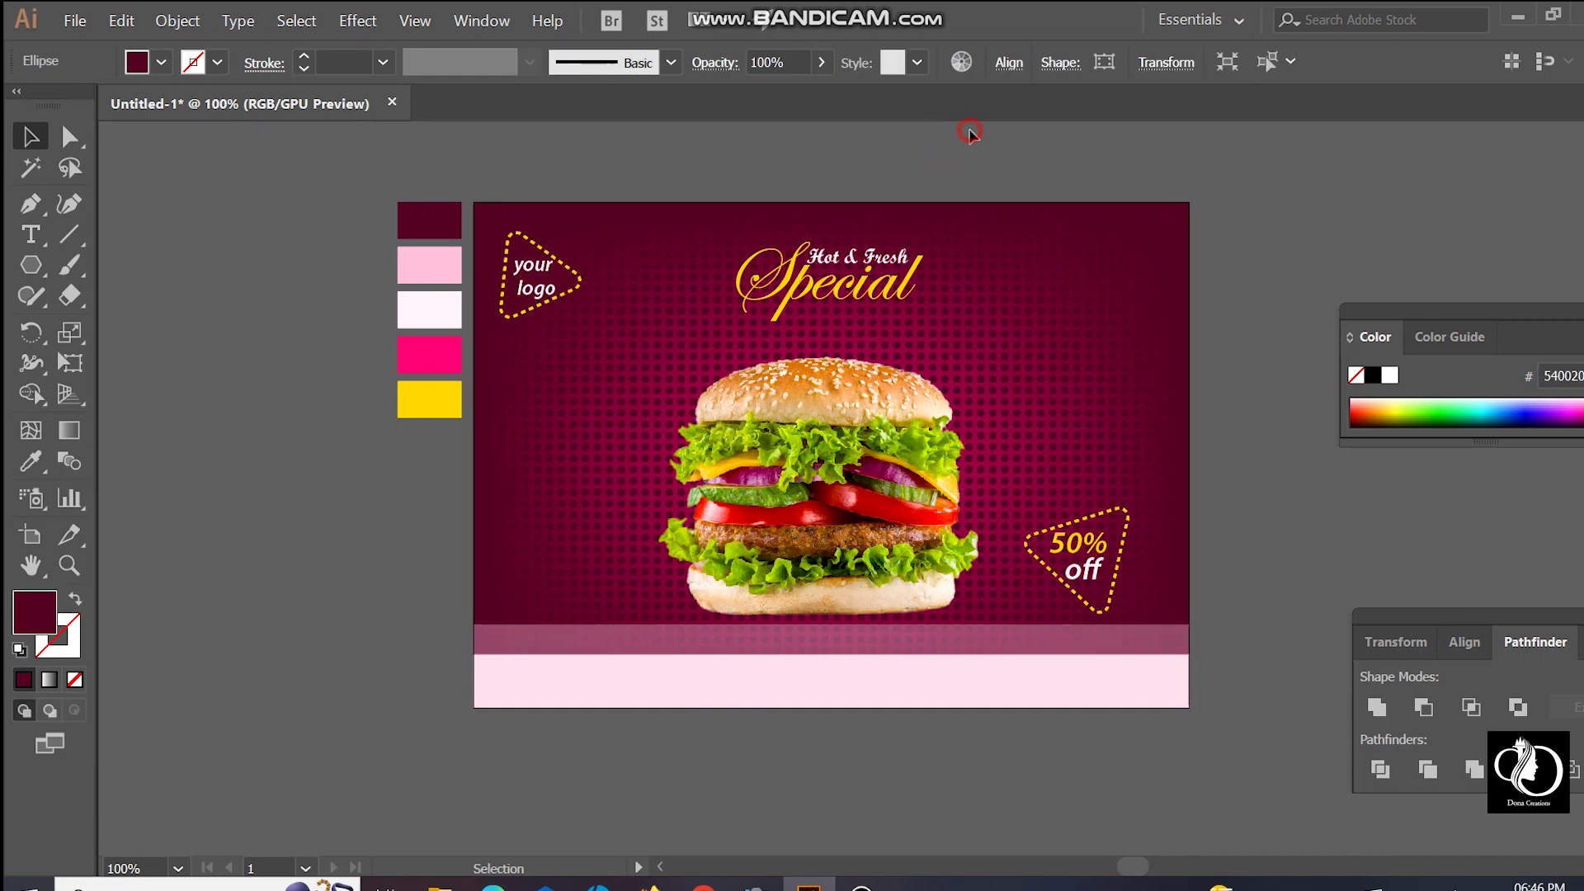
key("ctrl+plus")
key("ctrl+plus")
left_click_drag(946, 283, 909, 473)
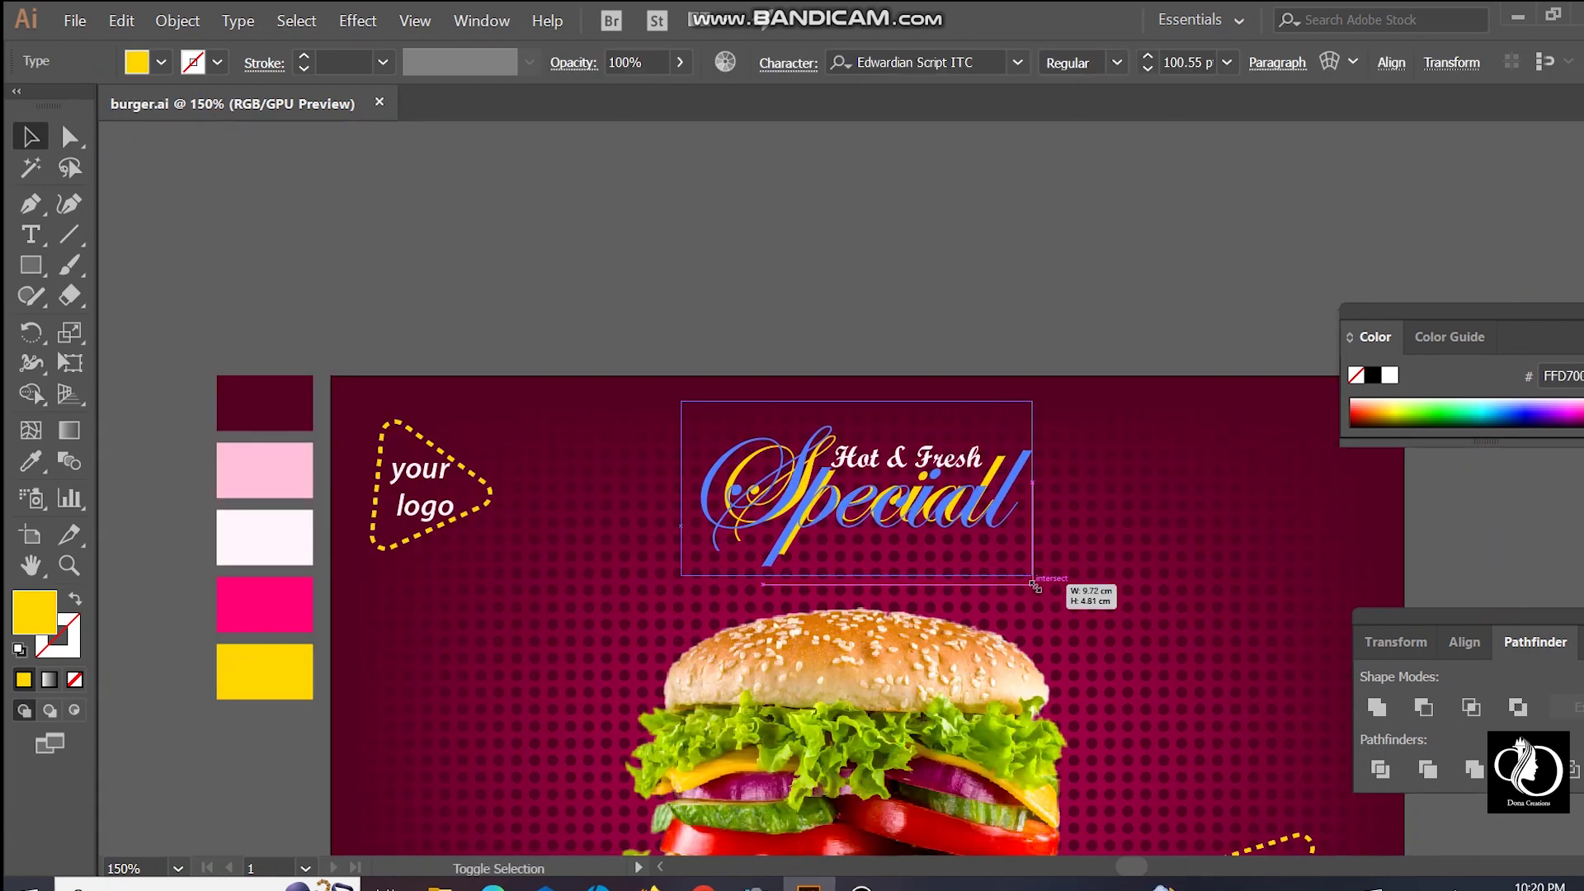
left_click_drag(1033, 584, 1038, 582)
Step: Enlarge Hot & Fresh slightly and nudge it right and down to sit above Special
left_click(1139, 206)
left_click(972, 468)
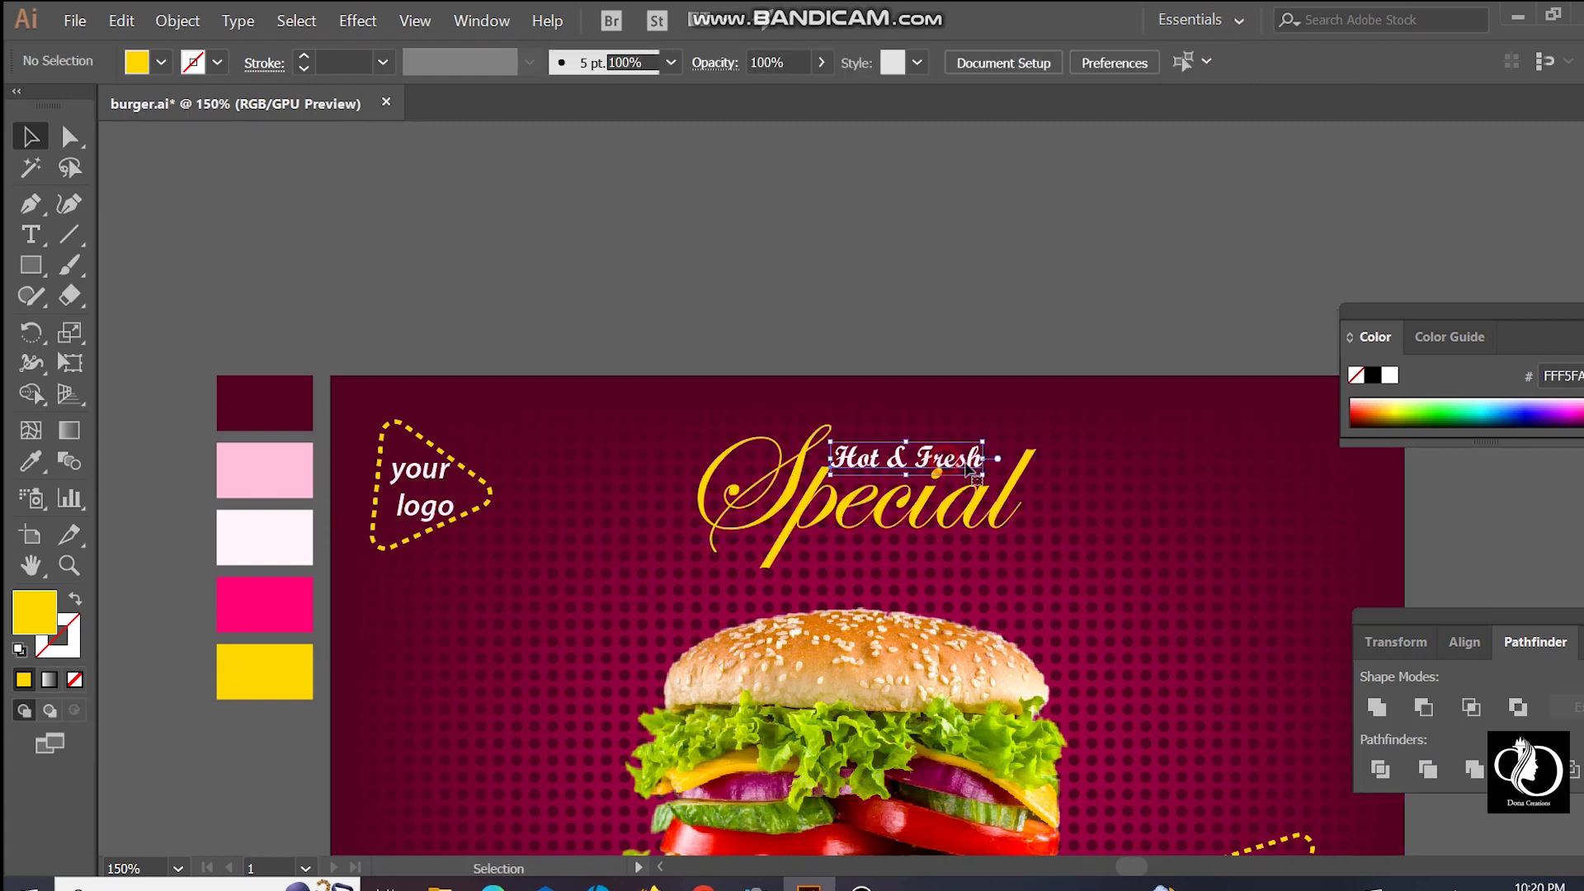
left_click_drag(993, 483, 1004, 480)
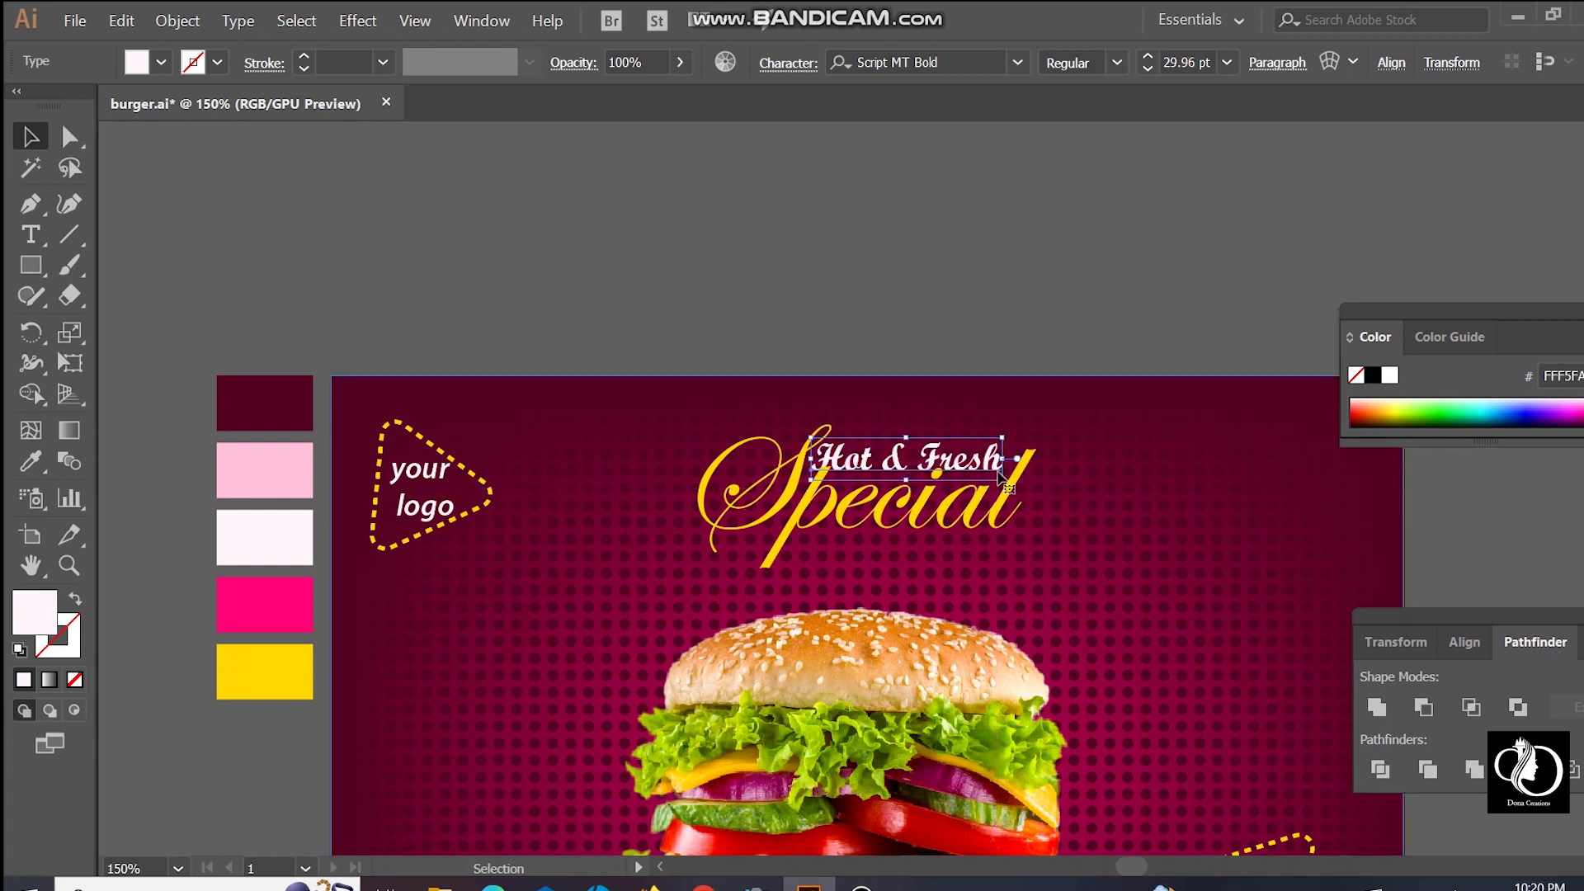
key("Right")
key("Right")
key("Right")
key("Right")
key("Right")
key("Right")
key("Right")
key("Right")
key("Down")
key("Down")
key("Down")
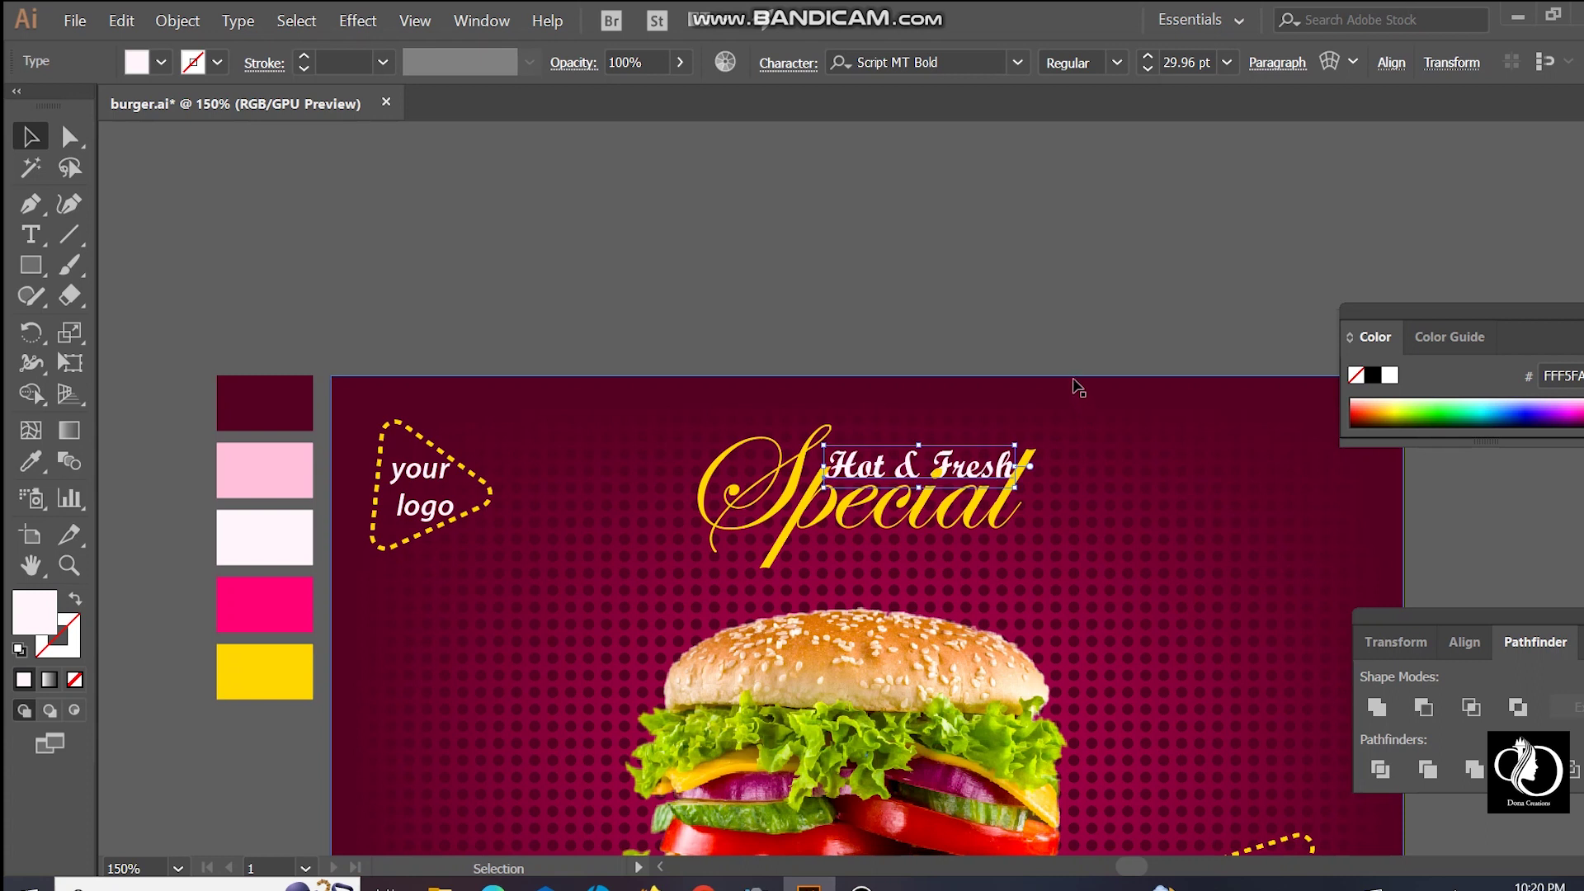
key("Down")
key("Down")
key("Down")
key("Down")
key("Up")
key("Up")
key("Up")
key("Up")
key("Up")
key("Up")
left_click(1042, 271)
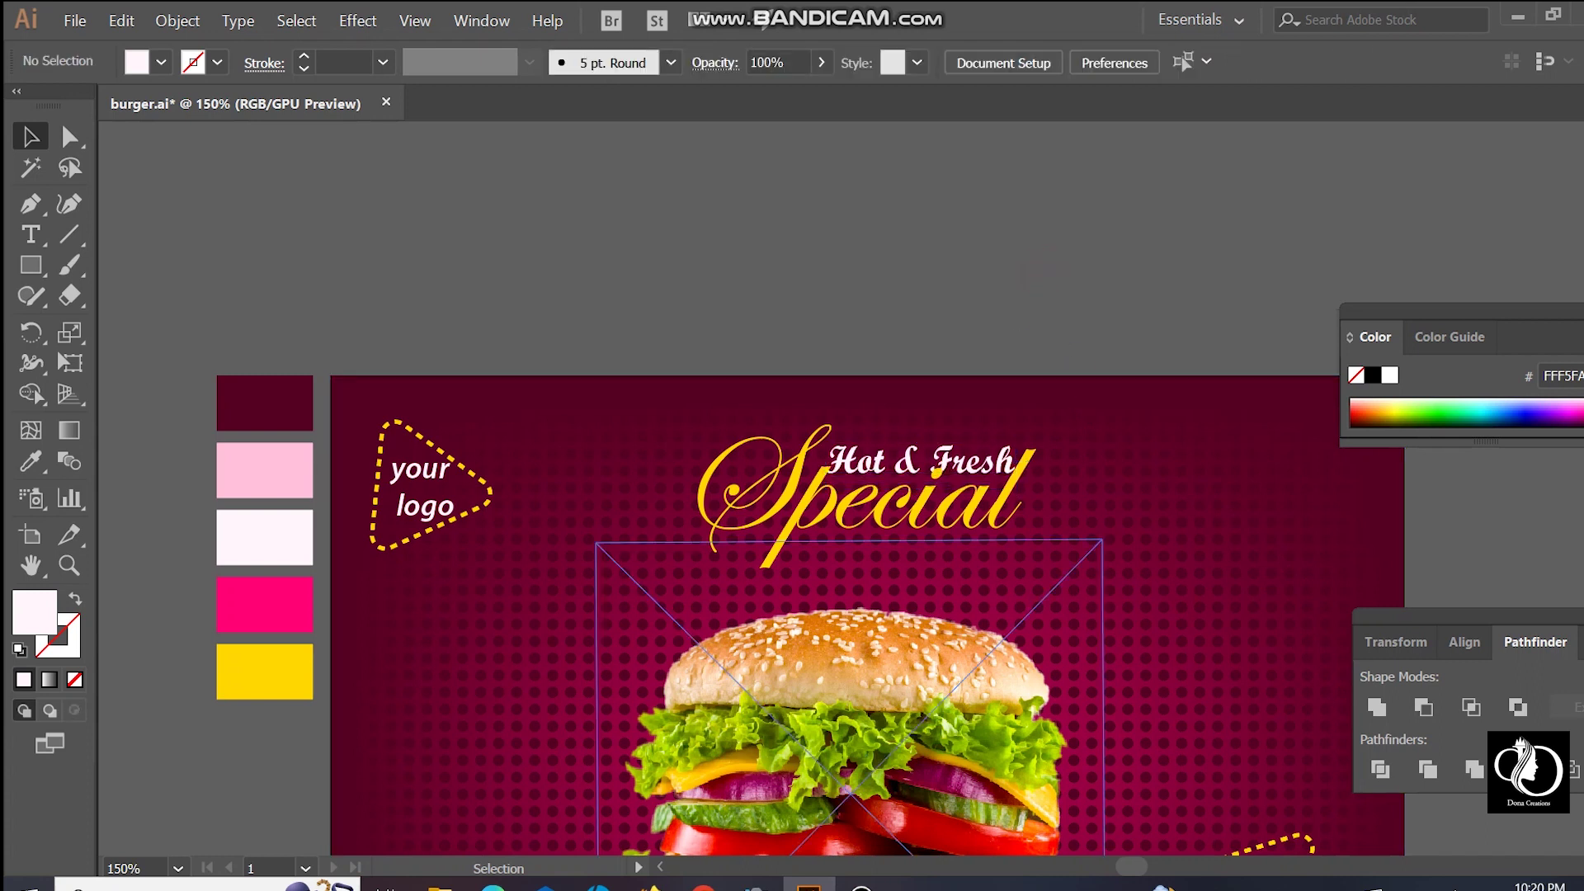
scroll(1041, 271, "down", 3)
key("ctrl+minus")
Step: Place two flame images on the burger, one tilted on its left side, one rotated on its right edge
left_click_drag(177, 433, 741, 603)
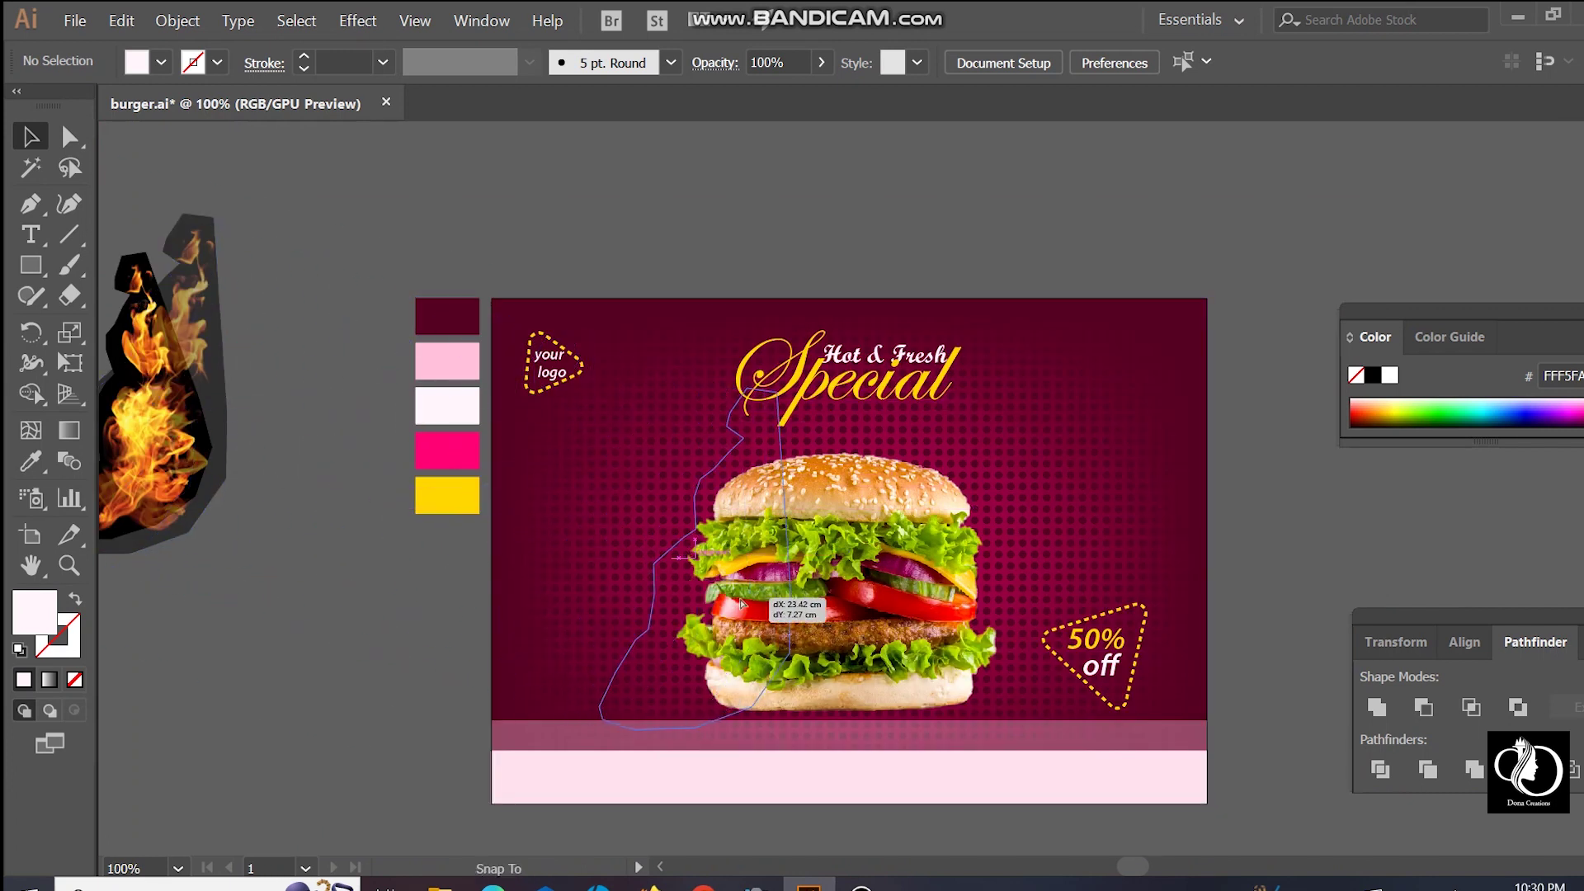
mouse_move(741, 603)
left_mouse_down()
mouse_move(716, 625)
mouse_move(690, 596)
left_mouse_up()
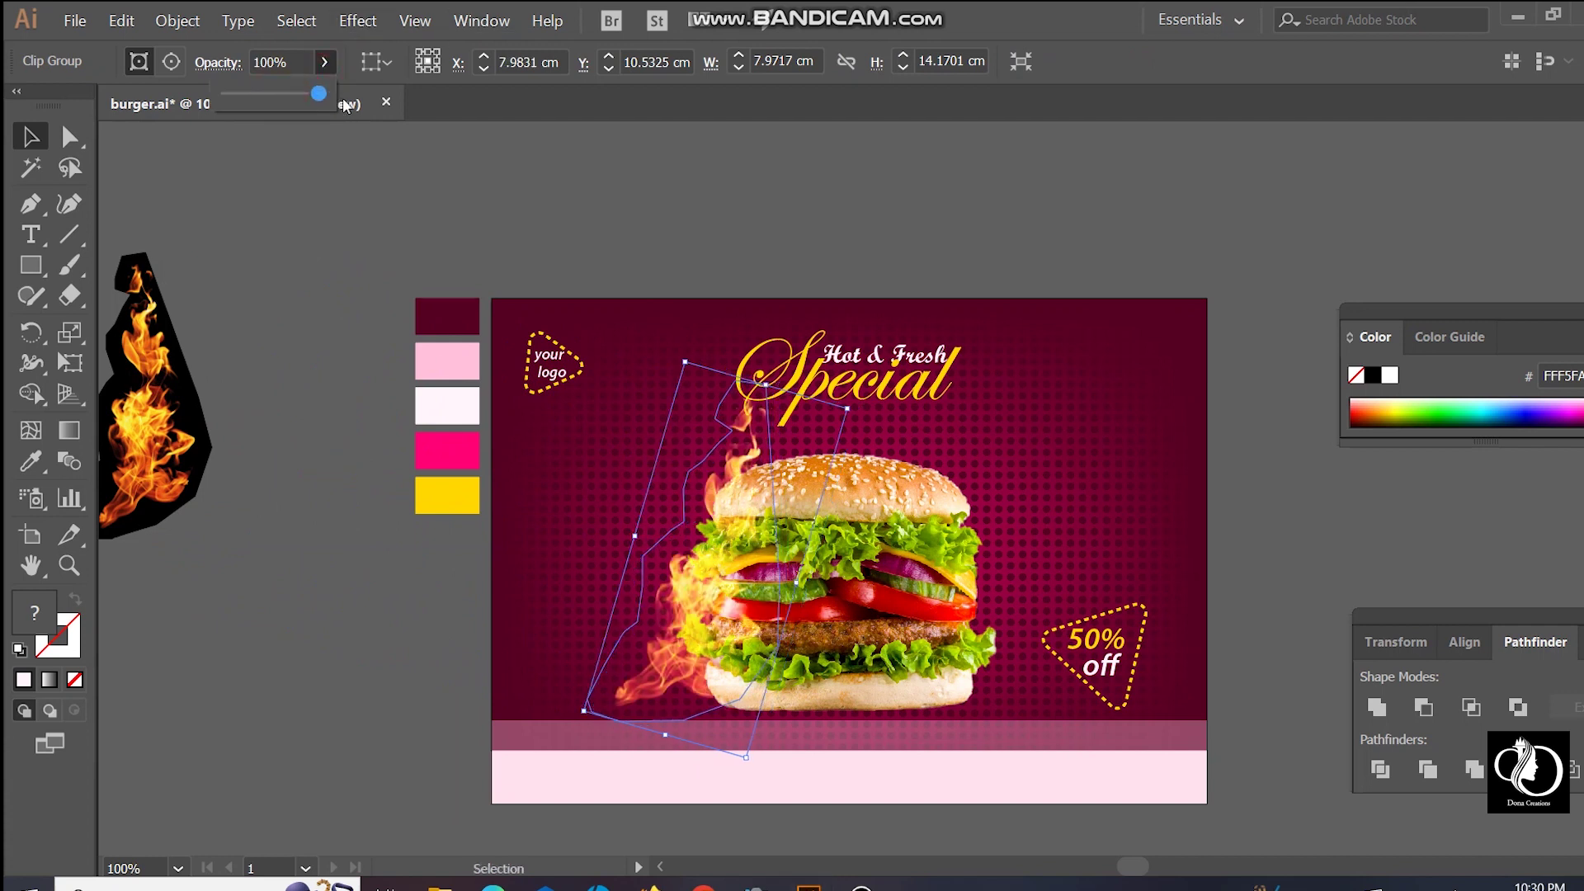
left_click_drag(740, 553, 699, 557)
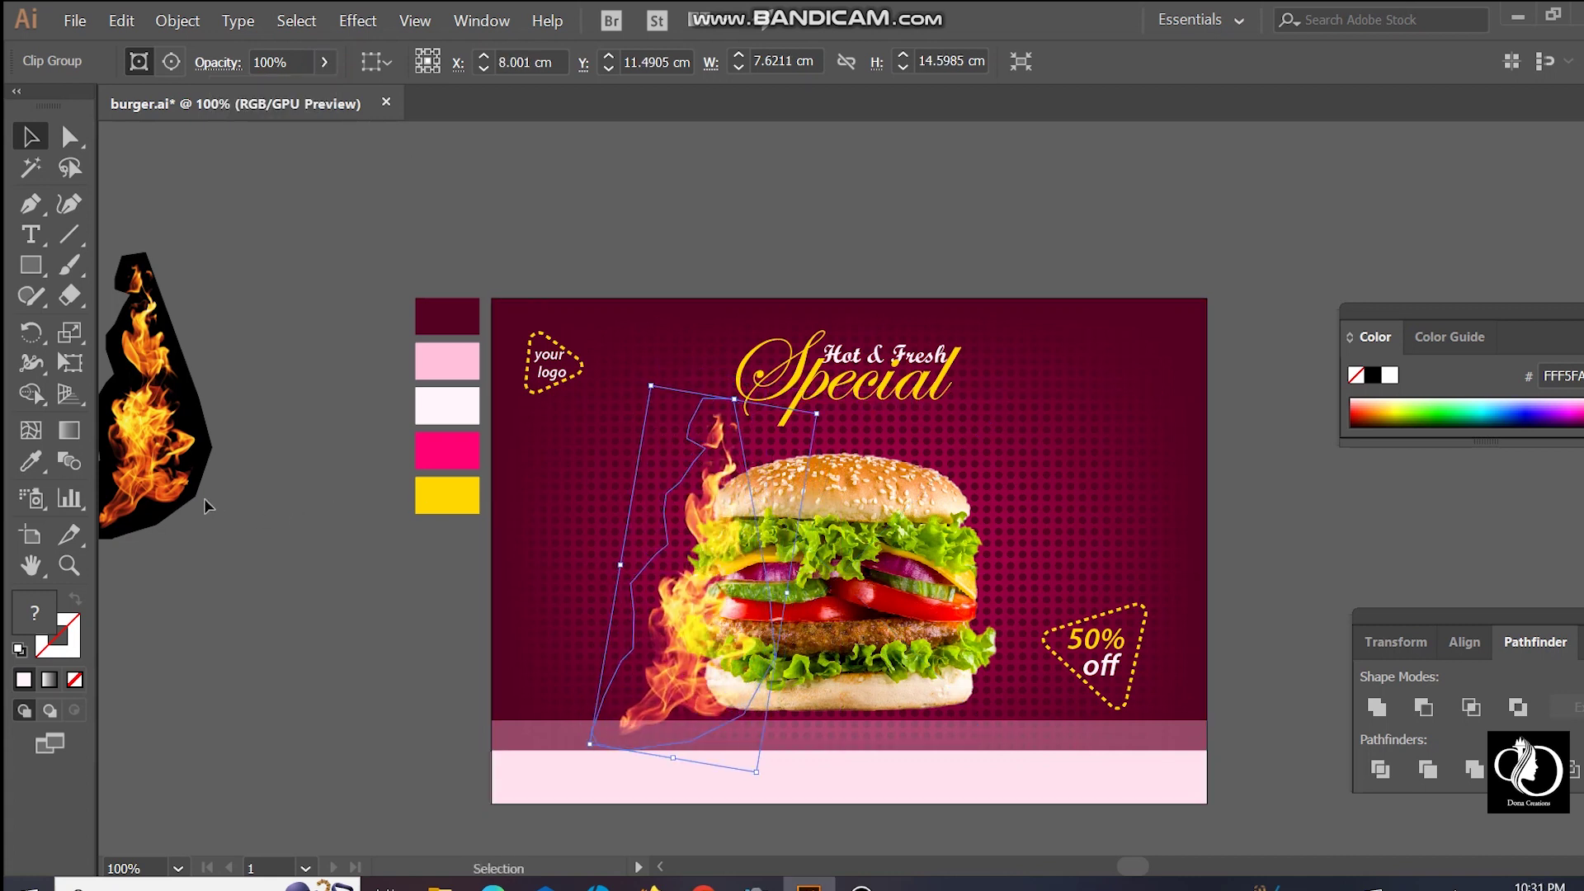
left_click_drag(178, 467, 931, 670)
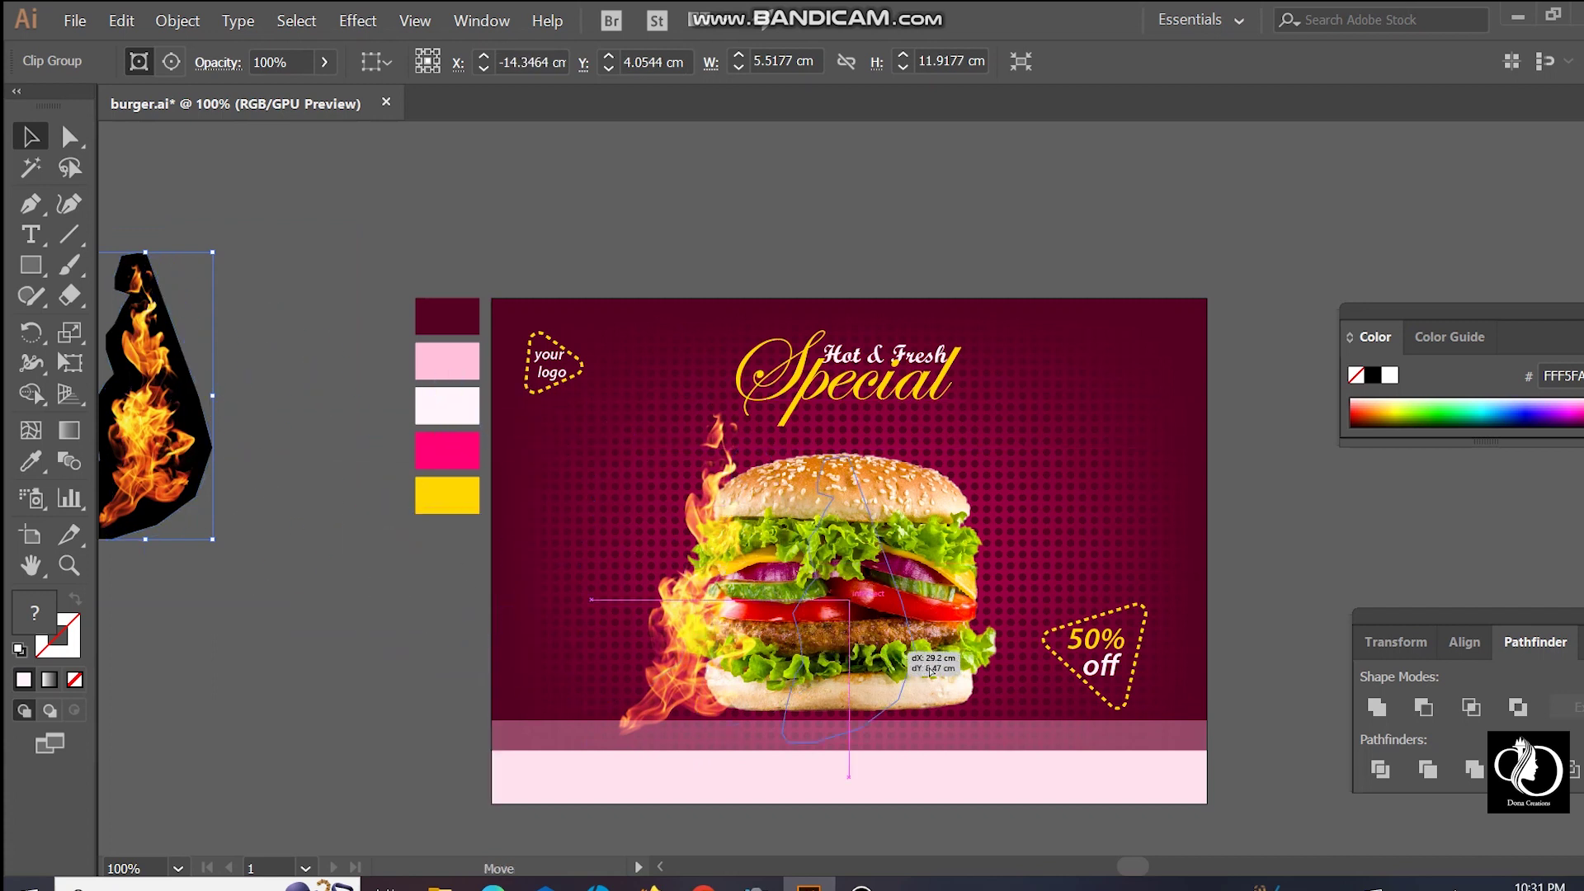
left_click_drag(931, 670, 977, 670)
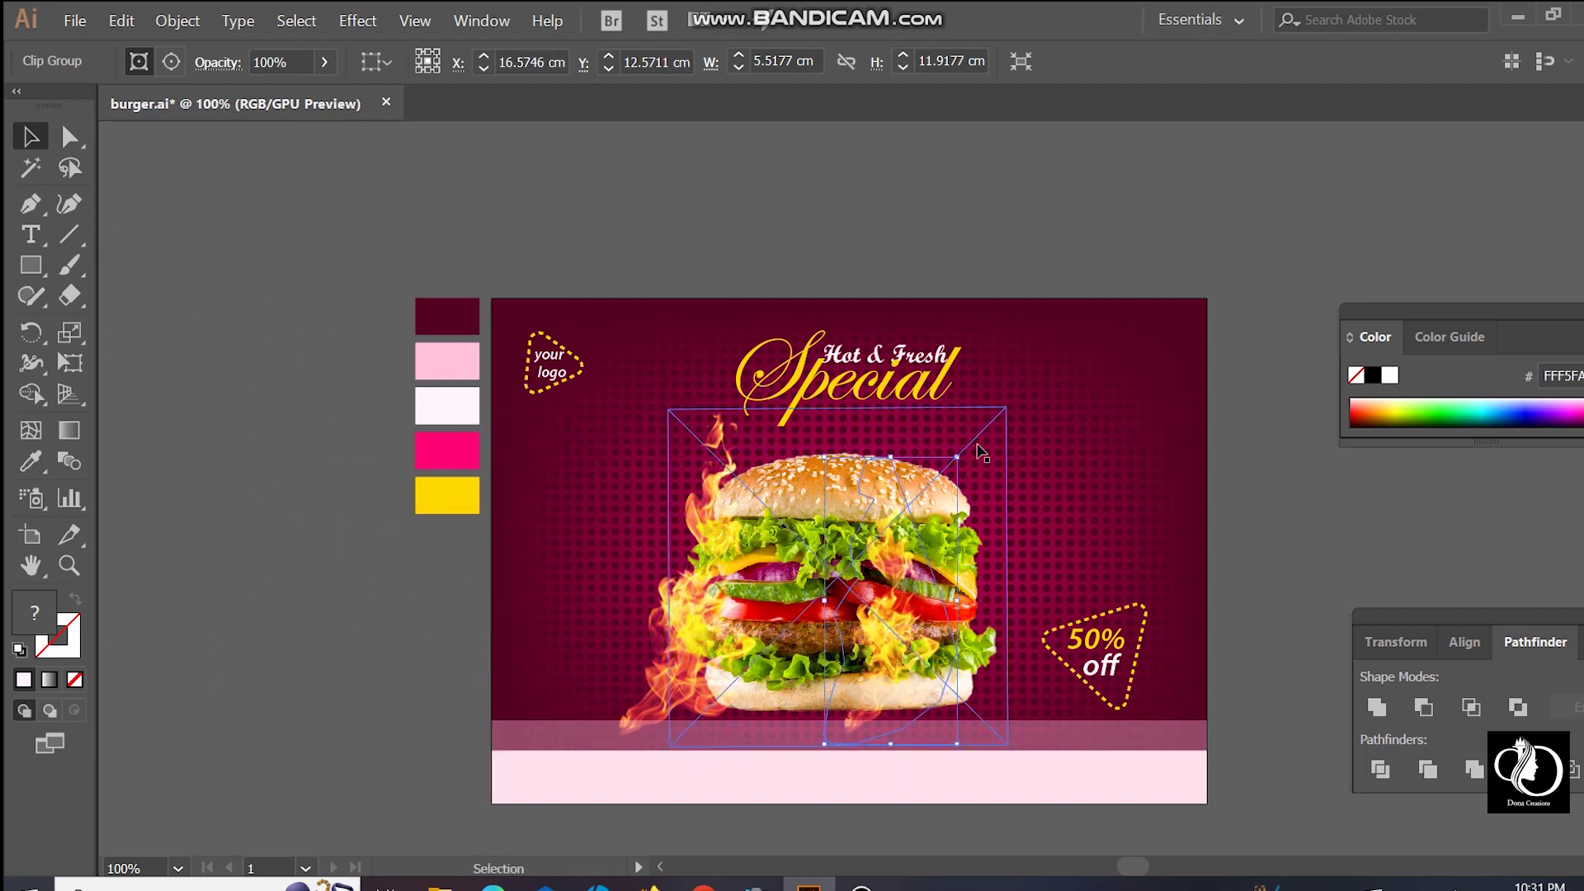
mouse_move(967, 452)
left_mouse_down()
mouse_move(923, 600)
mouse_move(942, 582)
left_mouse_up()
left_click_drag(1033, 452, 1039, 441)
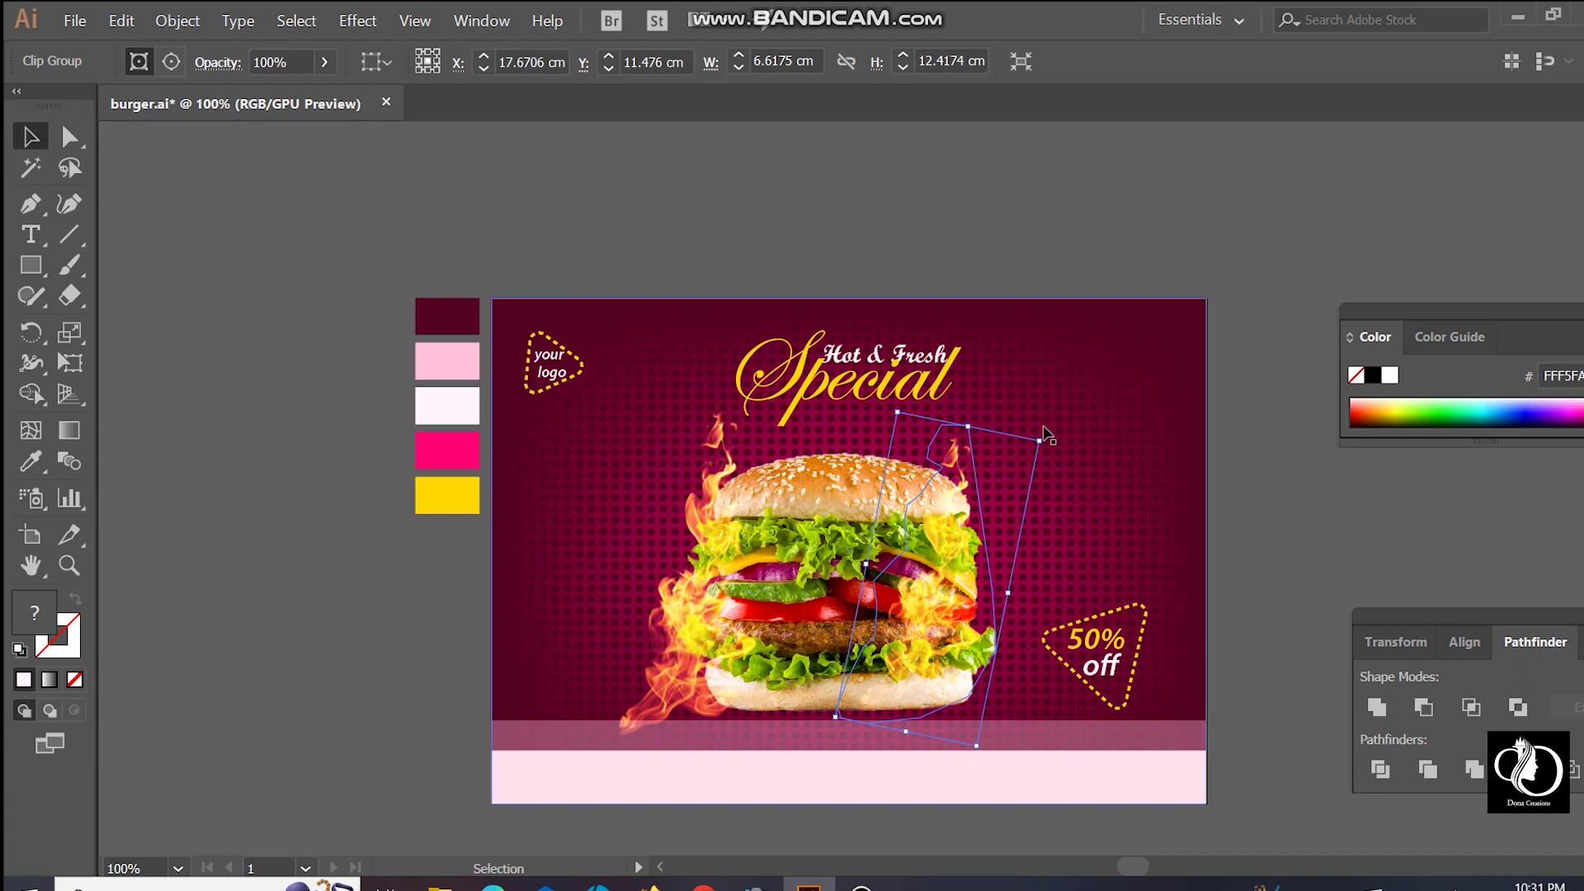
left_click_drag(1047, 437, 1065, 447)
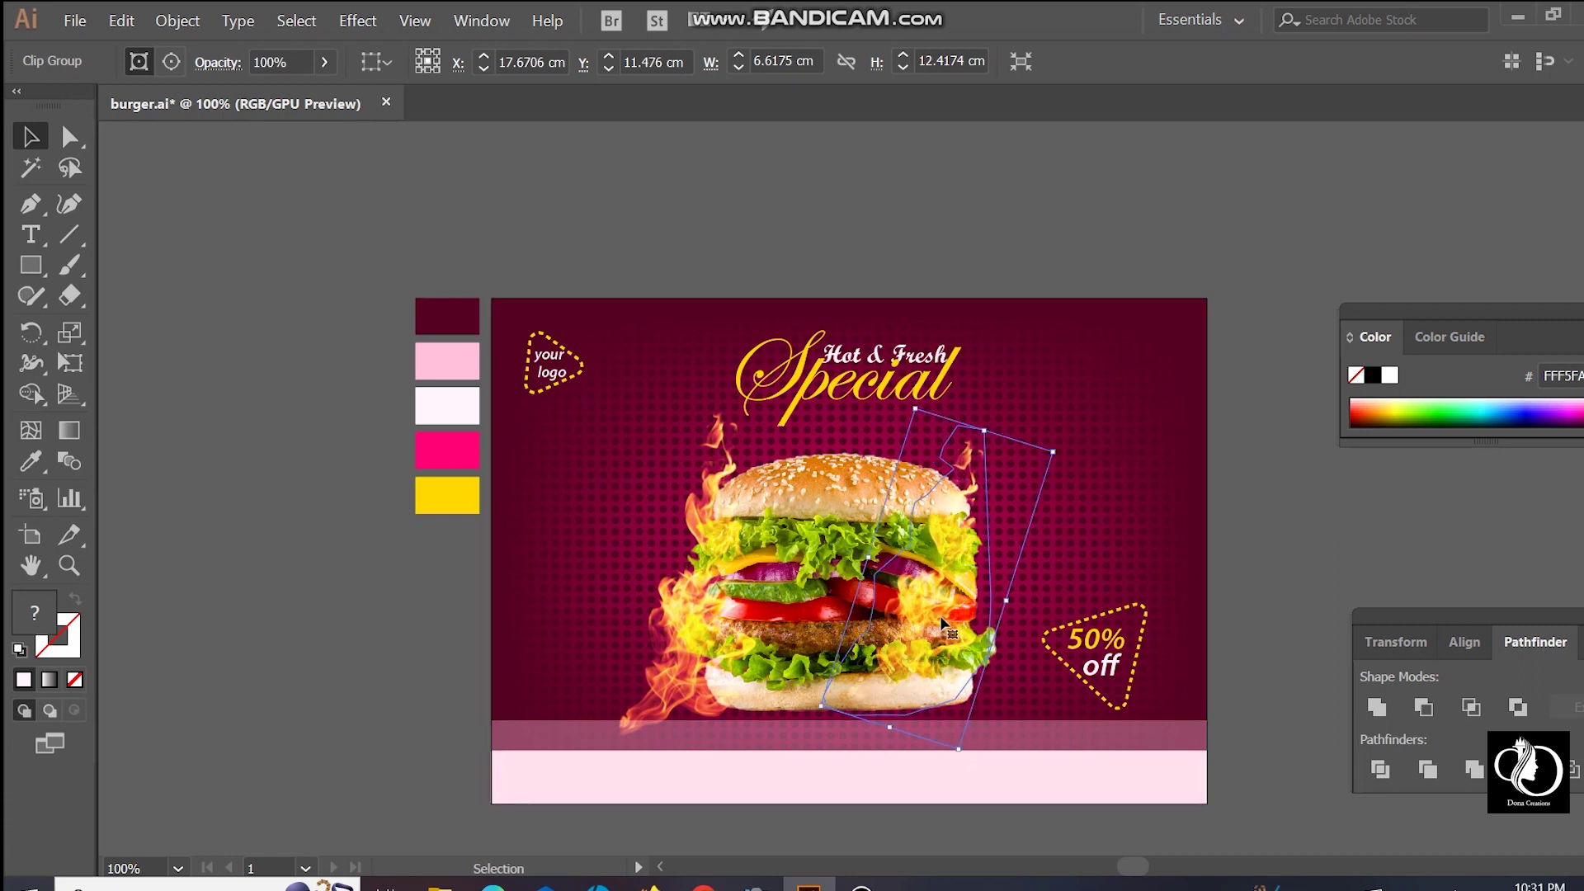
left_click_drag(946, 613, 975, 617)
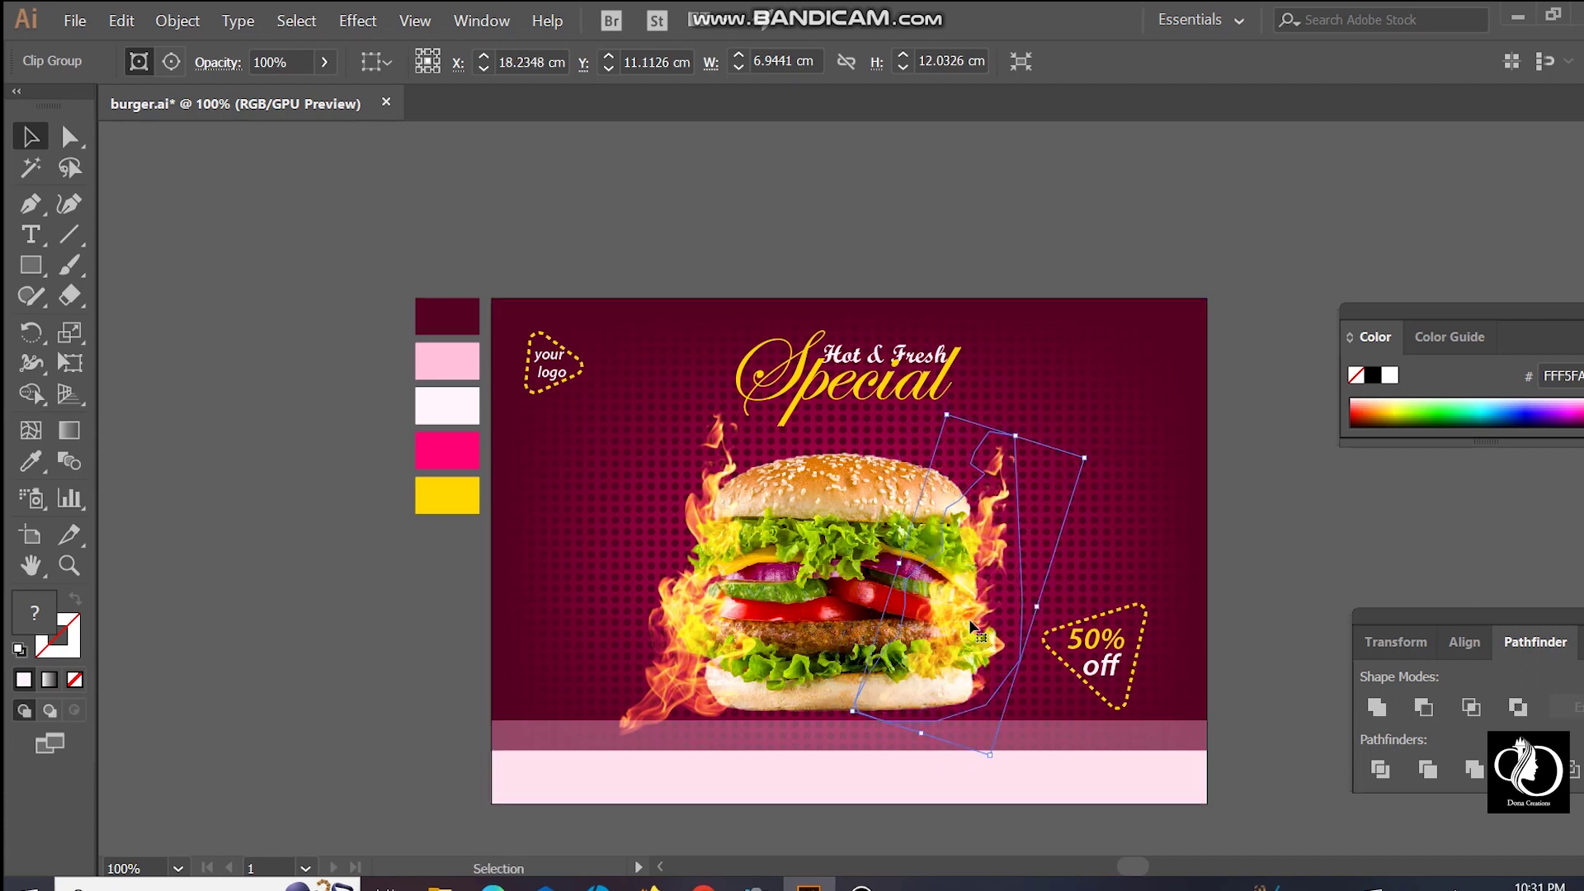
left_click_drag(975, 617, 953, 621)
Step: Bring the flames in front of the burger
left_click(803, 611, "shift")
right_click(804, 615)
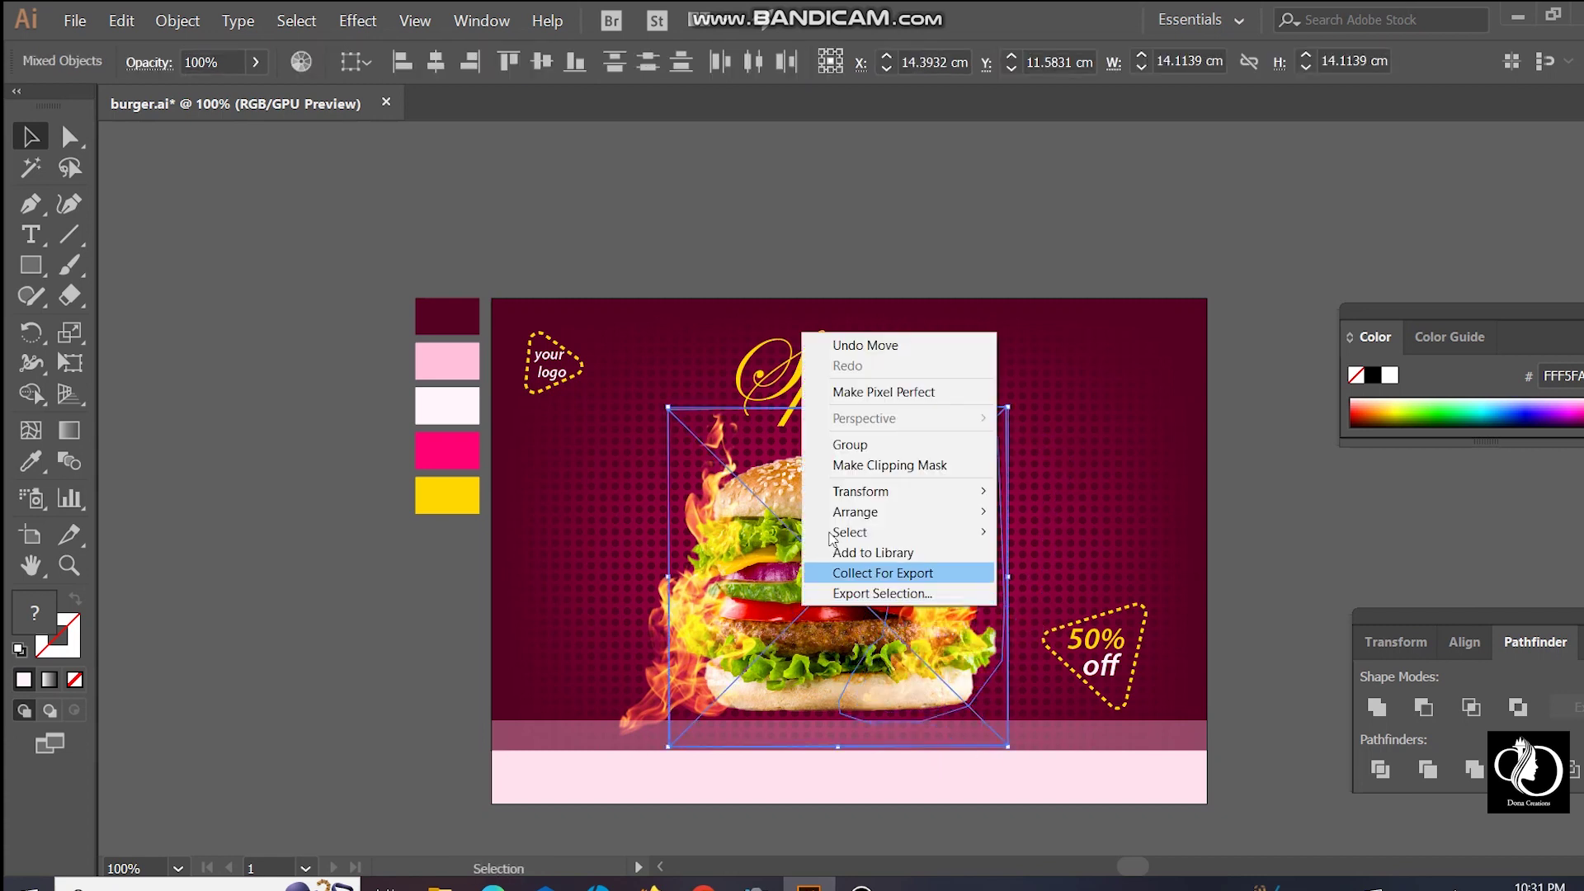
left_click(1089, 505)
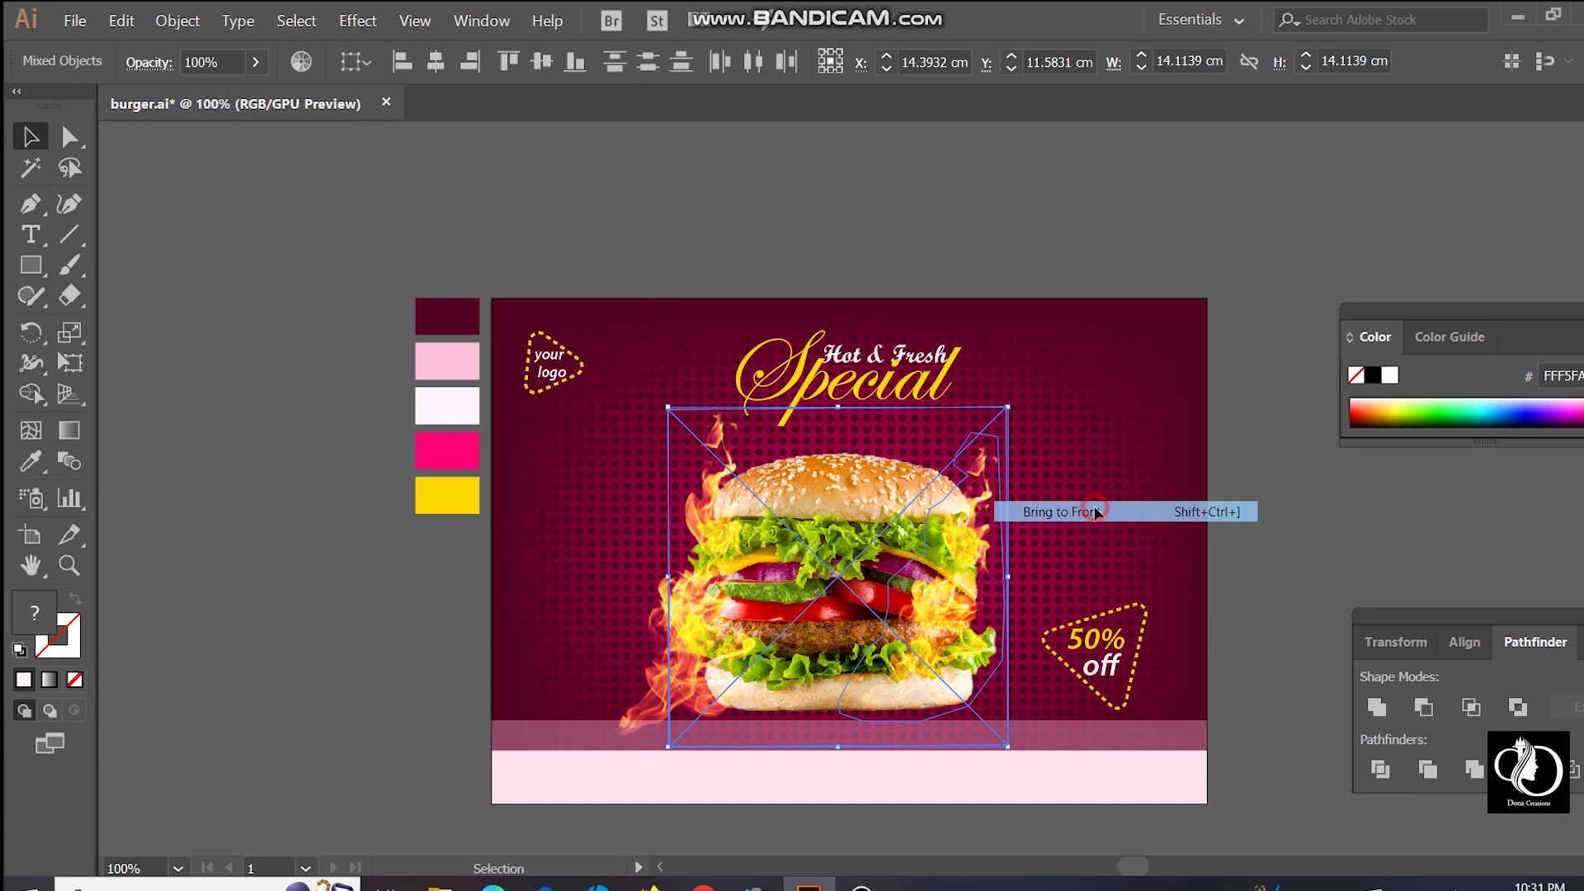
left_click(1264, 542)
Step: Rotate, enlarge and raise the left flames so they lick up the burger's side
left_click(656, 683)
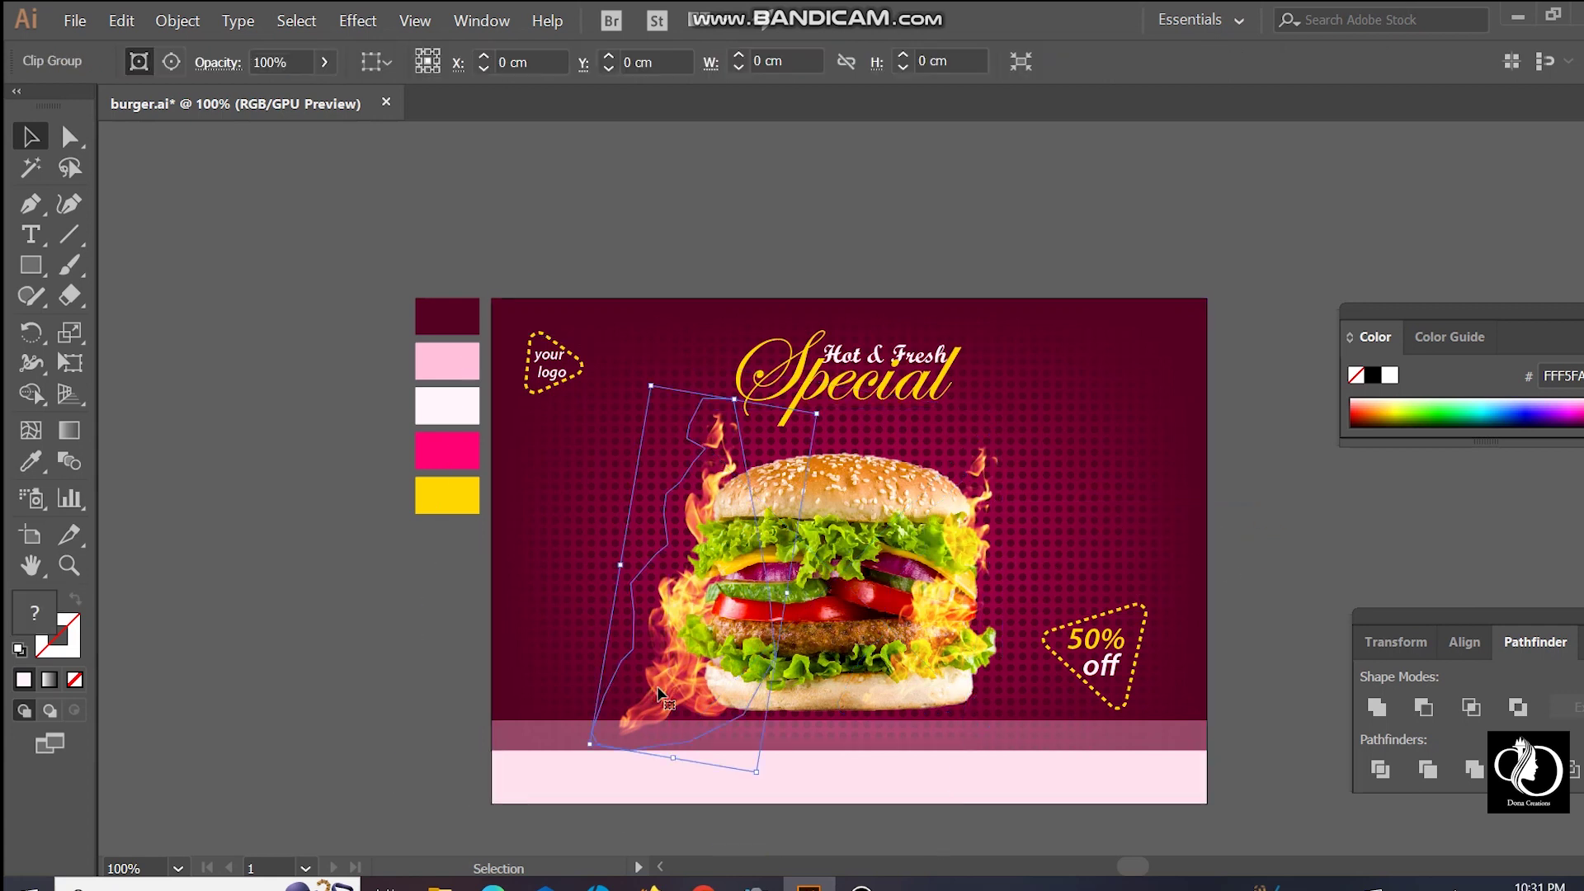
left_click_drag(668, 680, 665, 686)
left_click_drag(835, 391, 854, 441)
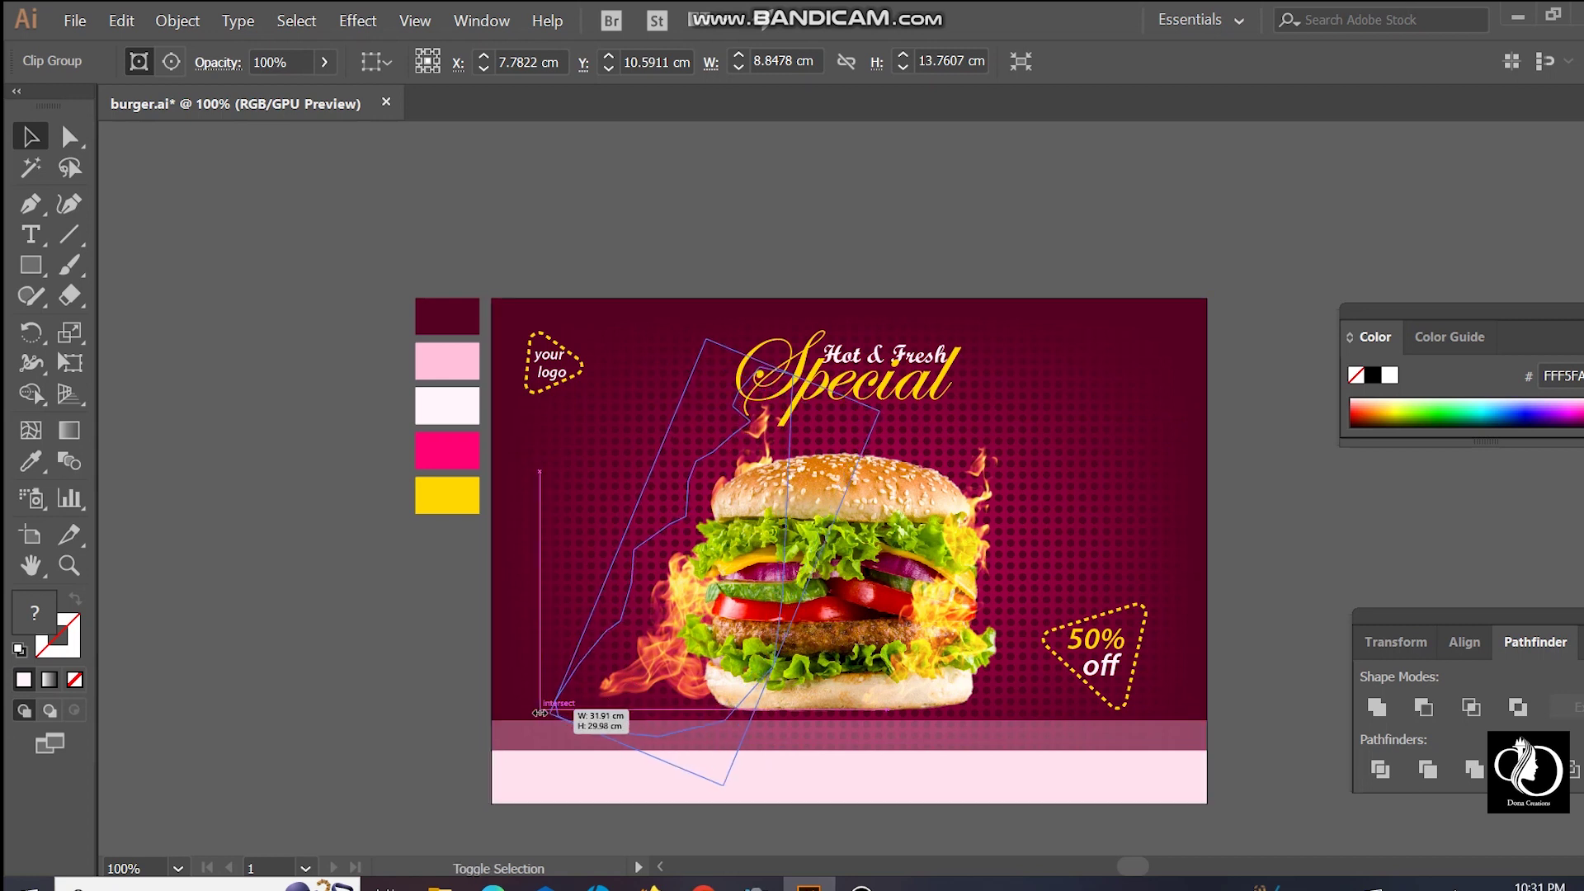
left_click_drag(582, 701, 566, 714)
left_click_drag(667, 667, 675, 659)
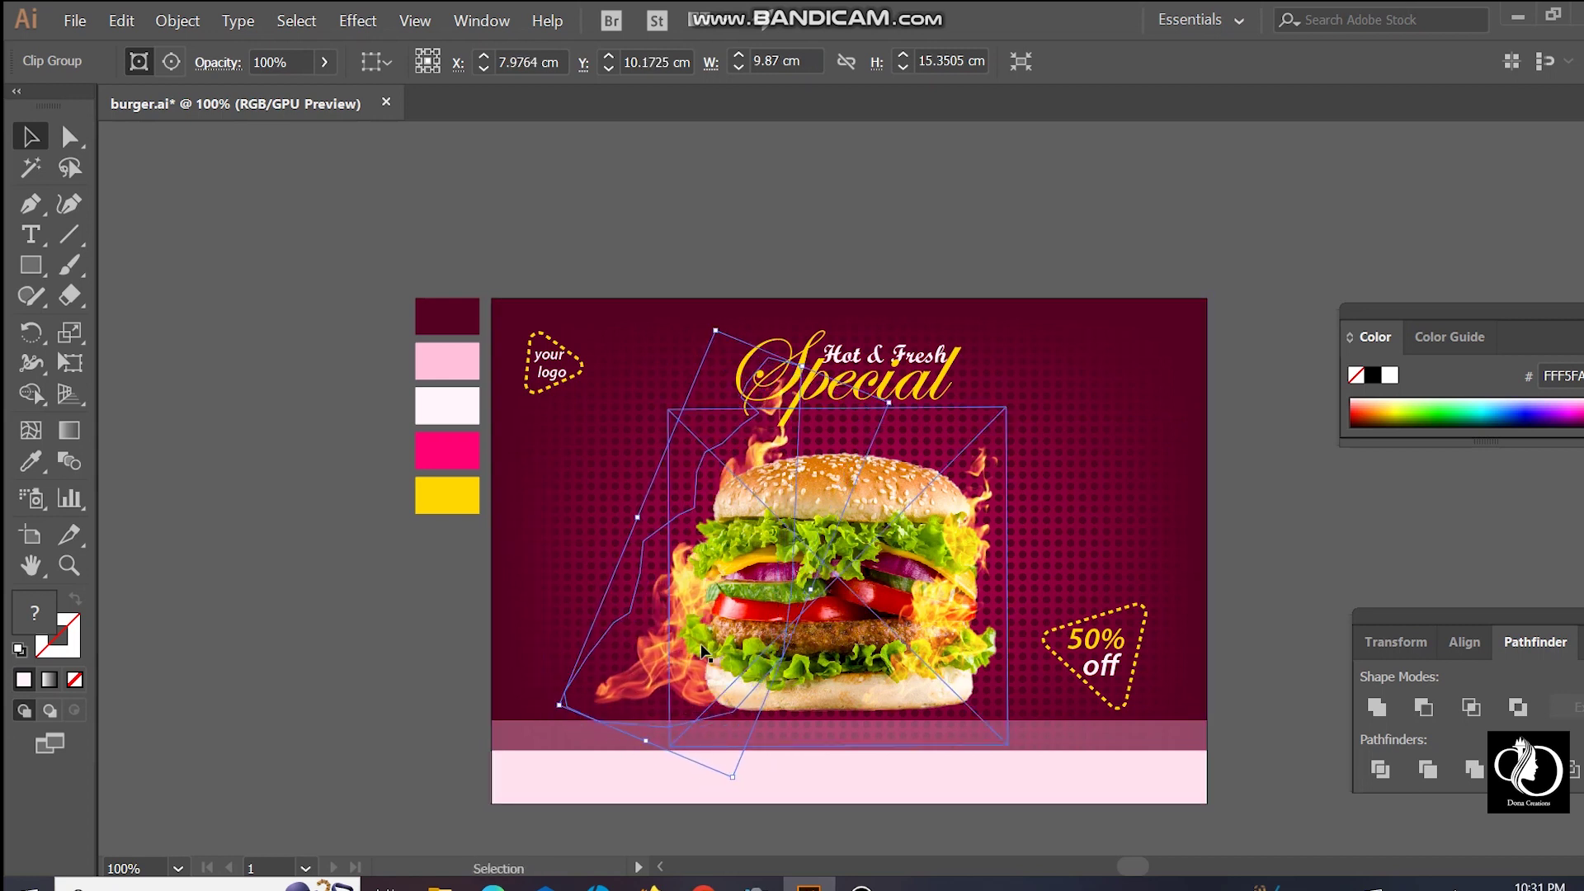
left_click(1279, 469)
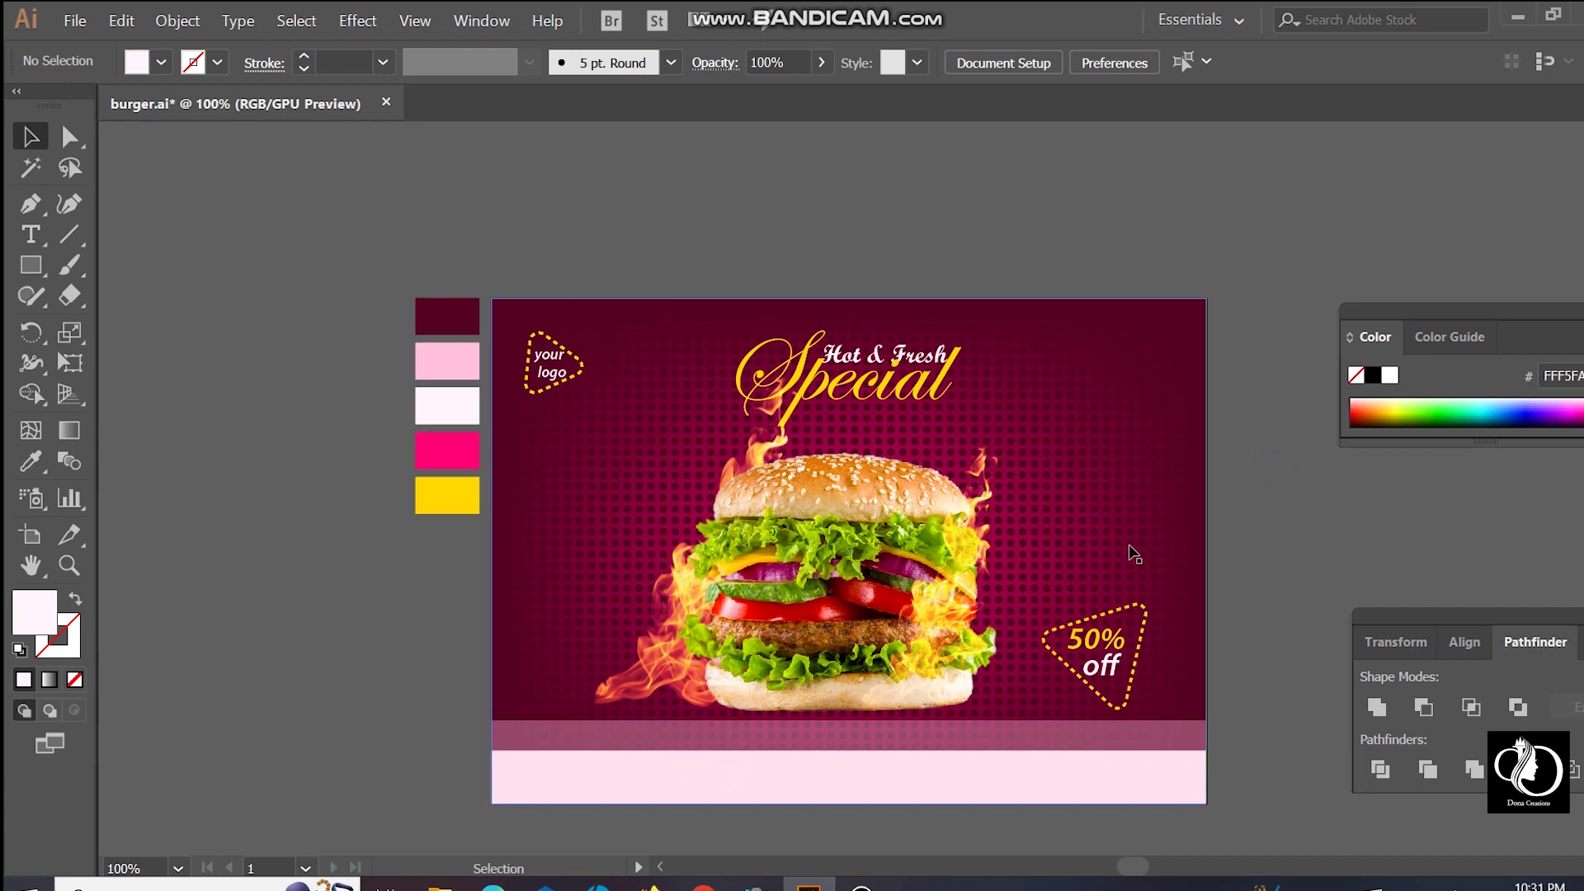
key("ctrl+plus")
key("ctrl+plus")
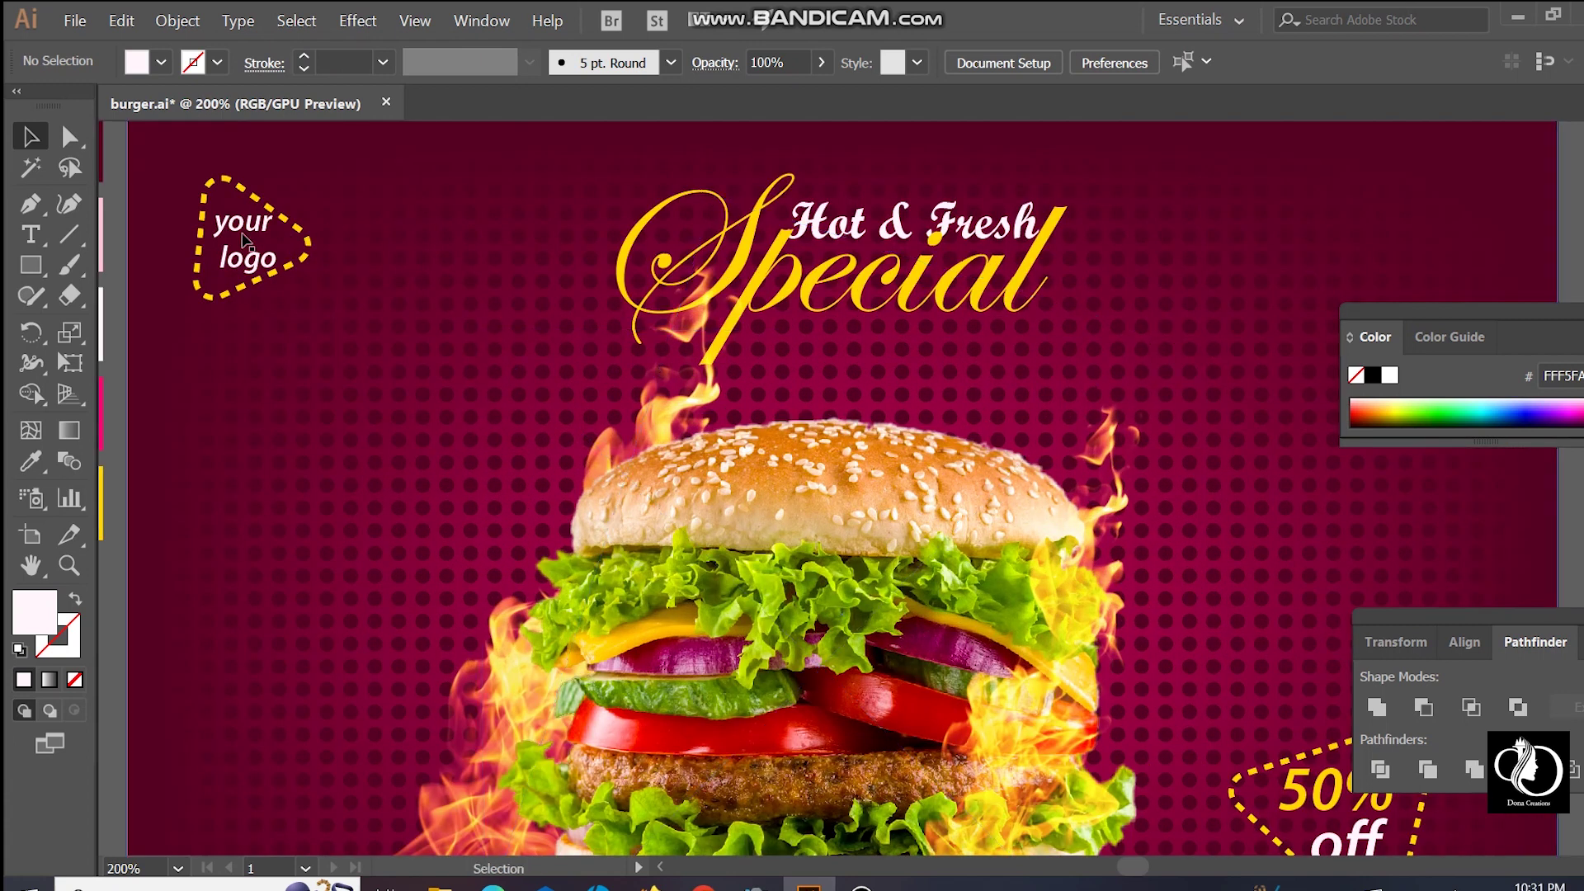
Step: Draw an unfilled Pen curve from above the burger down along its right side
left_click(31, 203)
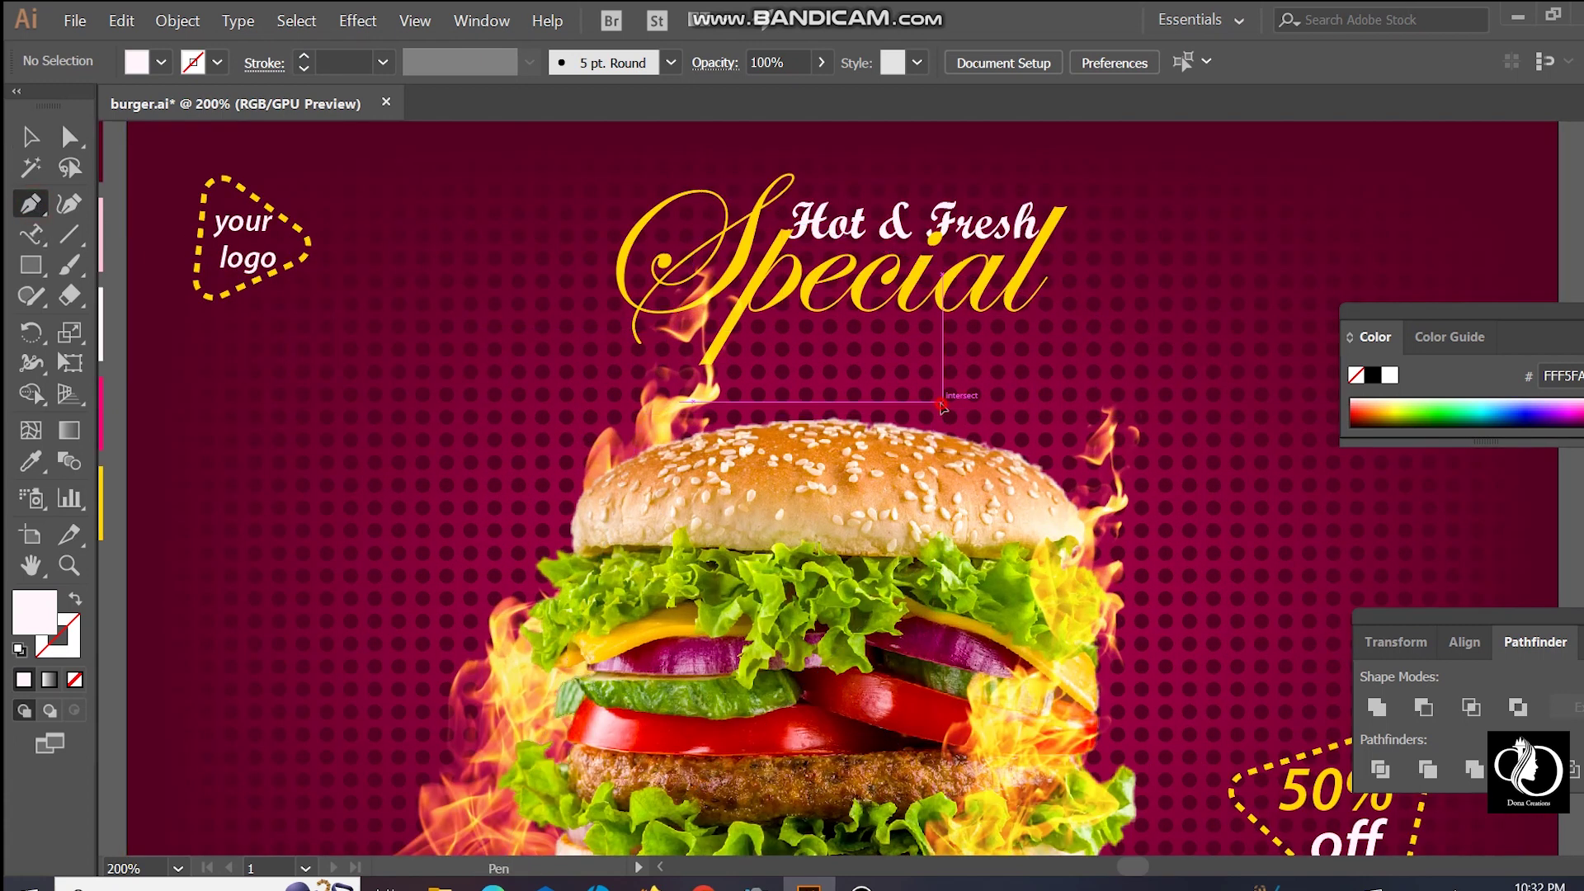
left_click(1173, 433)
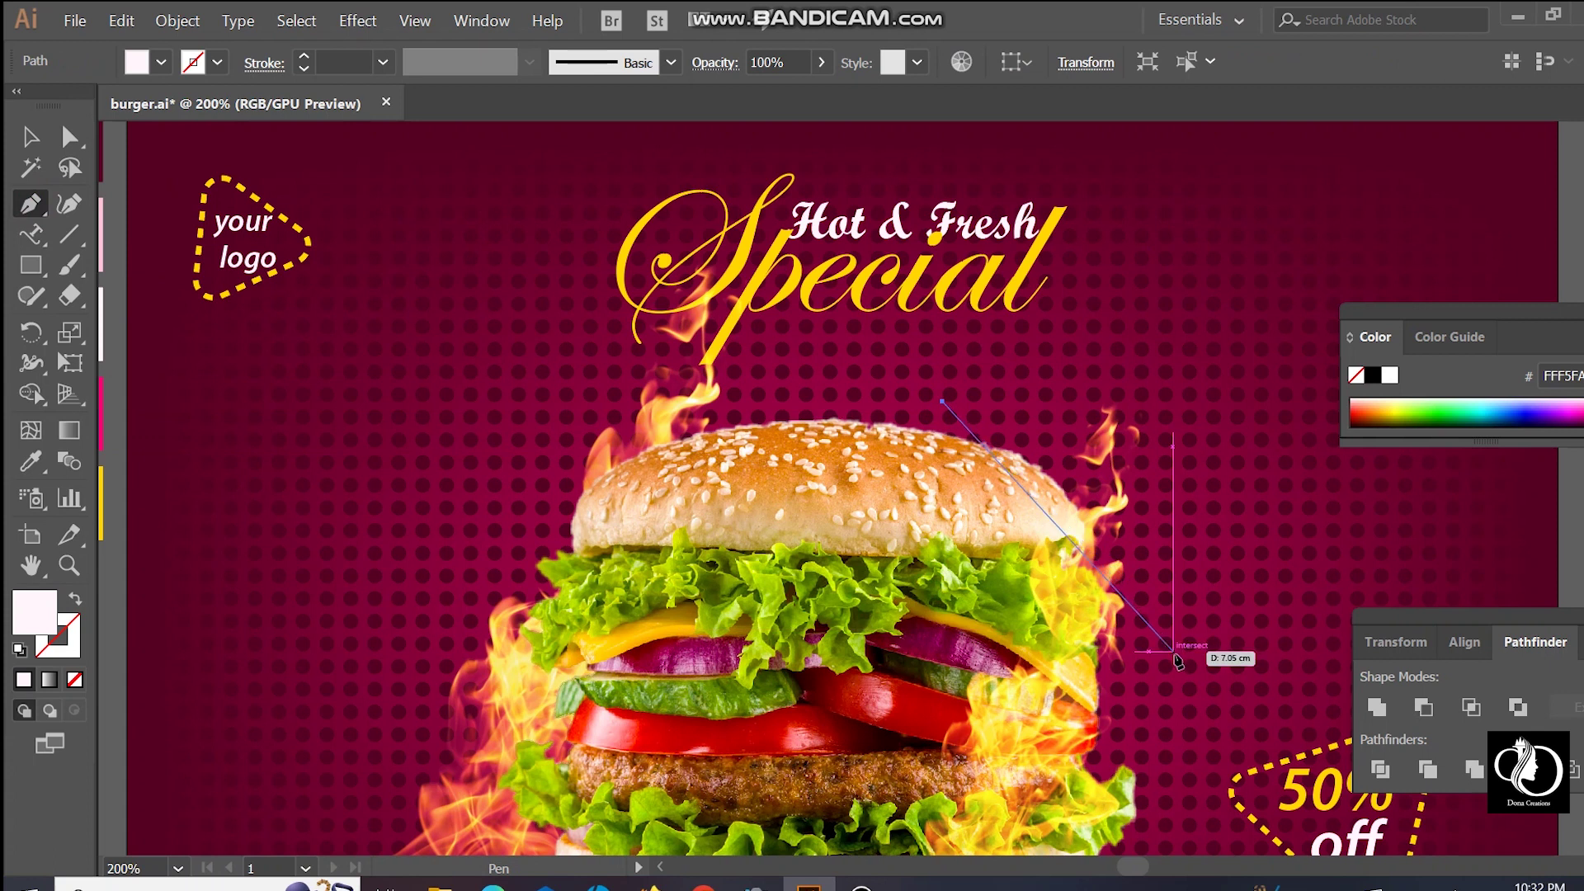
left_click_drag(1173, 656, 1214, 847)
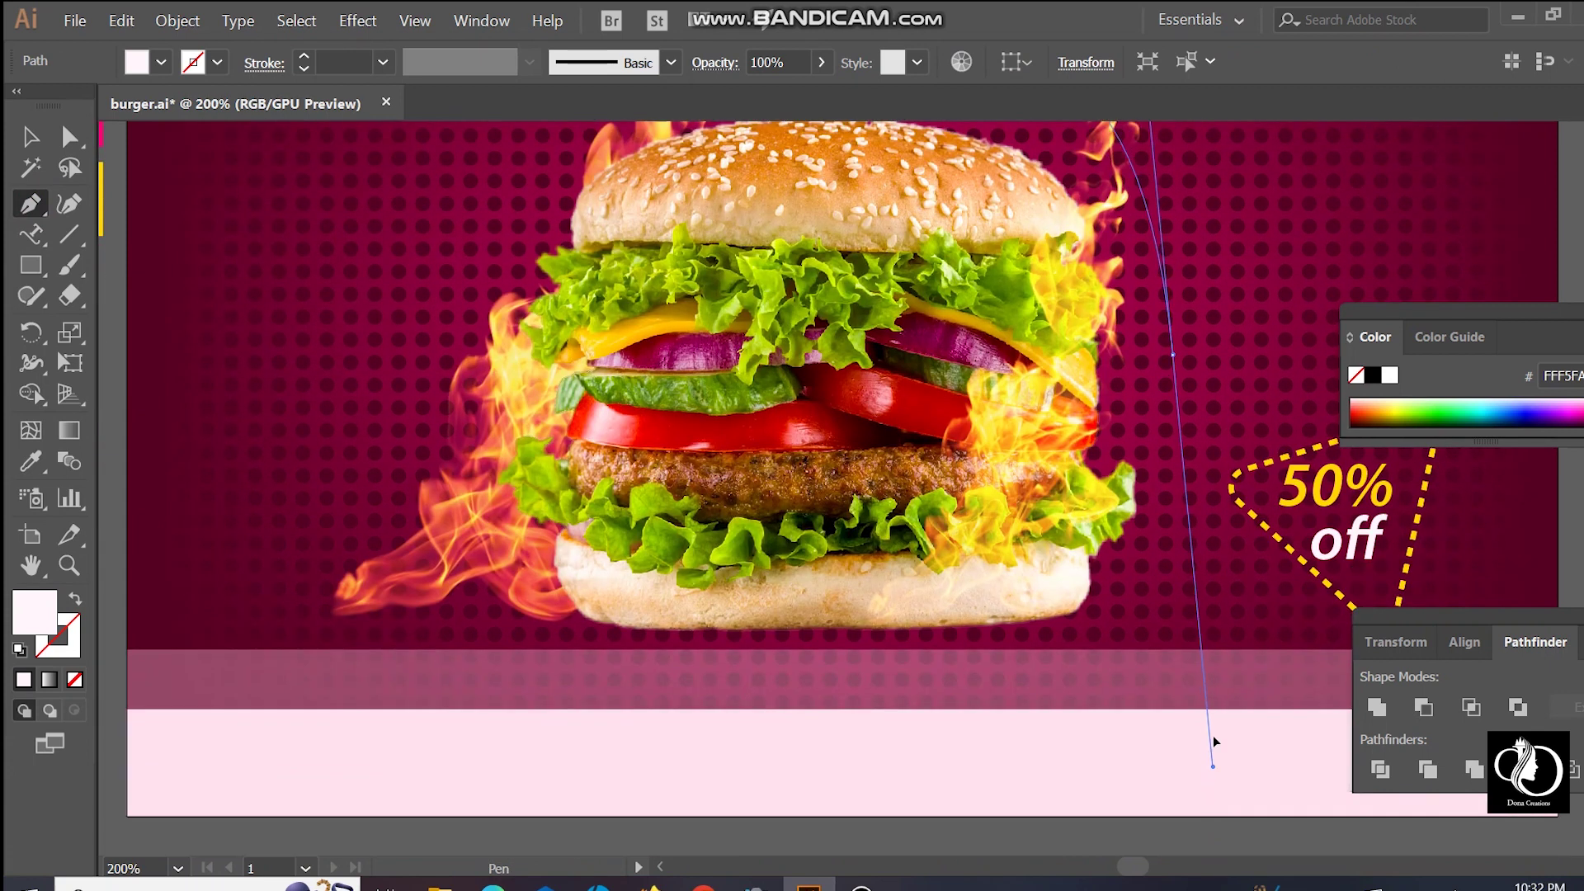
left_click_drag(1214, 847, 1220, 647)
left_click_drag(1078, 636, 1085, 711)
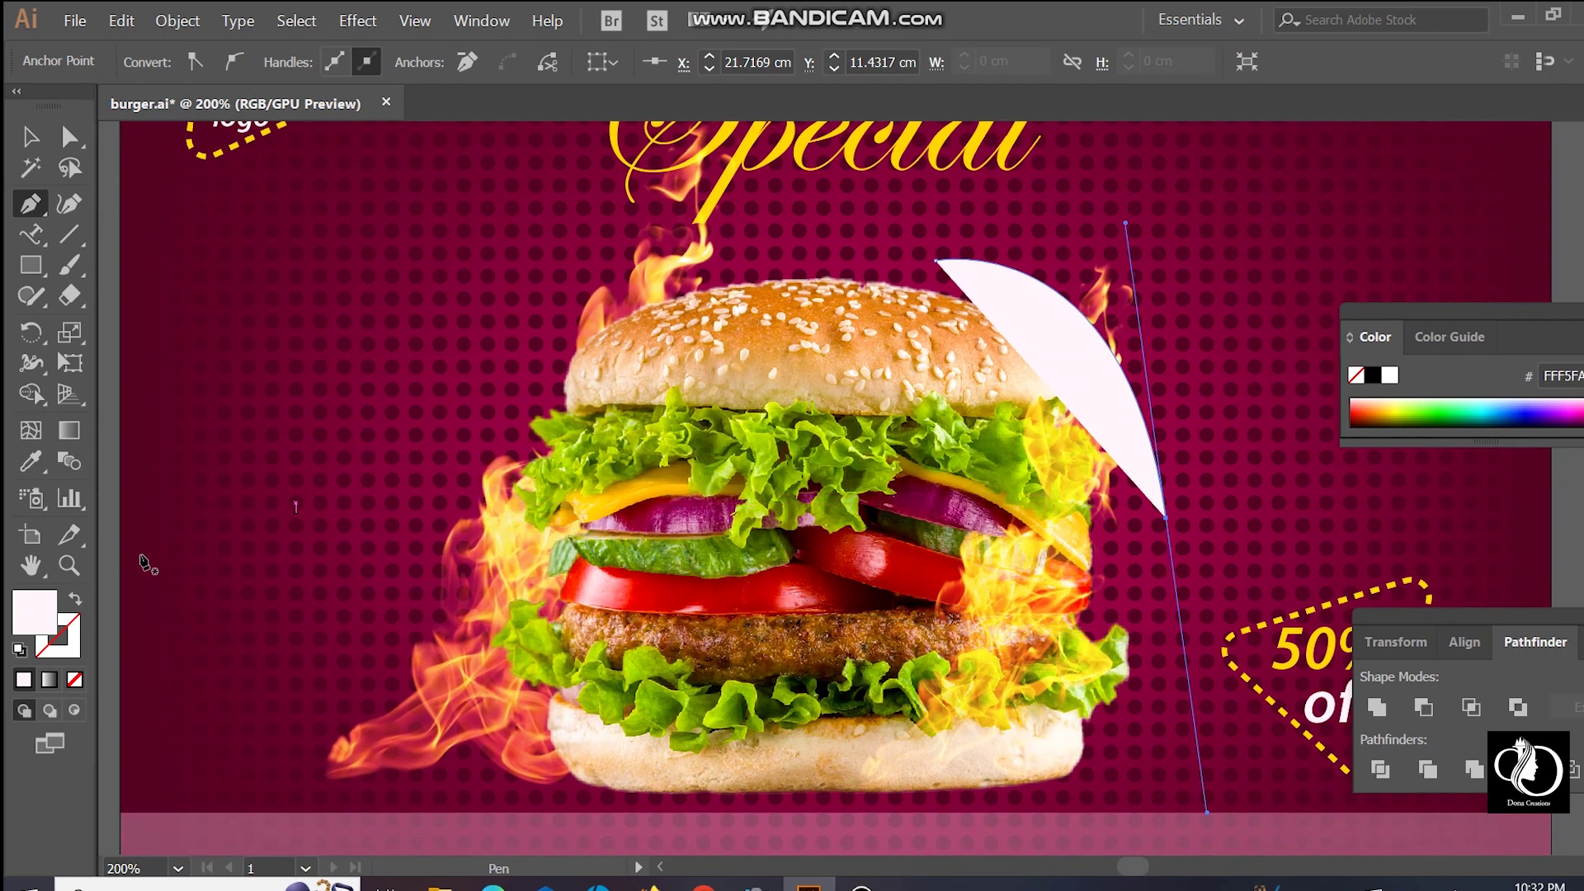
left_click(74, 679)
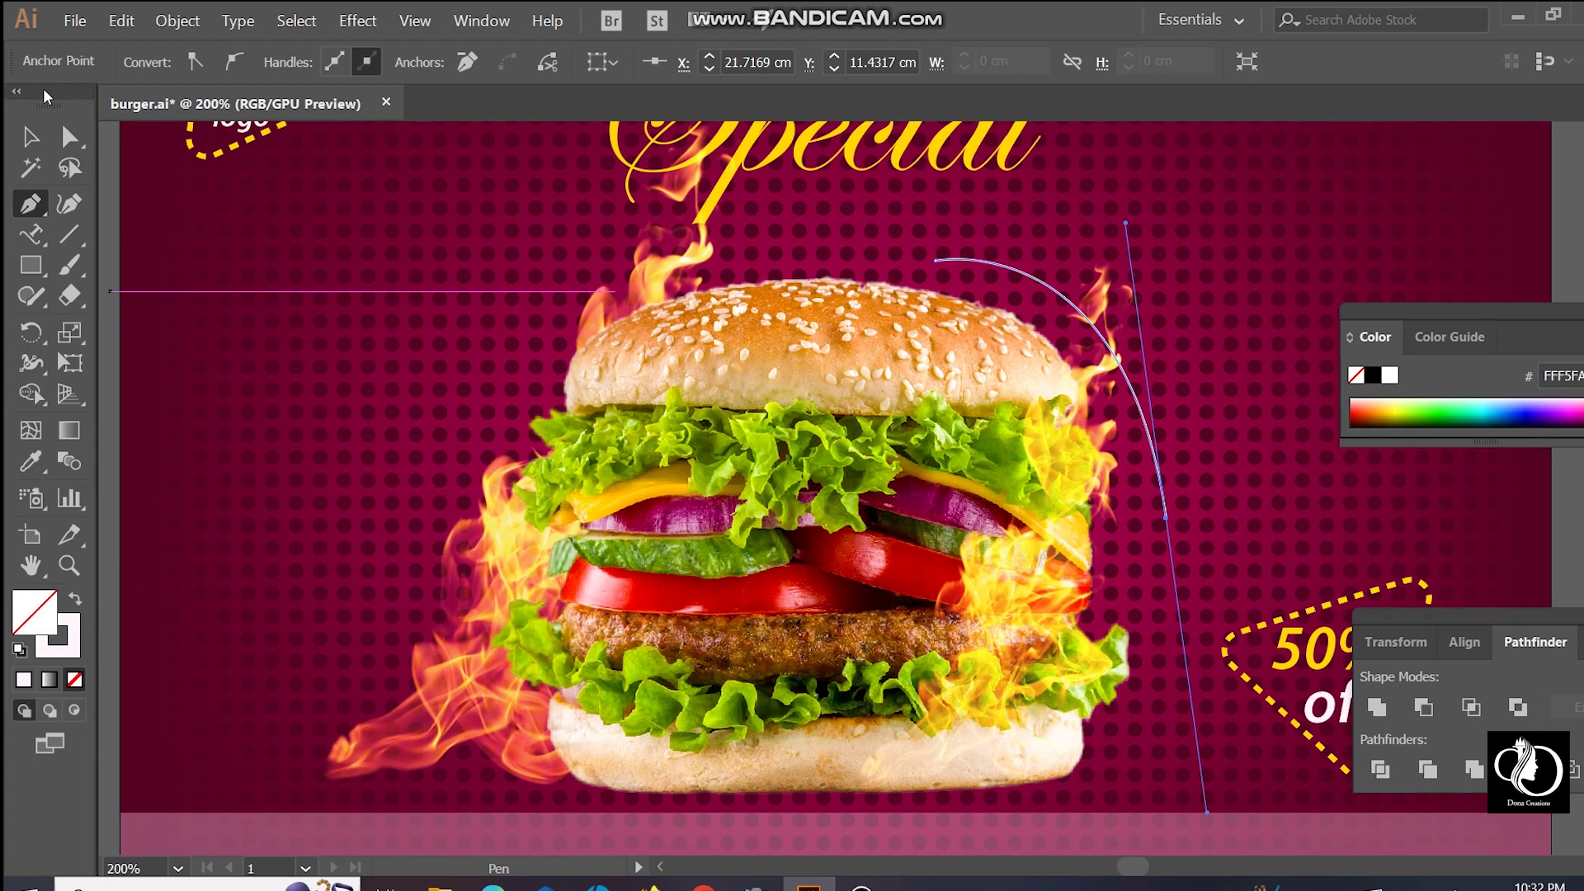
left_click(33, 234)
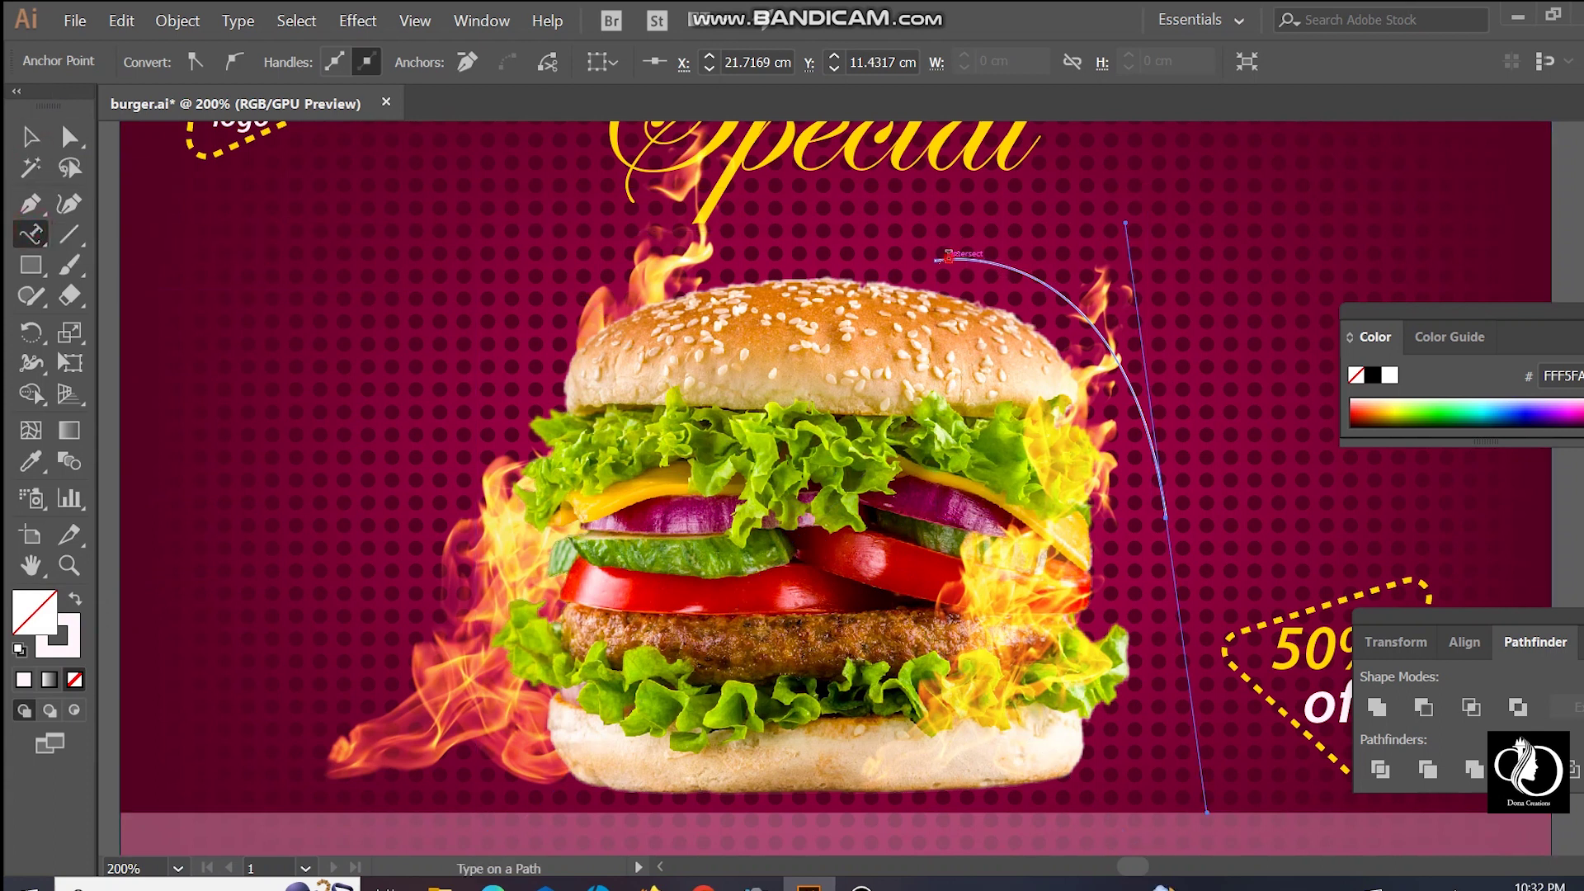
Step: Type 'Hot & Fresh' along the curve at 21 pt, lengthening and tilting the path
left_click(950, 262)
type("Hot & Fresh")
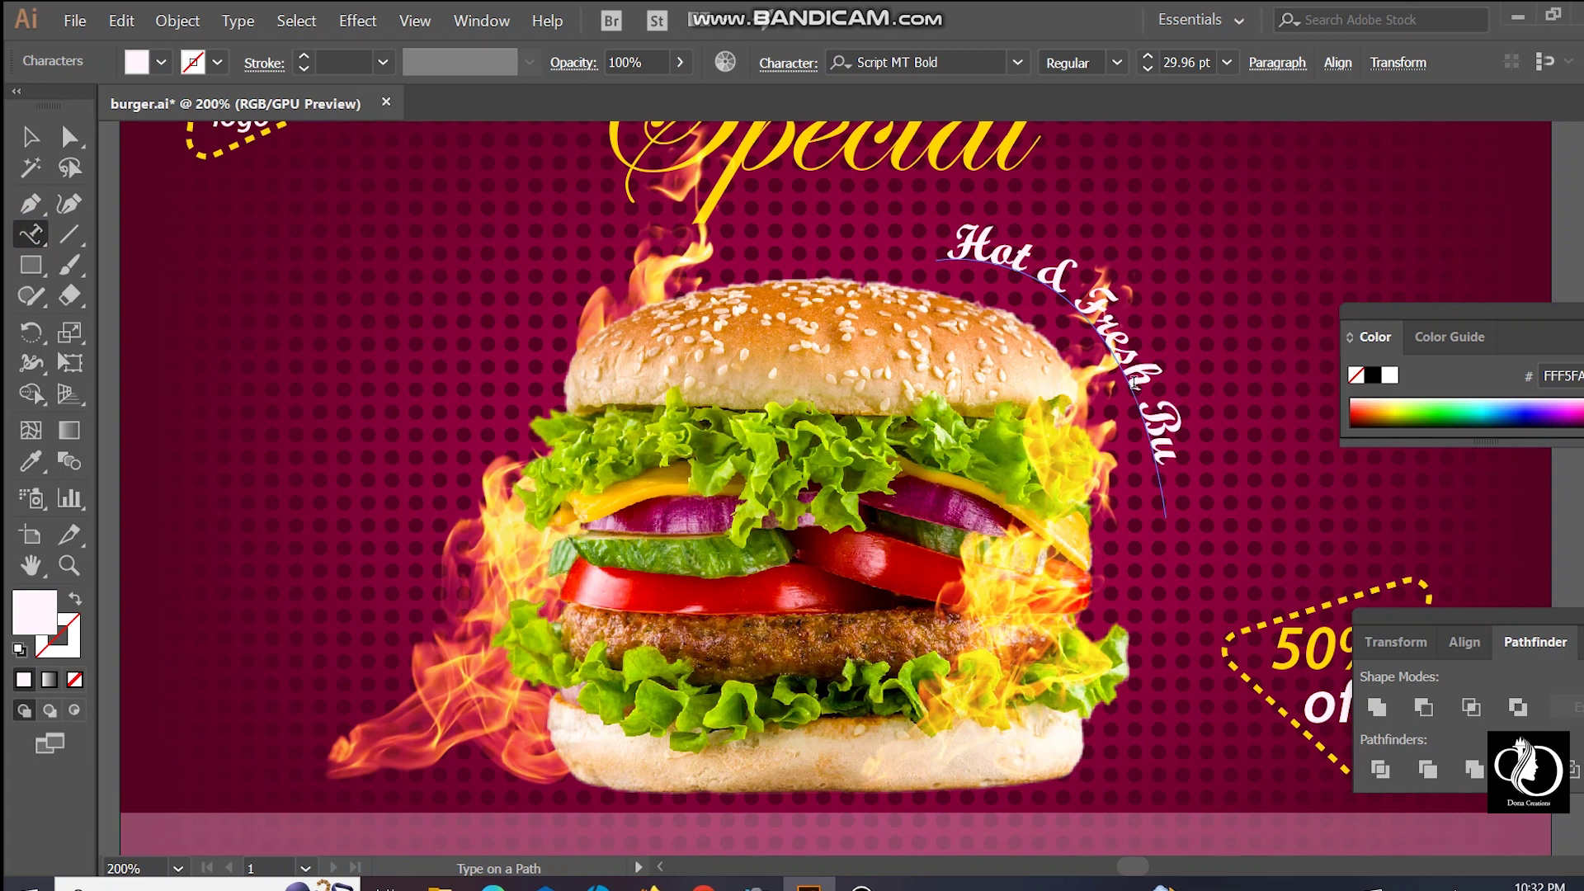
left_click(30, 138)
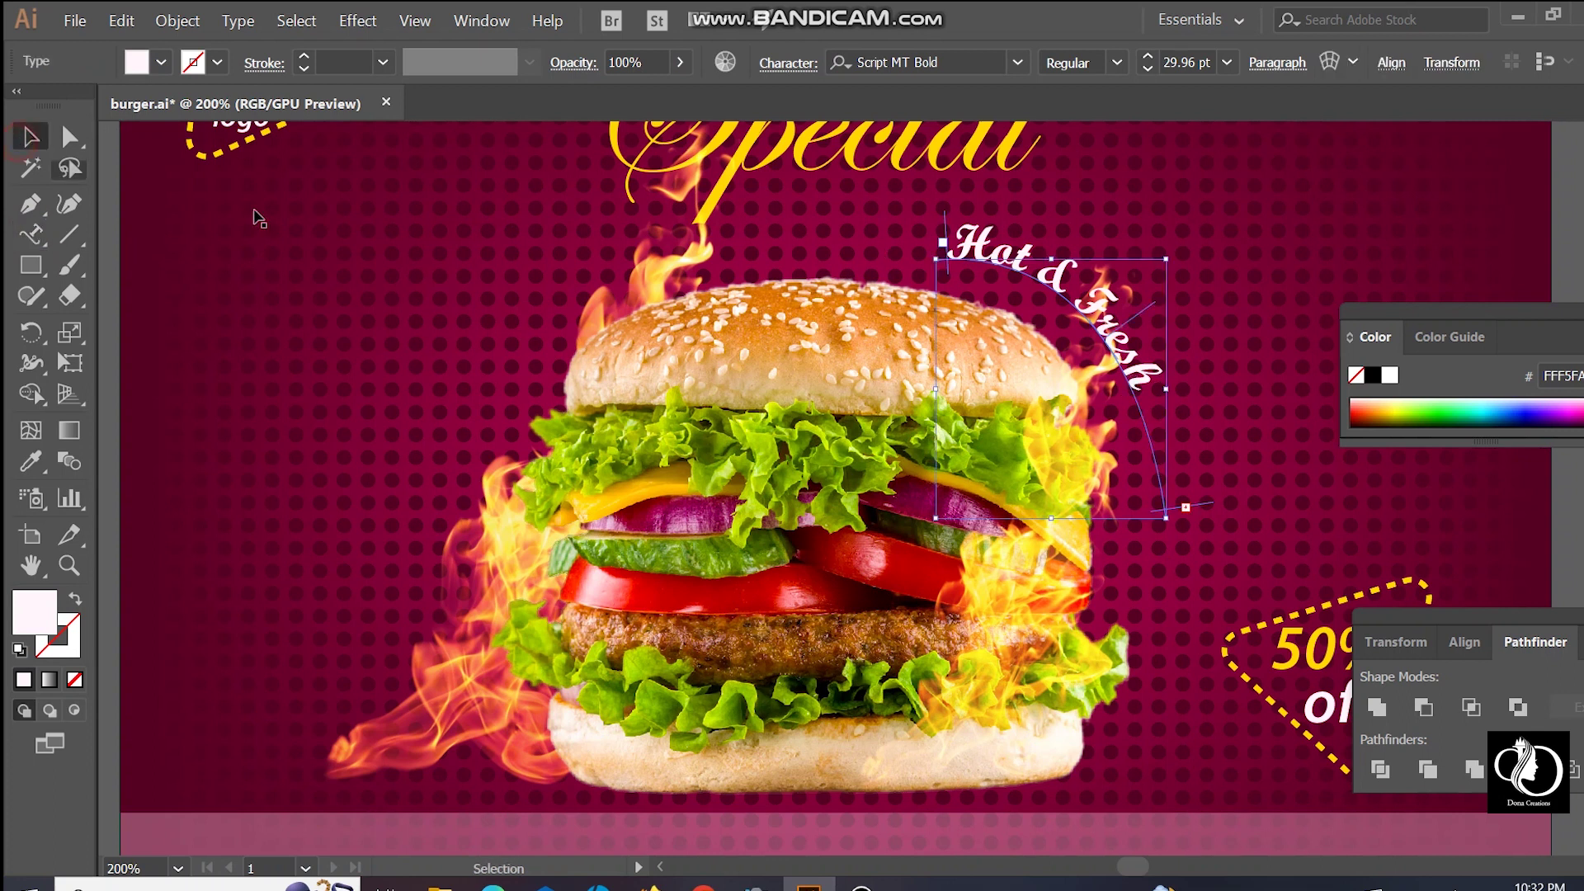
left_click_drag(1054, 520, 1053, 564)
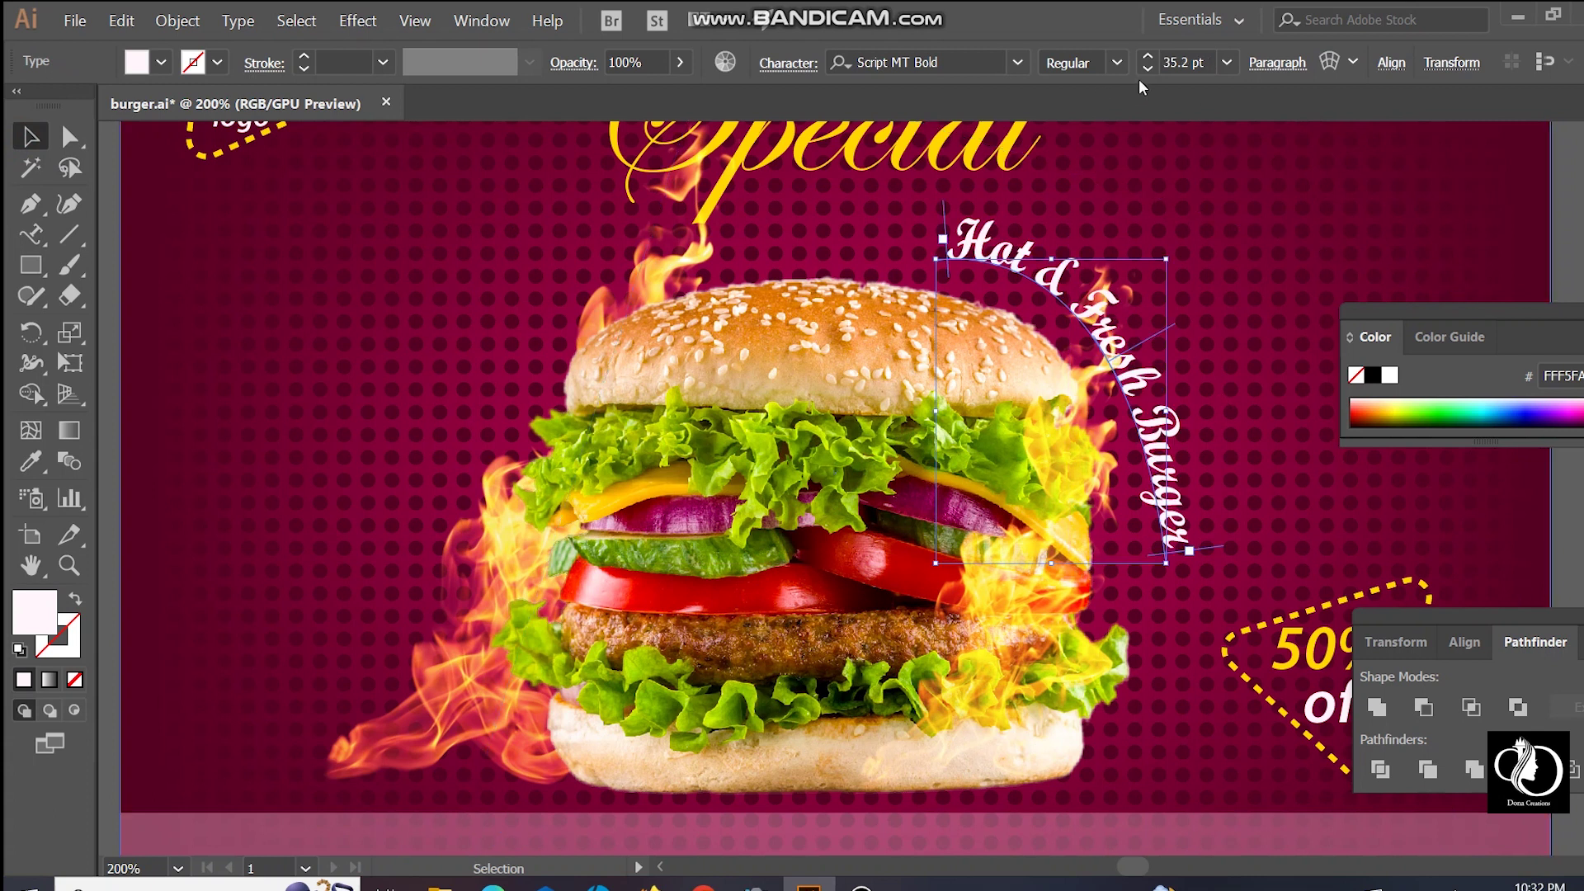
left_click(1227, 62)
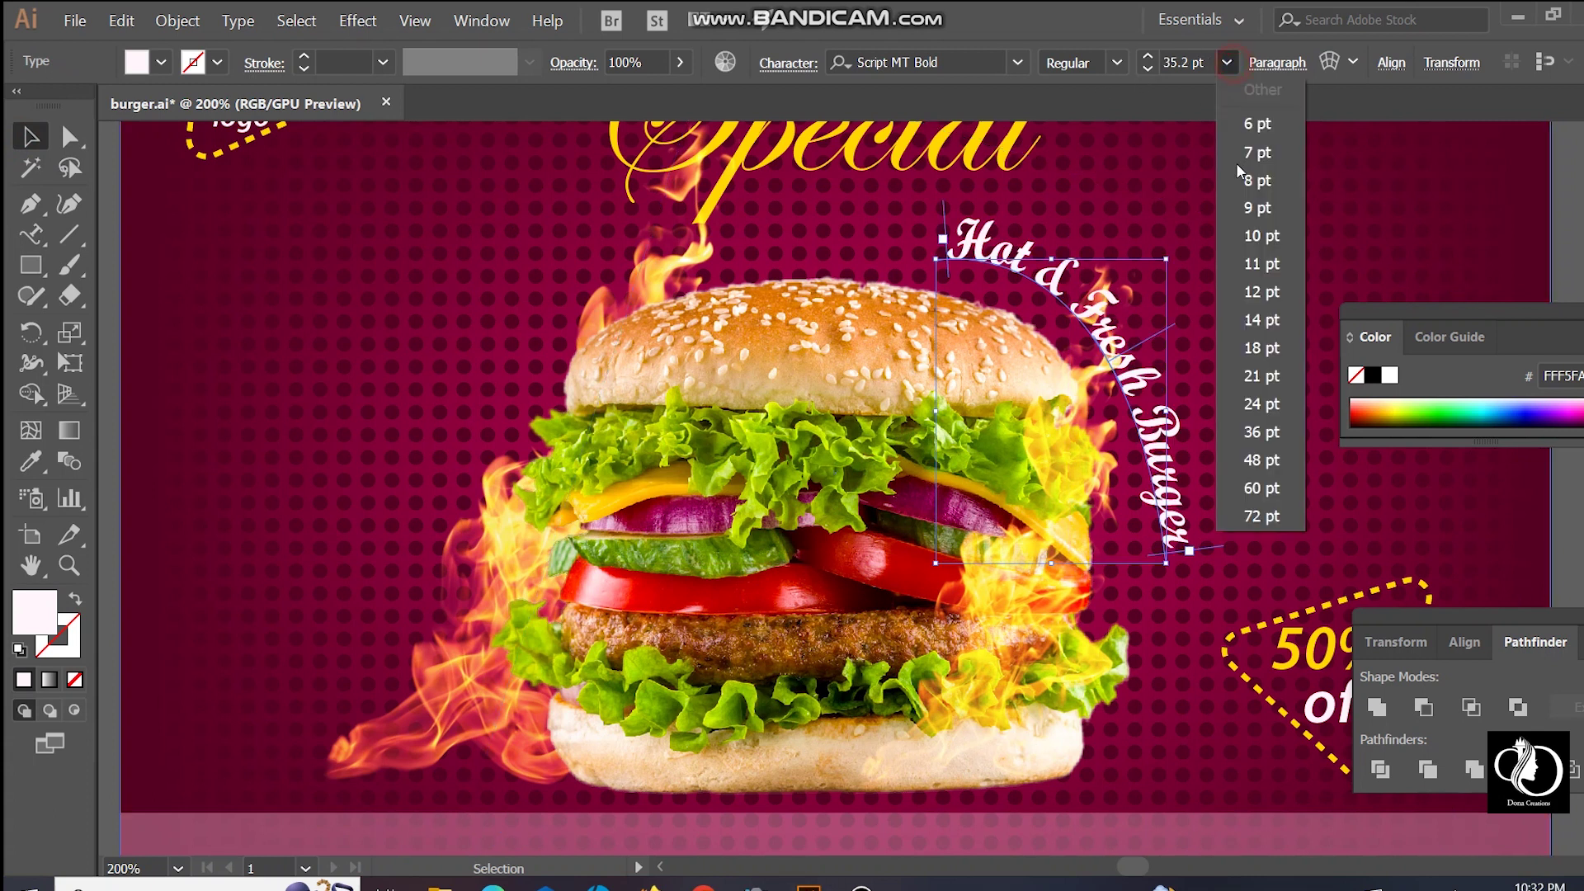
left_click(1254, 378)
left_click_drag(1174, 256, 1187, 275)
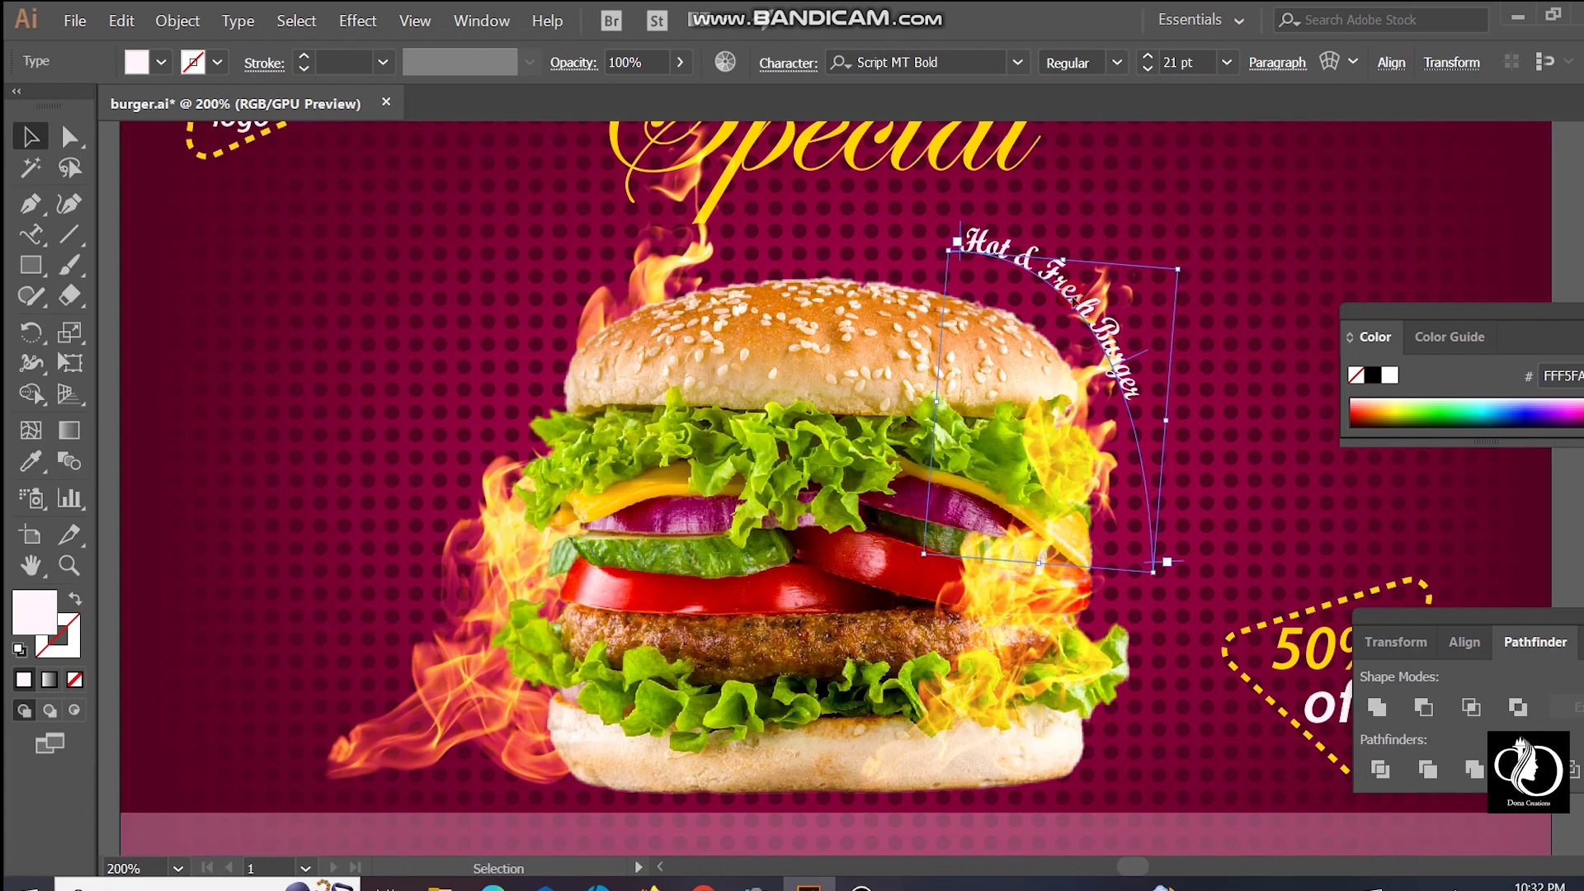
left_click_drag(1073, 300, 1079, 306)
Step: Enlarge the curved text to 24 pt and move it closer to the burger's top
key("ctrl+minus")
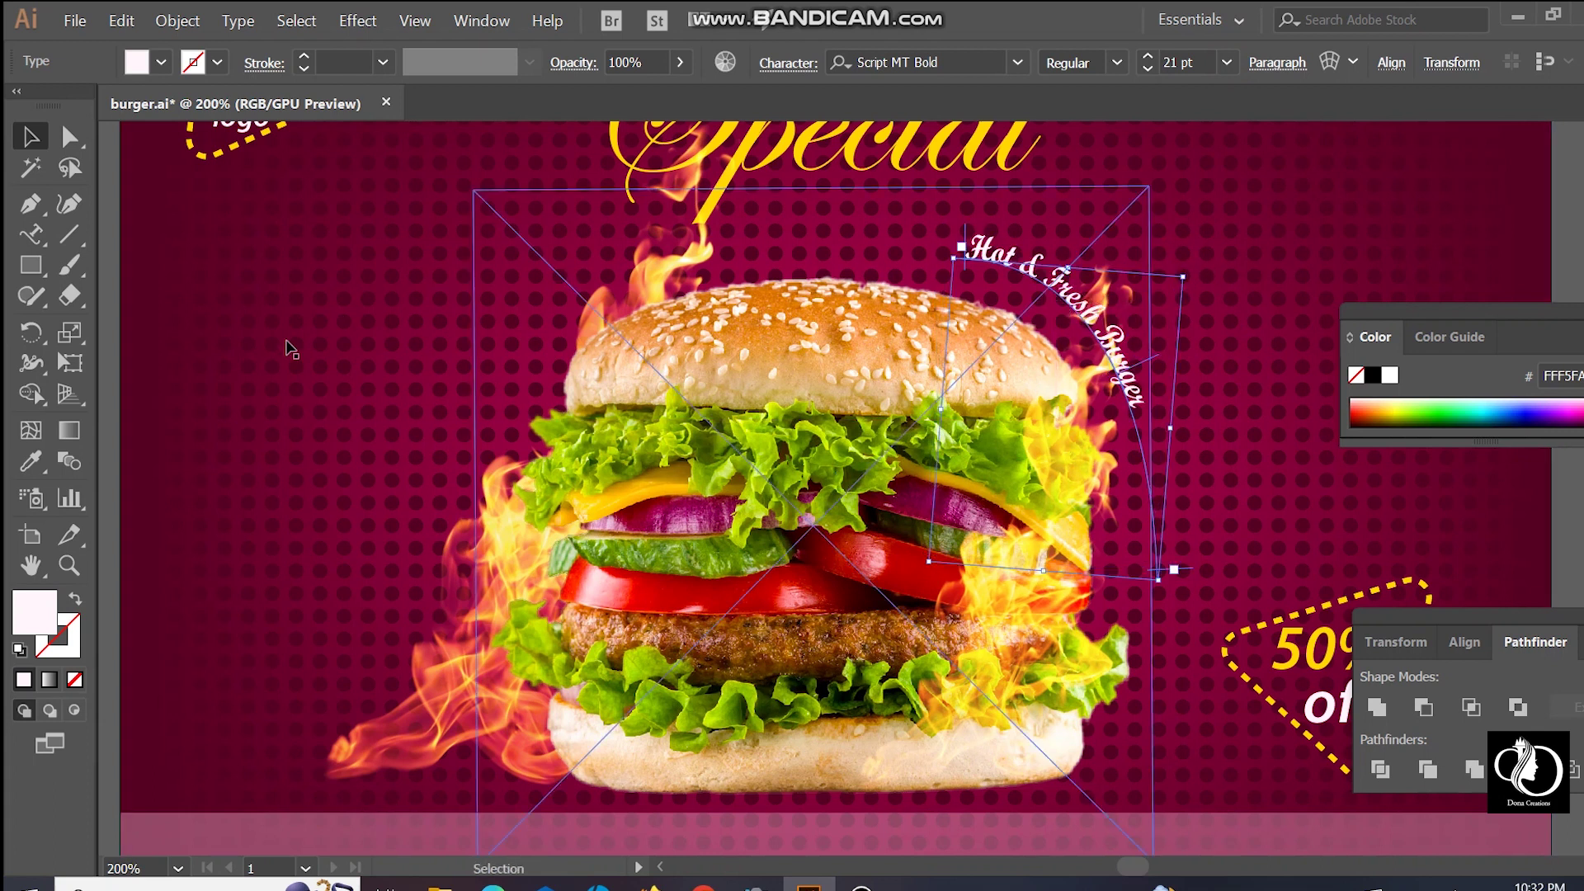
left_click(1224, 64)
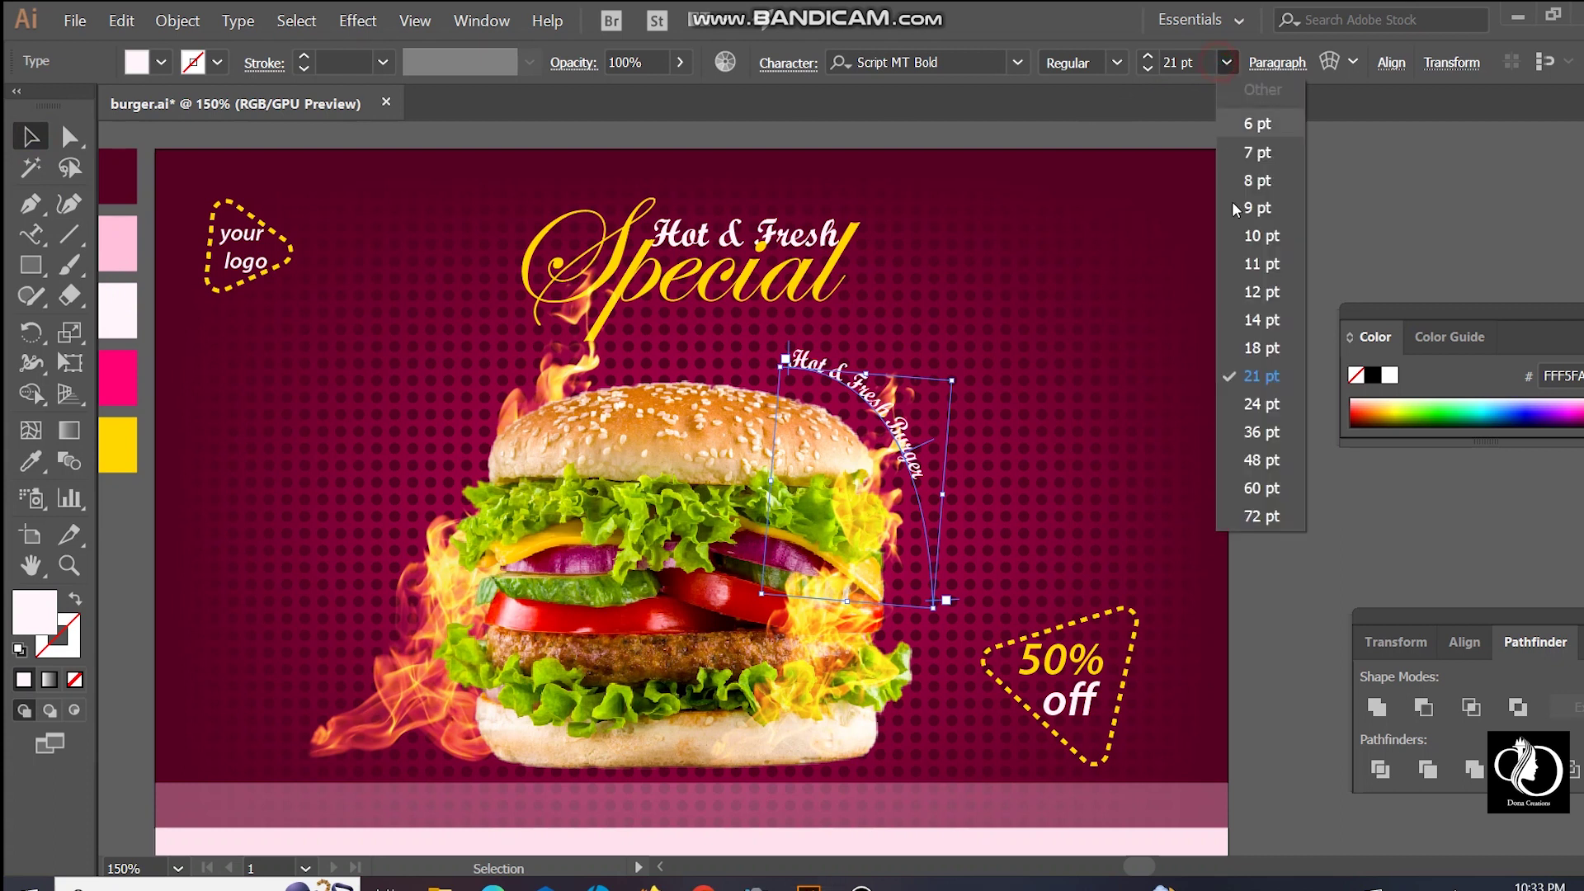
left_click(1258, 410)
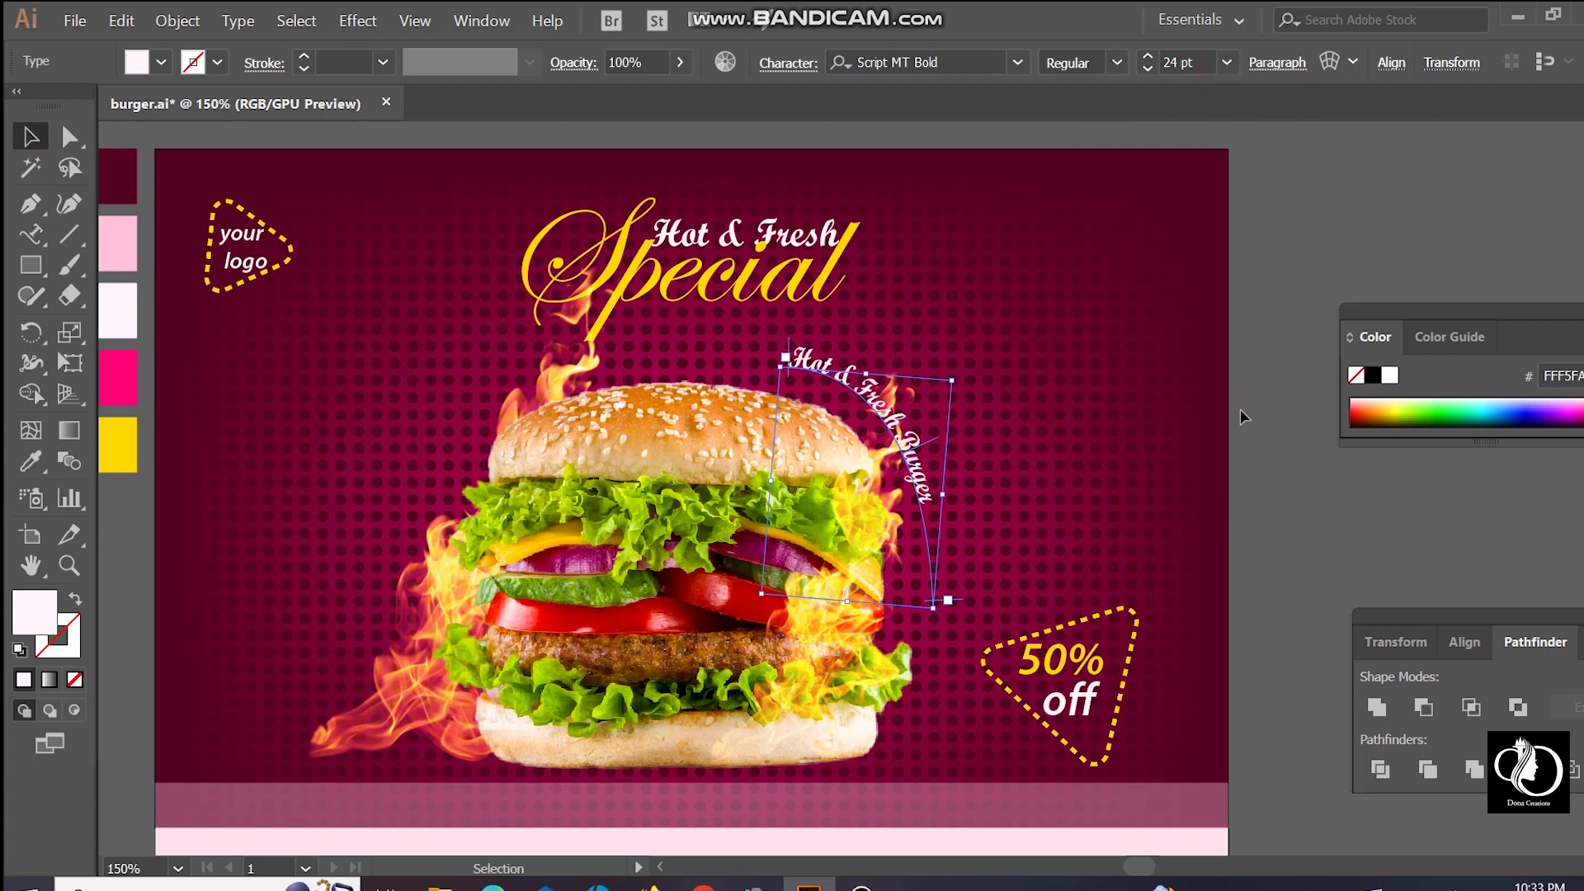
left_click_drag(882, 381, 872, 391)
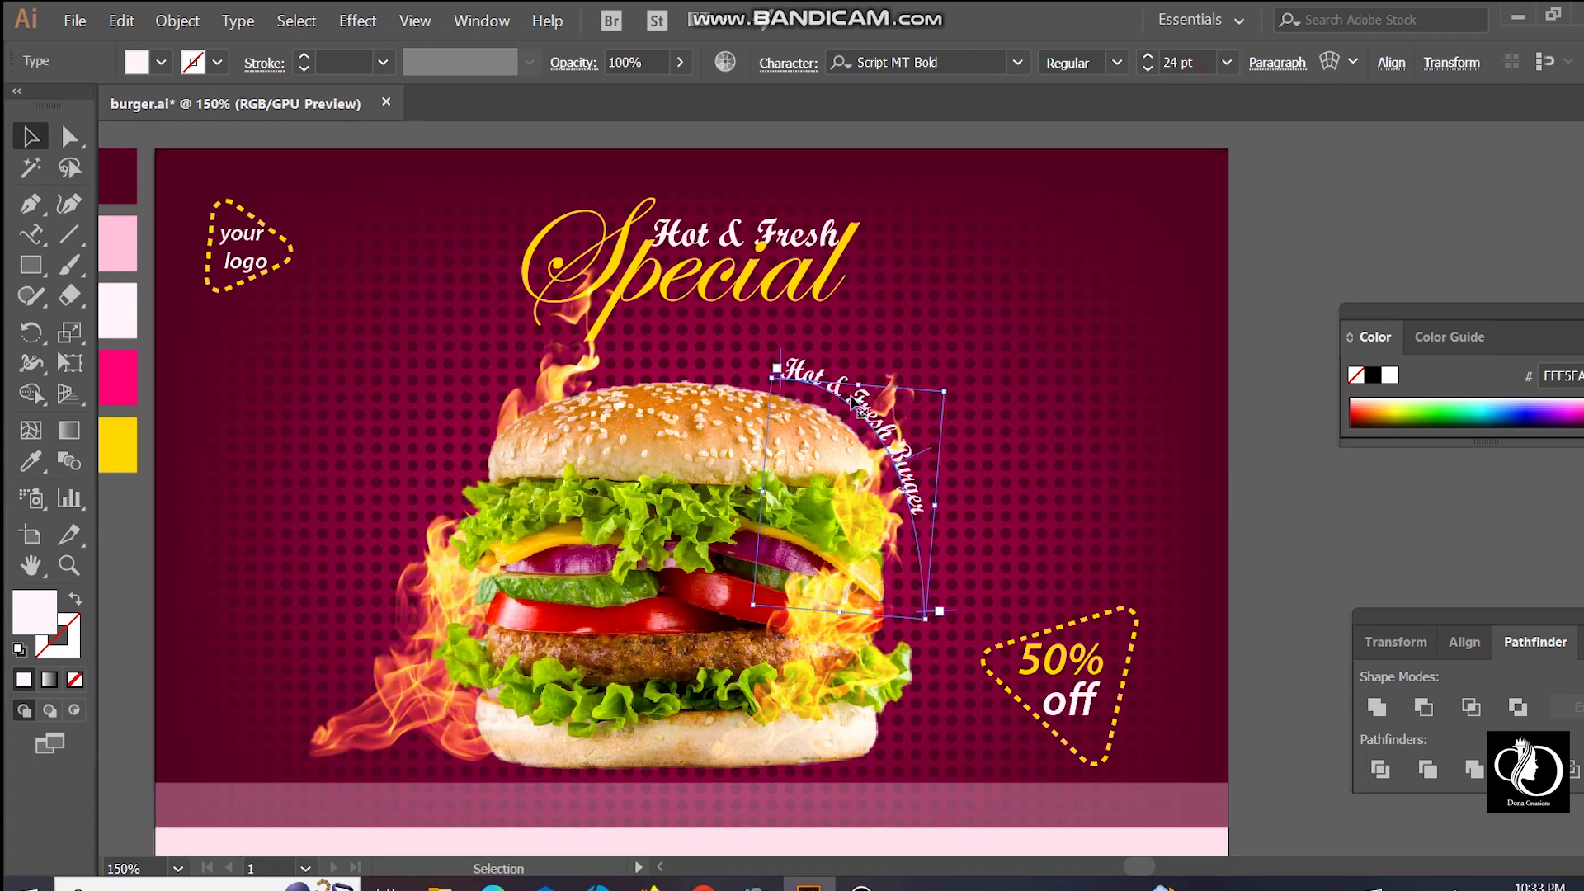
left_click(1334, 537)
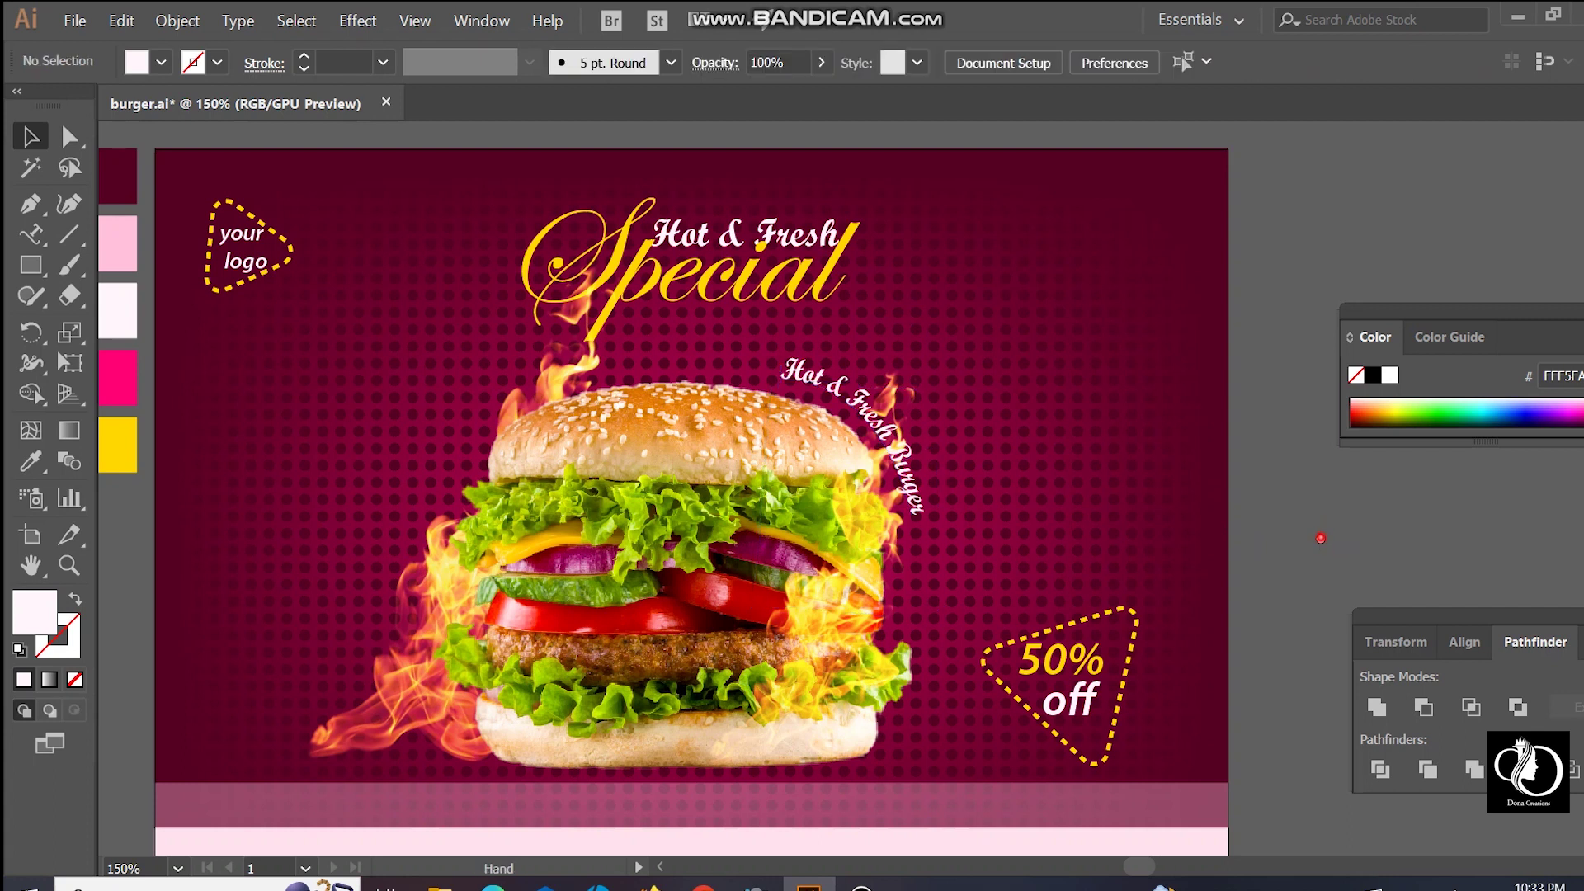
key("ctrl+minus")
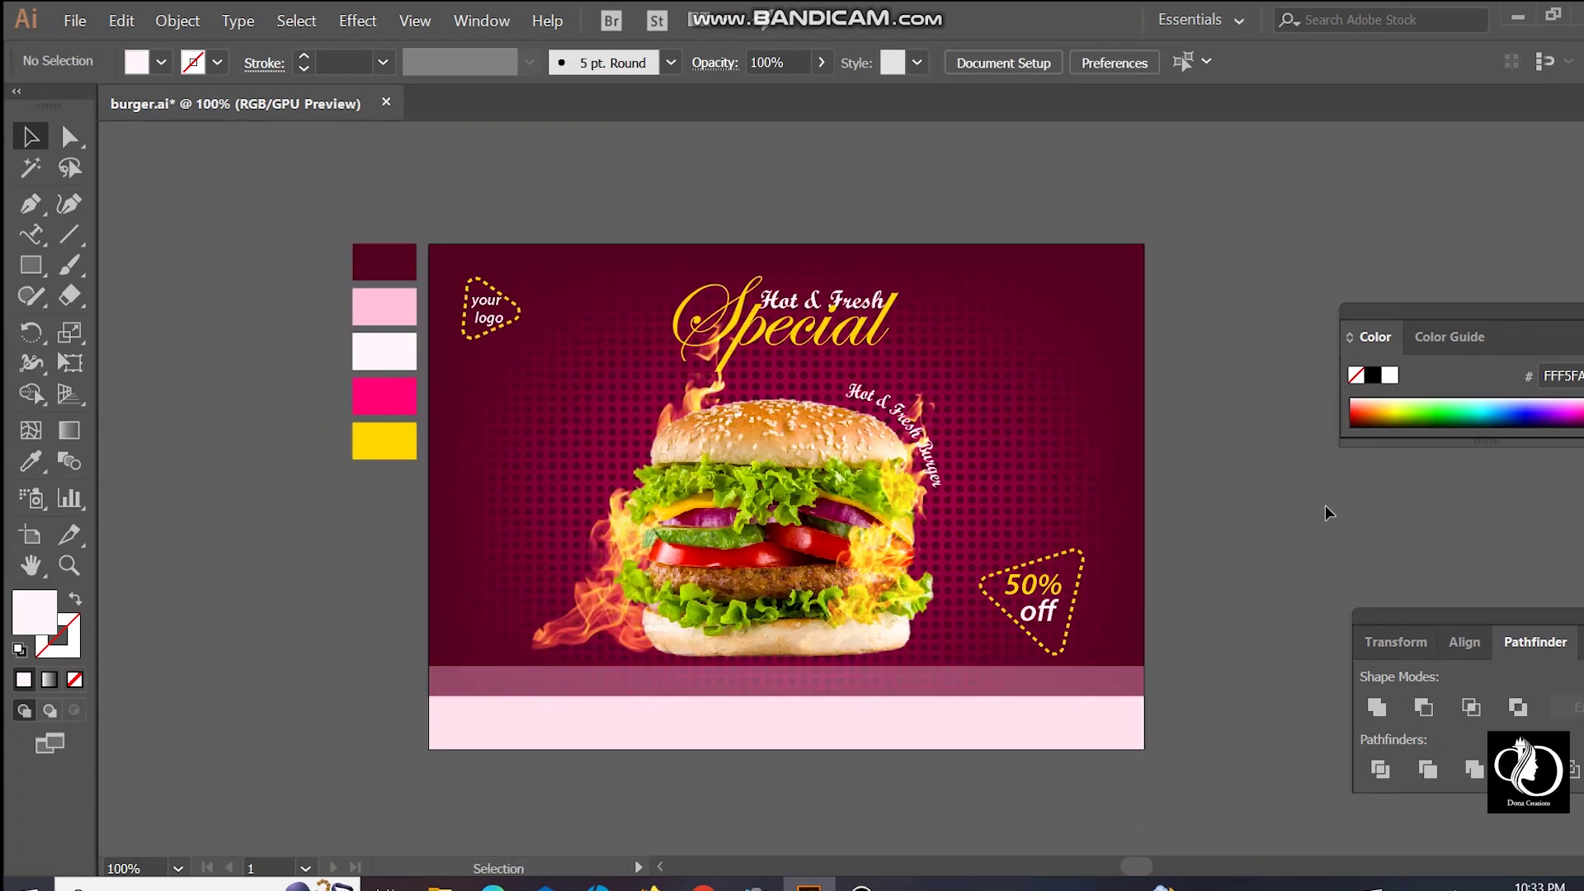
Step: Create a 10 pt placeholder text box across the pink footer, pasting the sentence twice more
left_click(31, 234)
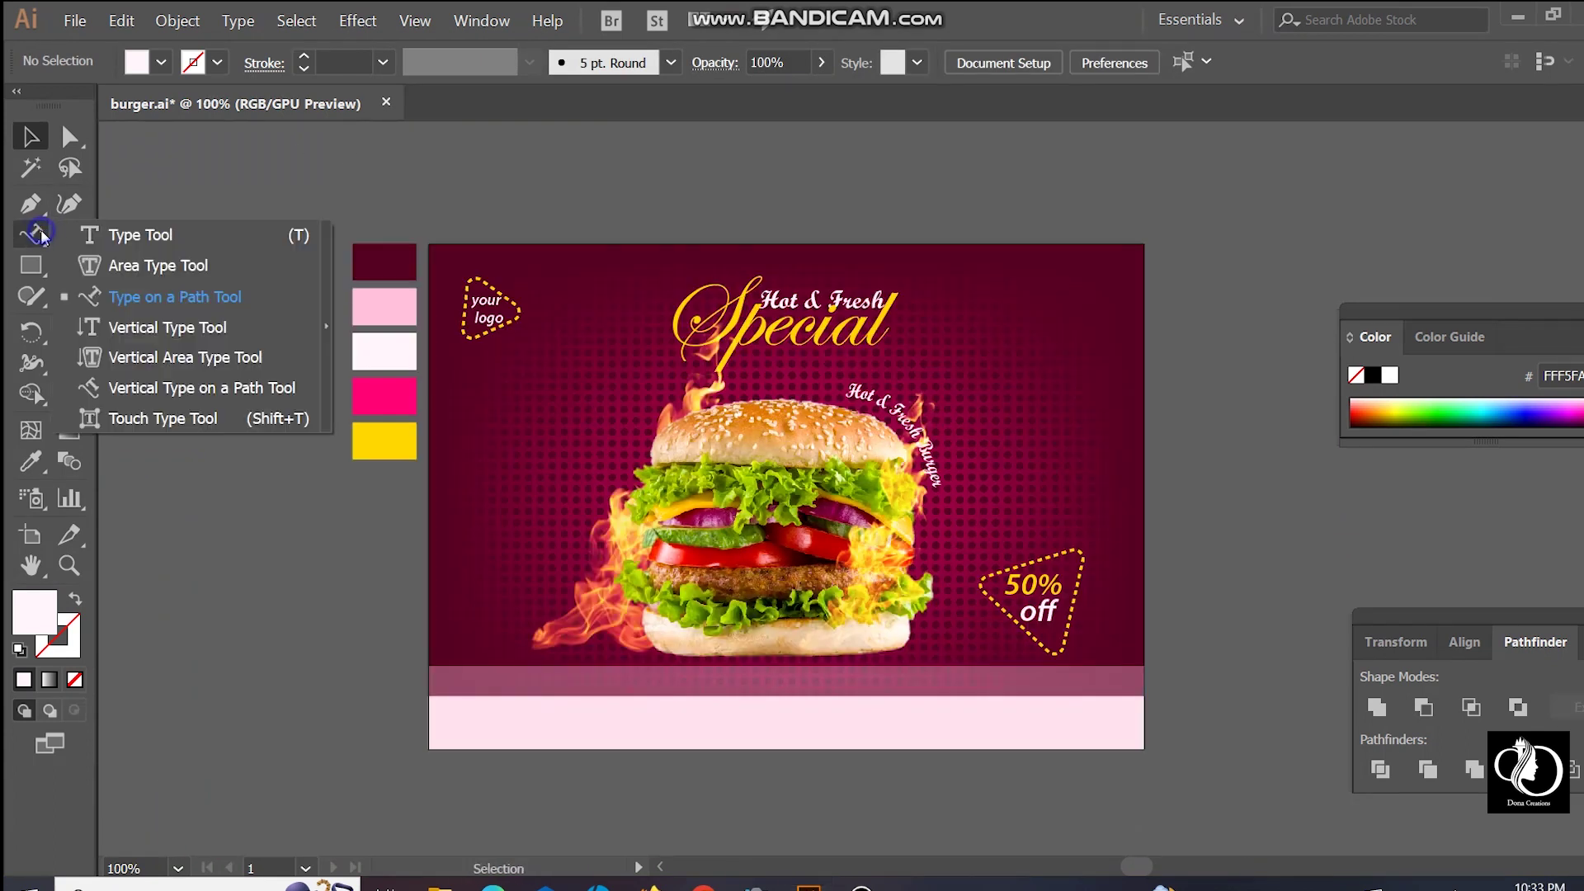
left_click(103, 235)
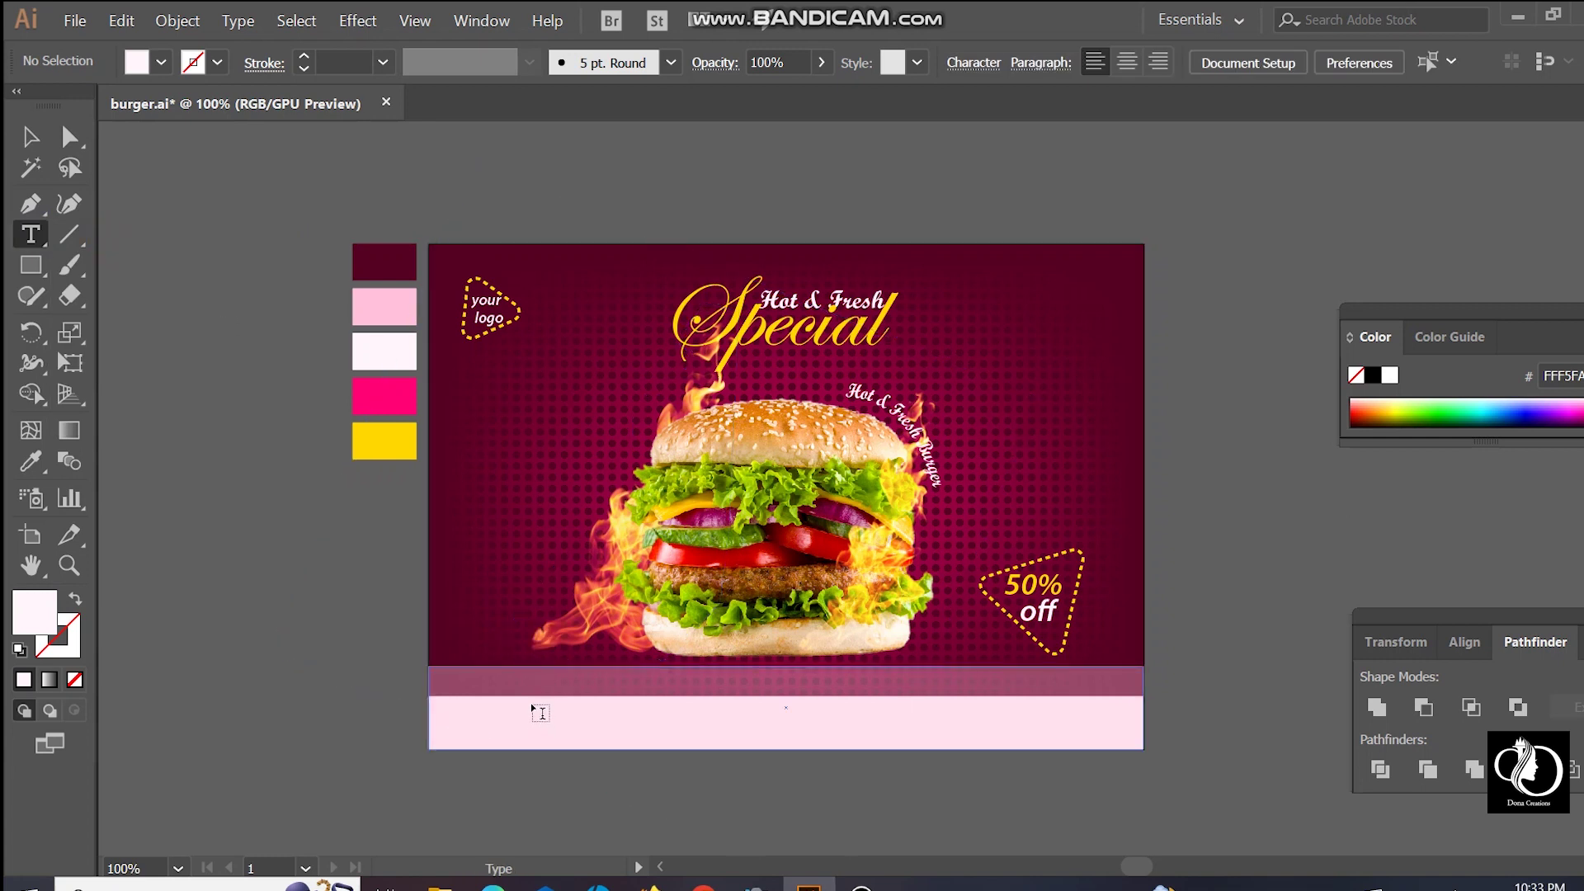
left_click_drag(530, 705, 1042, 725)
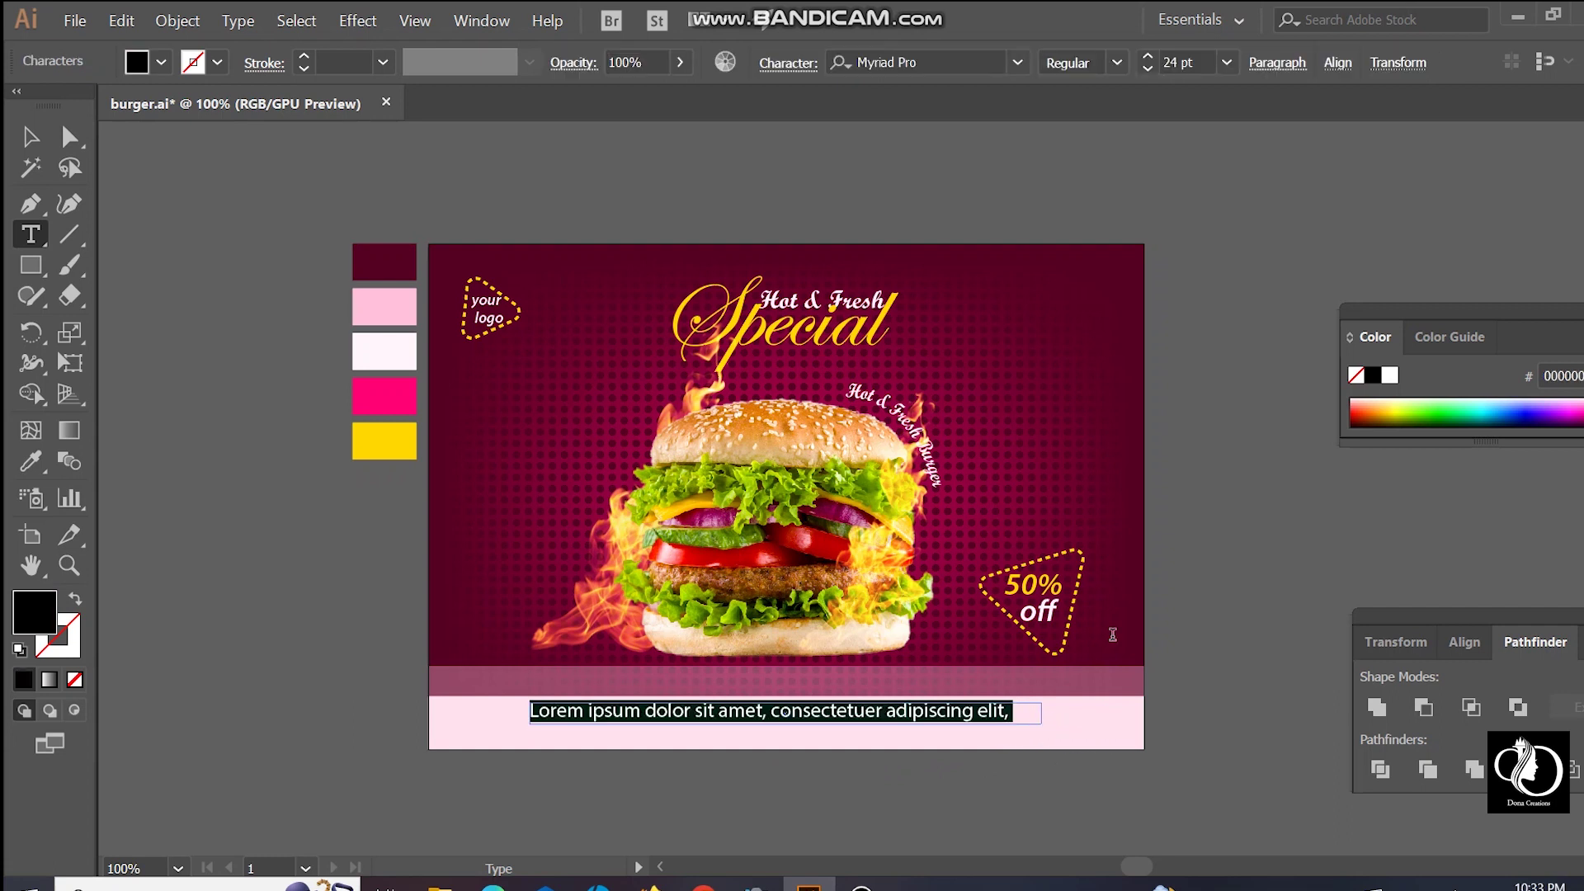
left_click(1230, 66)
left_click(1263, 237)
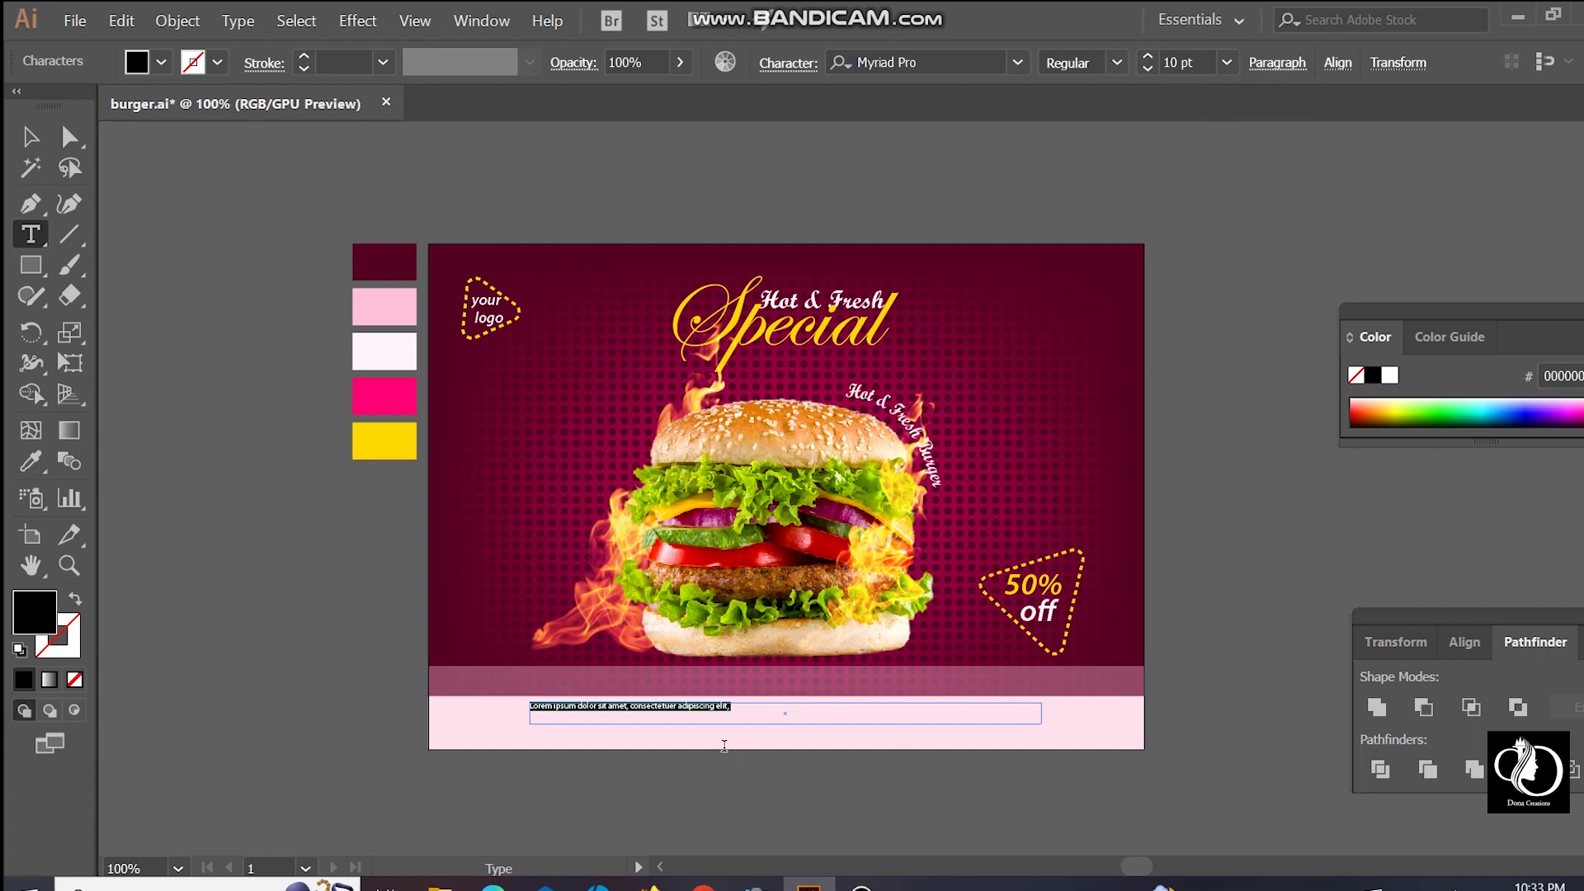
left_click(737, 709)
type("Lorem ipsum dolor sit amet, consectetuer adipiscing elit,")
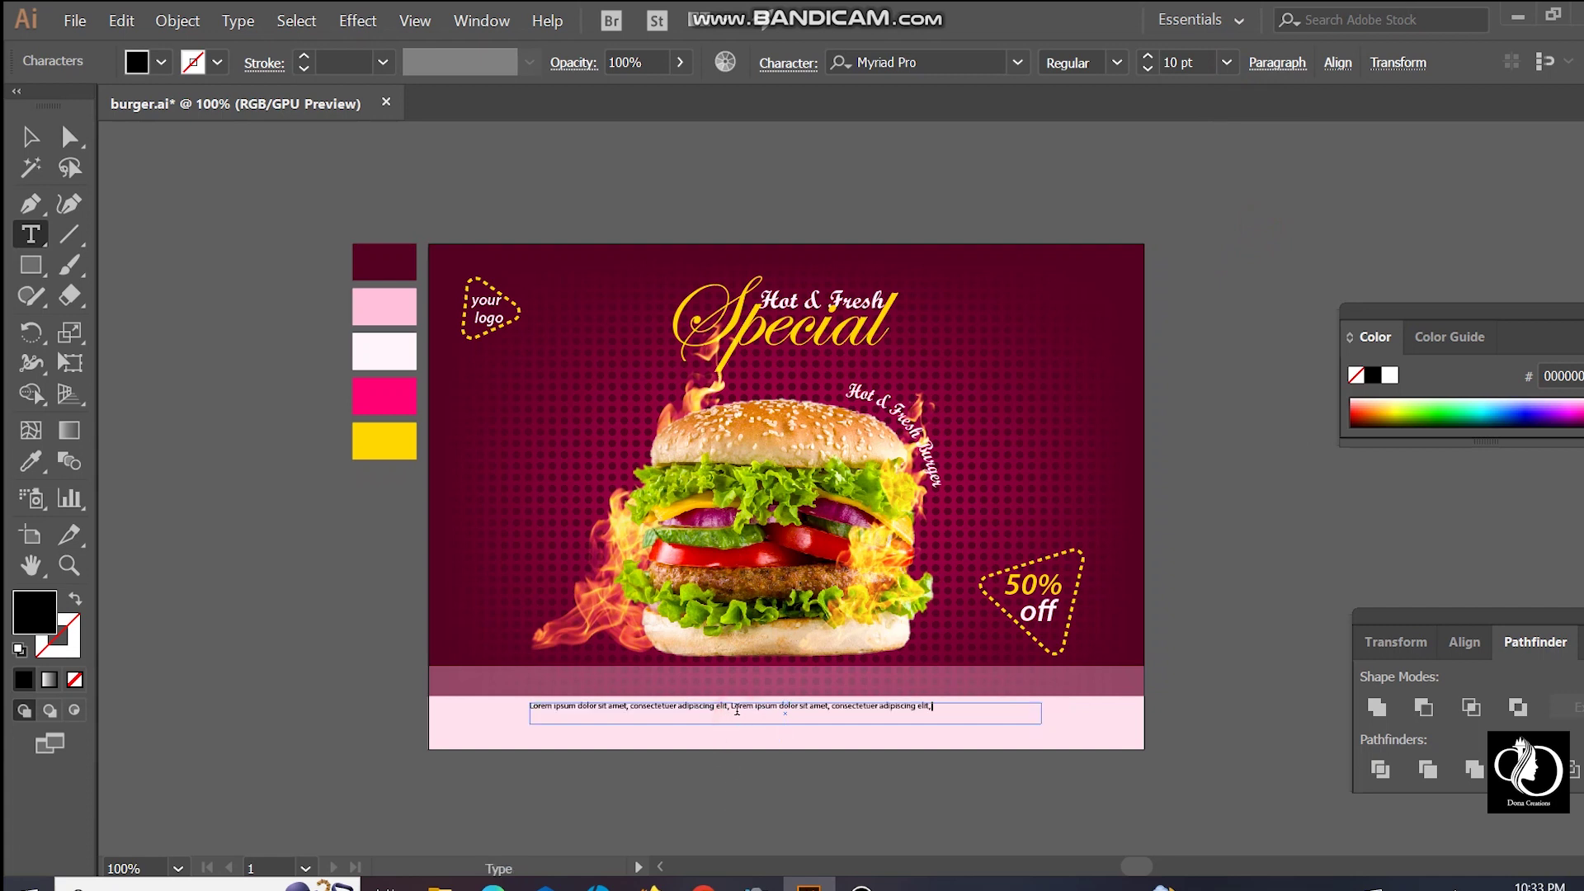
type("Lorem ipsum dolor sit amet, consectetuer adipiscing elit,")
key("ctrl+v")
key("ctrl+v")
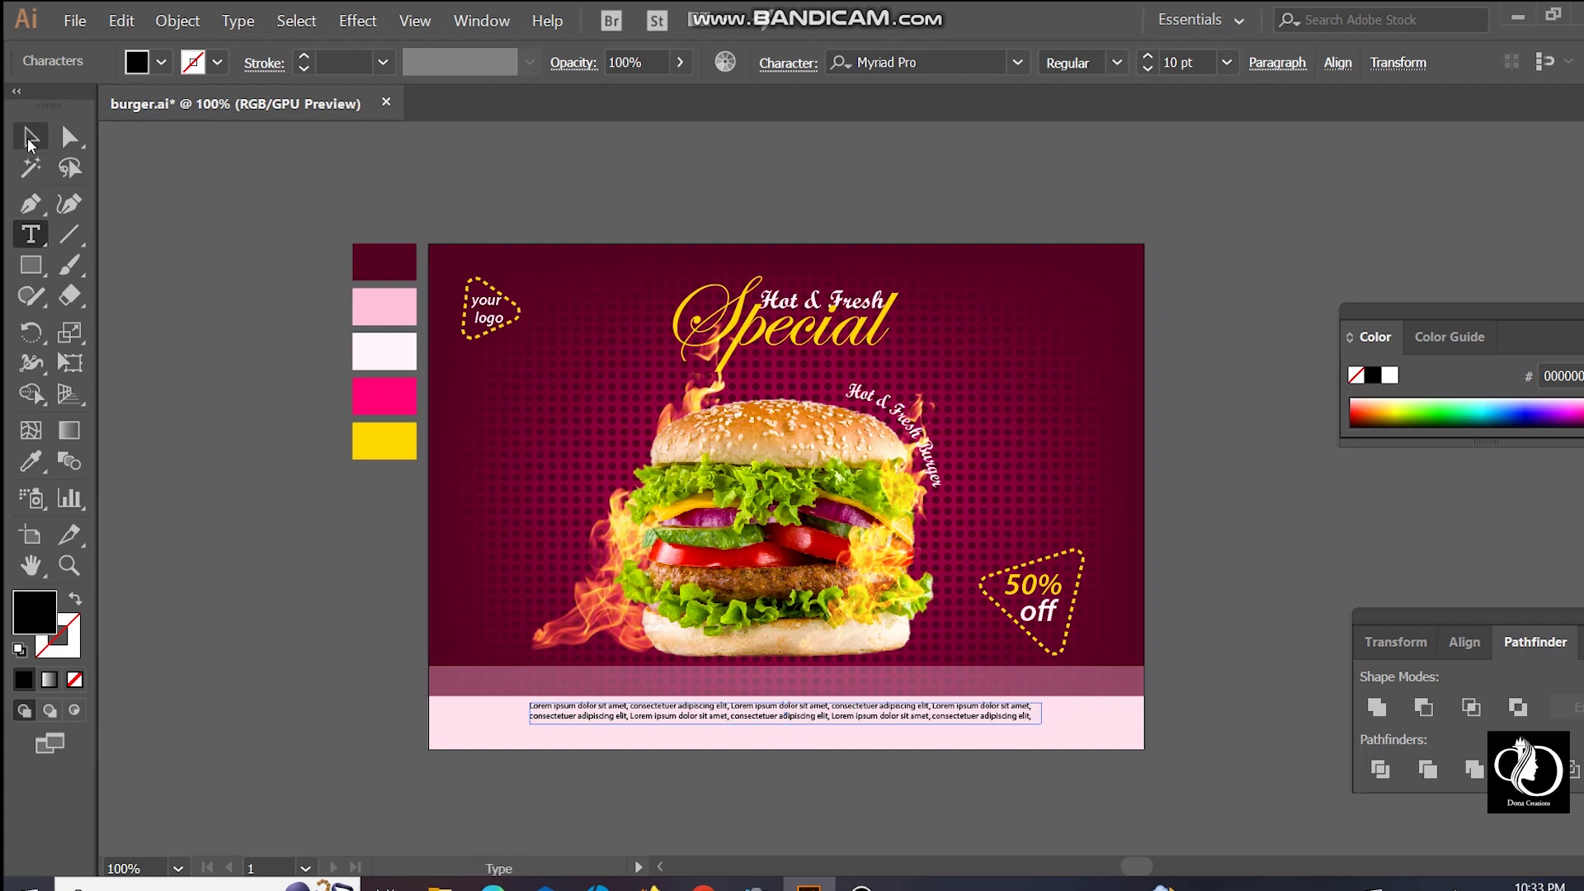
Step: Colour the body text dark maroon and set it to 12 pt
left_click(29, 140)
left_click(25, 468)
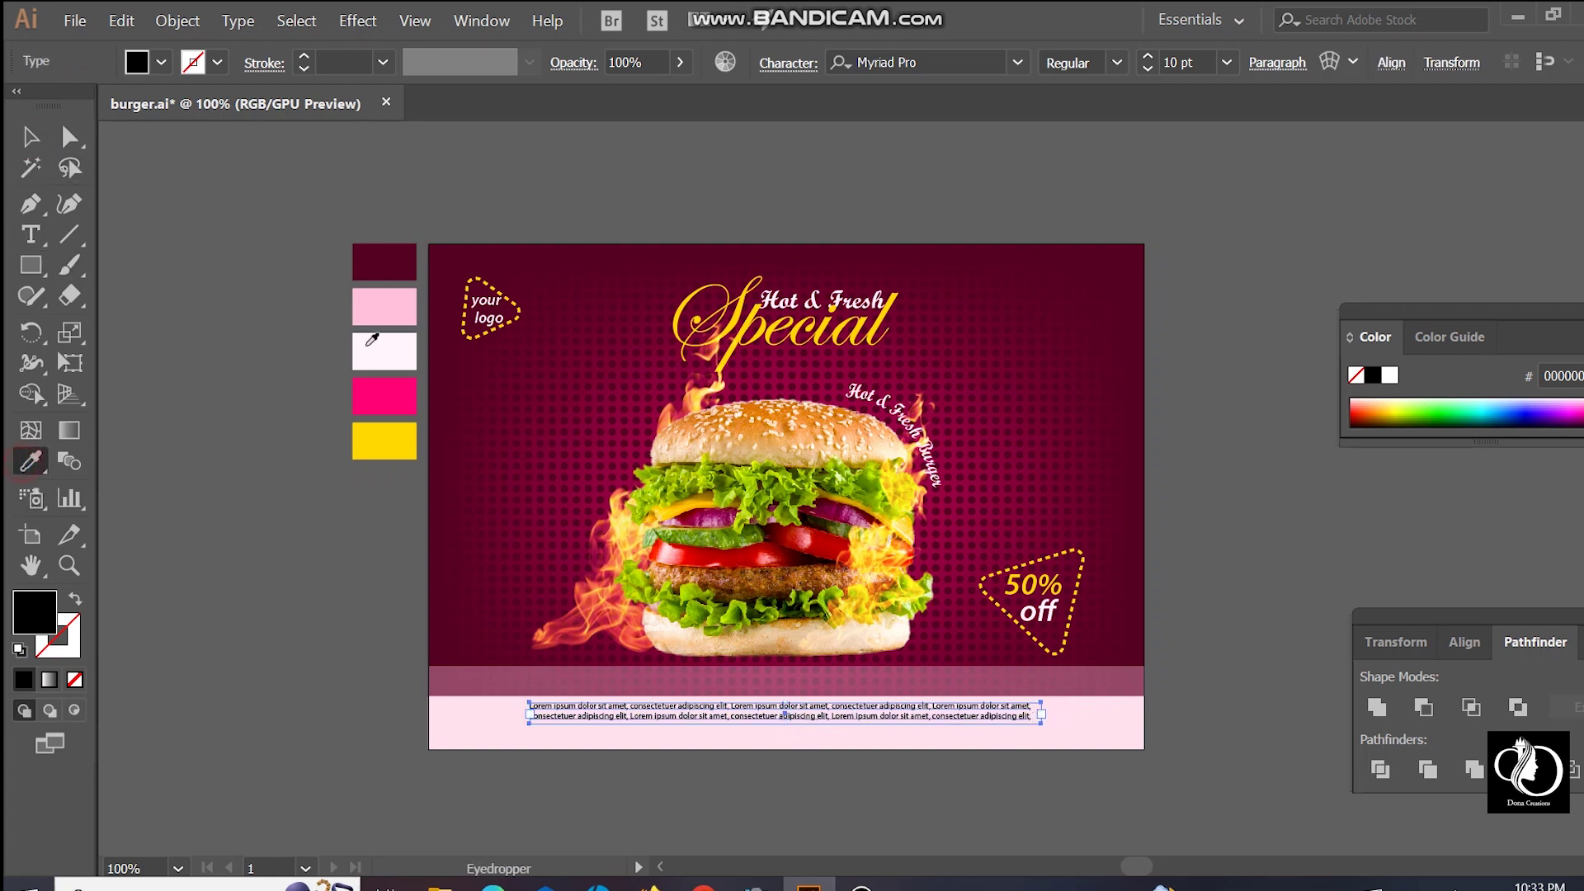
left_click(383, 384)
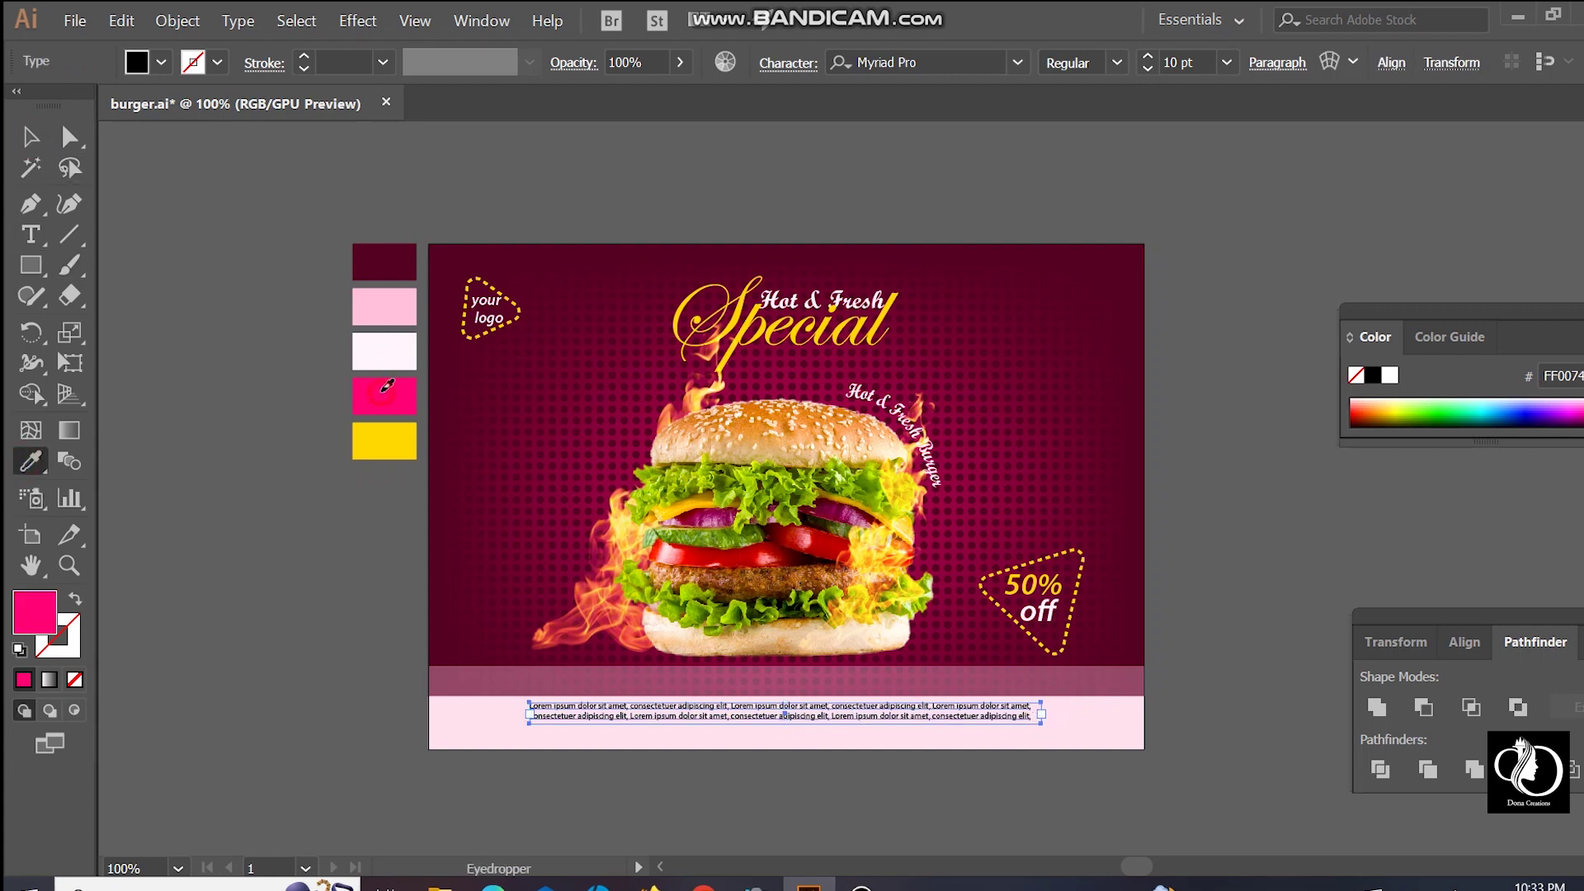
left_click(393, 264)
left_click(1226, 63)
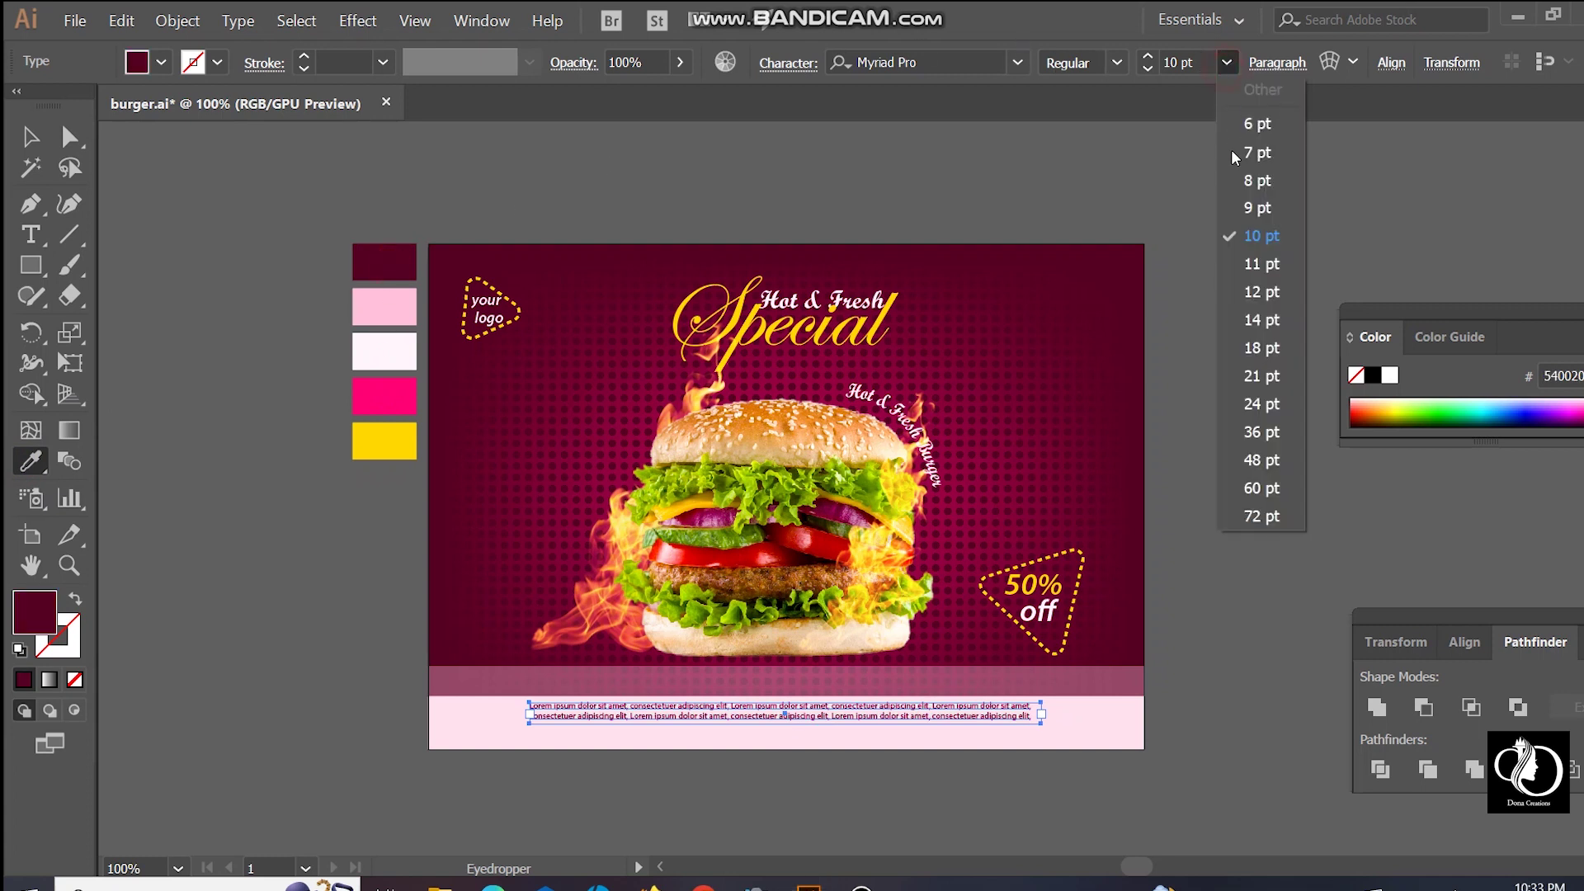
left_click(1257, 263)
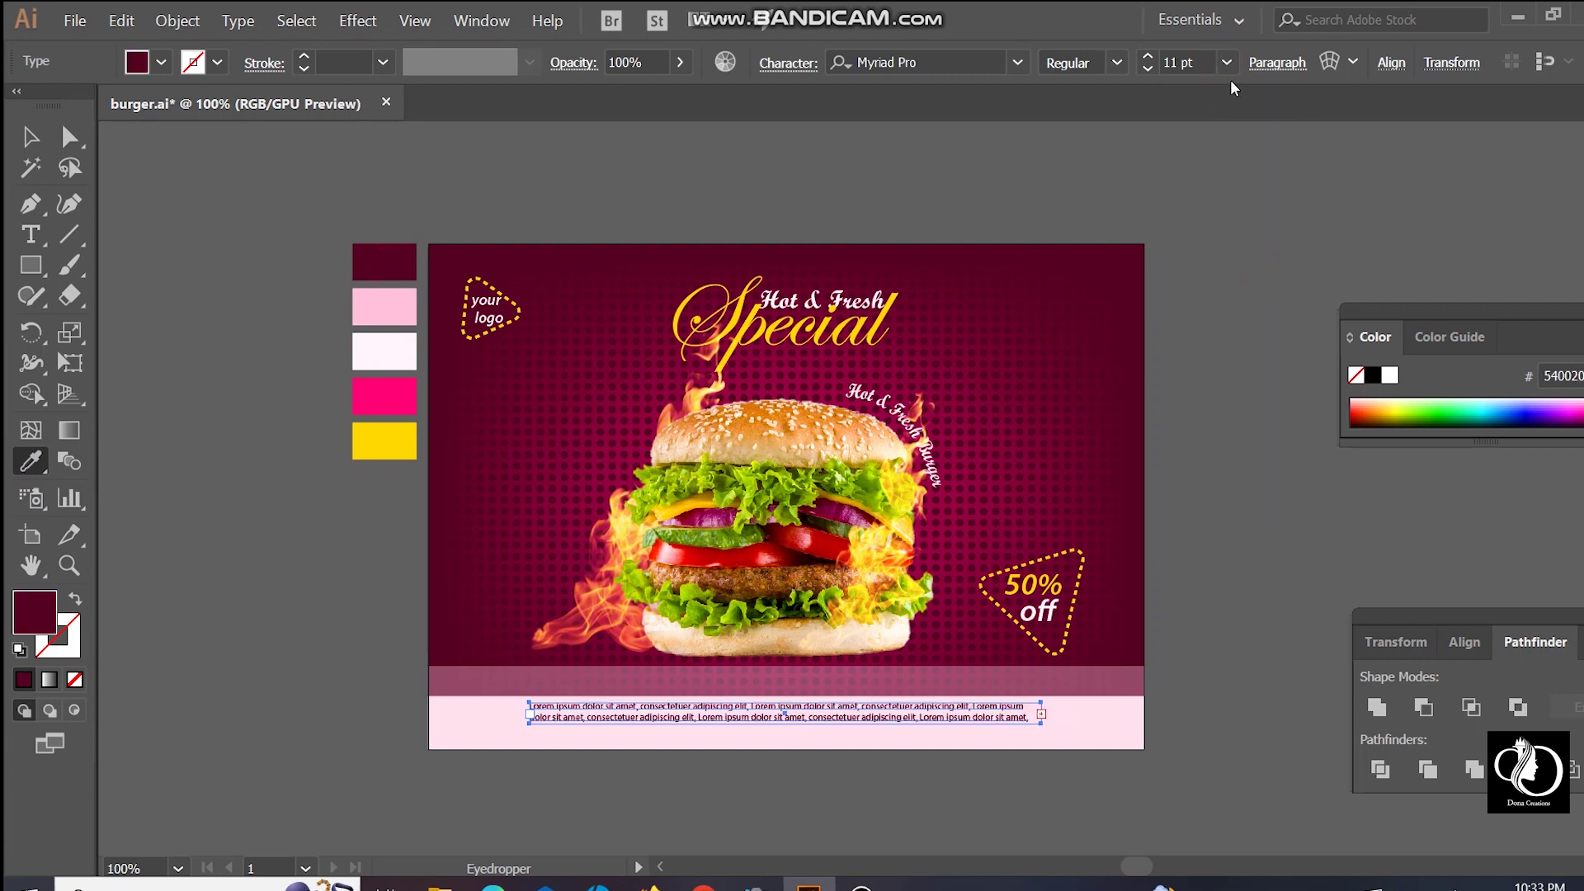
left_click(1227, 64)
left_click(1268, 294)
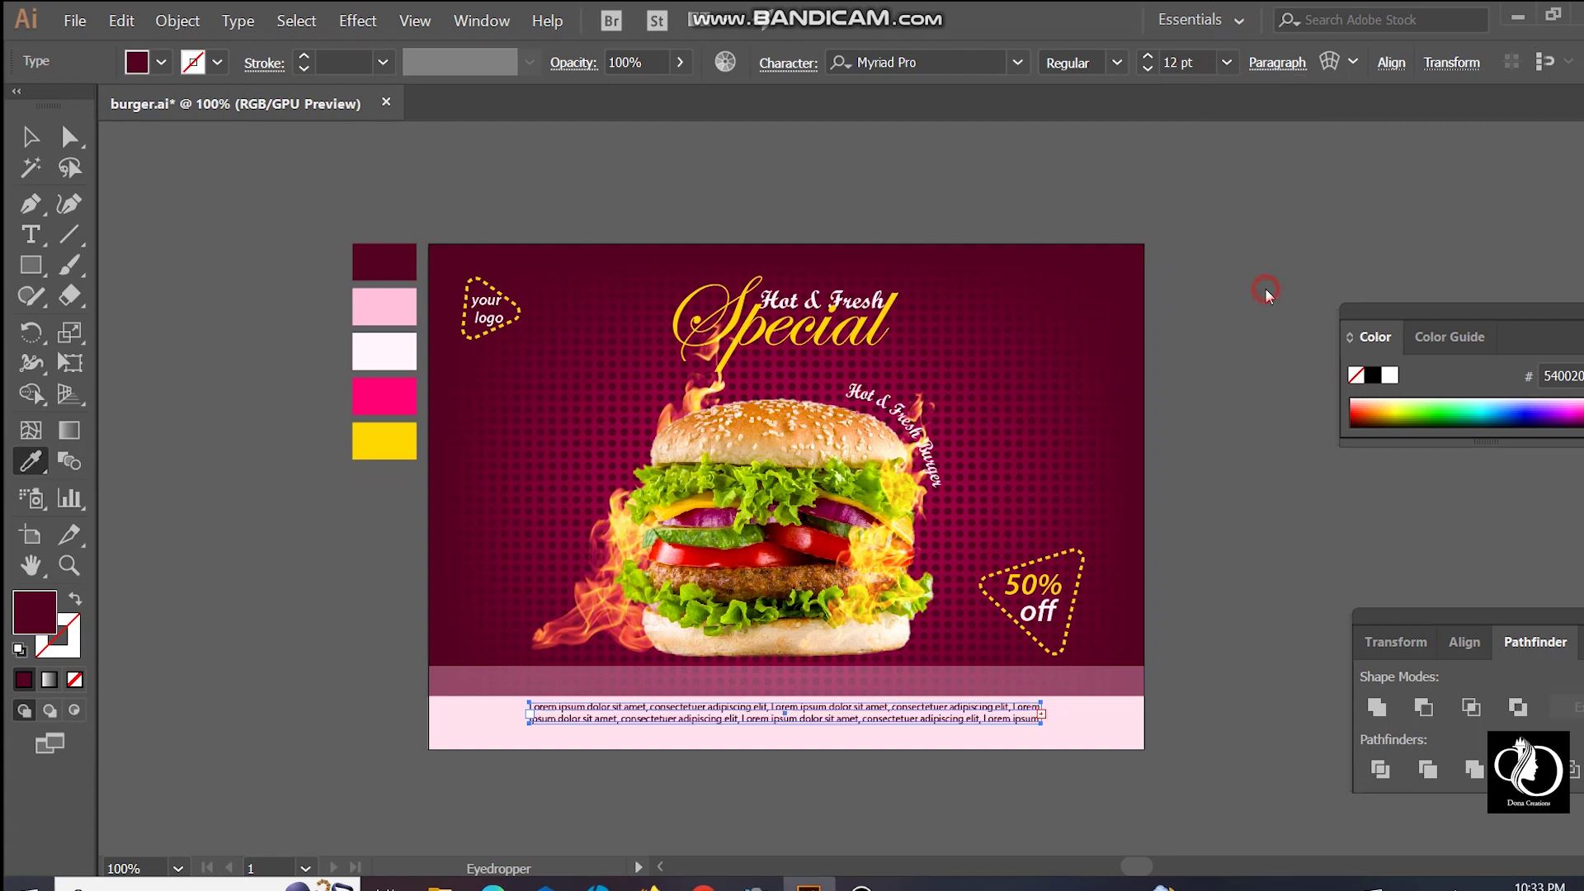
Step: Lengthen the text frame so it wraps and centre-align the paragraph
key("v")
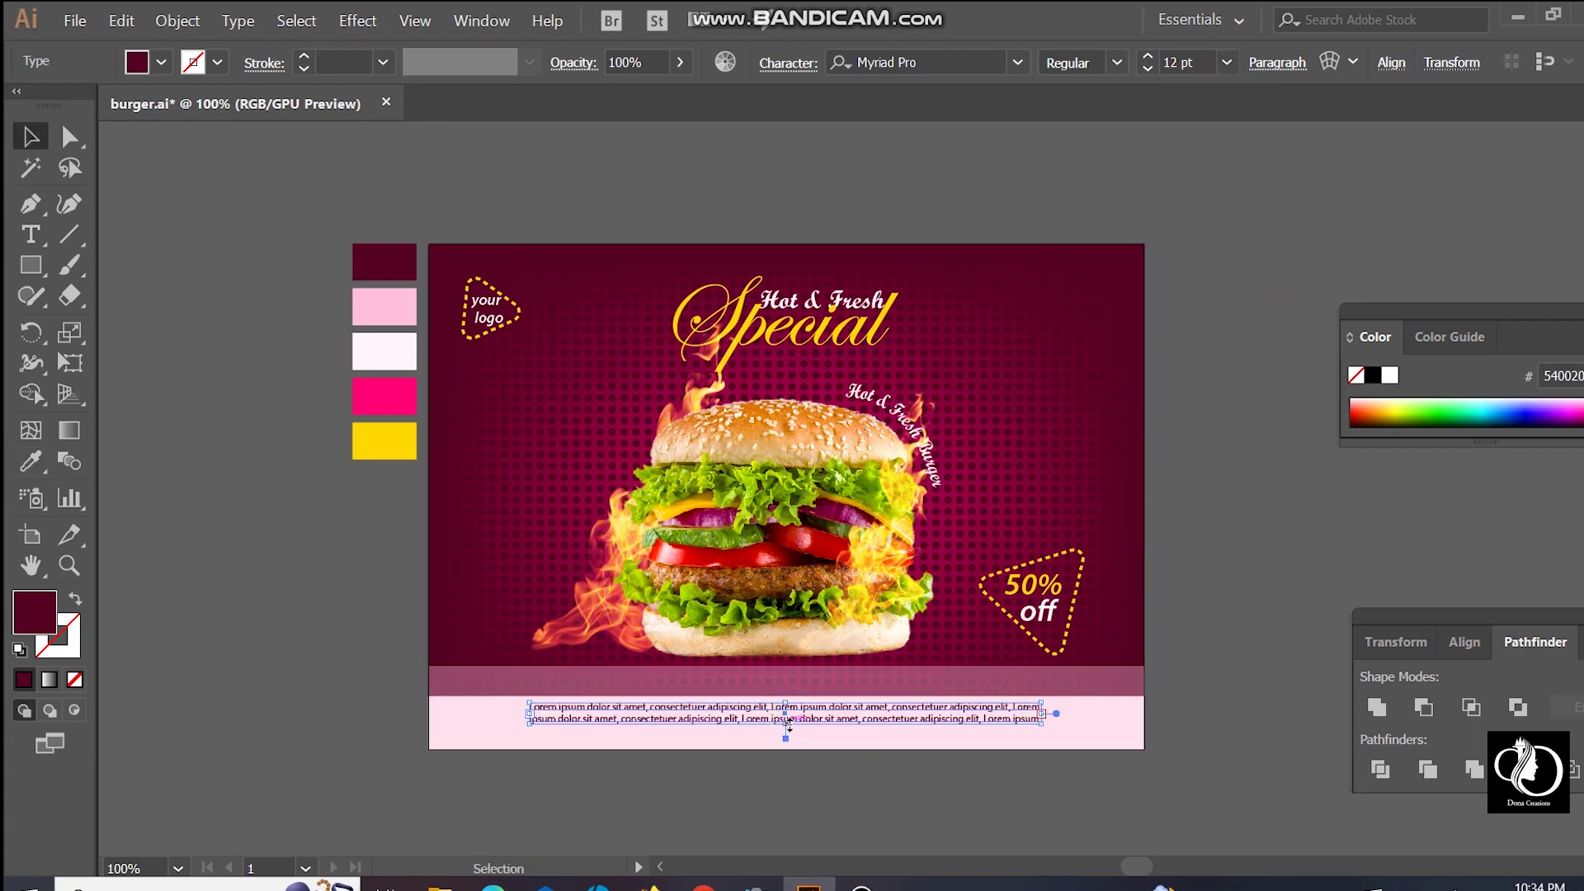
left_click_drag(789, 724, 788, 738)
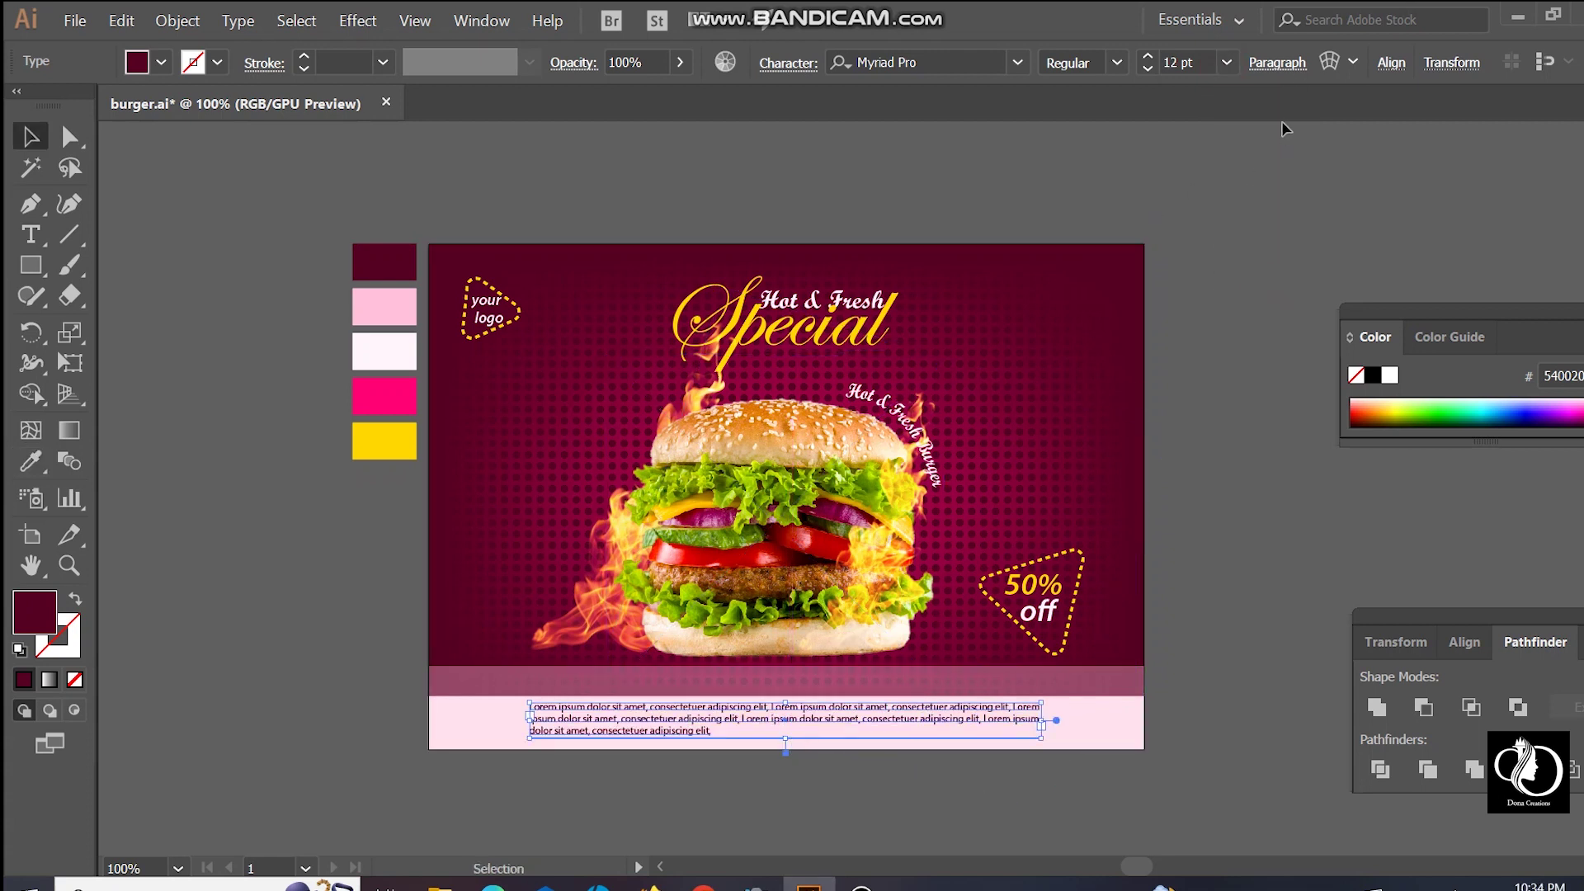
left_click(1278, 64)
left_click(1077, 109)
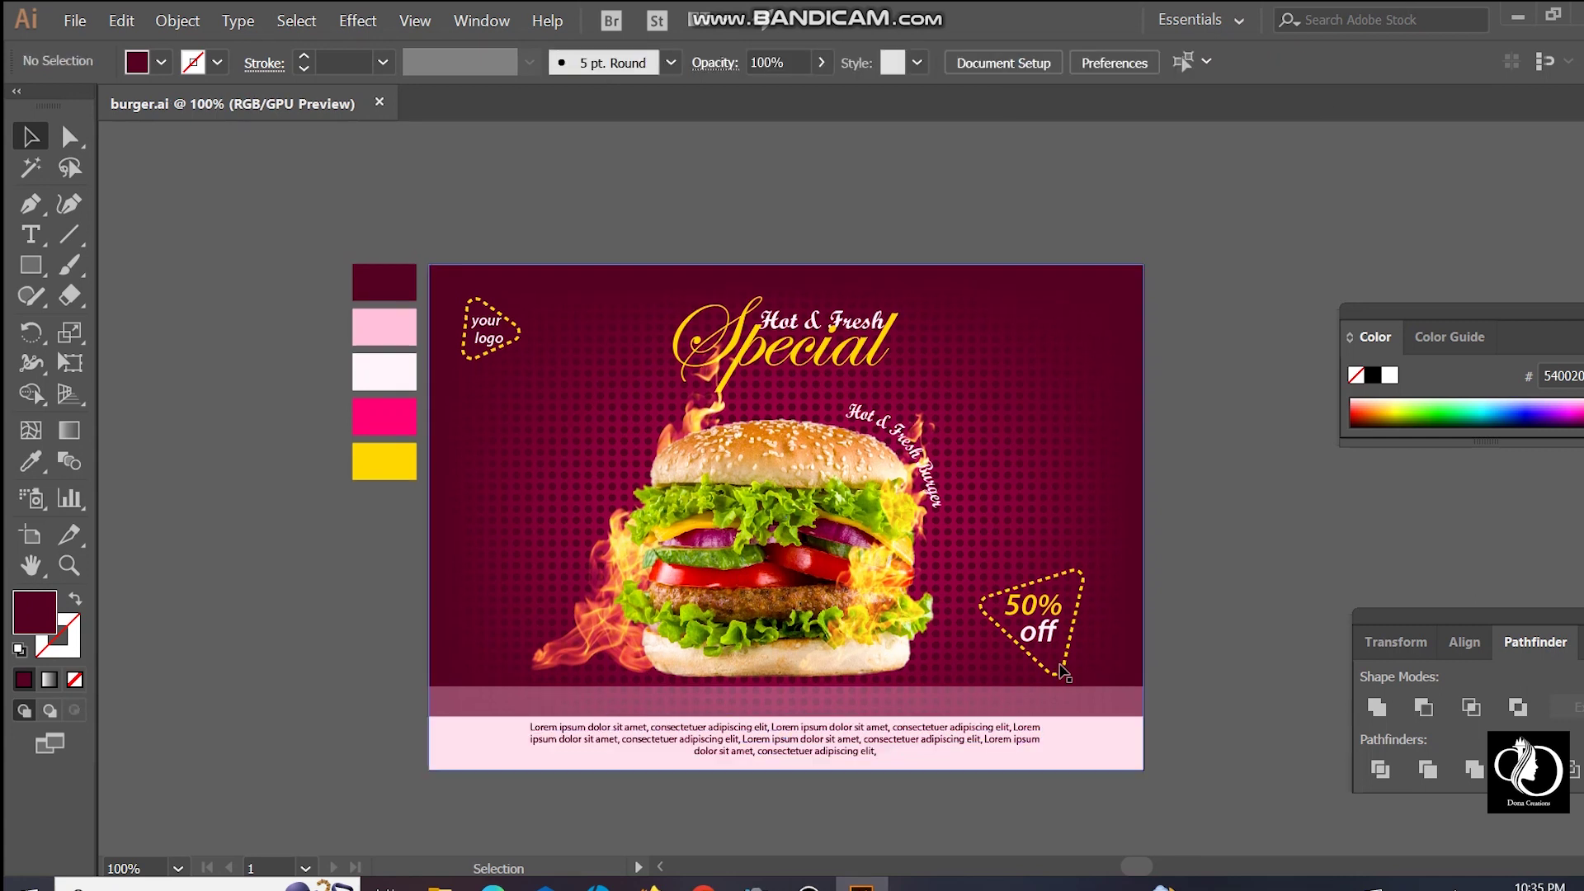
Step: Make the 50% text Bold with a yellow stroke and scale it up
left_click(1047, 611)
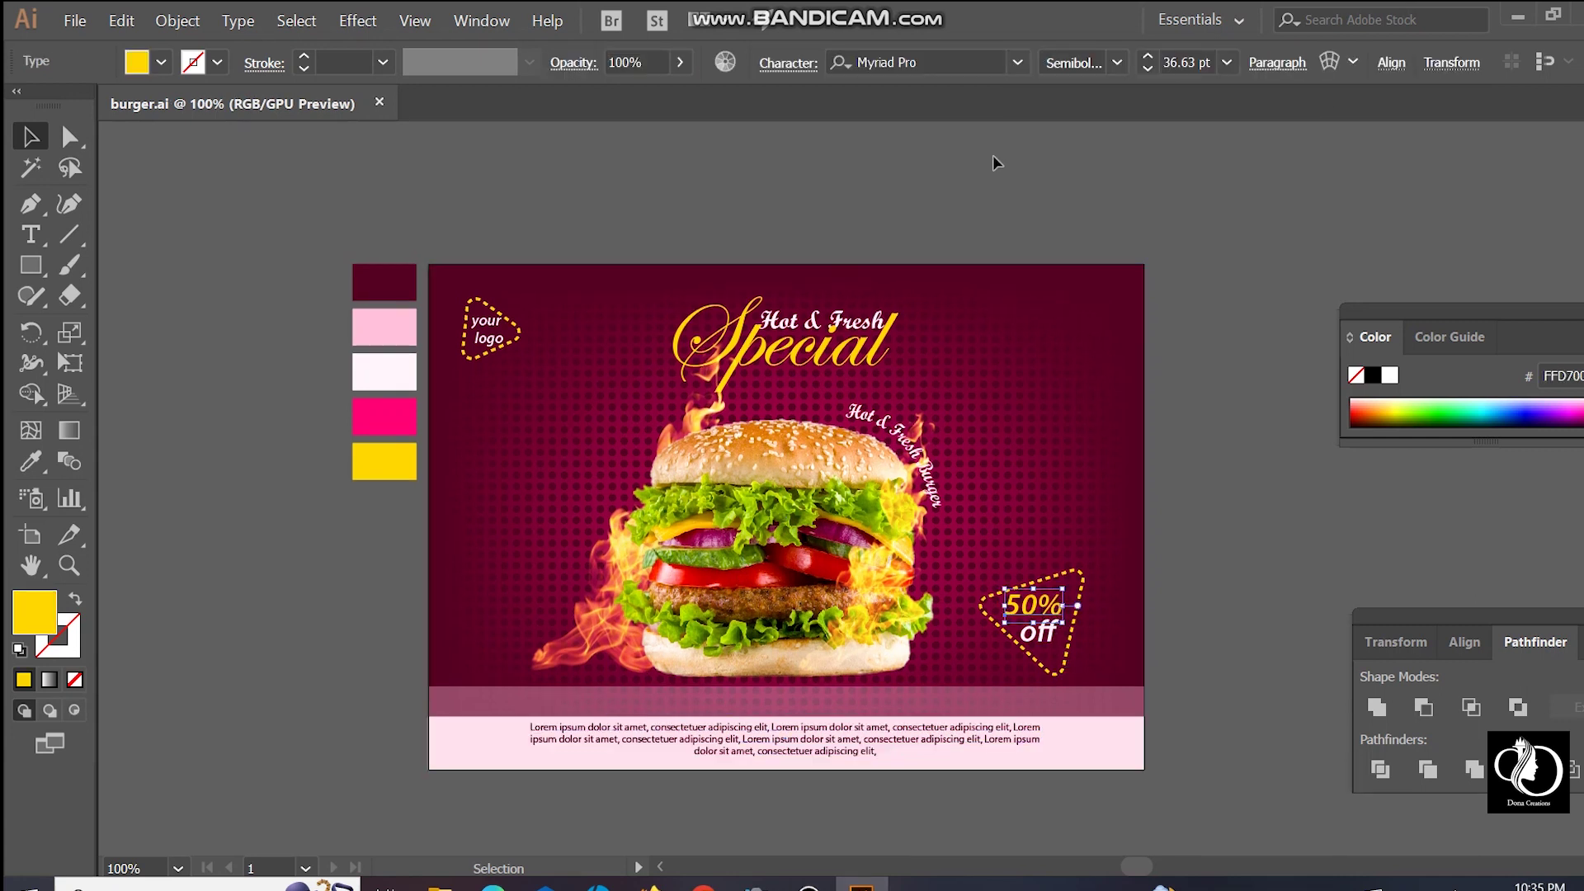
left_click(1120, 64)
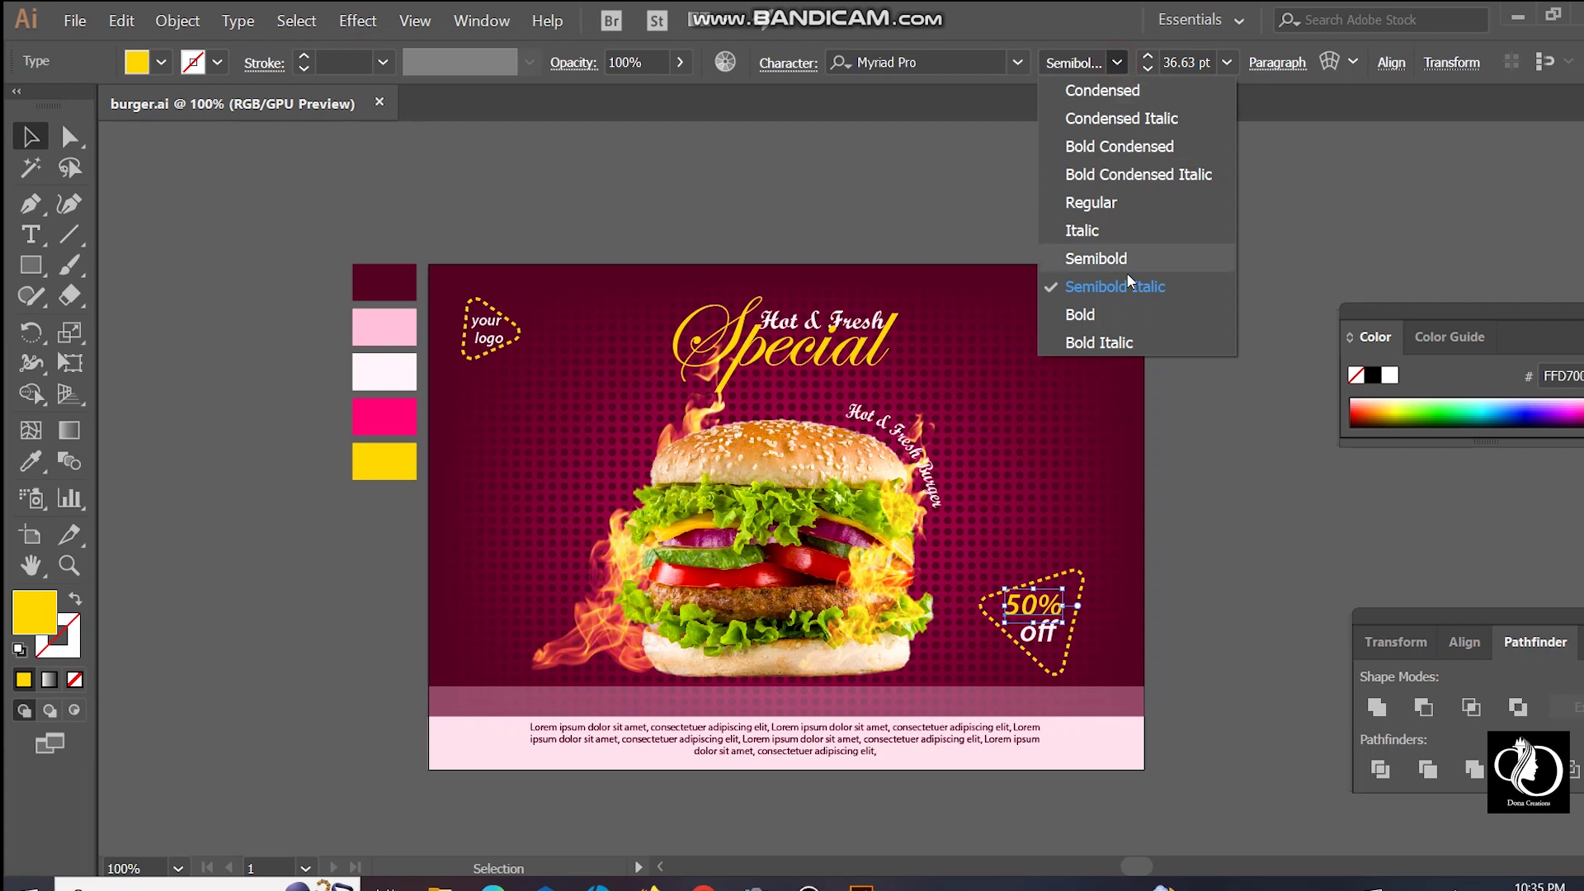
left_click(1122, 315)
left_click(71, 647)
left_click(23, 680)
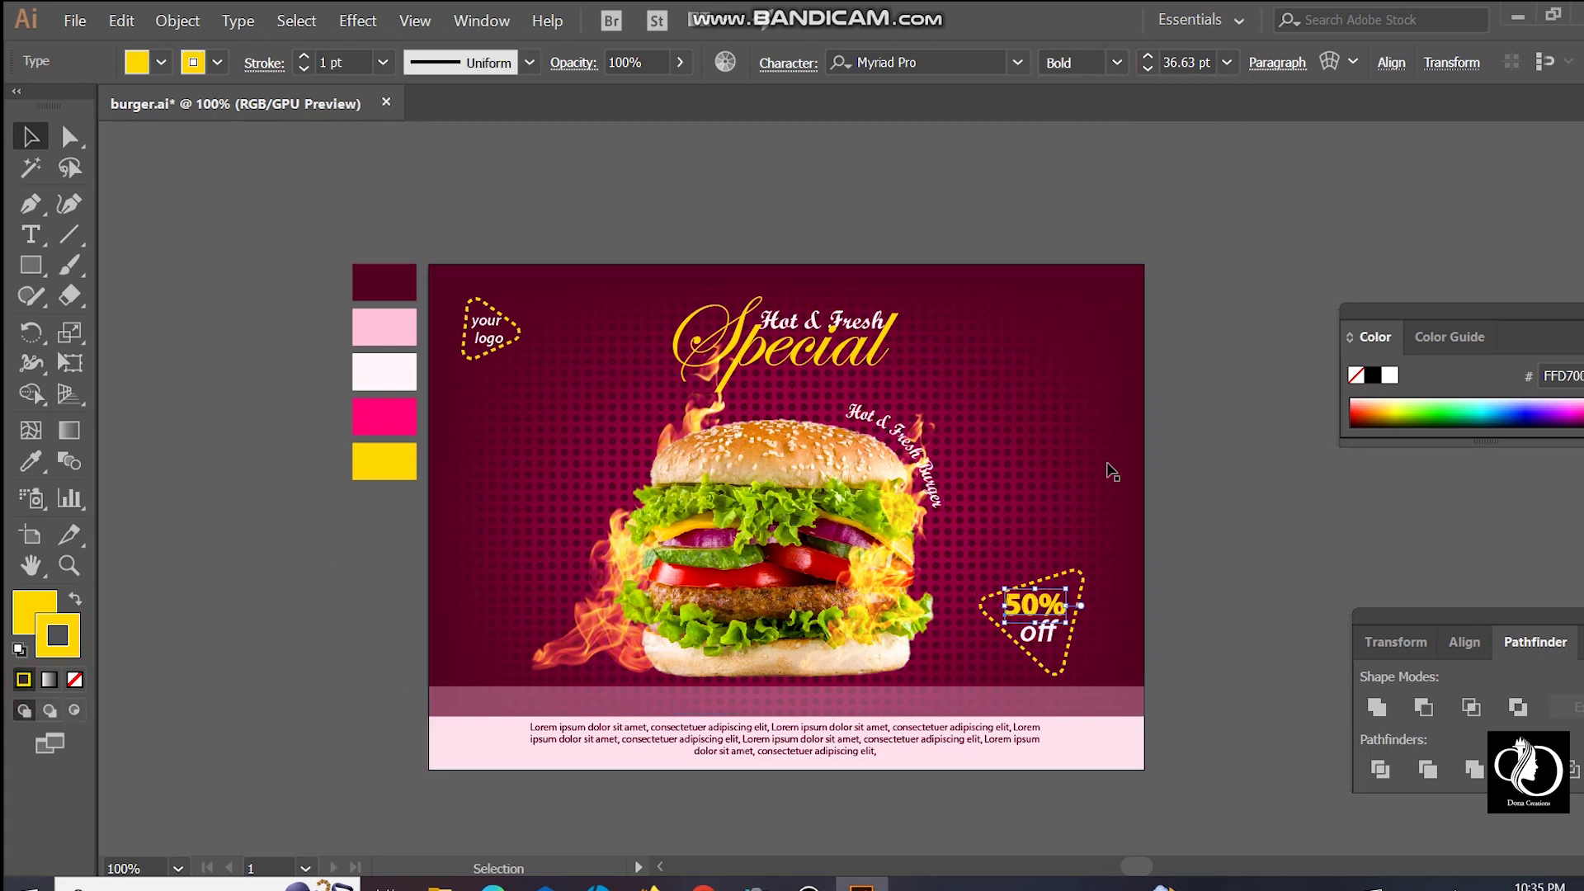
left_click_drag(1070, 584, 1081, 580)
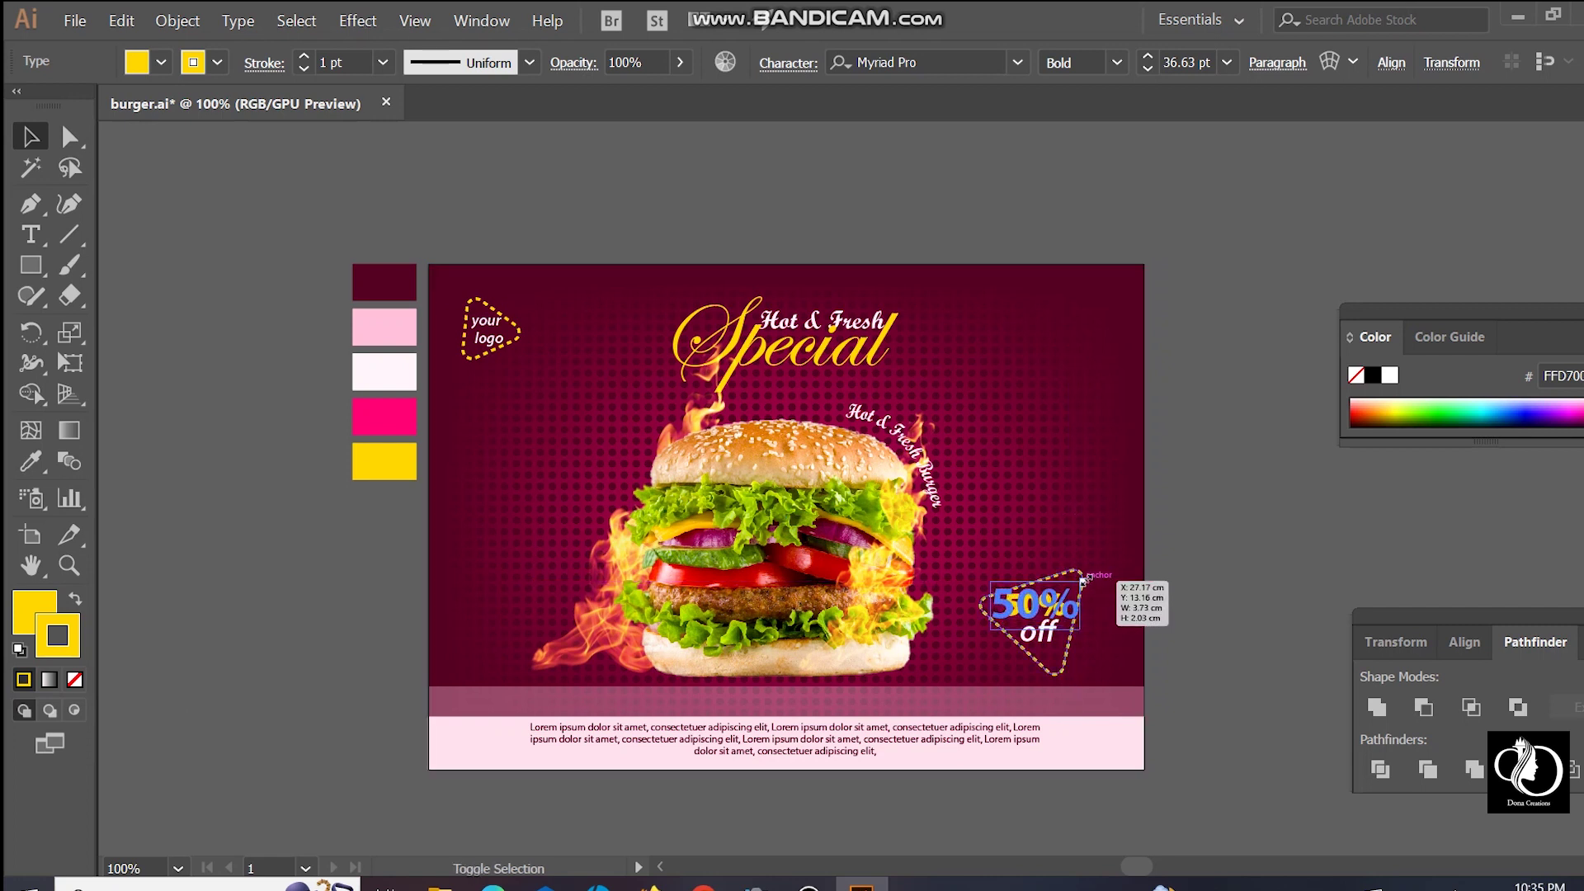
left_click_drag(1081, 580, 1085, 579)
Step: Nudge the 'off' text into place beneath 50% and copy the dashed triangle upward
left_click(1212, 601)
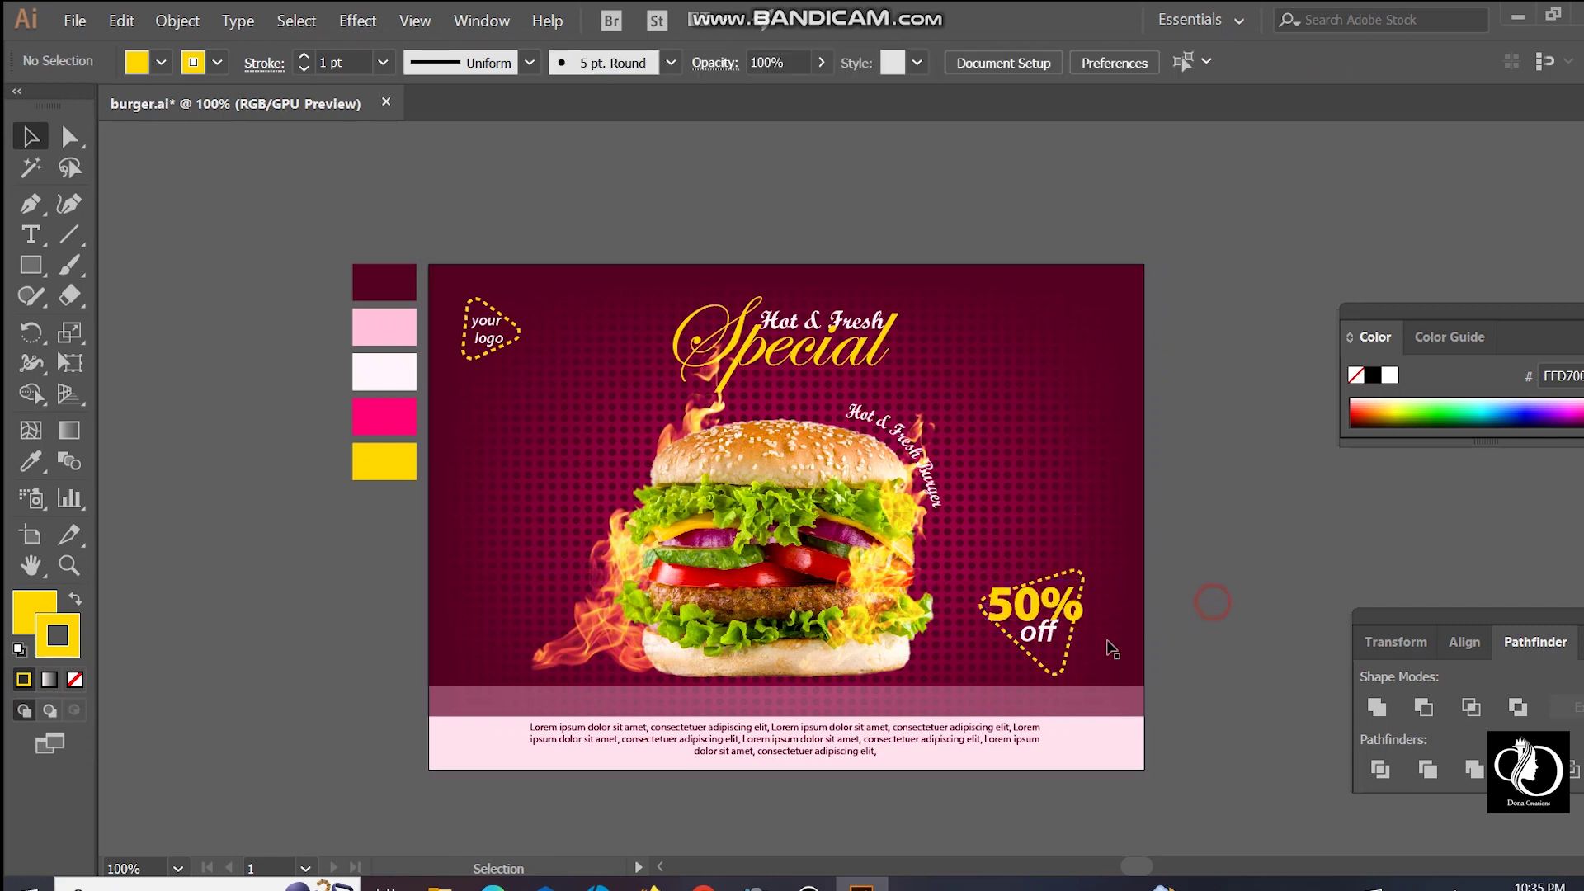
left_click(1055, 639)
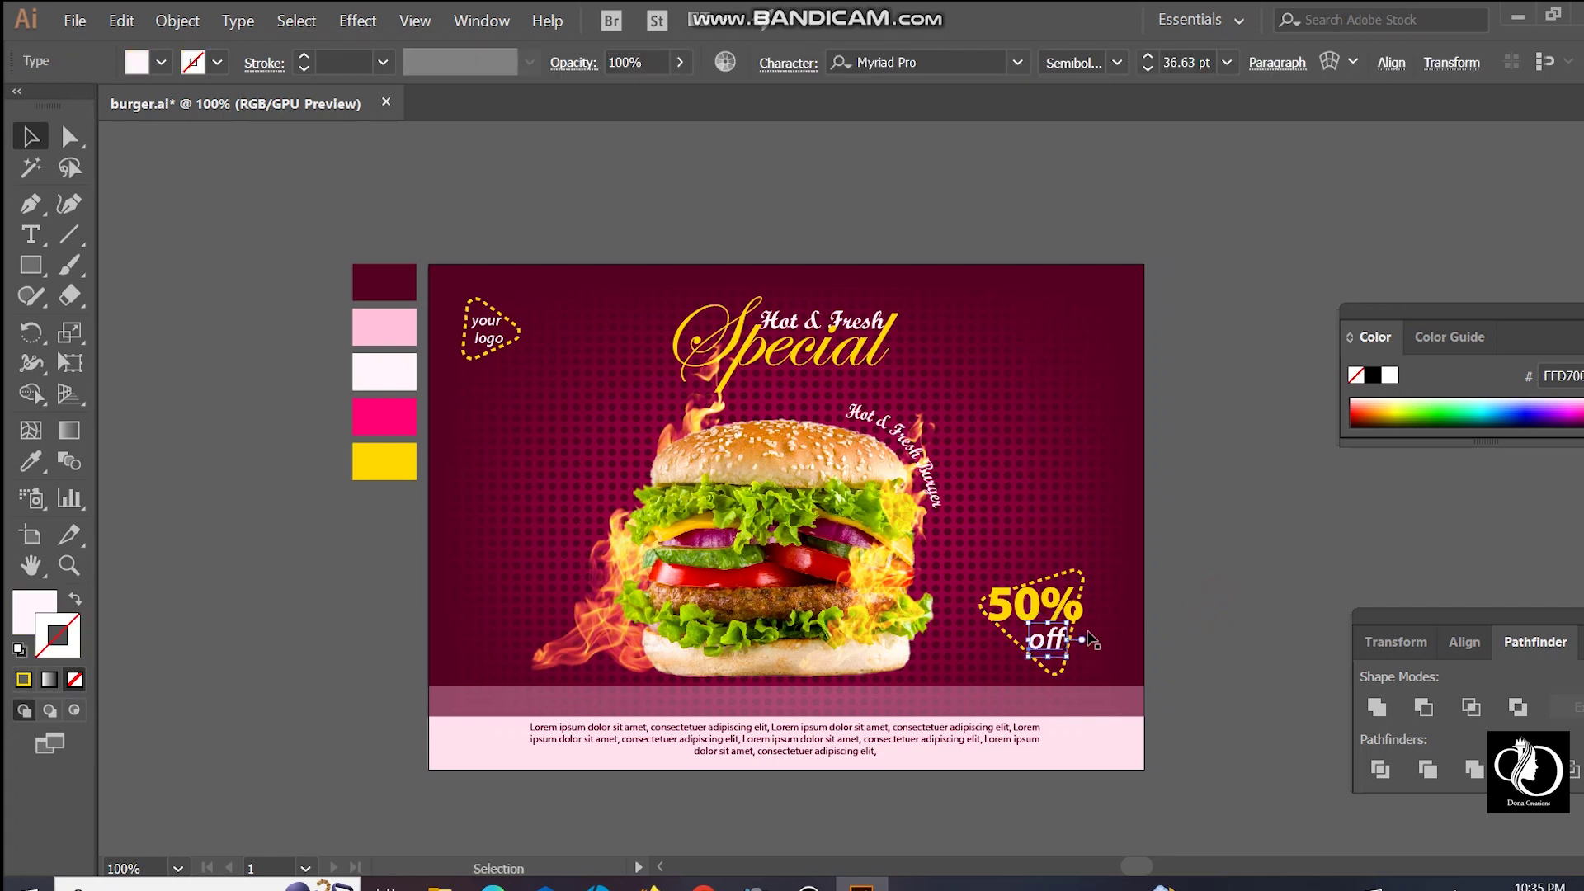
key("Right")
key("Right")
key("Down")
left_click(1105, 591)
left_click_drag(1089, 561, 1088, 390)
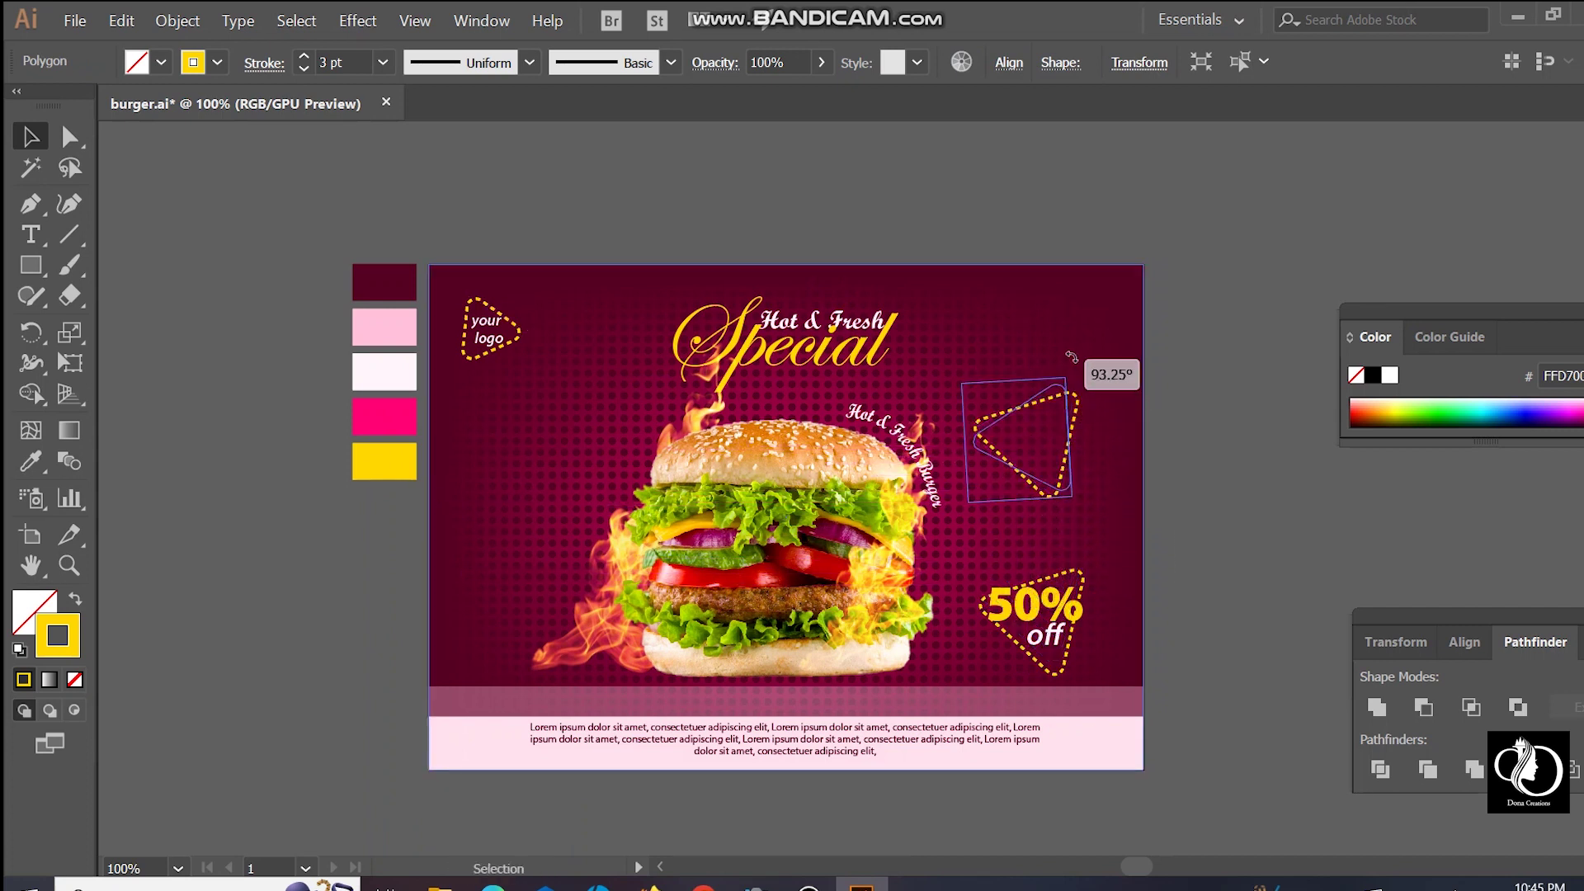
Step: Rotate the copied dashed triangle, enlarge it from a corner and shift it slightly right
left_click_drag(1086, 376, 1070, 357)
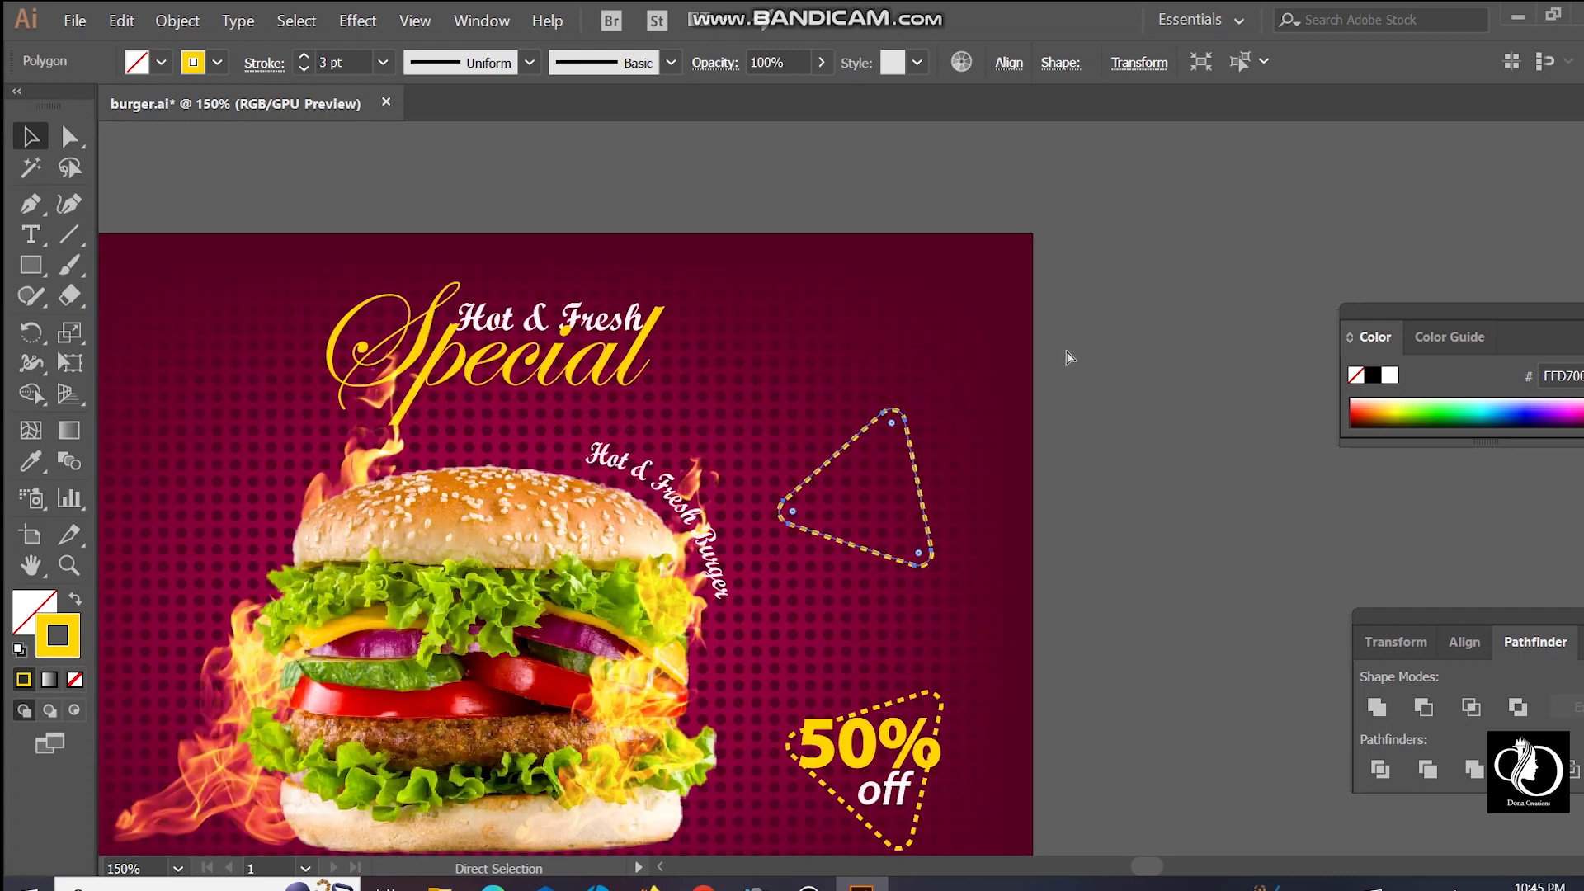
key("ctrl+plus")
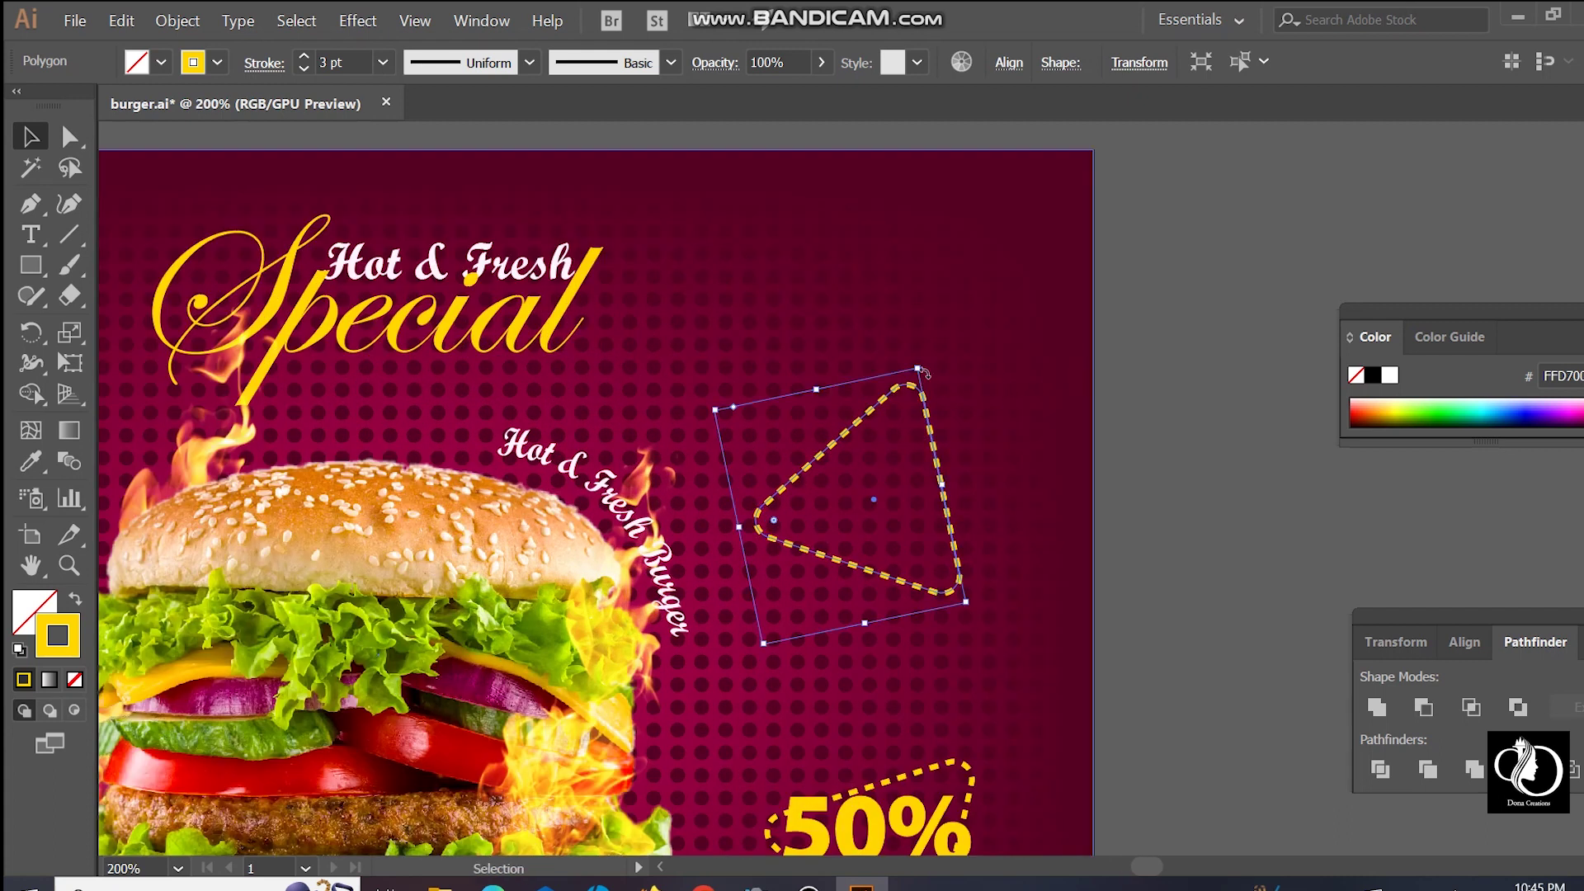
mouse_move(918, 363)
left_mouse_down()
mouse_move(949, 354)
mouse_move(925, 344)
left_mouse_up()
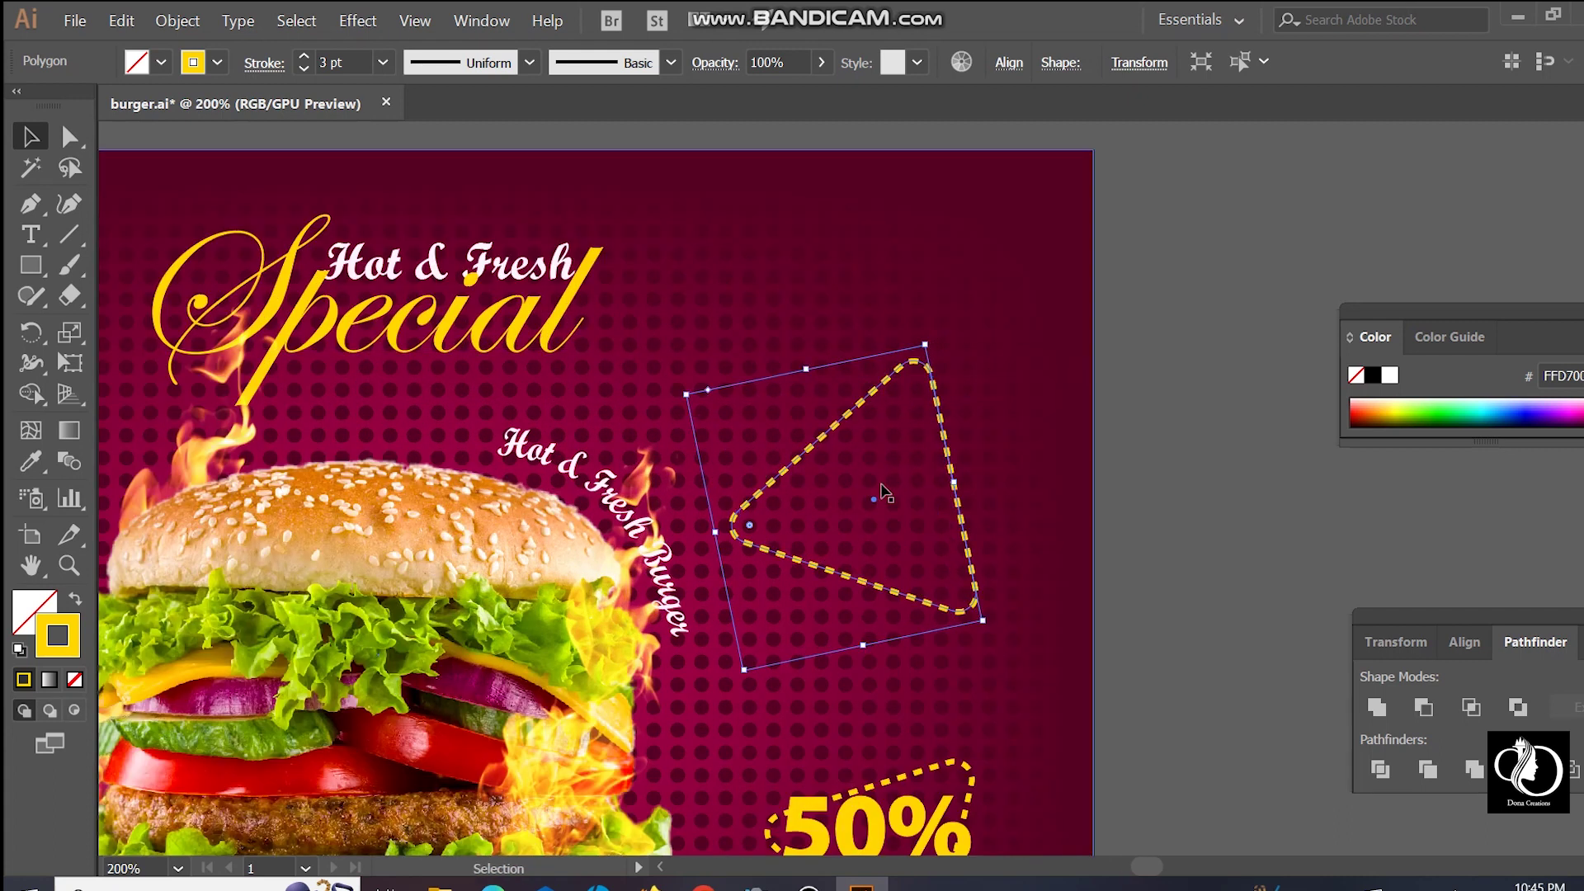
left_click_drag(876, 501, 912, 495)
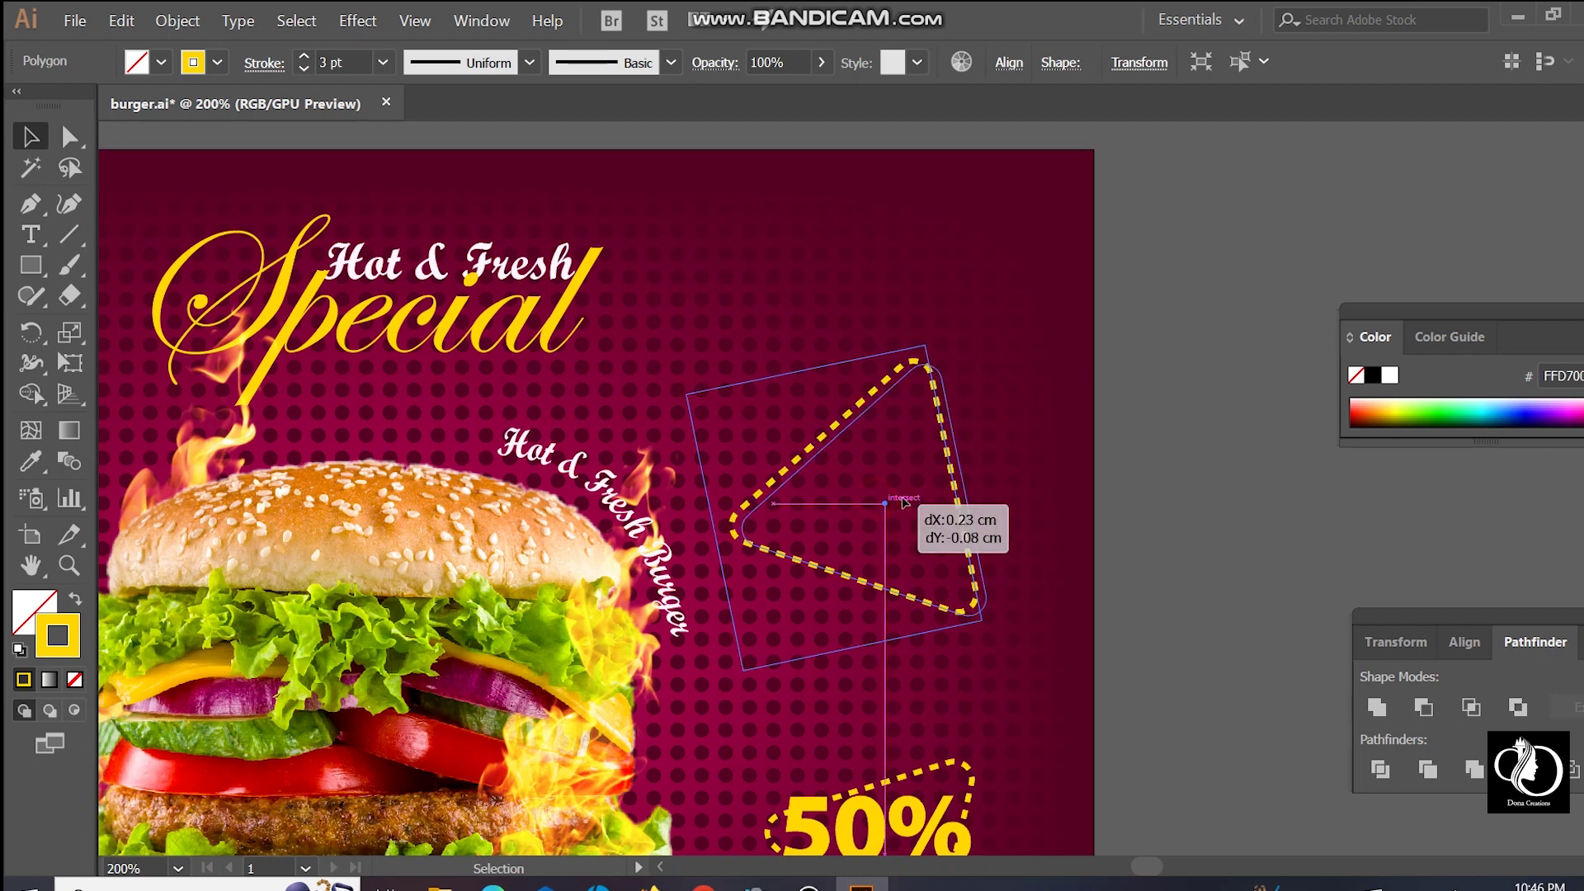
left_click(1180, 514)
left_click(35, 239)
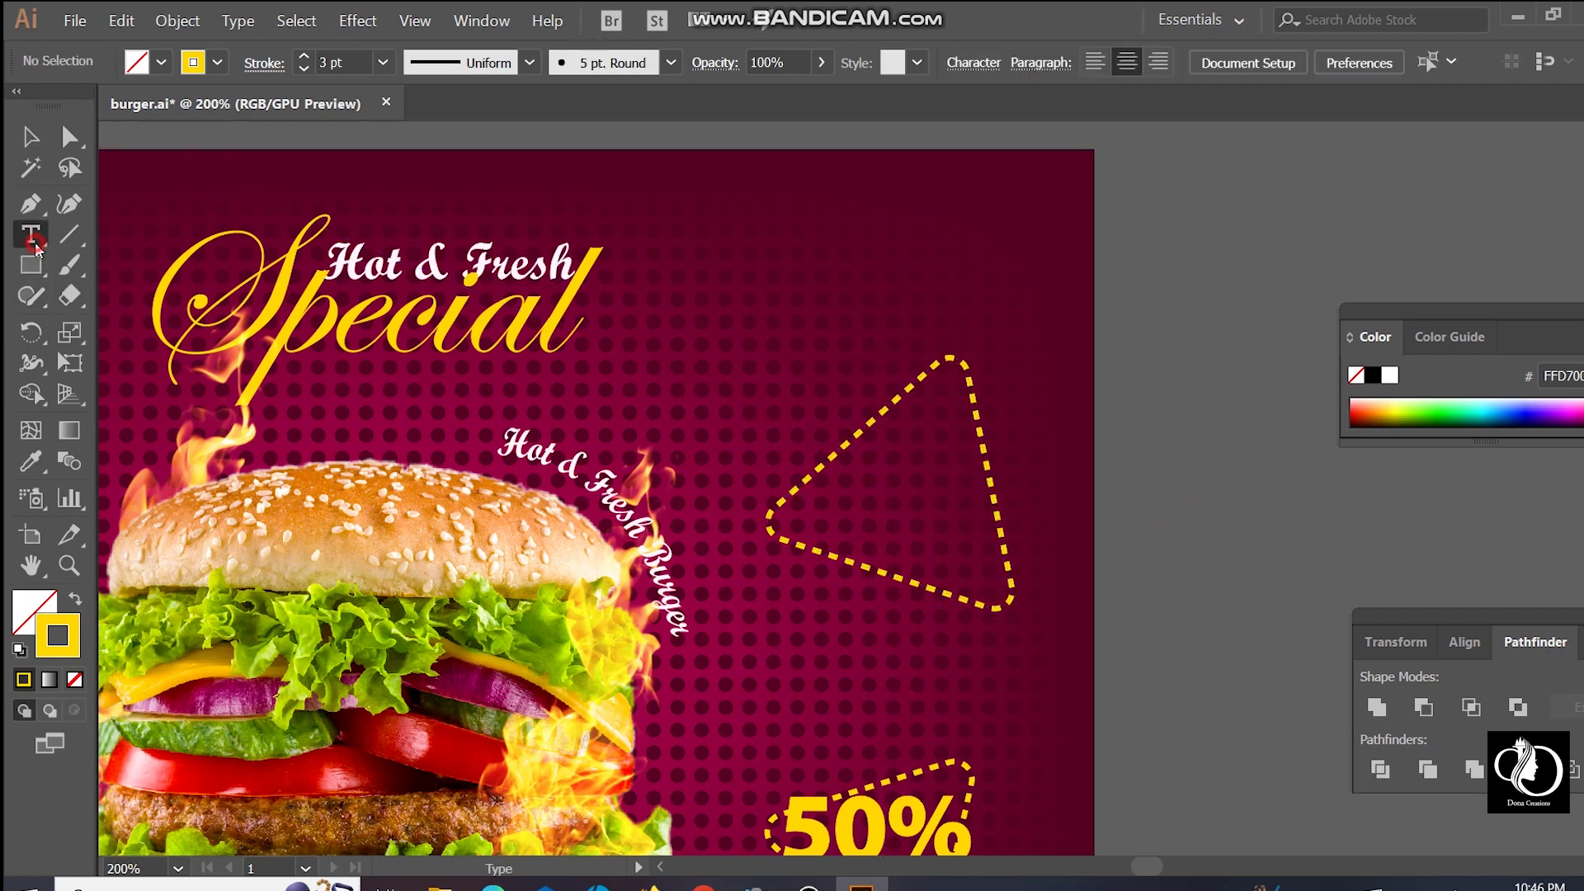
Step: Type the three-line 'Buy 1 Get 1 FREE' text beside the artboard and colour it pale pink
left_click(1110, 205)
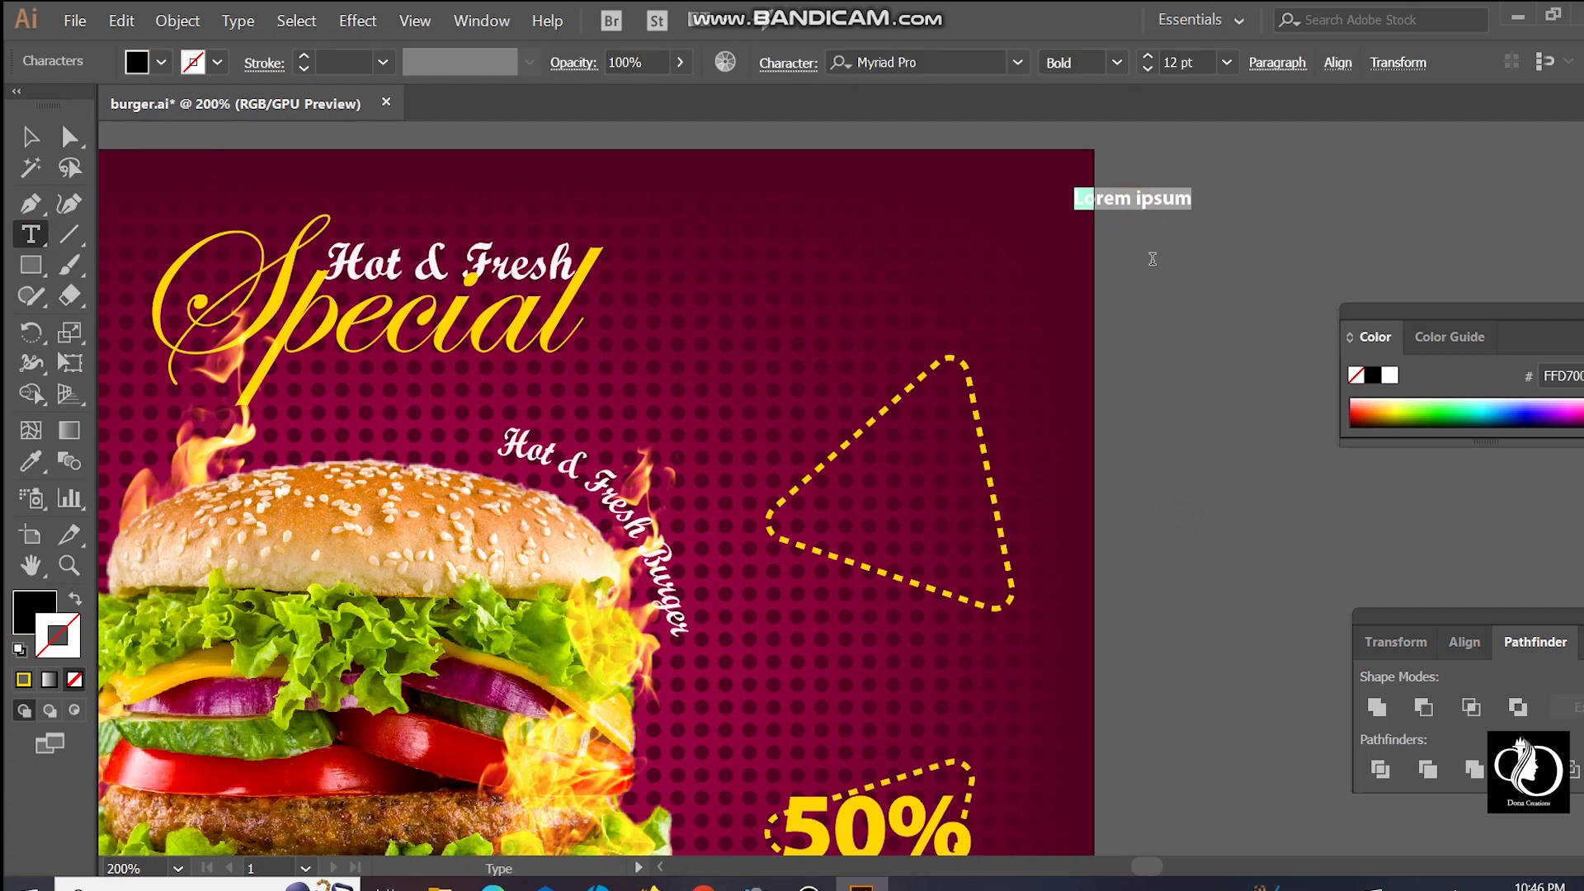
type("Buy 1")
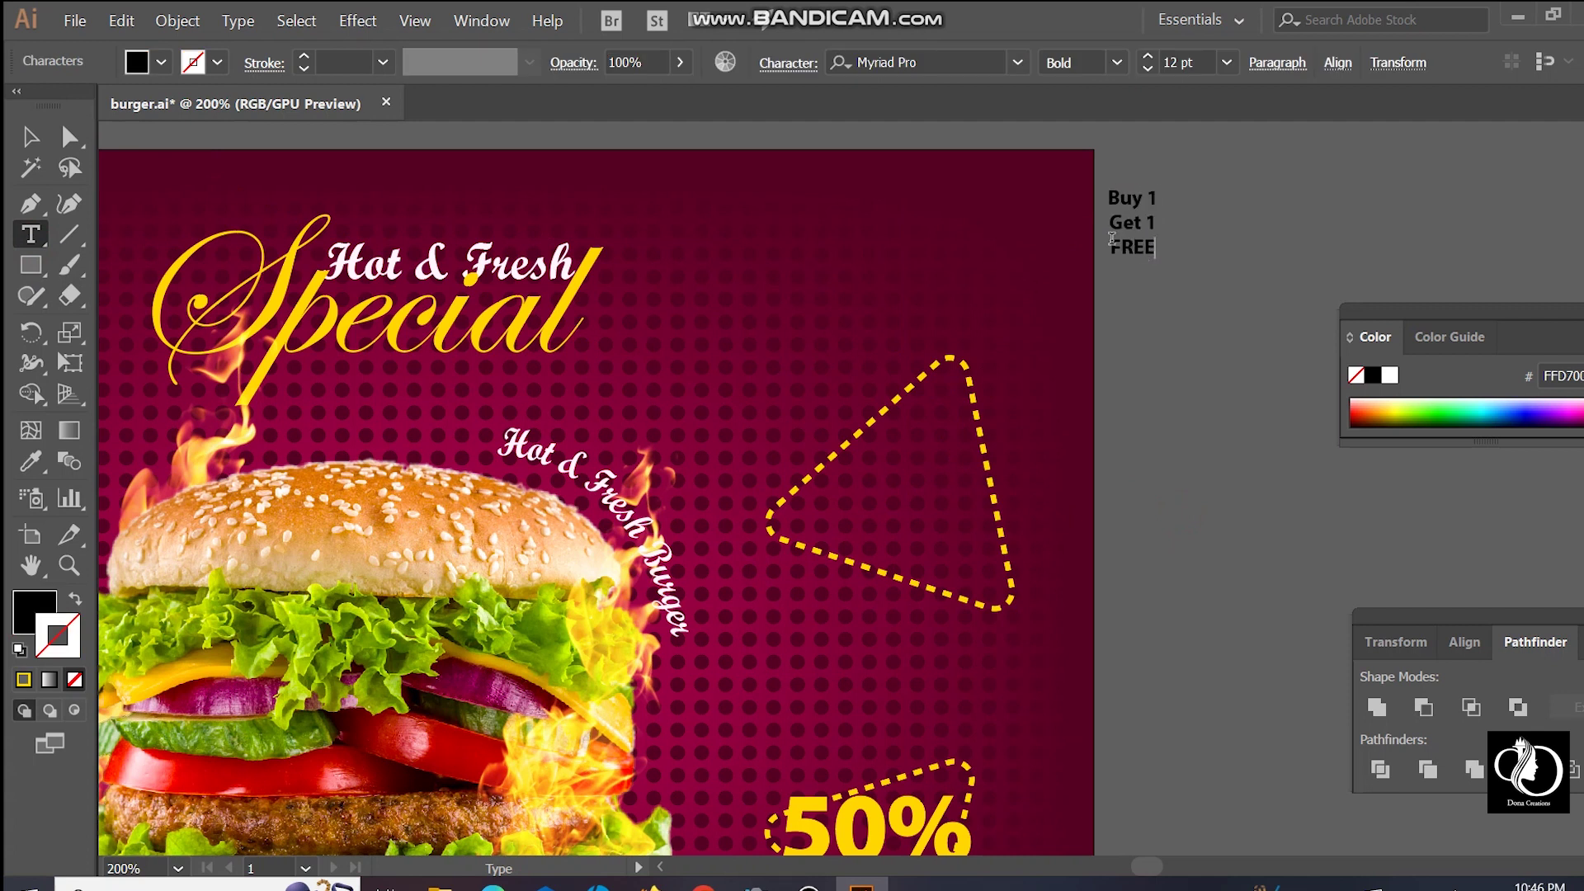
left_click(29, 134)
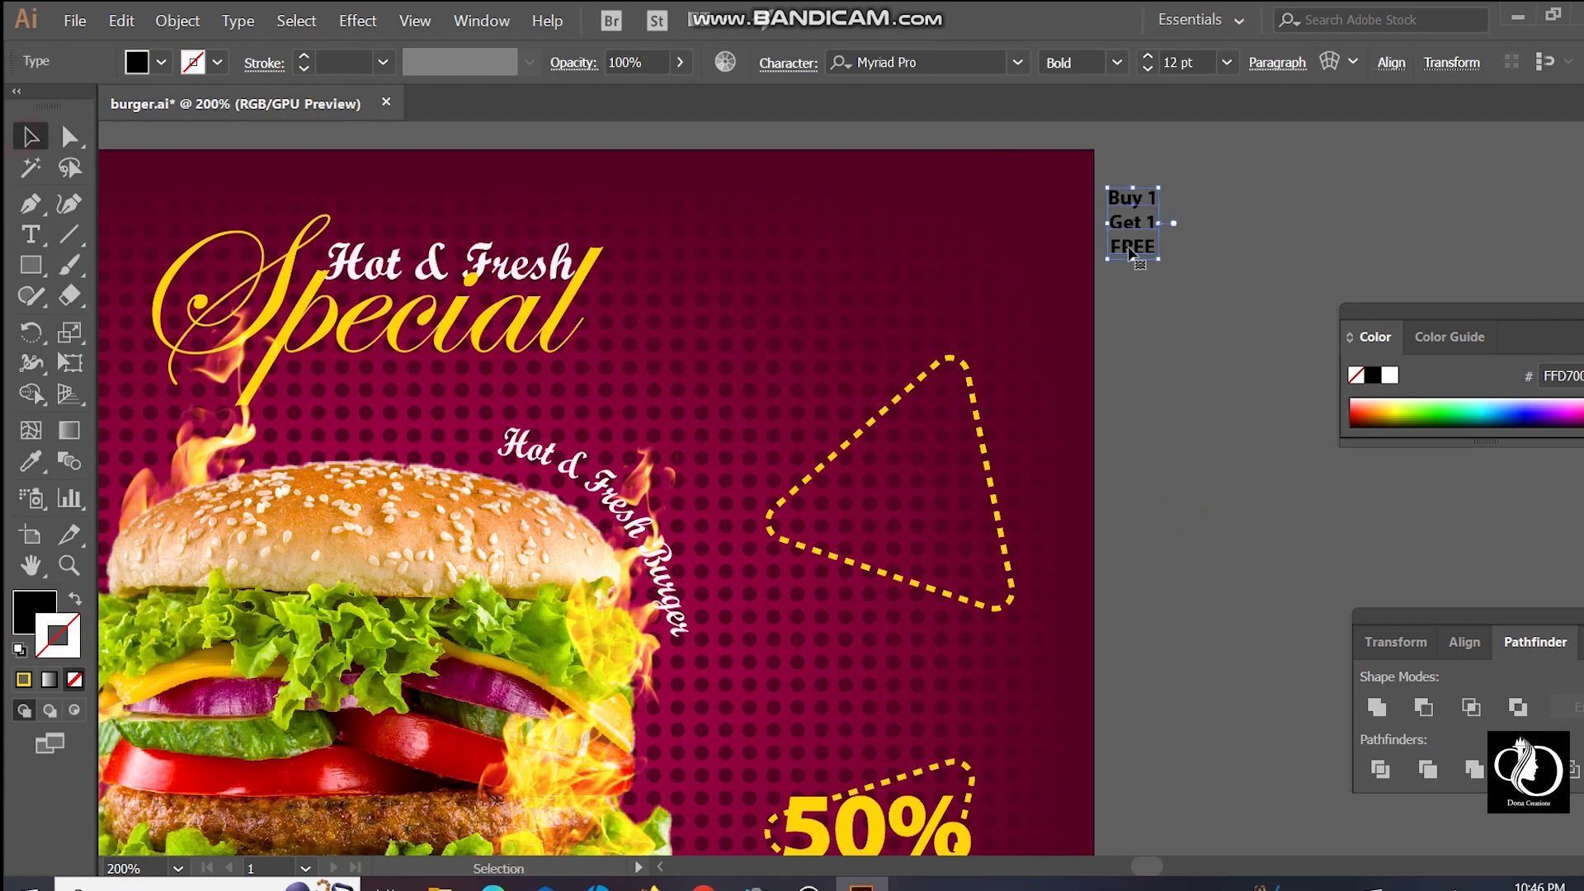
key("ctrl+minus")
key("ctrl+minus")
mouse_move(766, 392)
left_mouse_down()
mouse_move(1153, 205)
mouse_move(1255, 191)
left_mouse_up()
left_click(1240, 182)
key("i")
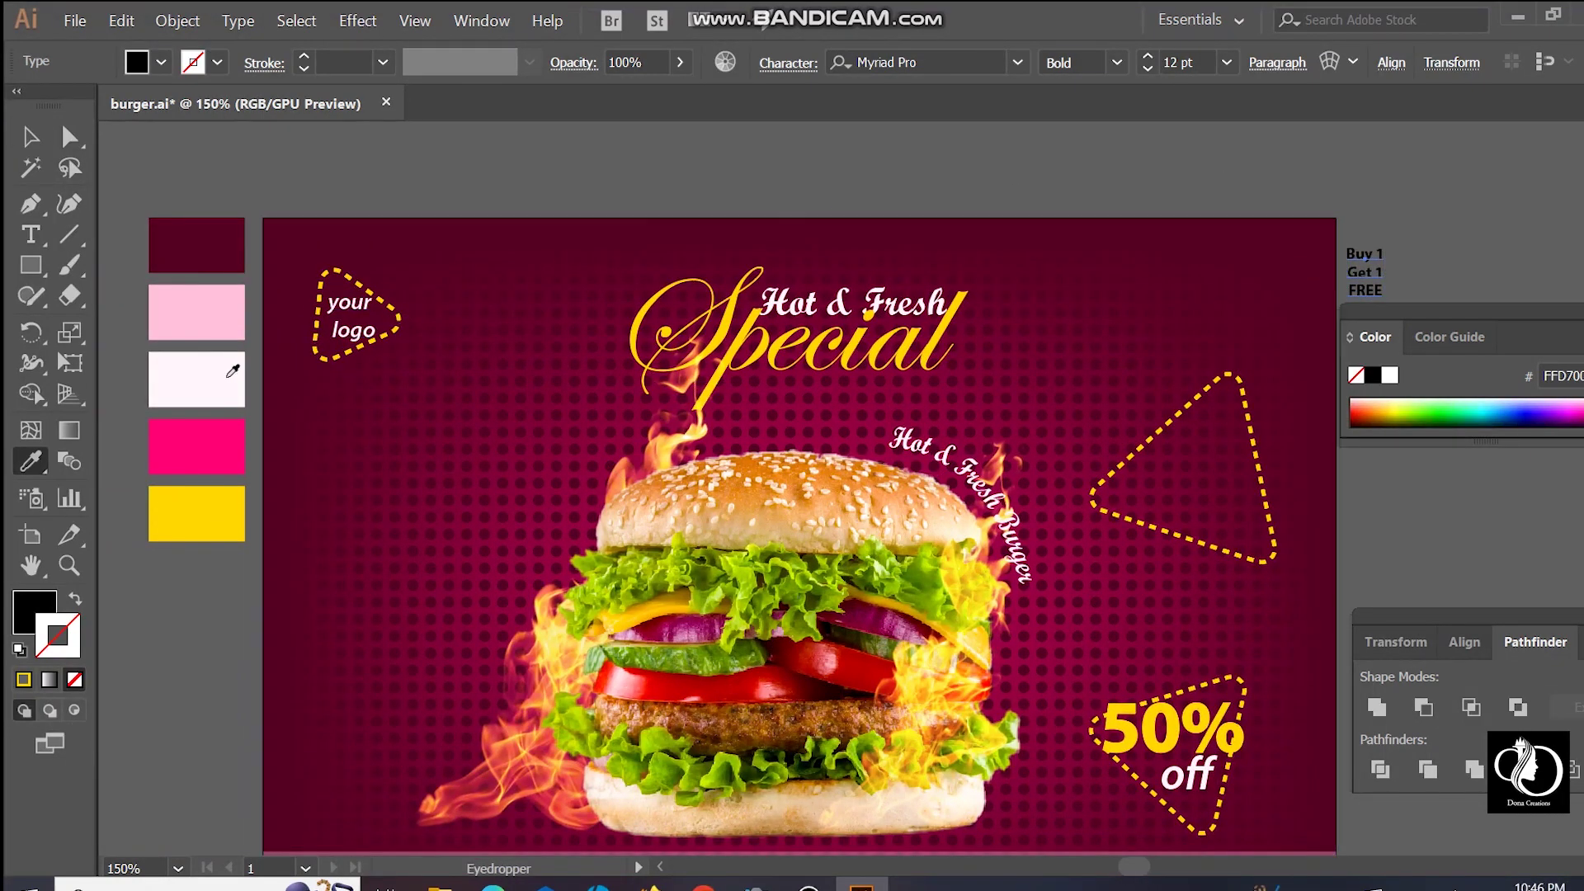
left_click(228, 376)
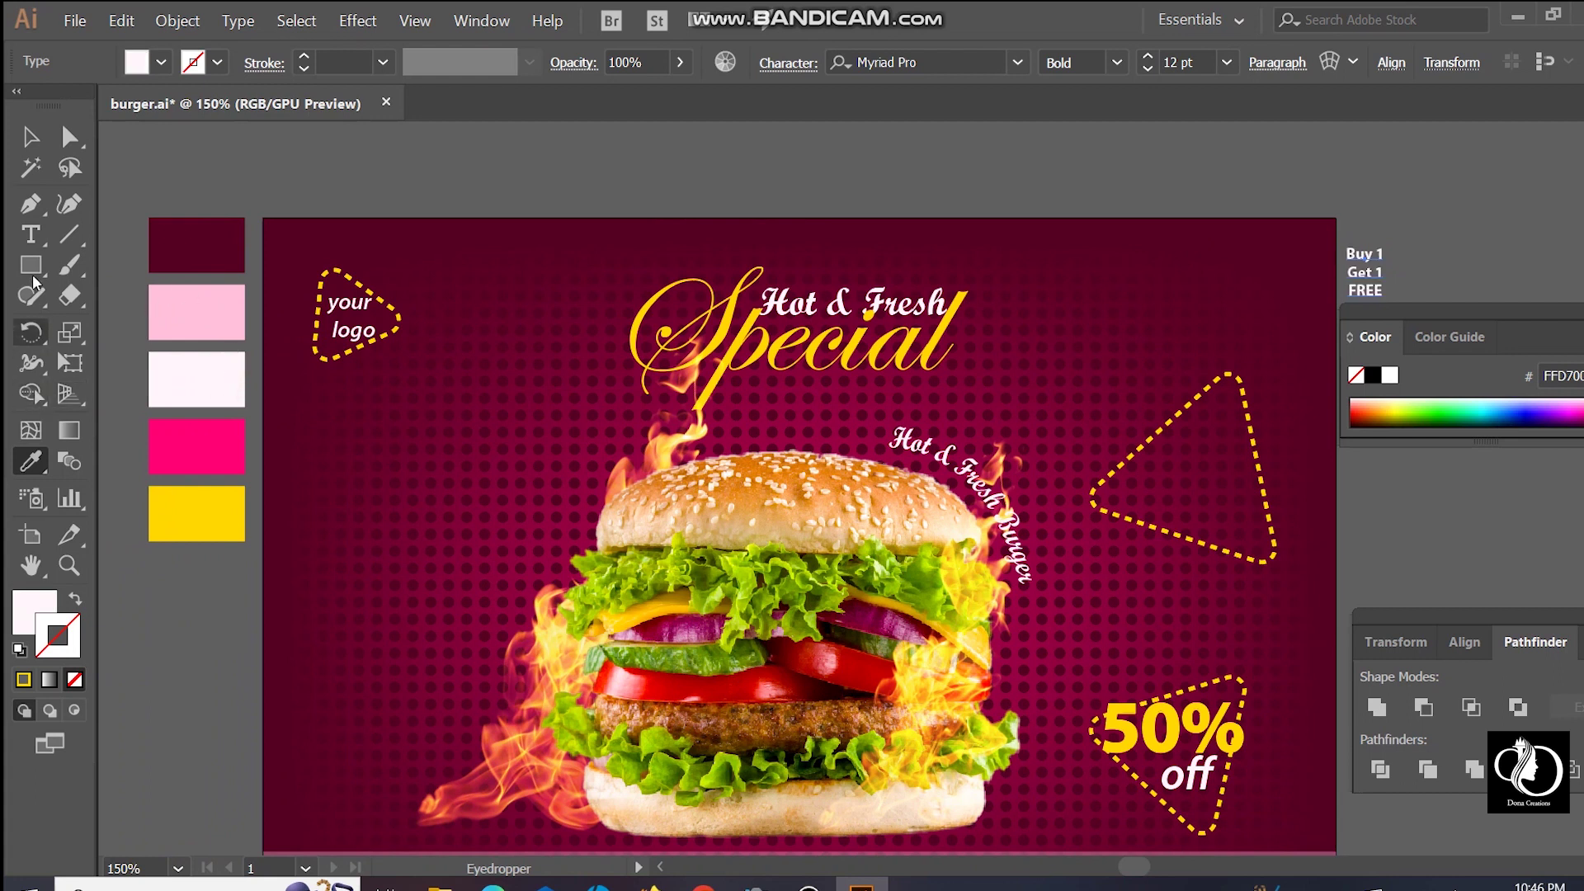
Step: Make the word FREE yellow and 18 pt
left_click(29, 235)
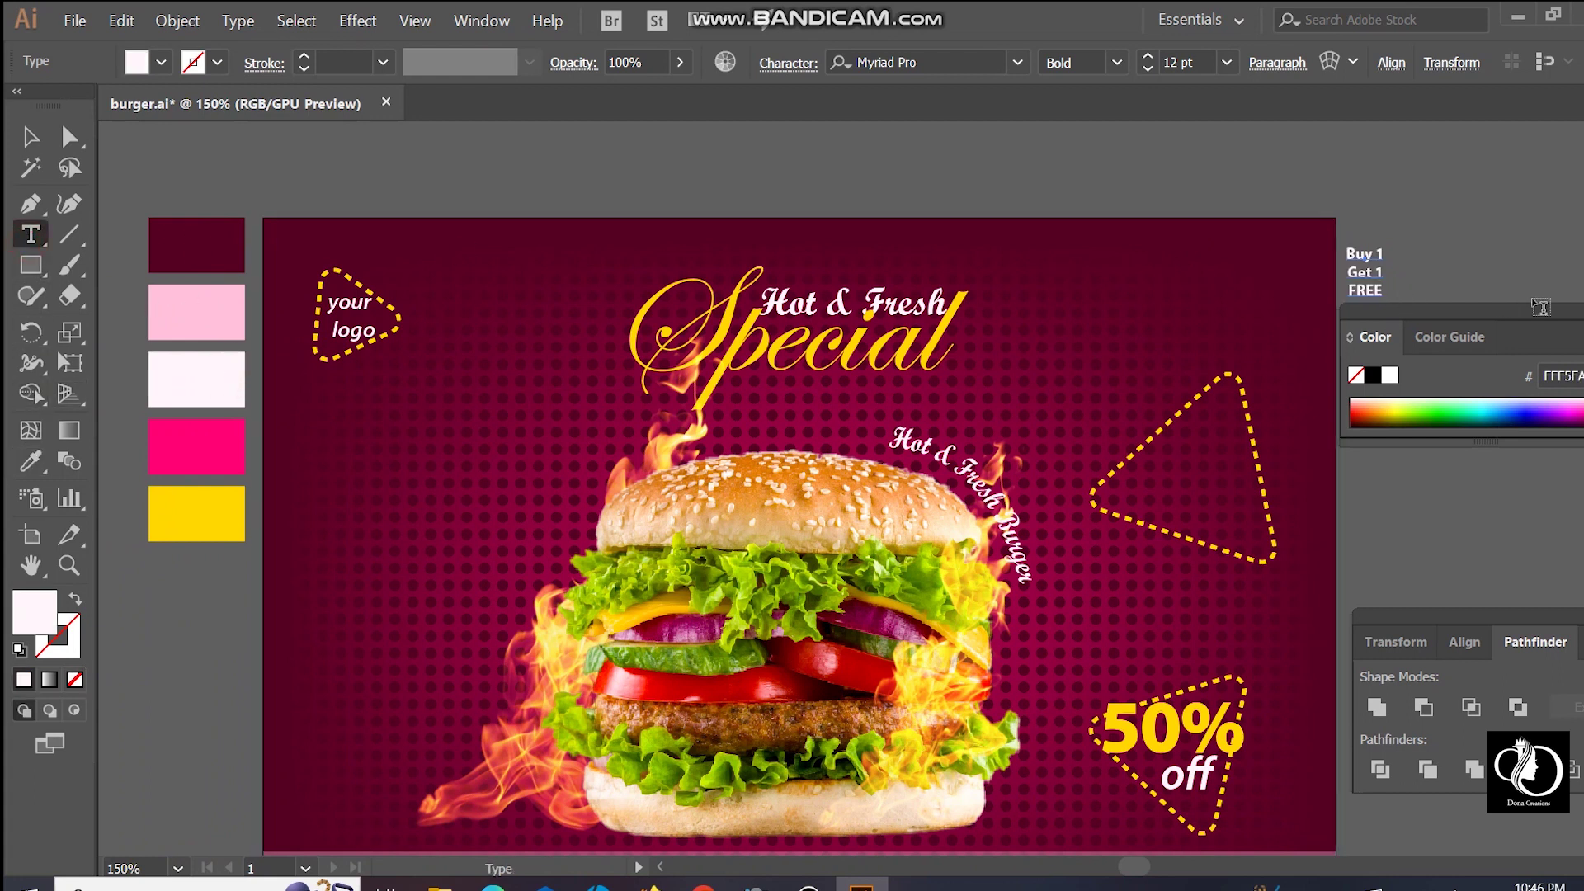
left_click(1376, 287)
left_click_drag(1369, 295, 1340, 299)
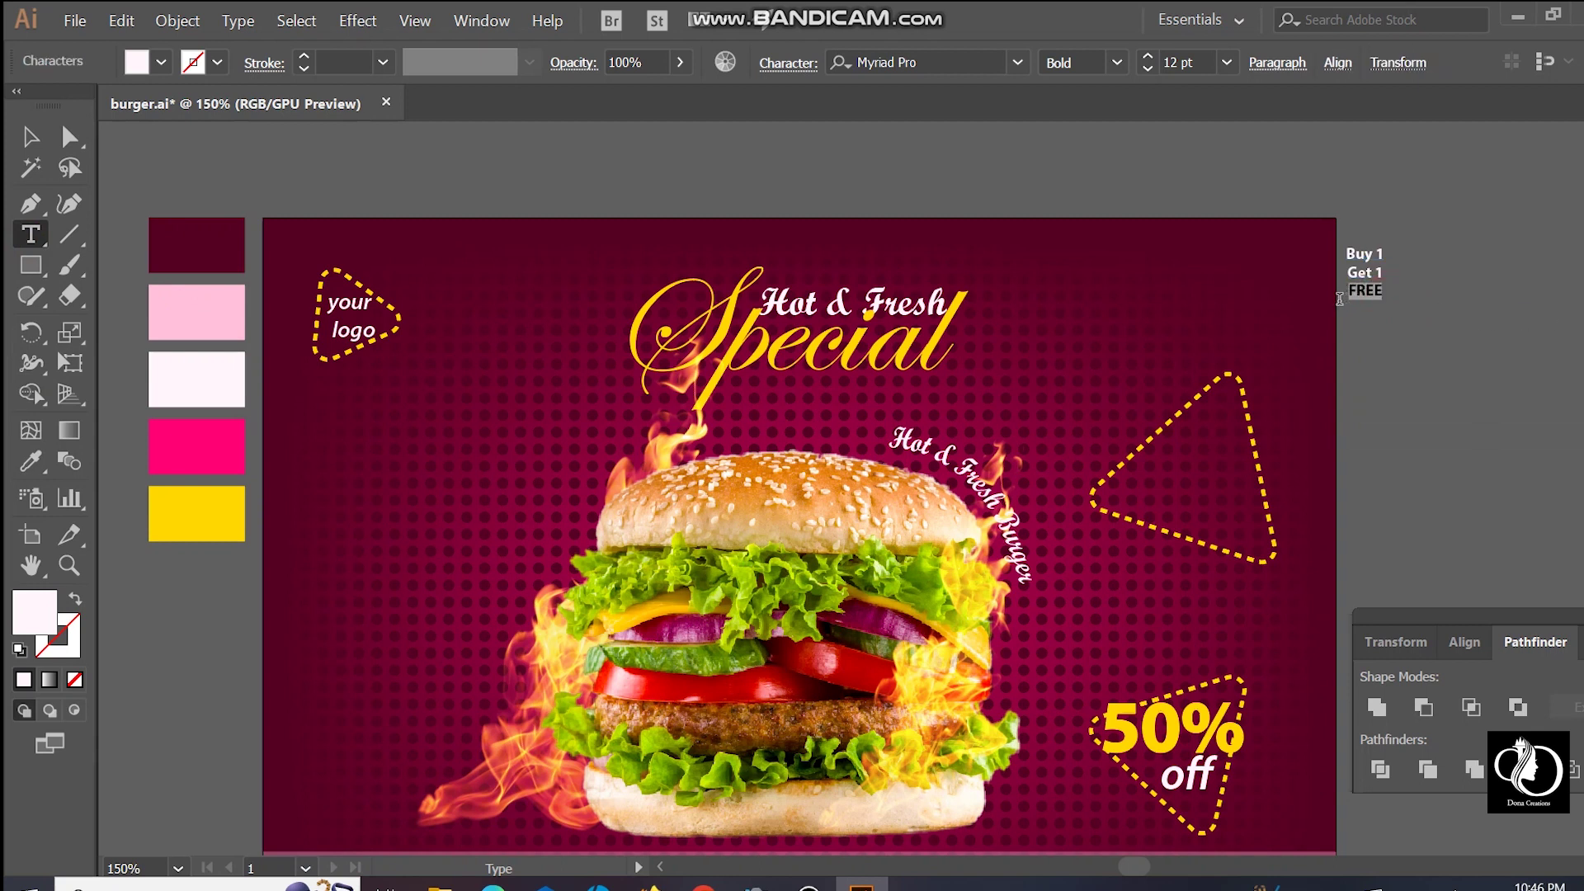
left_click(30, 462)
left_click(216, 512)
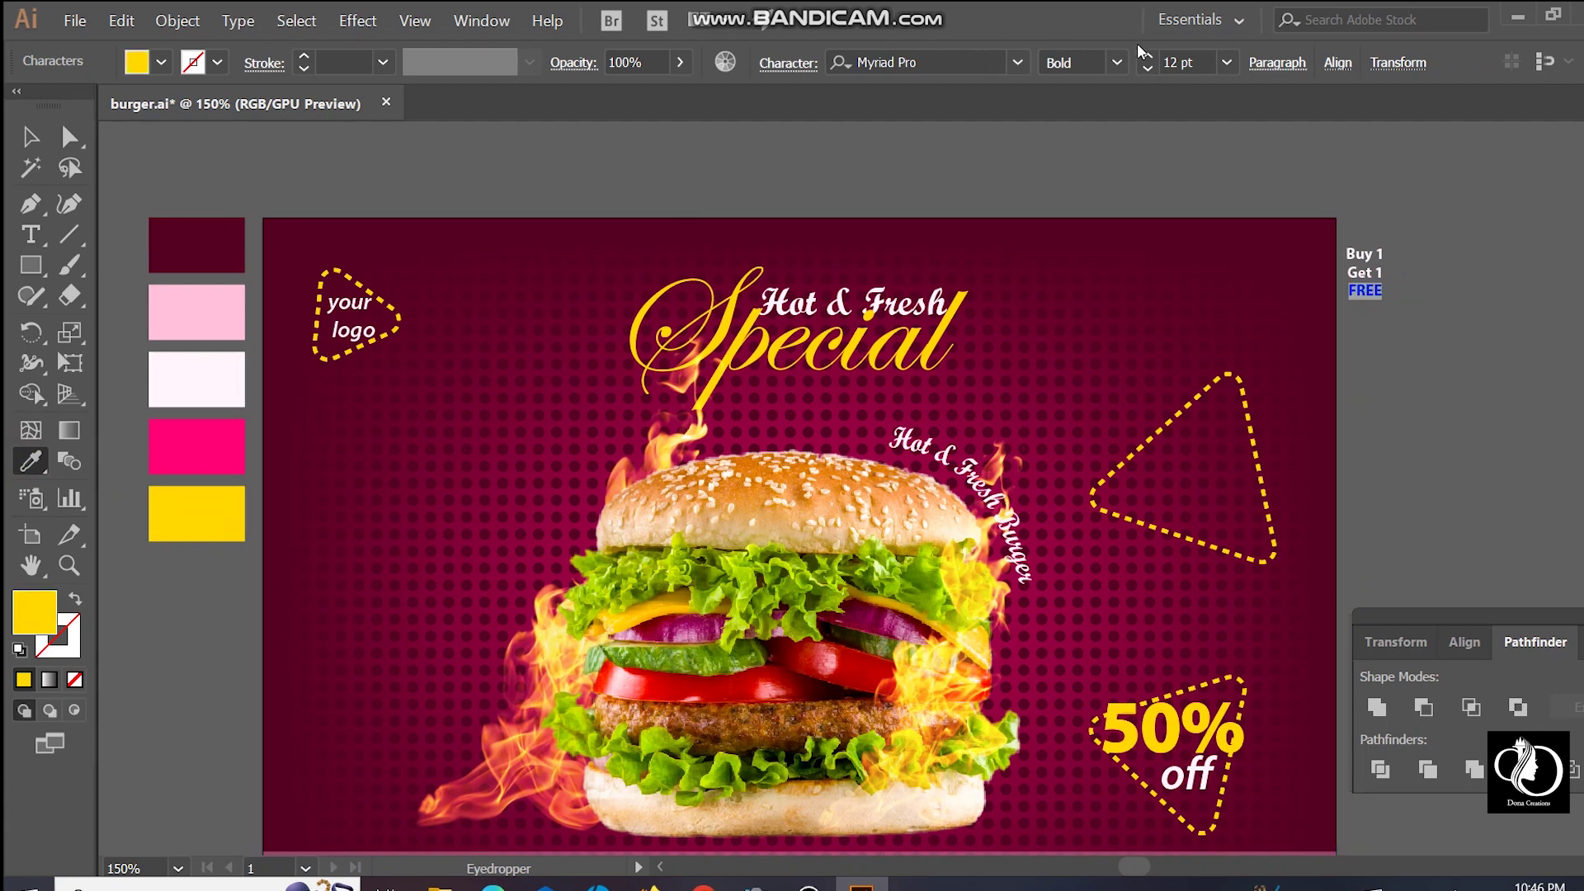
left_click(1227, 65)
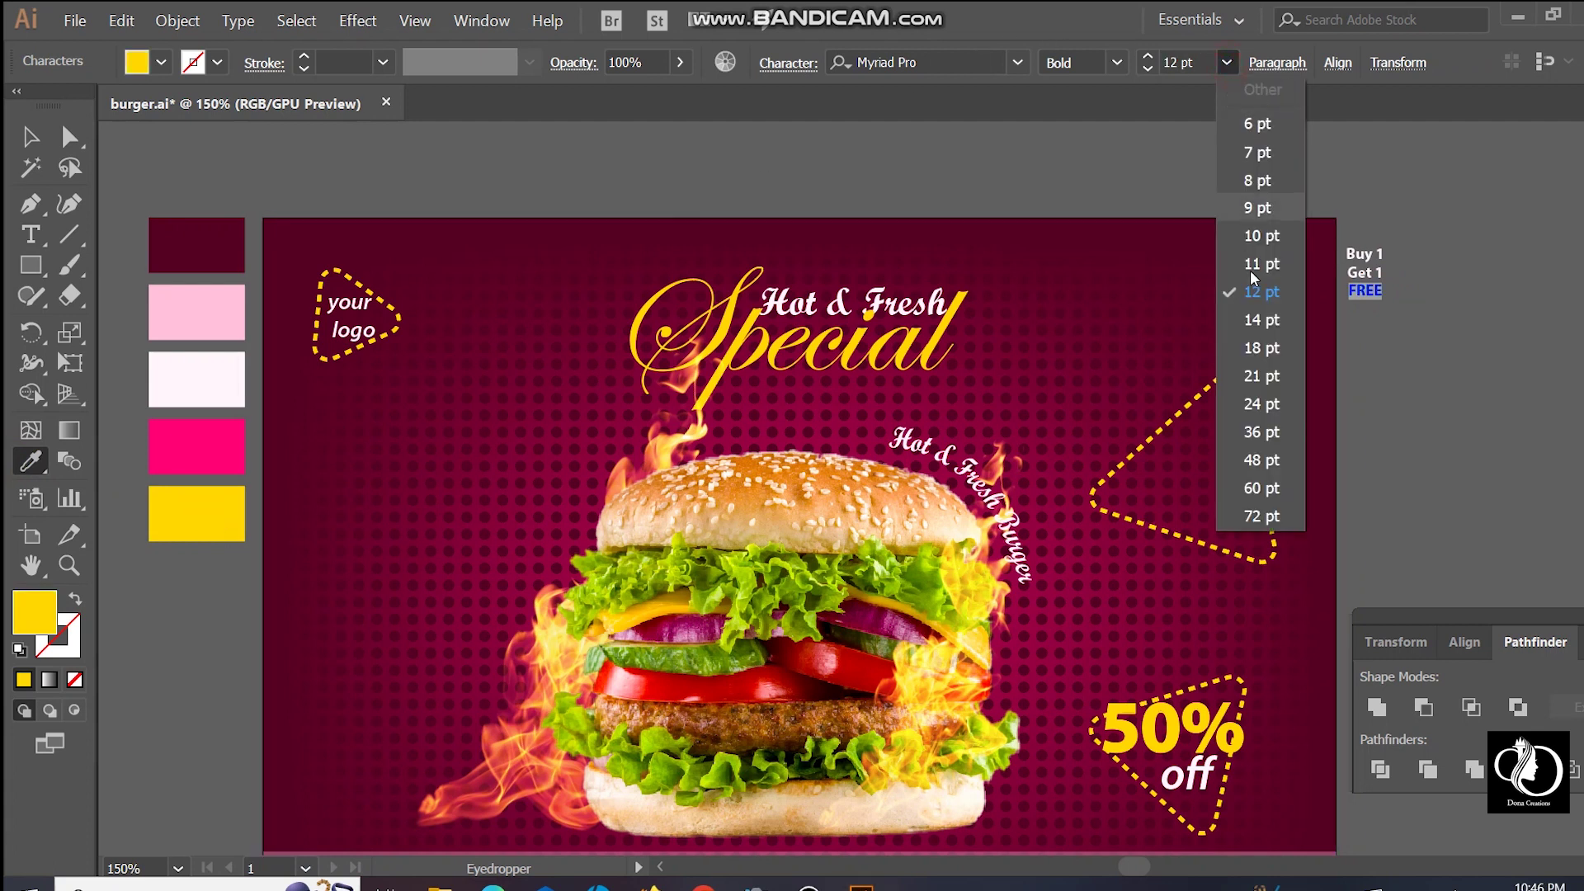
left_click(1263, 346)
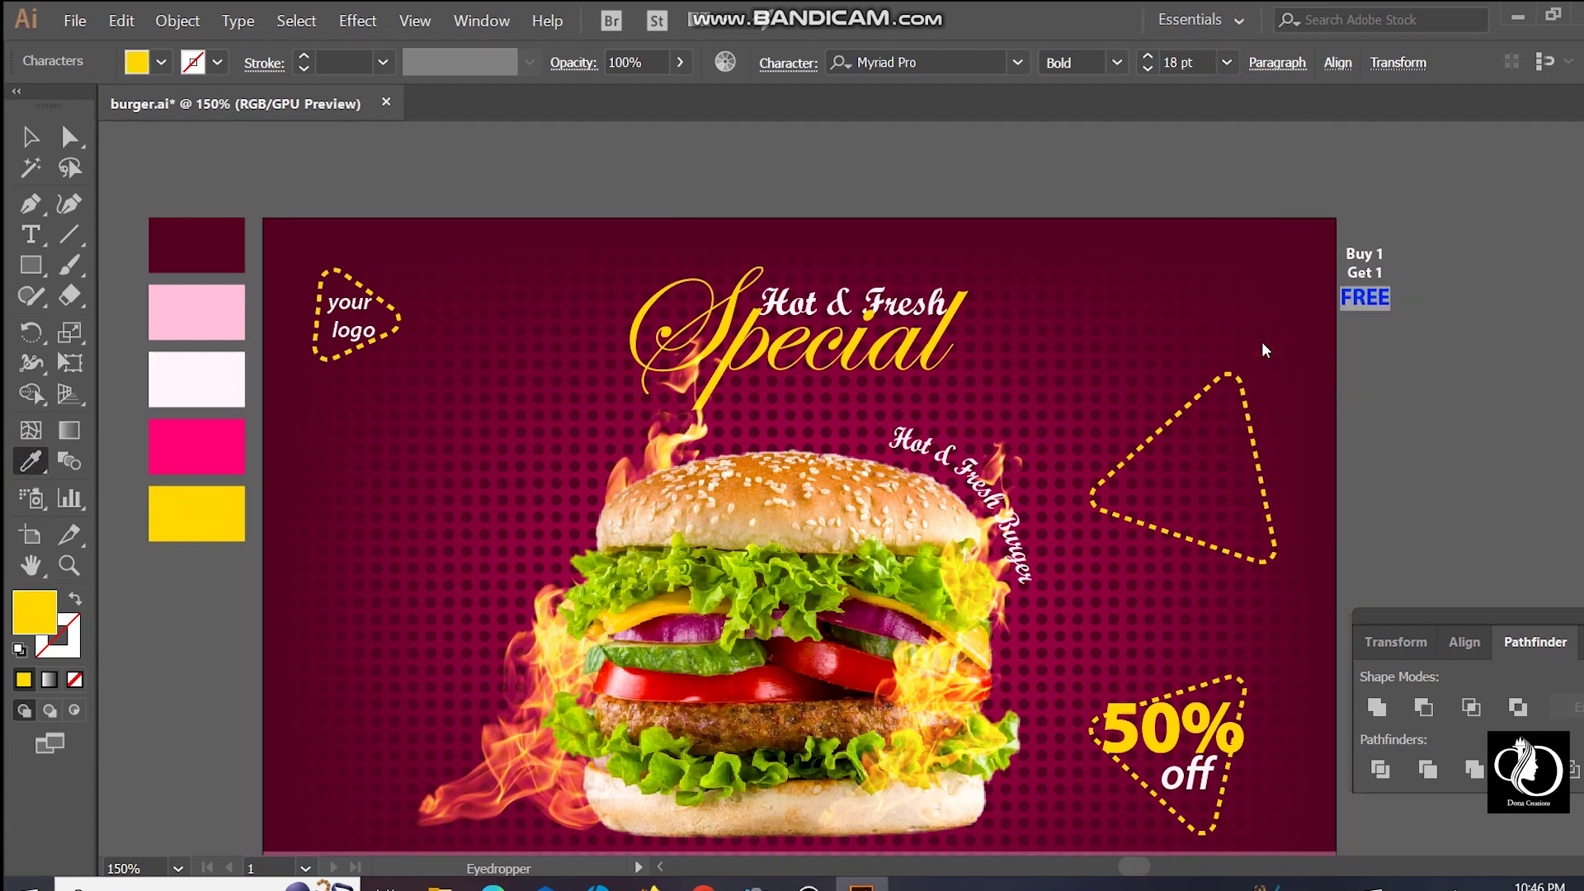
left_click(35, 142)
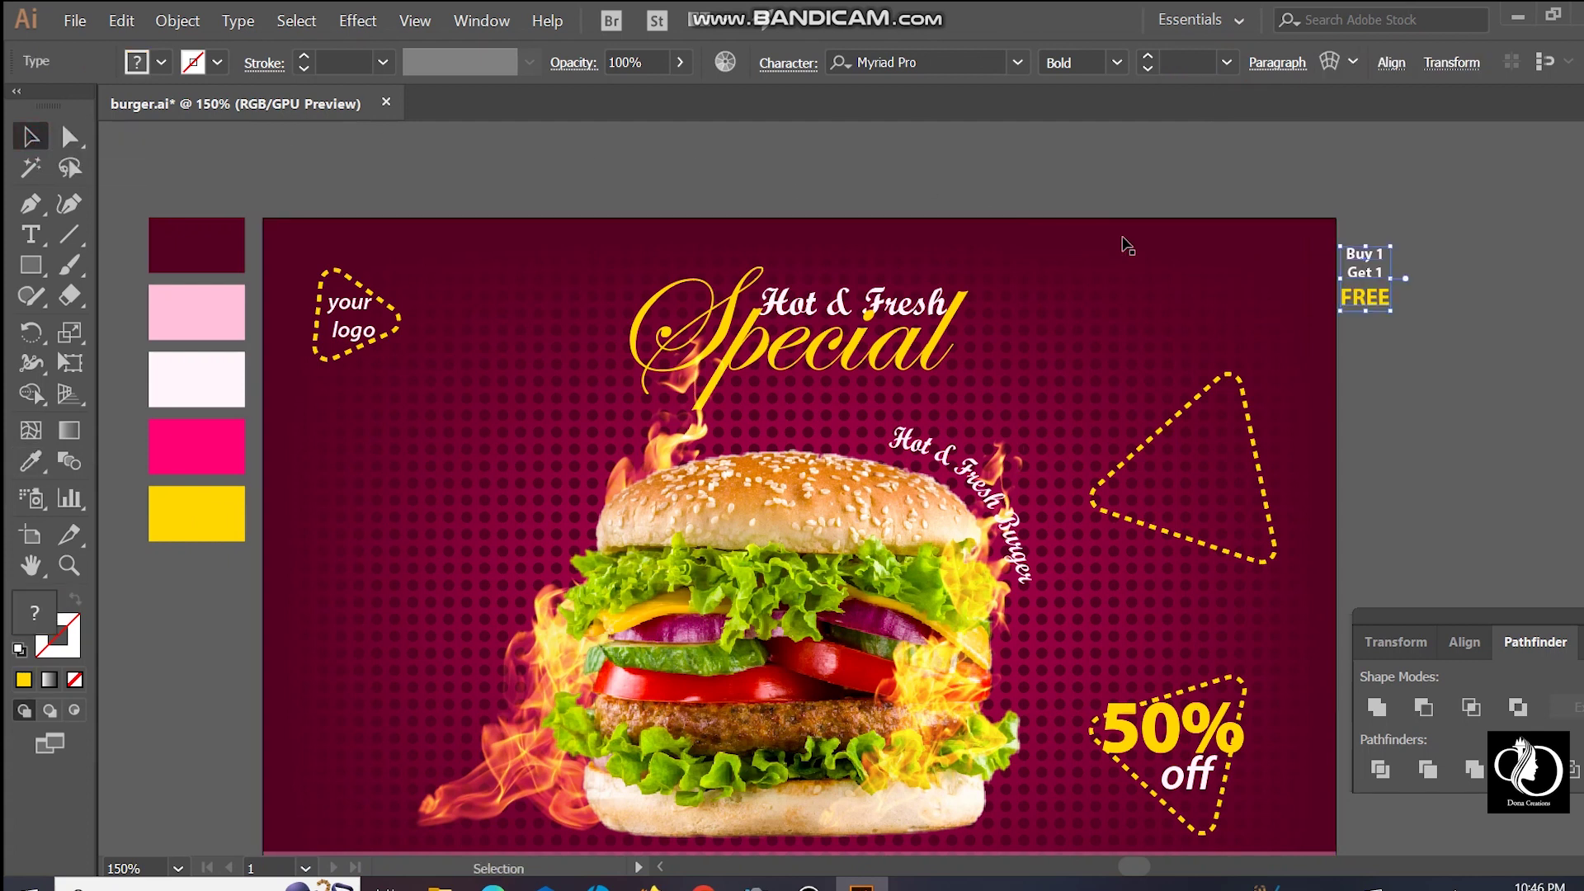
Step: Move Buy 1 Get 1 FREE into the upper-right triangle, enlarging and tilting it to fit
left_click_drag(1354, 287, 1188, 481)
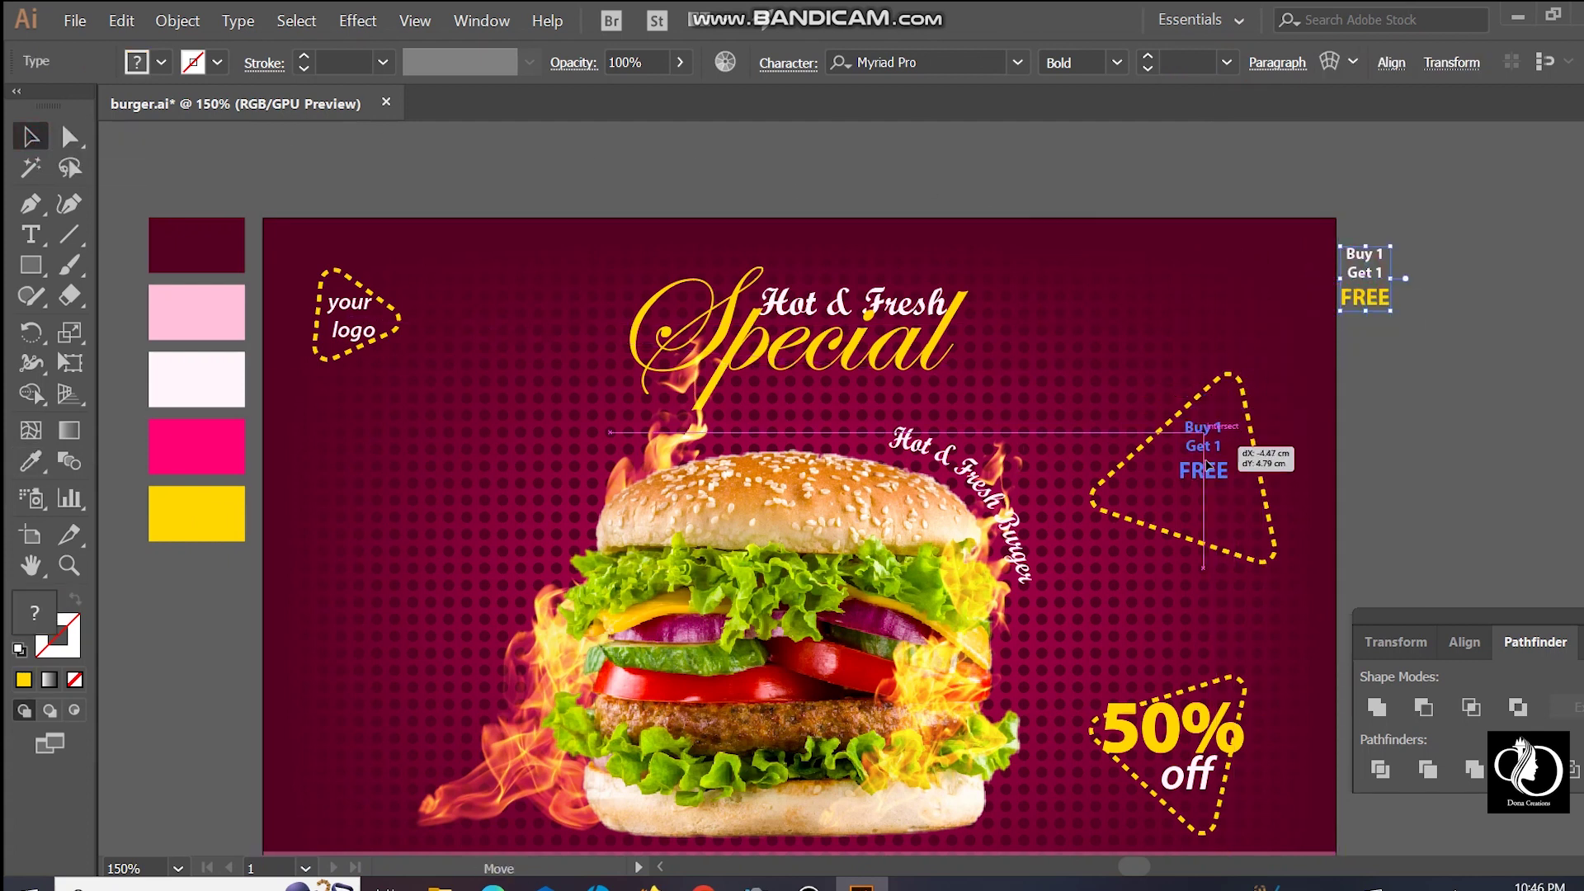
left_click_drag(1231, 445, 1281, 410)
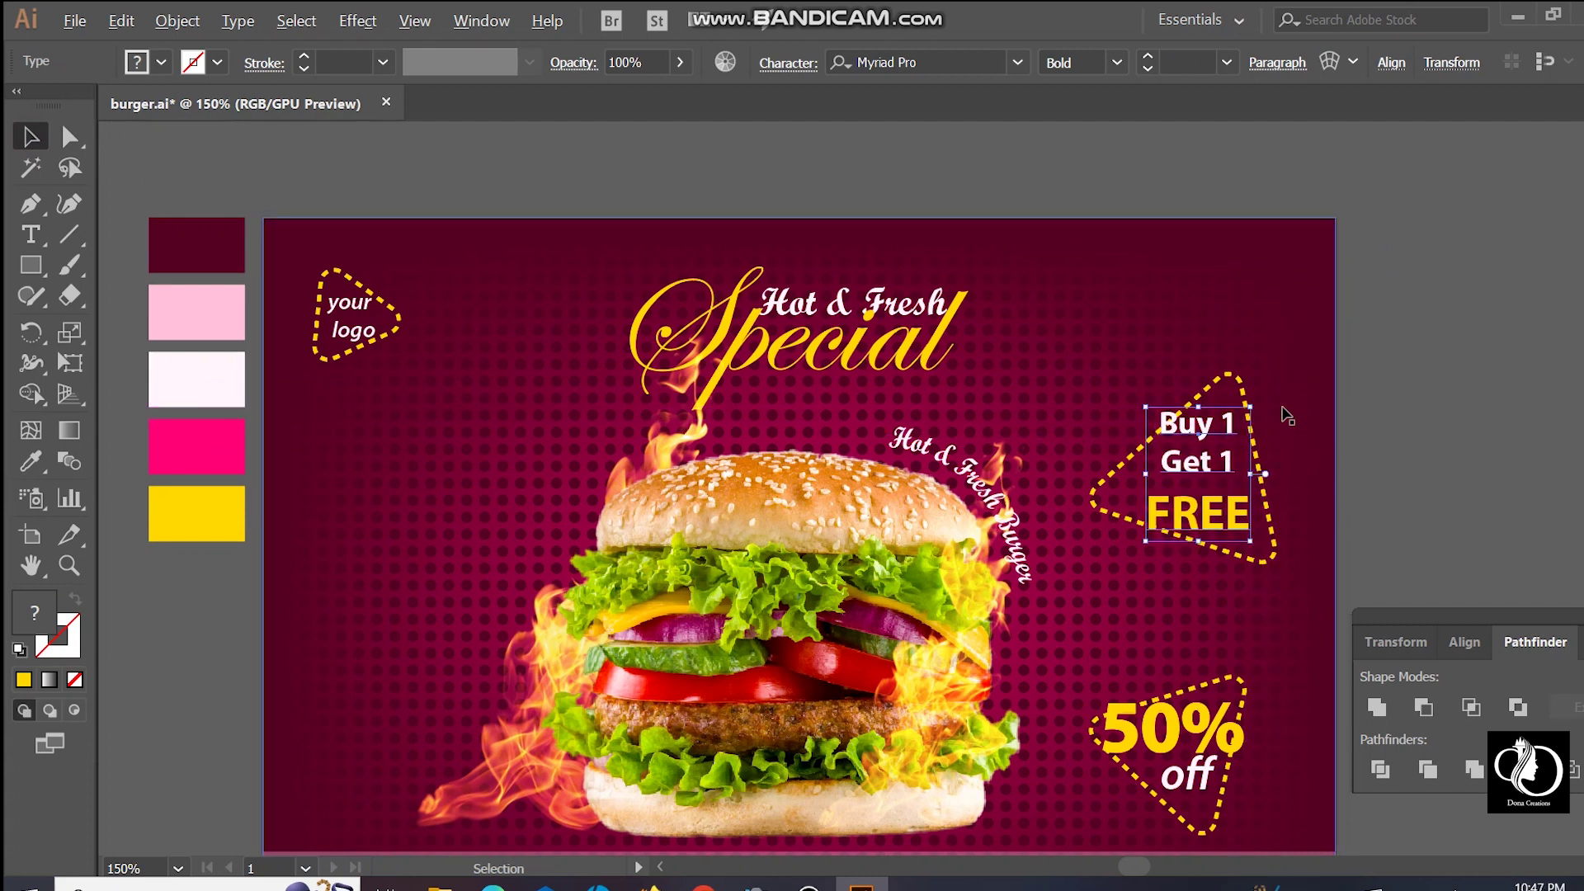
left_click_drag(1250, 406, 1234, 392)
left_click_drag(1225, 492, 1232, 507)
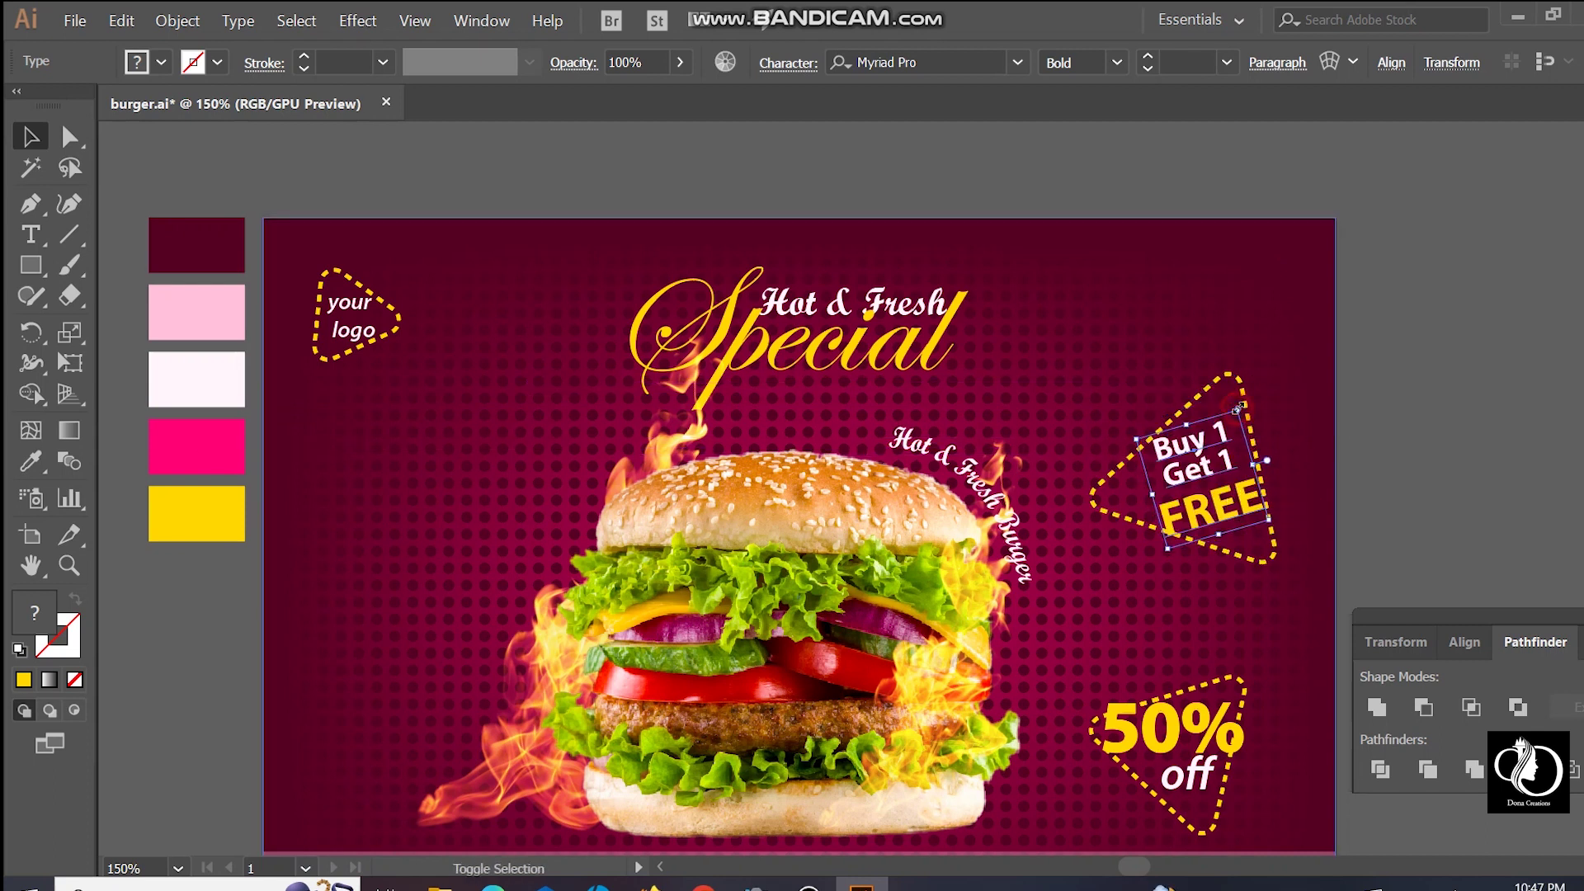
left_click_drag(1238, 408, 1240, 404)
Step: Set the word FREE to a yellow fill and zoom out to the whole artboard
key("t")
left_click(1235, 512)
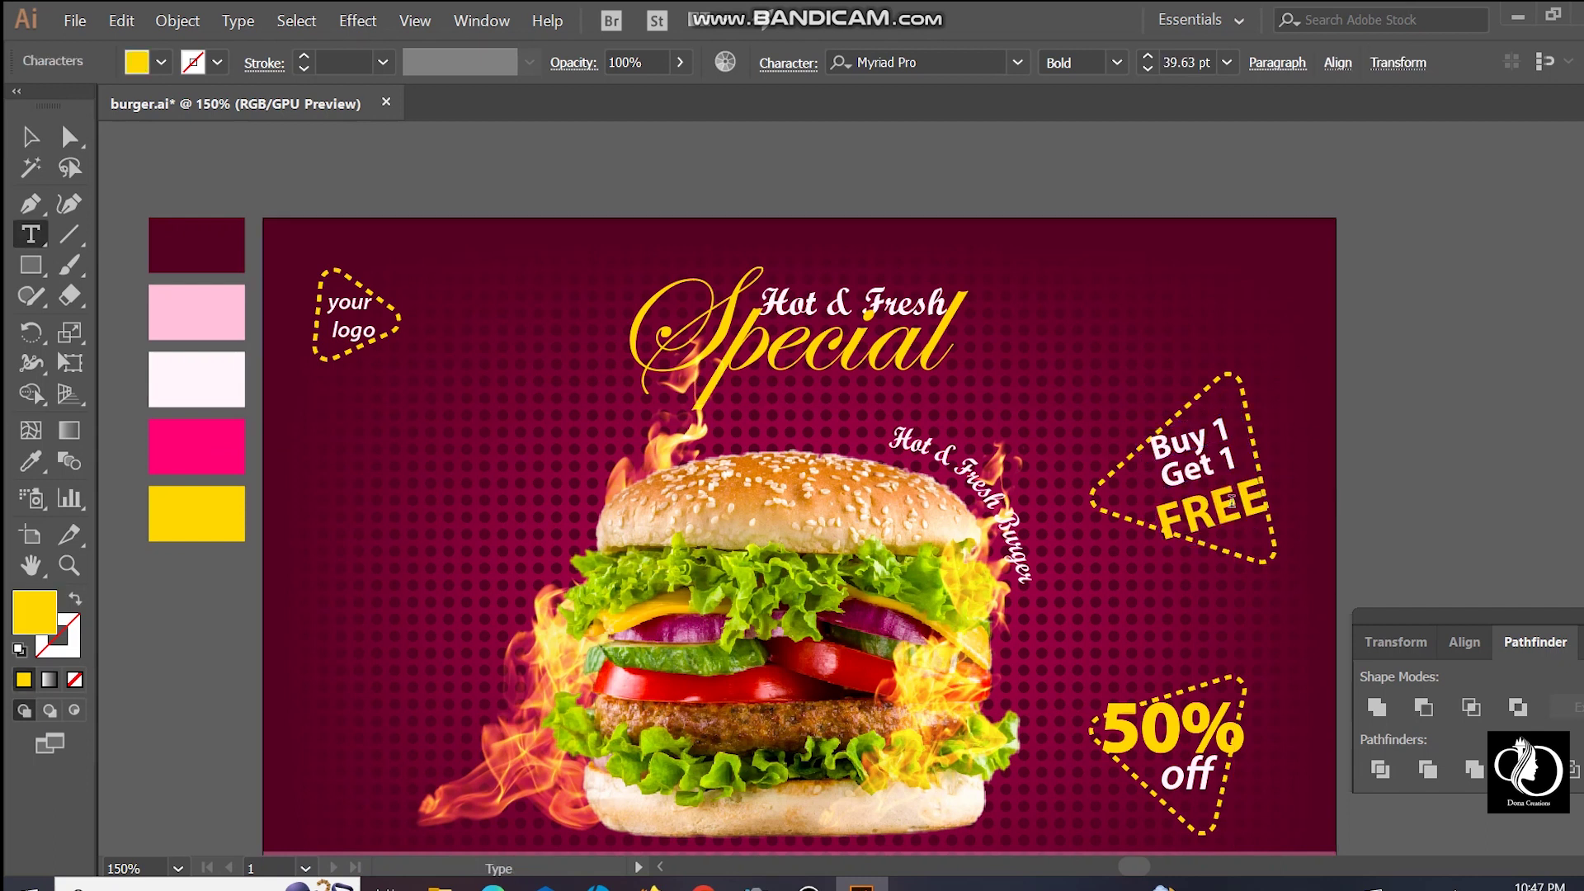
left_click_drag(1256, 493, 1154, 517)
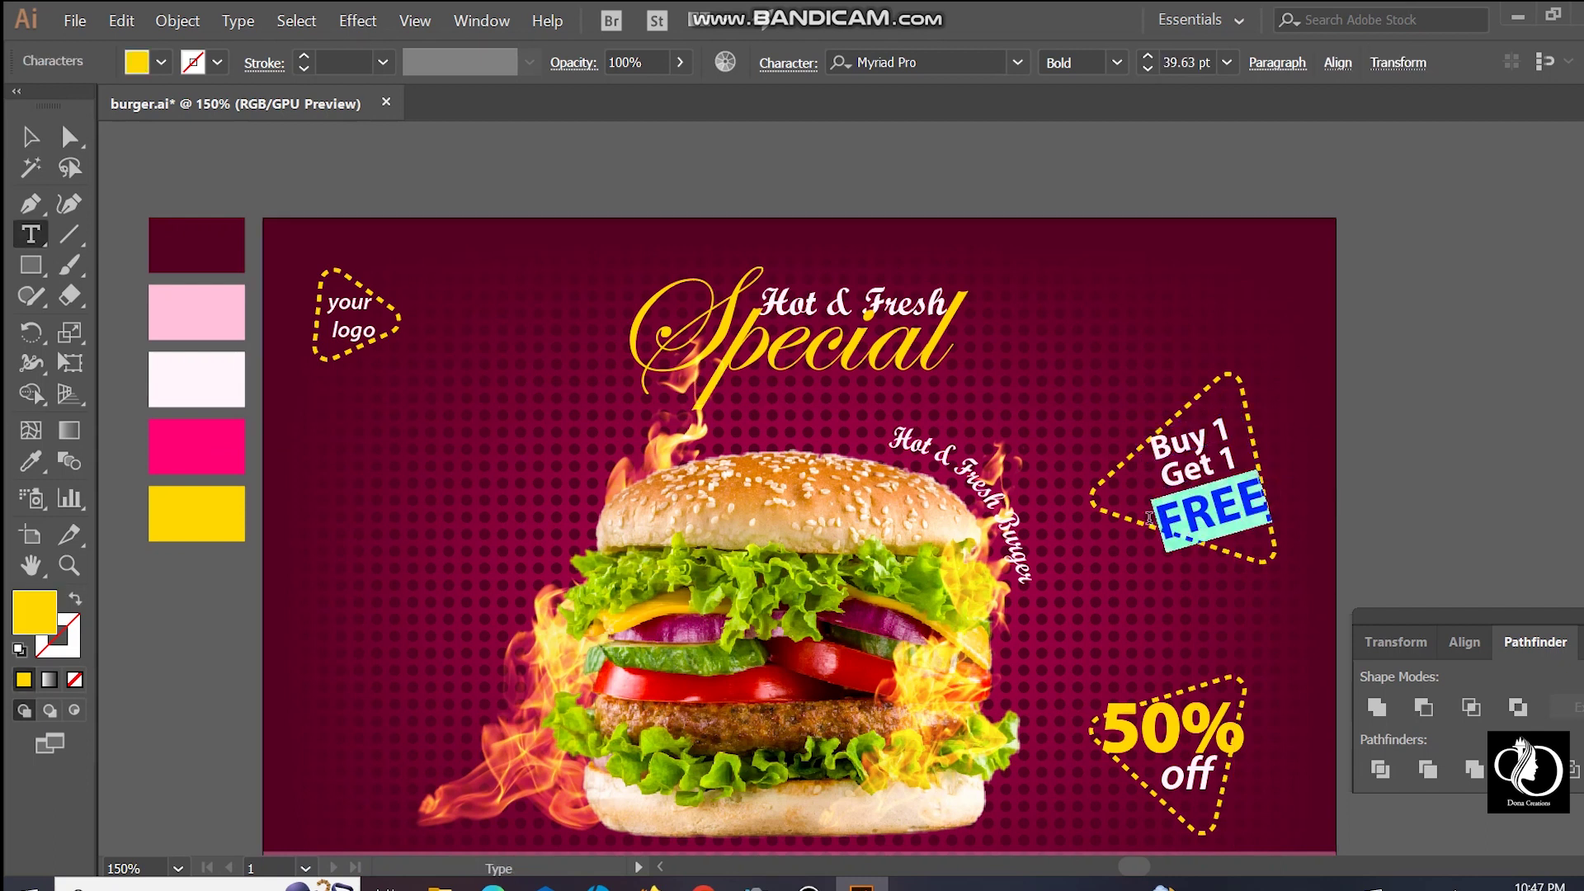
left_click(39, 654)
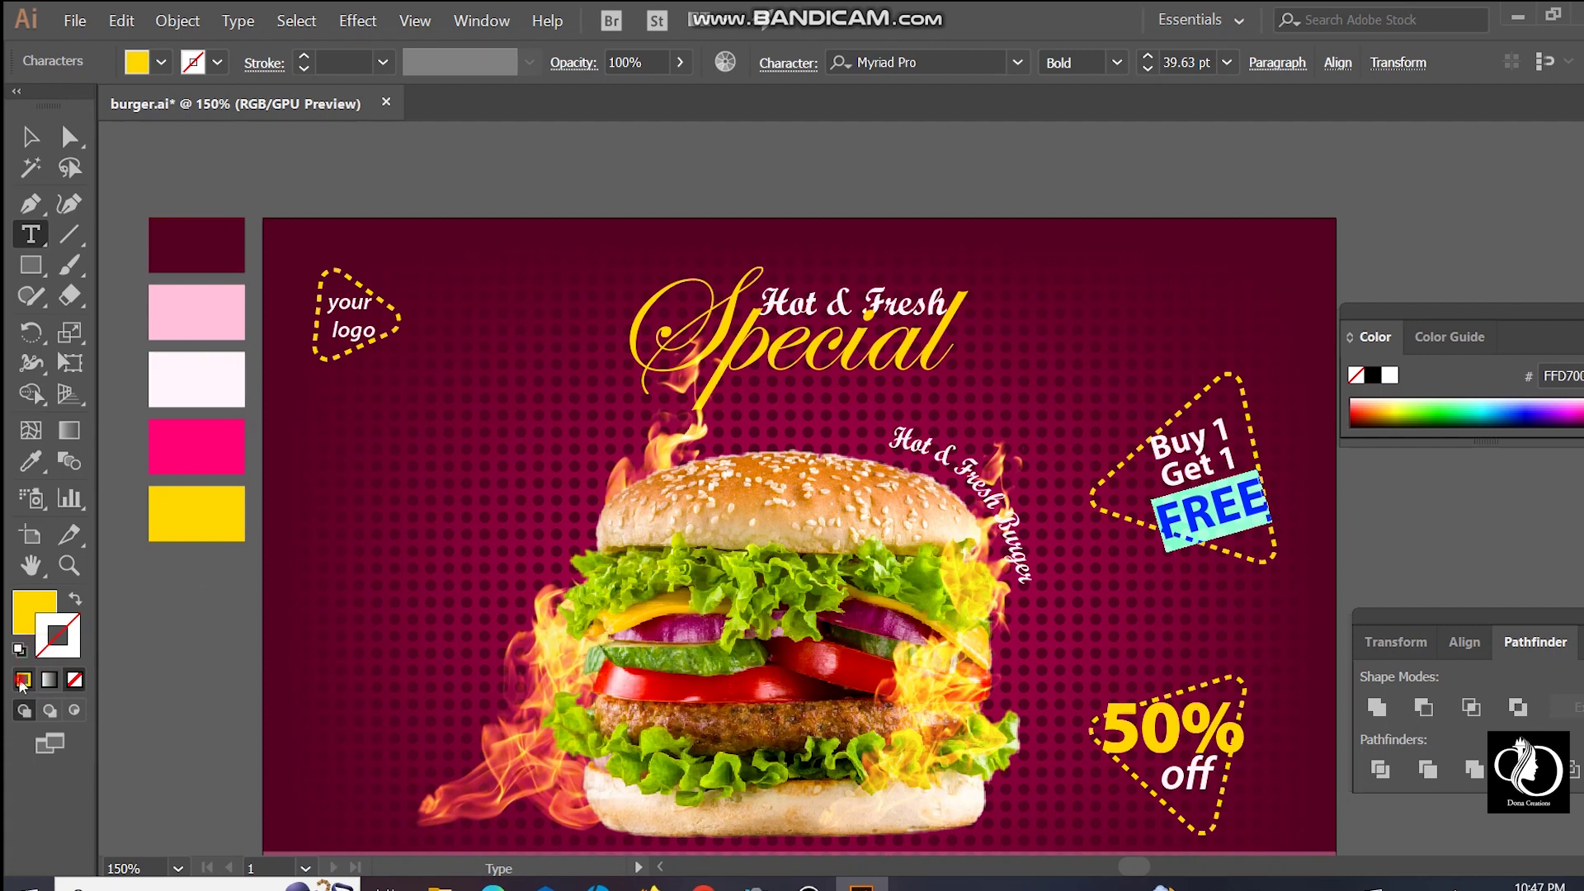
left_click(23, 679)
left_click(31, 136)
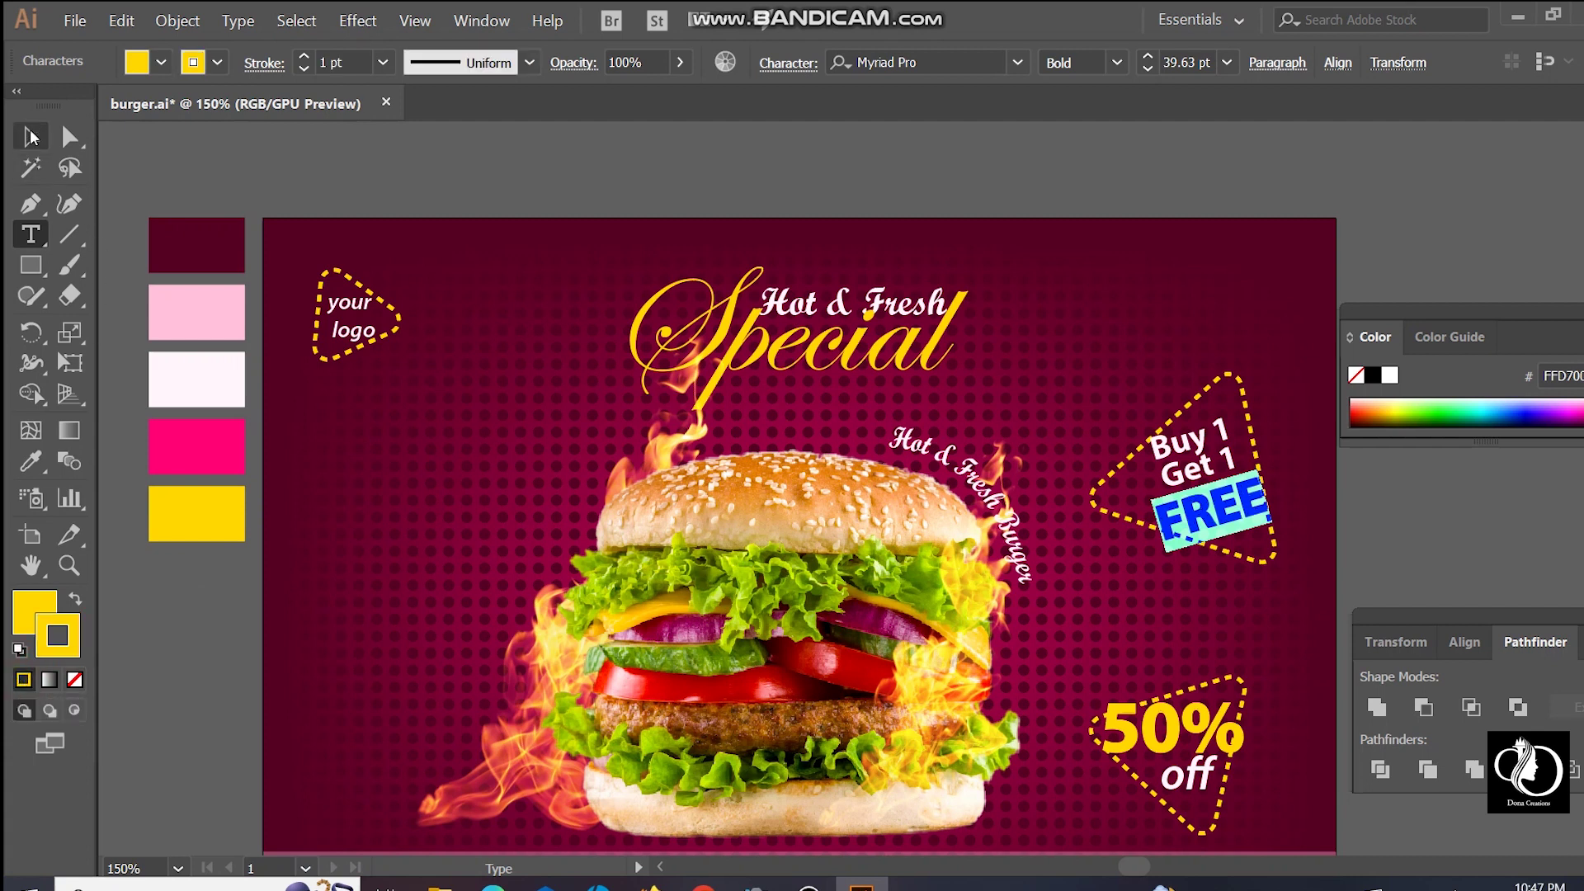
left_click(291, 168)
key("ctrl+1")
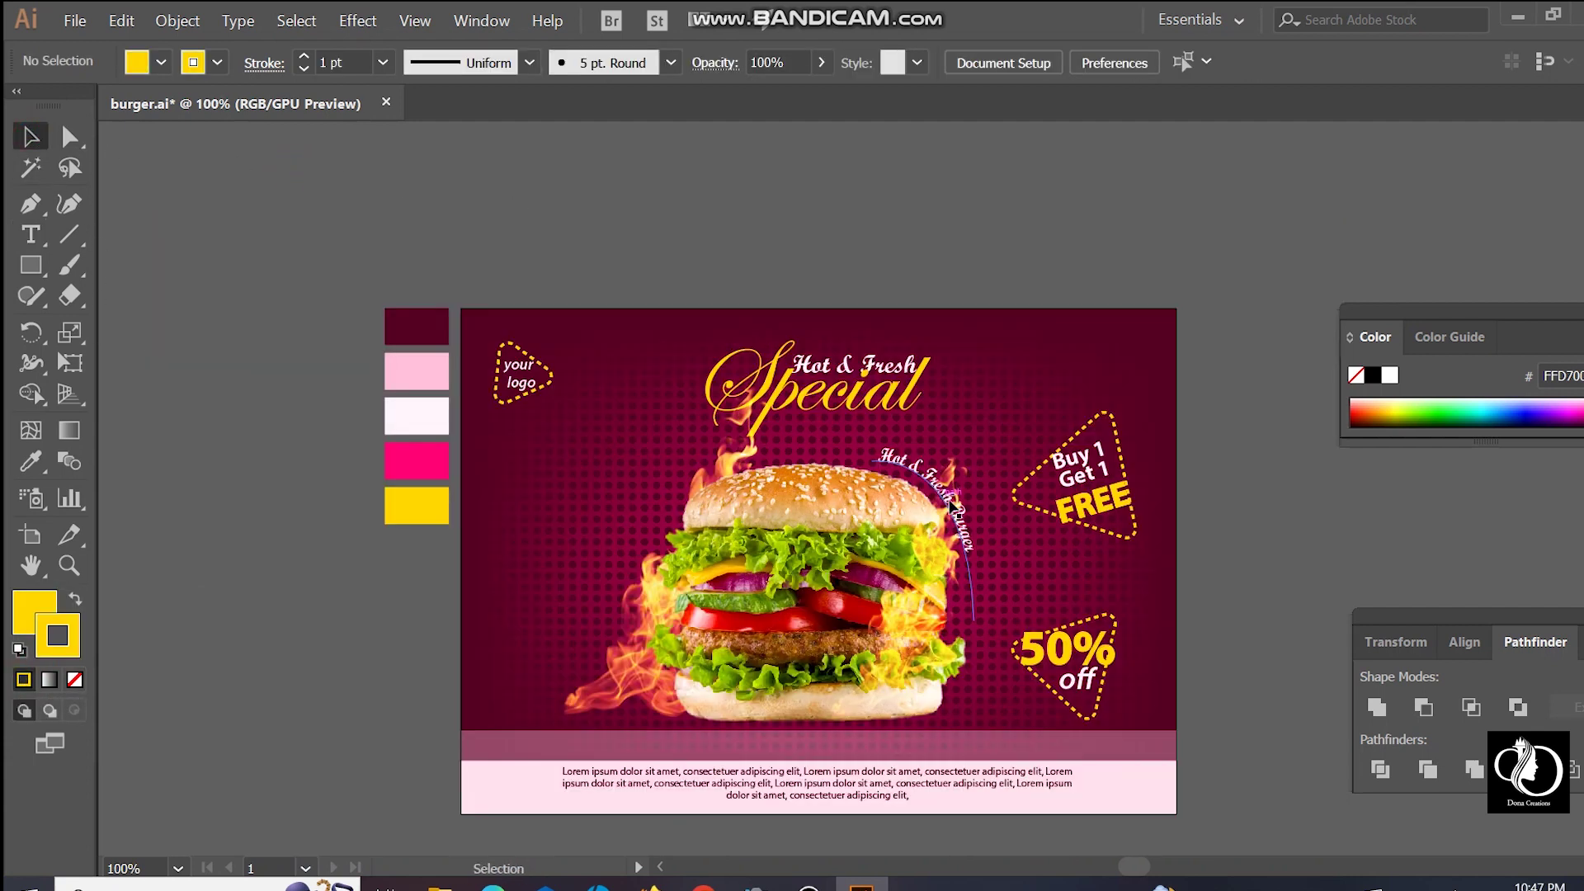
Step: Duplicate the dashed triangle to the artboard's lower left and shrink it
left_click(1124, 544)
left_click_drag(1122, 540, 580, 662)
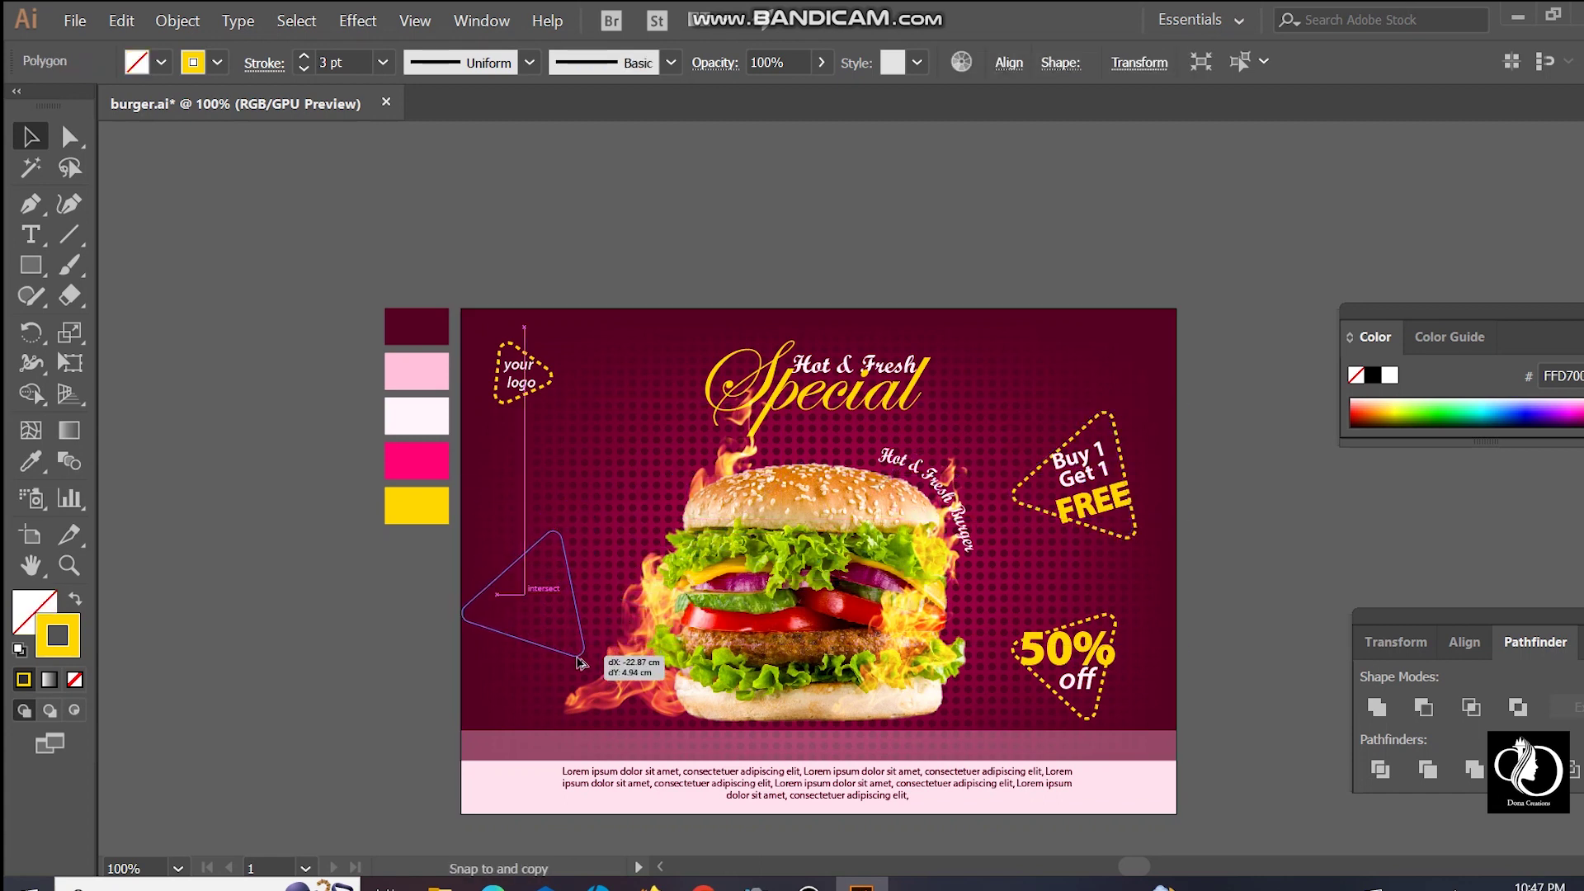
left_click_drag(580, 662, 594, 672)
left_click_drag(571, 532, 564, 553)
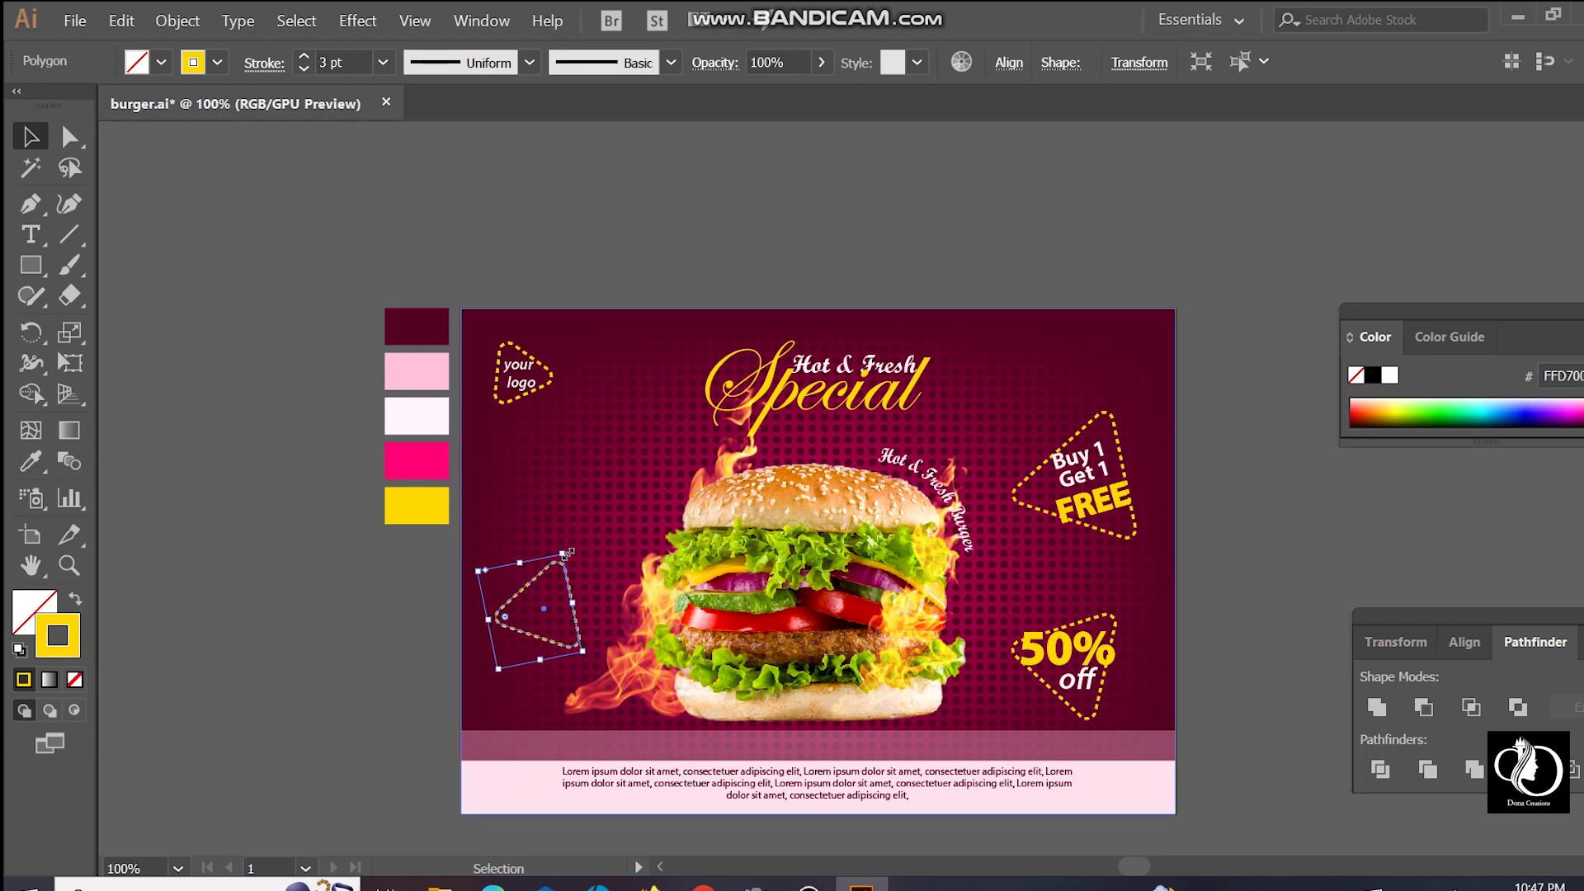
Step: Type the two-line 'Offer Coupon' text above the artboard
left_click(30, 236)
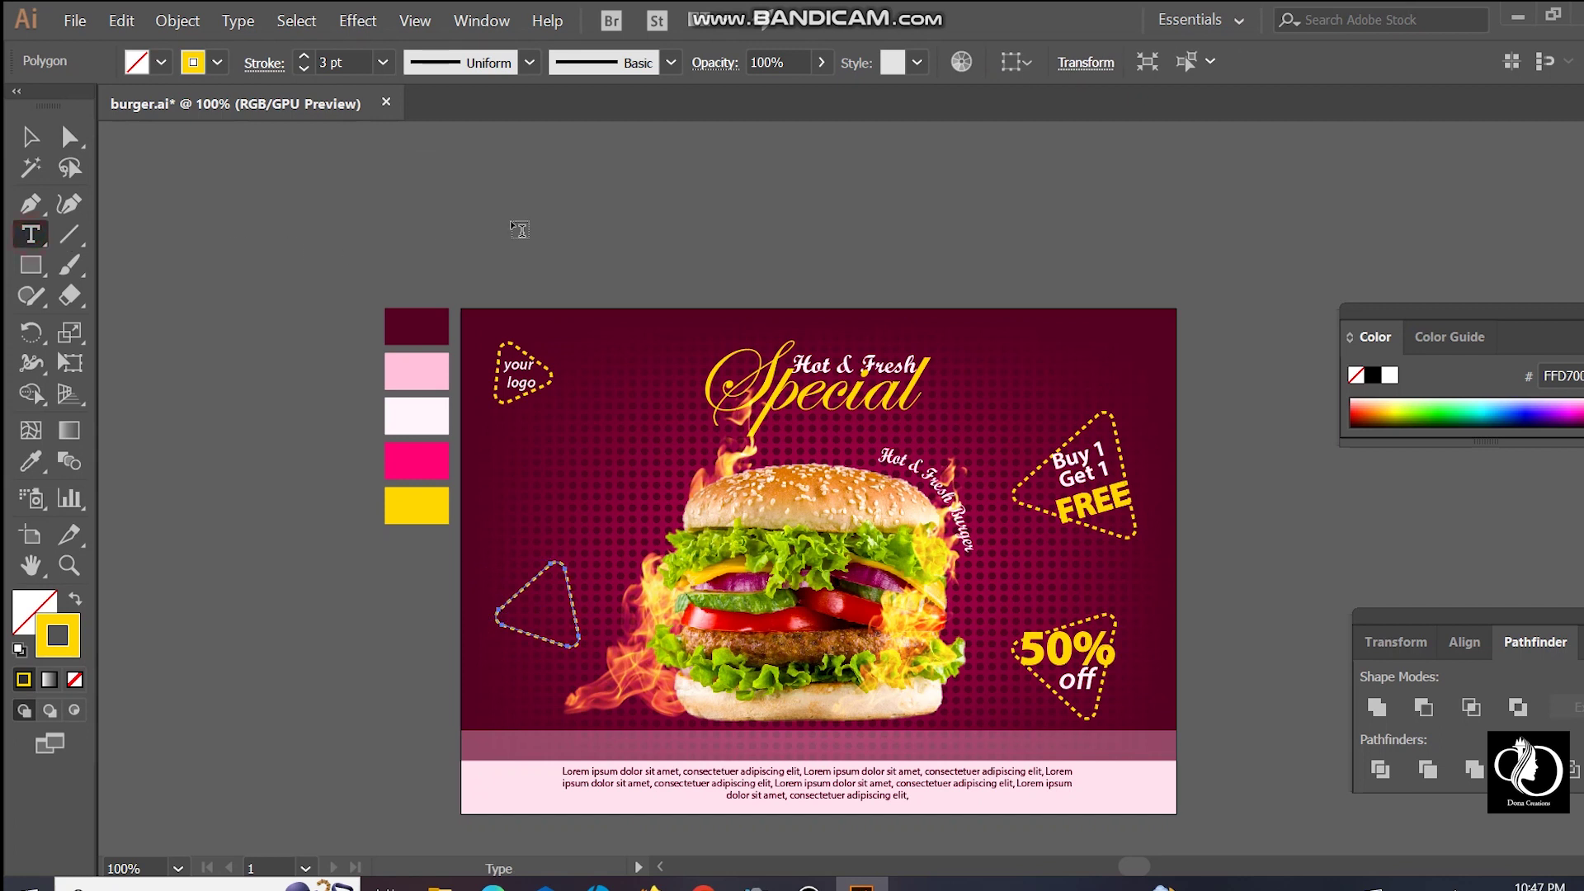
left_click(522, 223)
type("a")
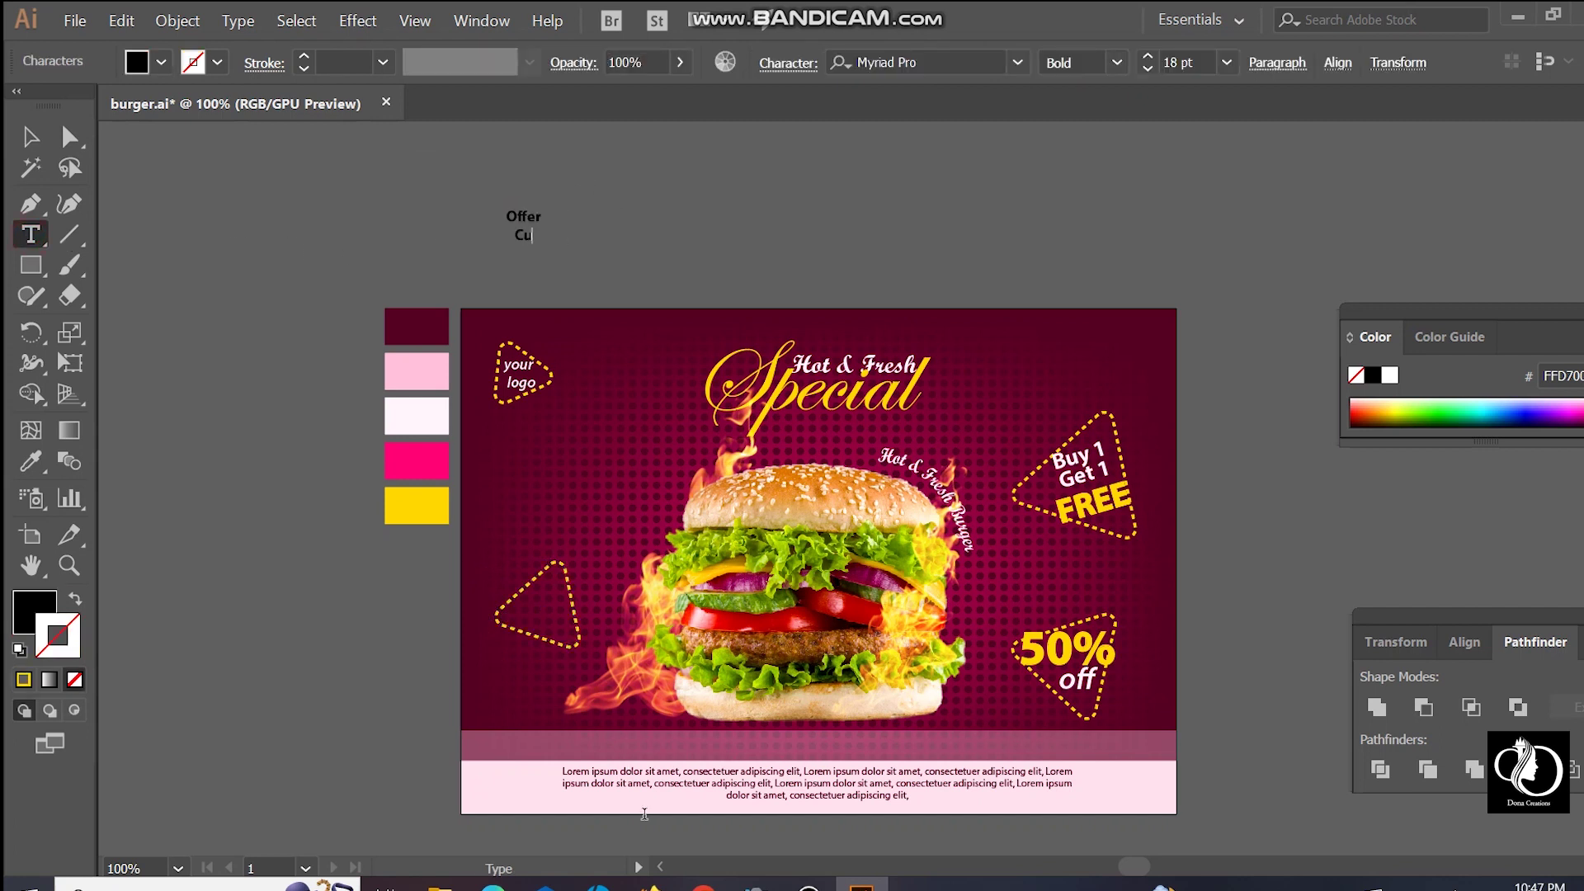
left_click(809, 887)
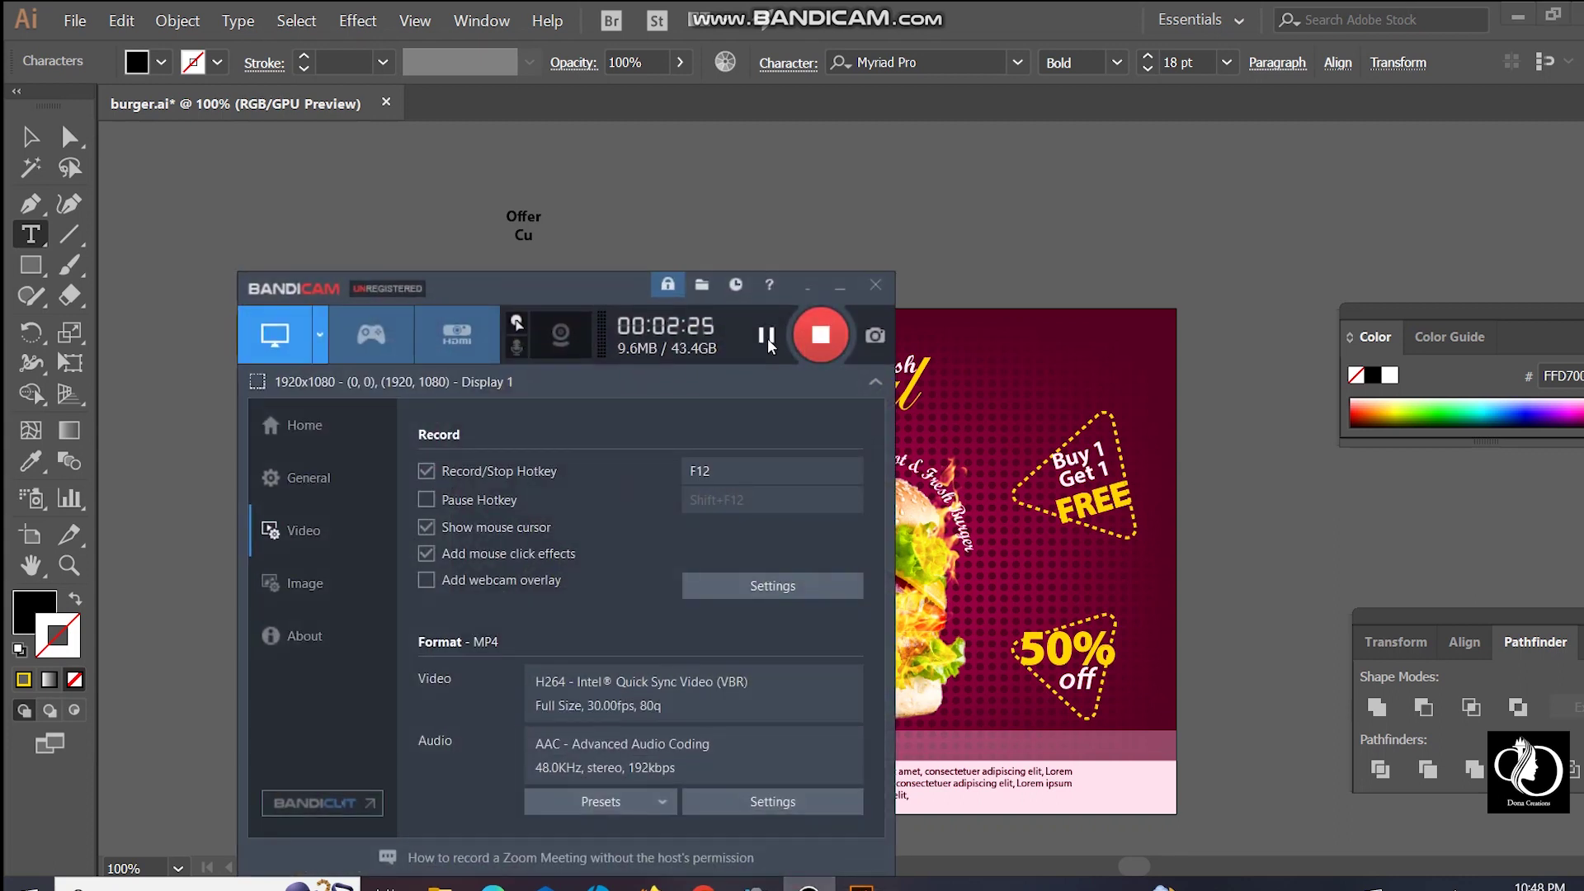
left_click(841, 289)
type("pon")
left_click(29, 137)
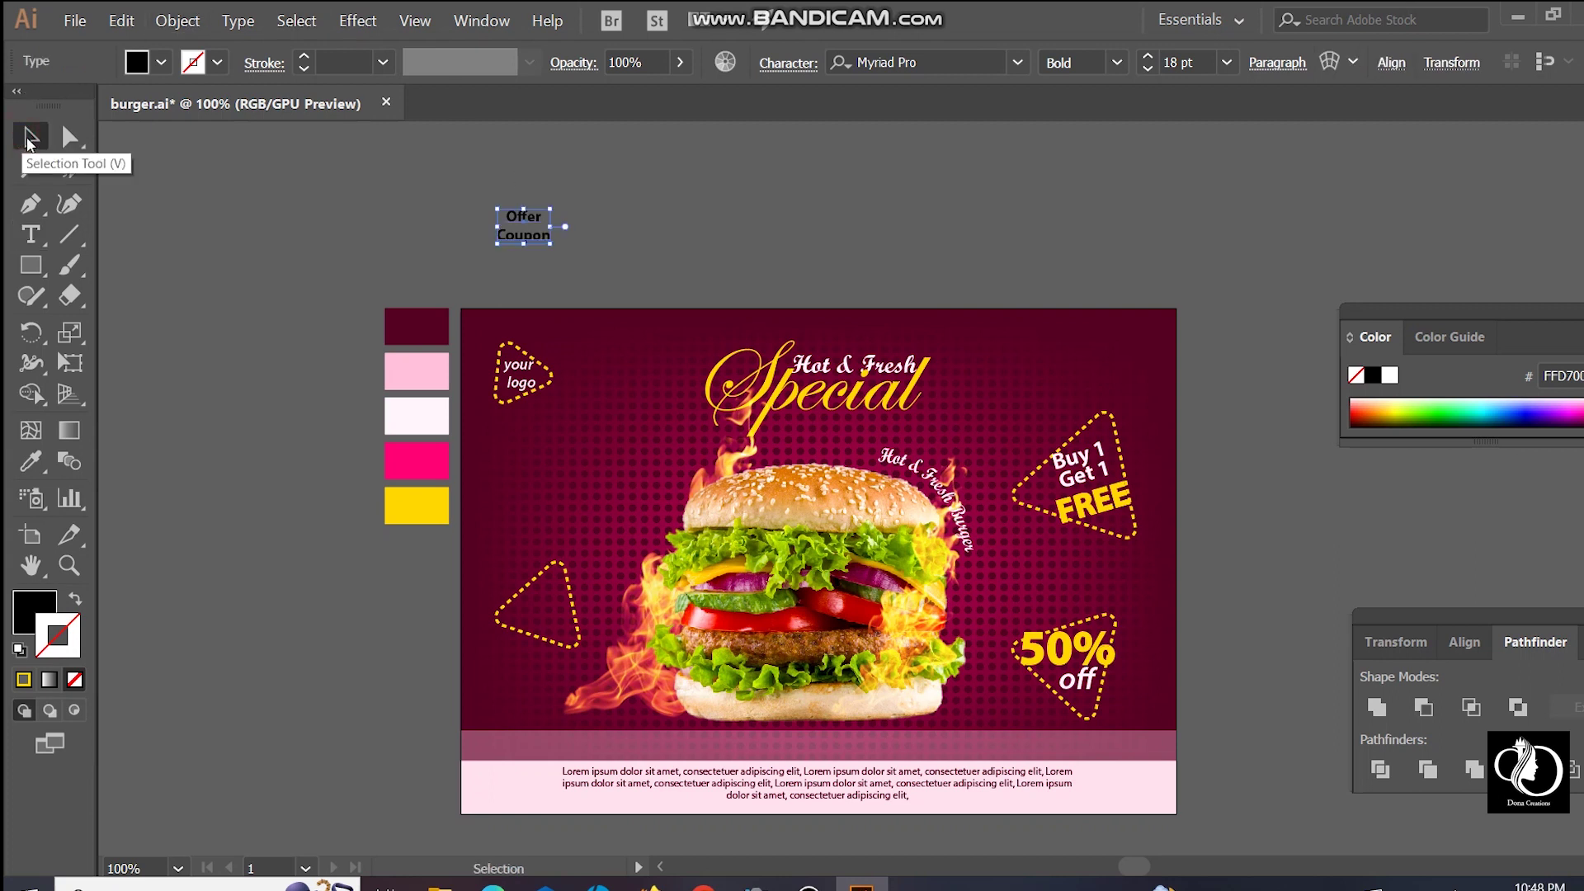
Step: Colour the Offer Coupon text light pink and scale it into the small triangle
left_click(30, 461)
left_click(416, 513)
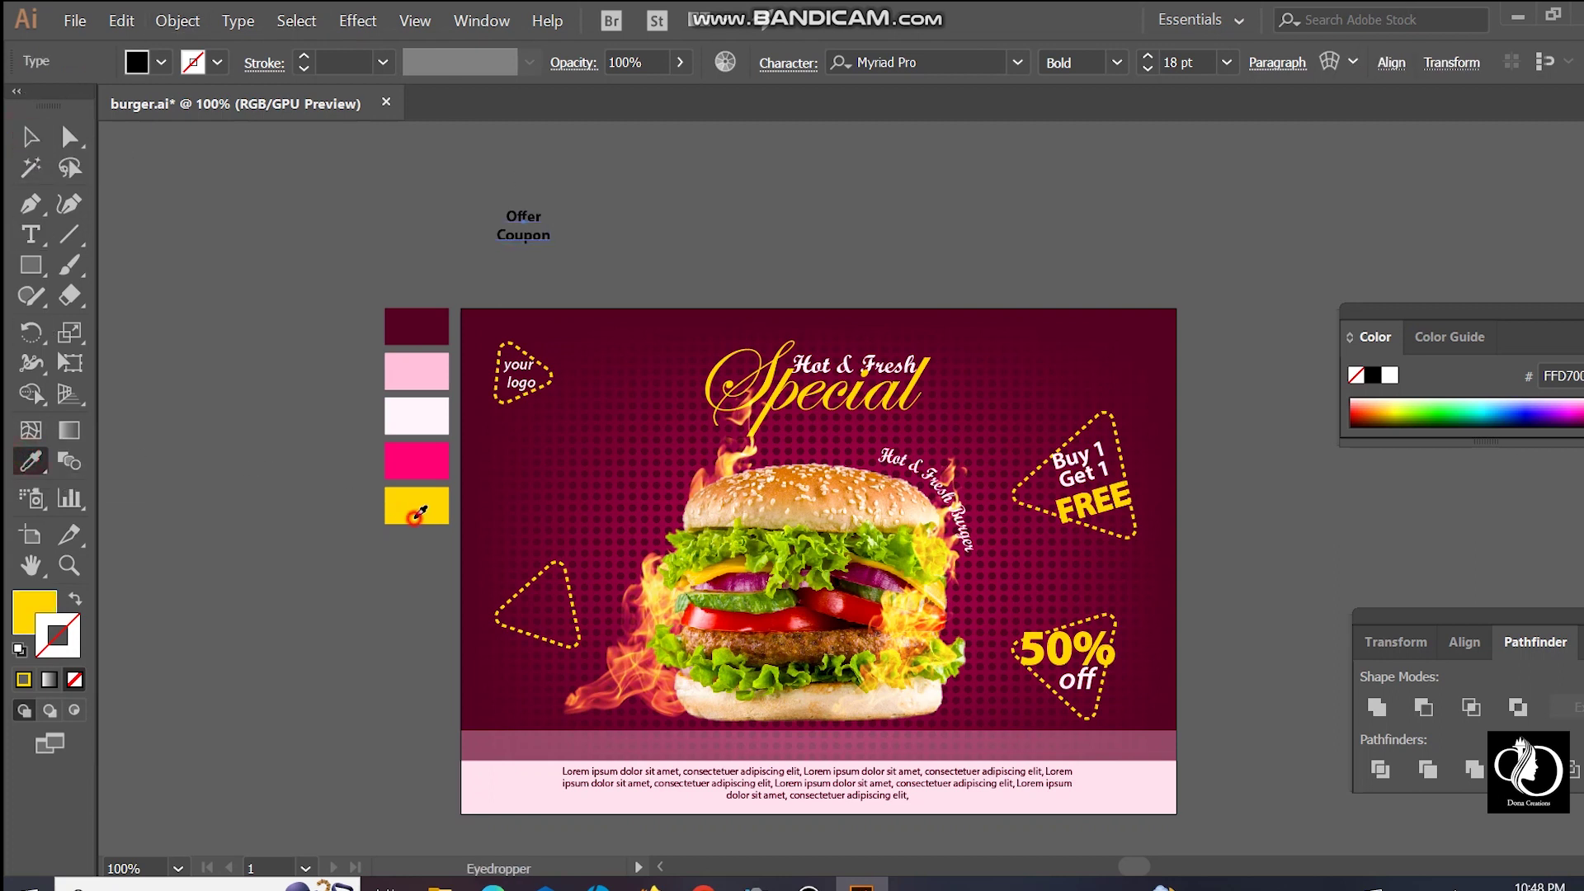
left_click(30, 137)
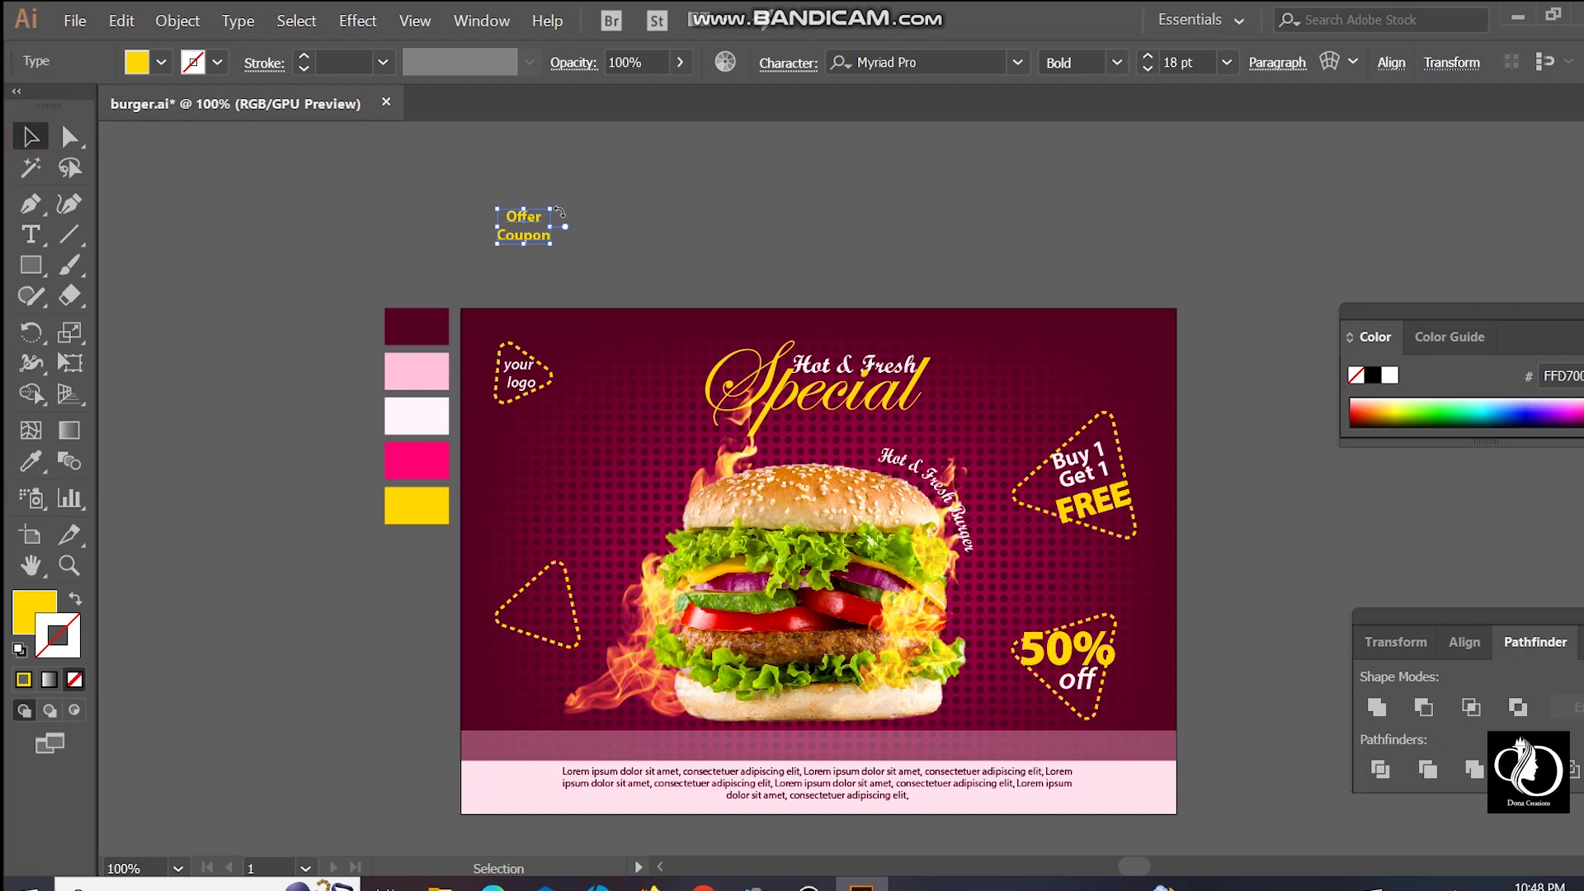
mouse_move(556, 207)
left_mouse_down()
mouse_move(566, 189)
mouse_move(537, 604)
left_mouse_up()
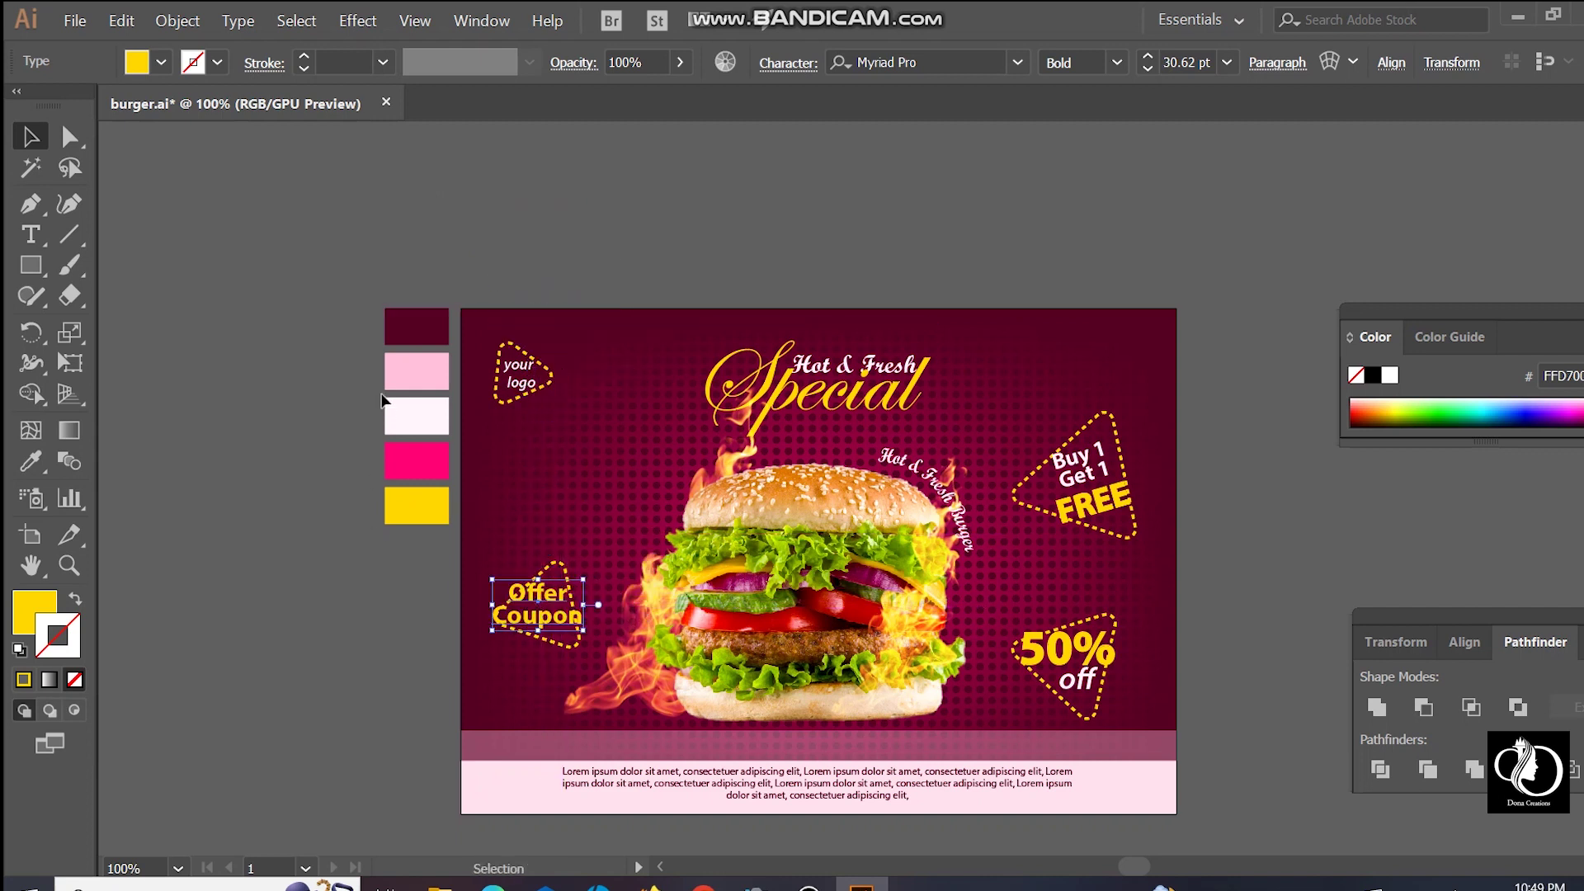
left_click(30, 461)
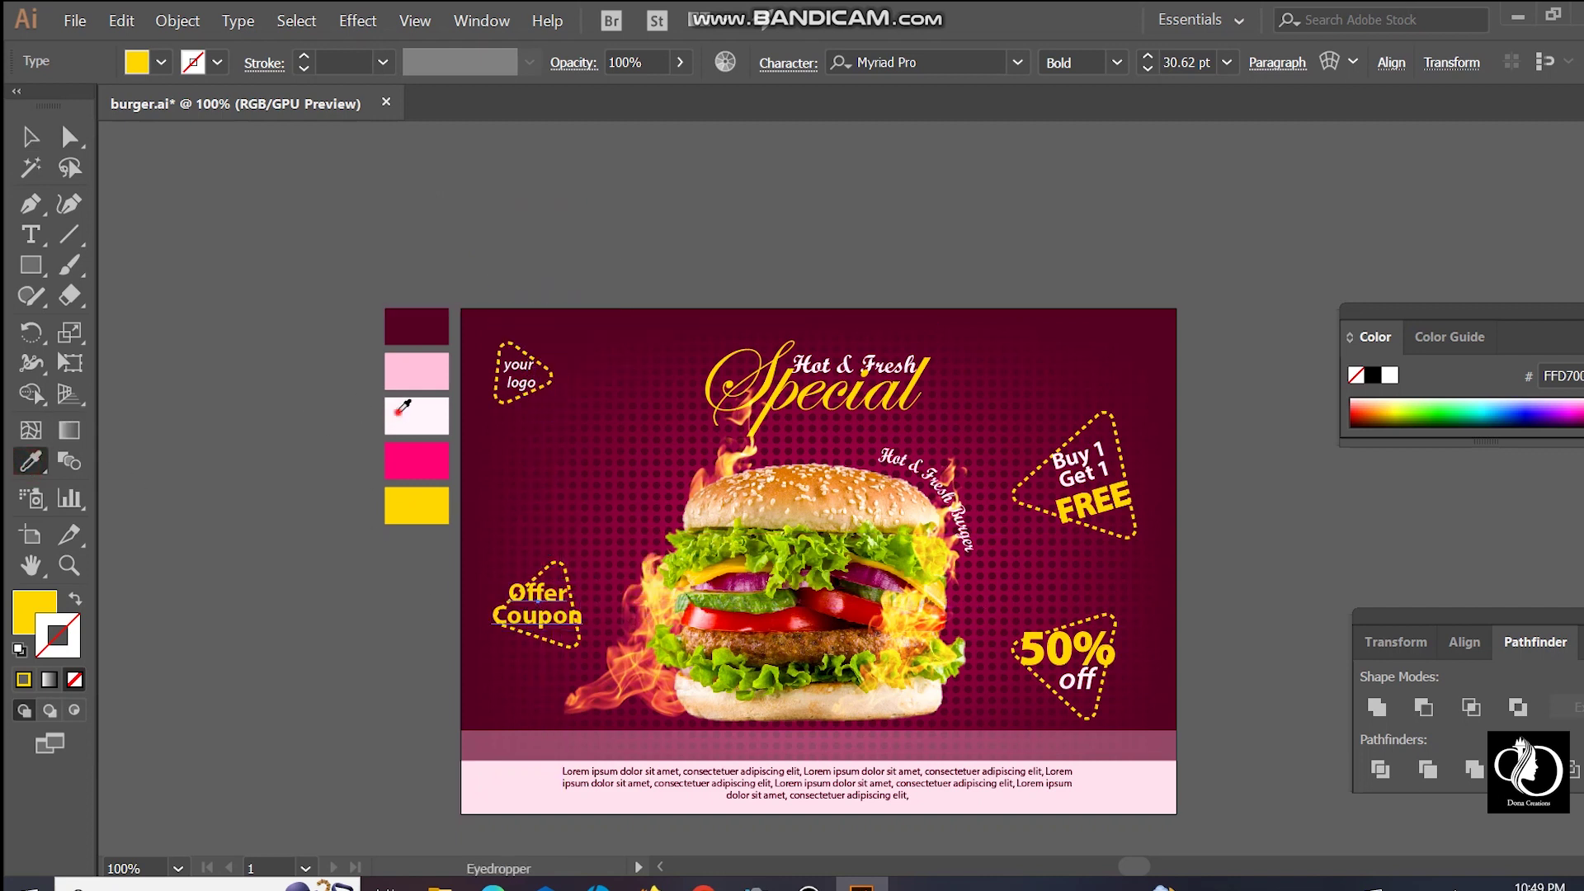
left_click(403, 406)
left_click(31, 137)
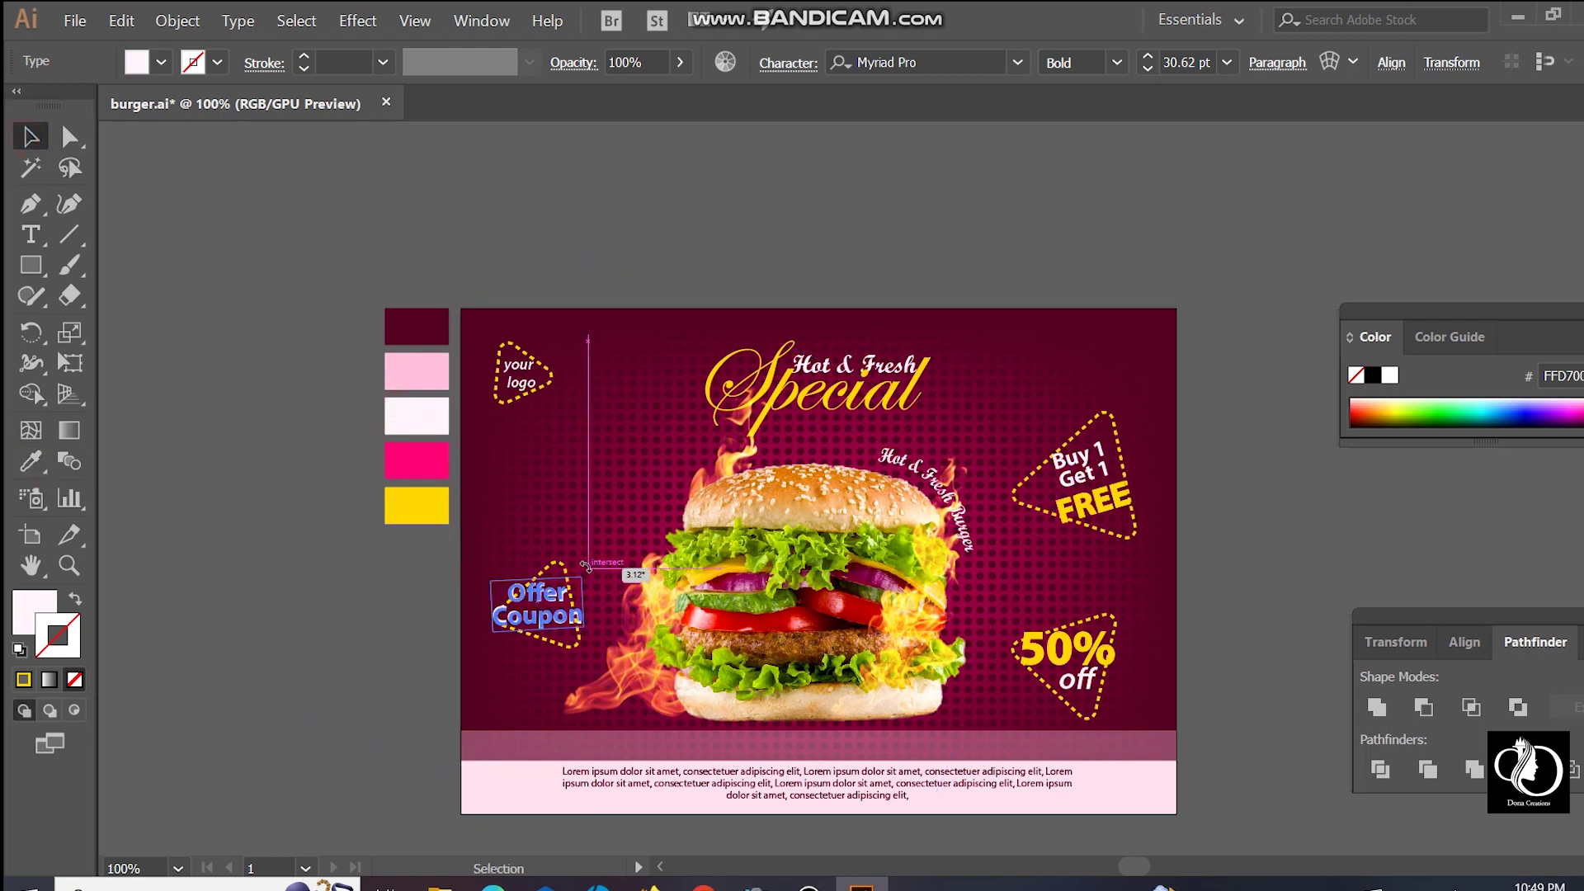
left_click_drag(584, 579, 577, 578)
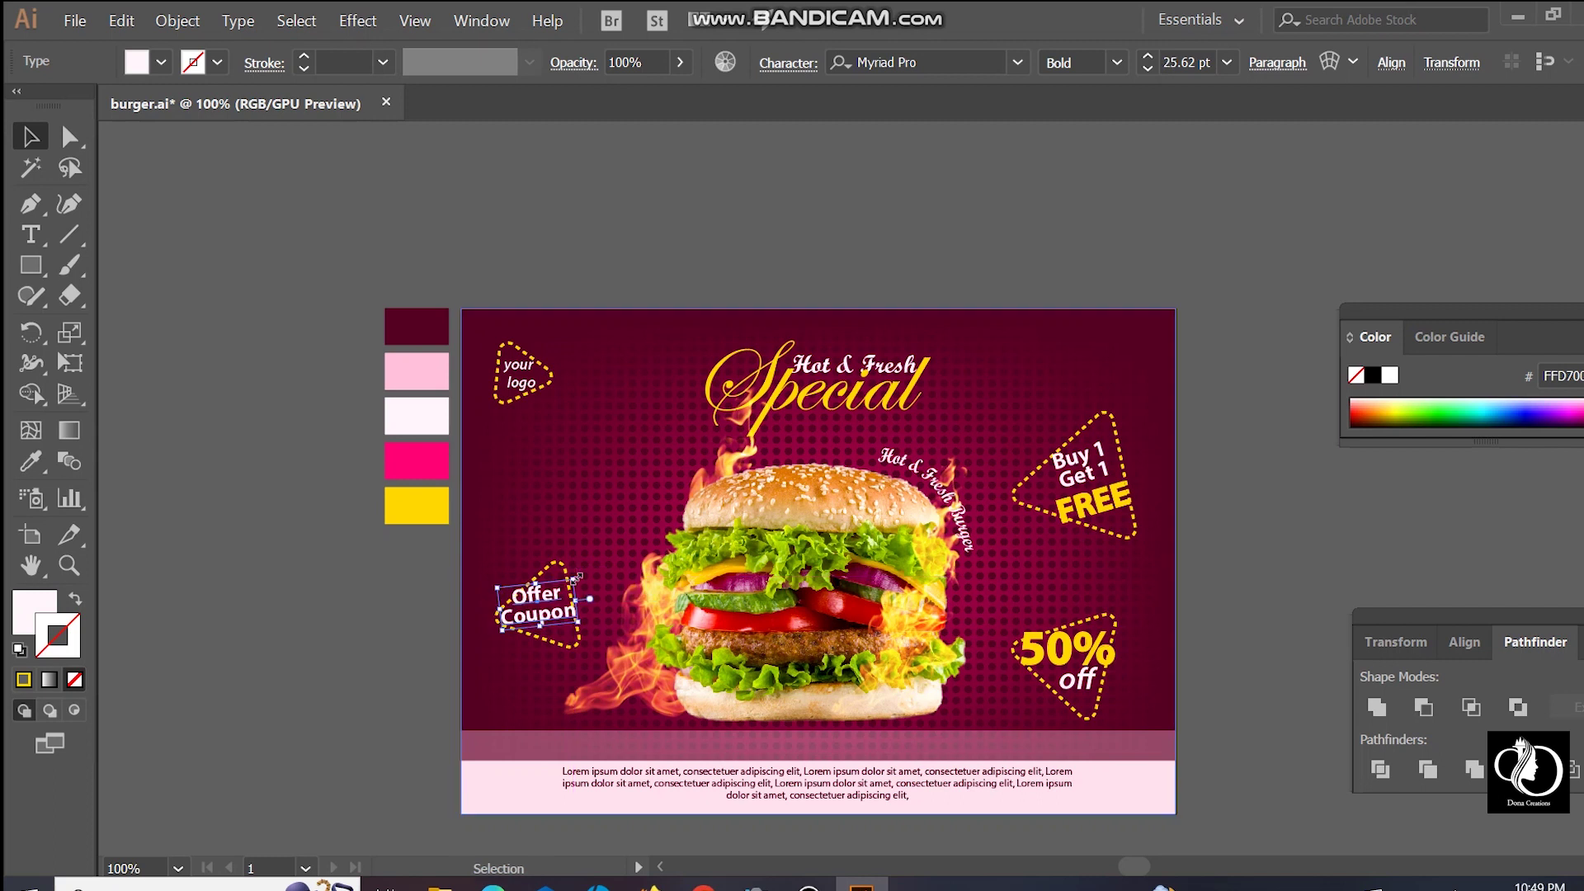
left_click(320, 354)
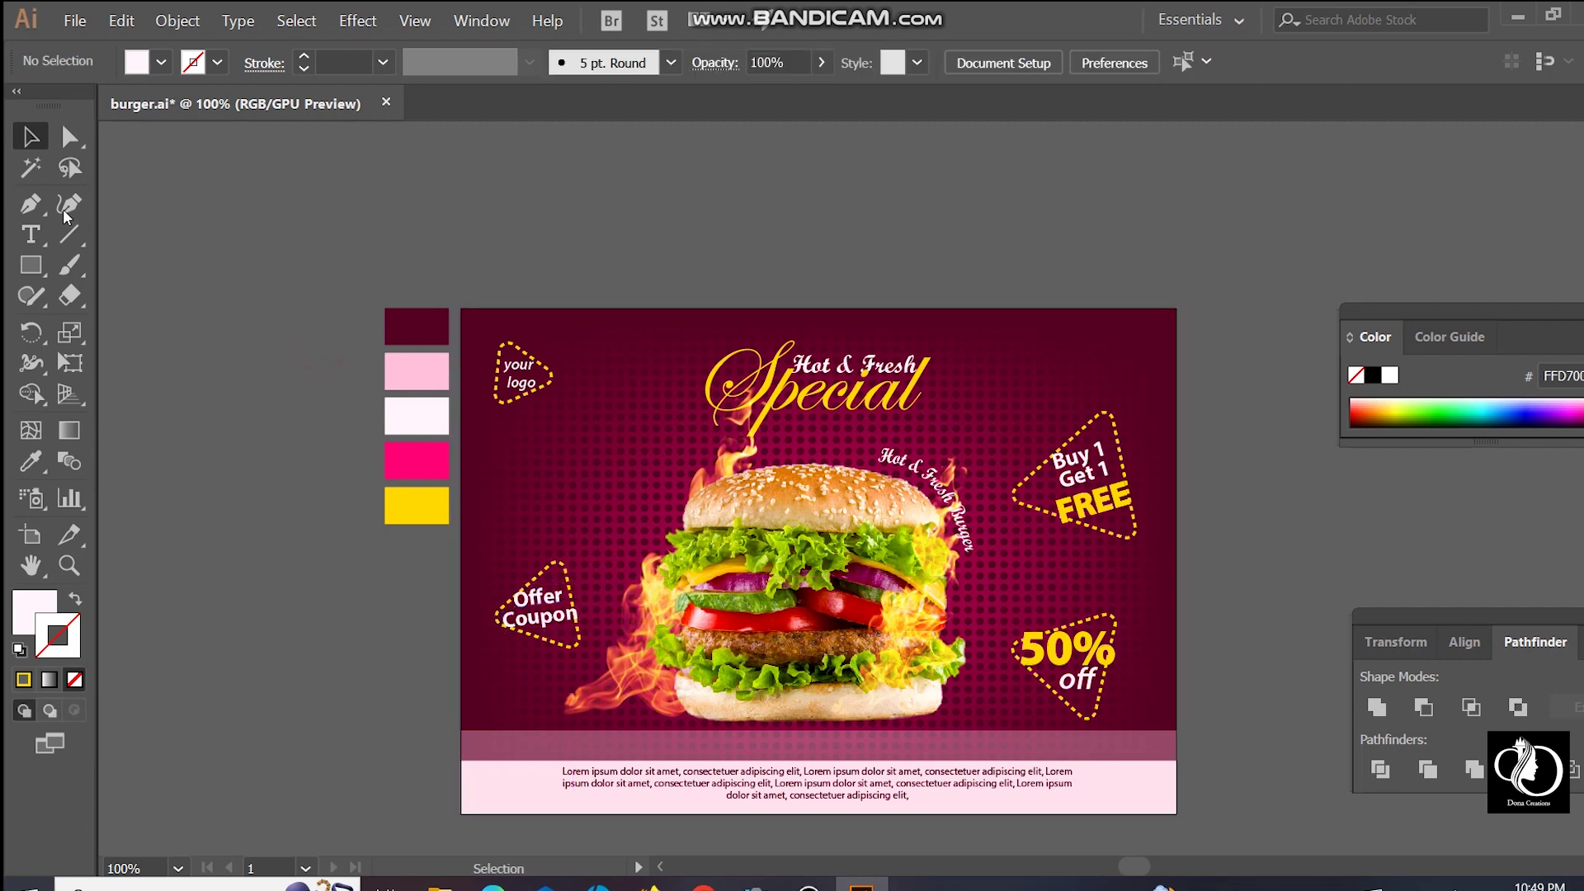
left_click(69, 264)
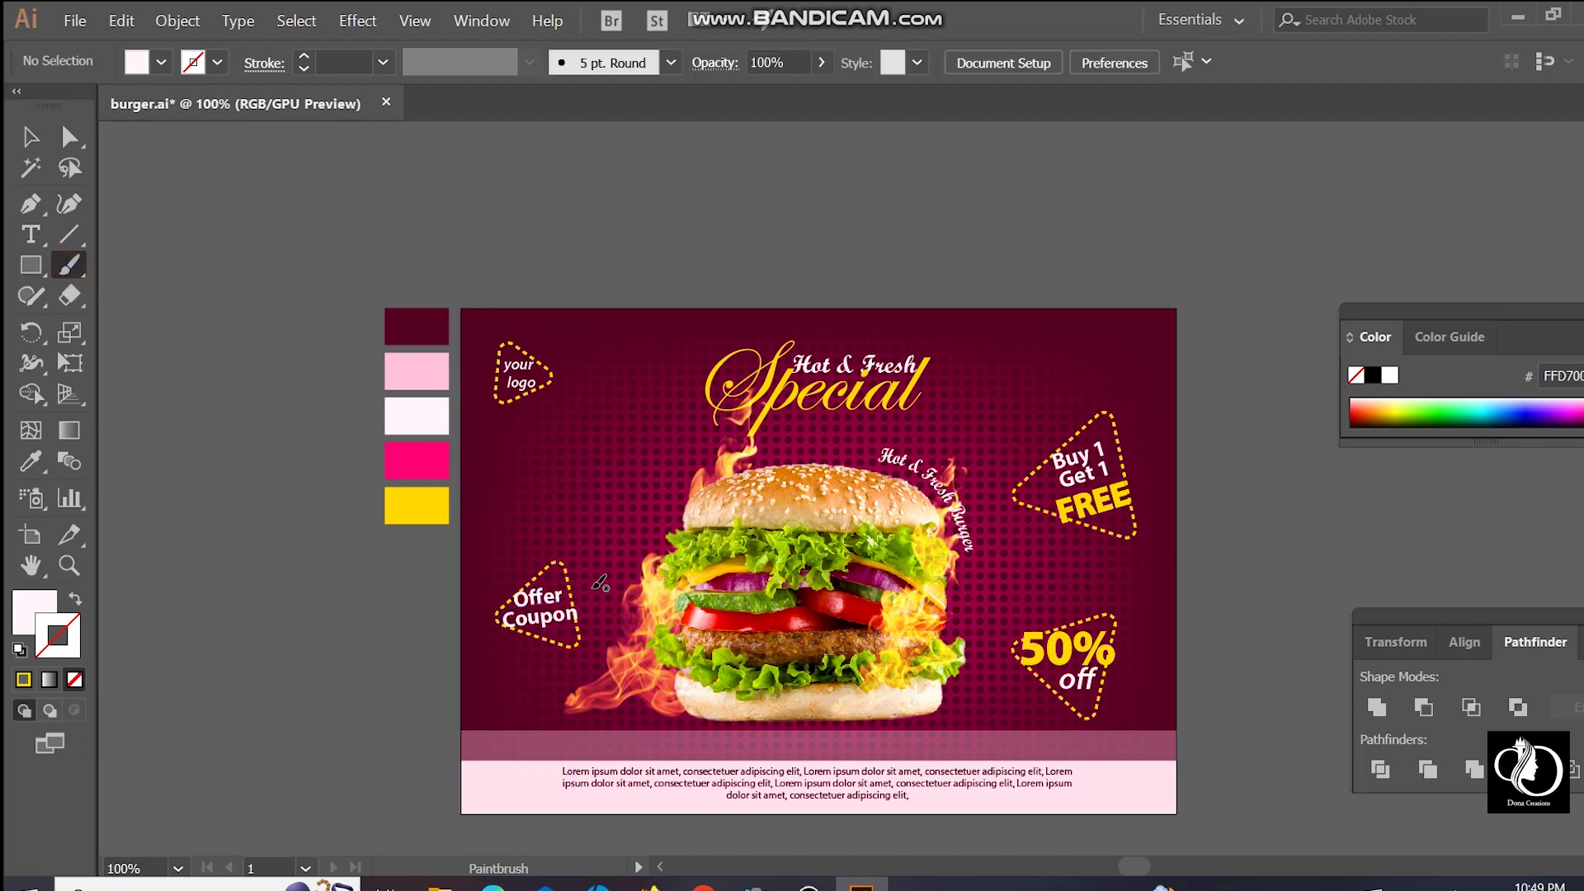
Step: Paint white curves from the burger to the Offer Coupon, Buy 1 Get 1 and 50% off badges
left_click_drag(665, 543, 648, 526)
left_click_drag(593, 583, 577, 587)
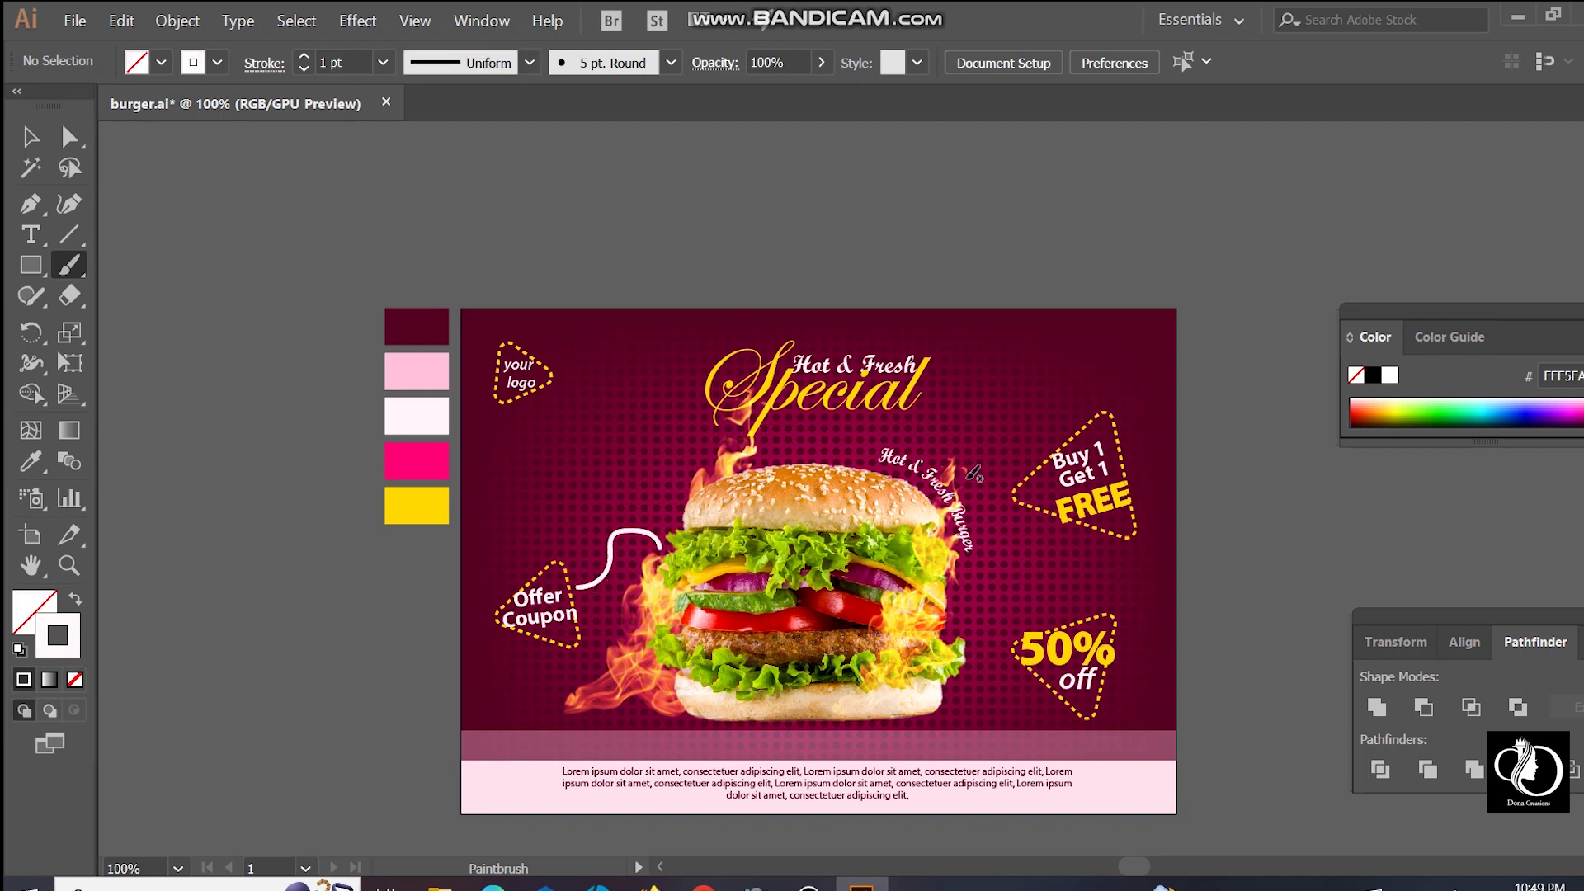
mouse_move(963, 467)
left_mouse_down()
mouse_move(976, 437)
mouse_move(1069, 427)
left_mouse_up()
mouse_move(949, 616)
left_mouse_down()
mouse_move(1048, 584)
mouse_move(1069, 610)
left_mouse_up()
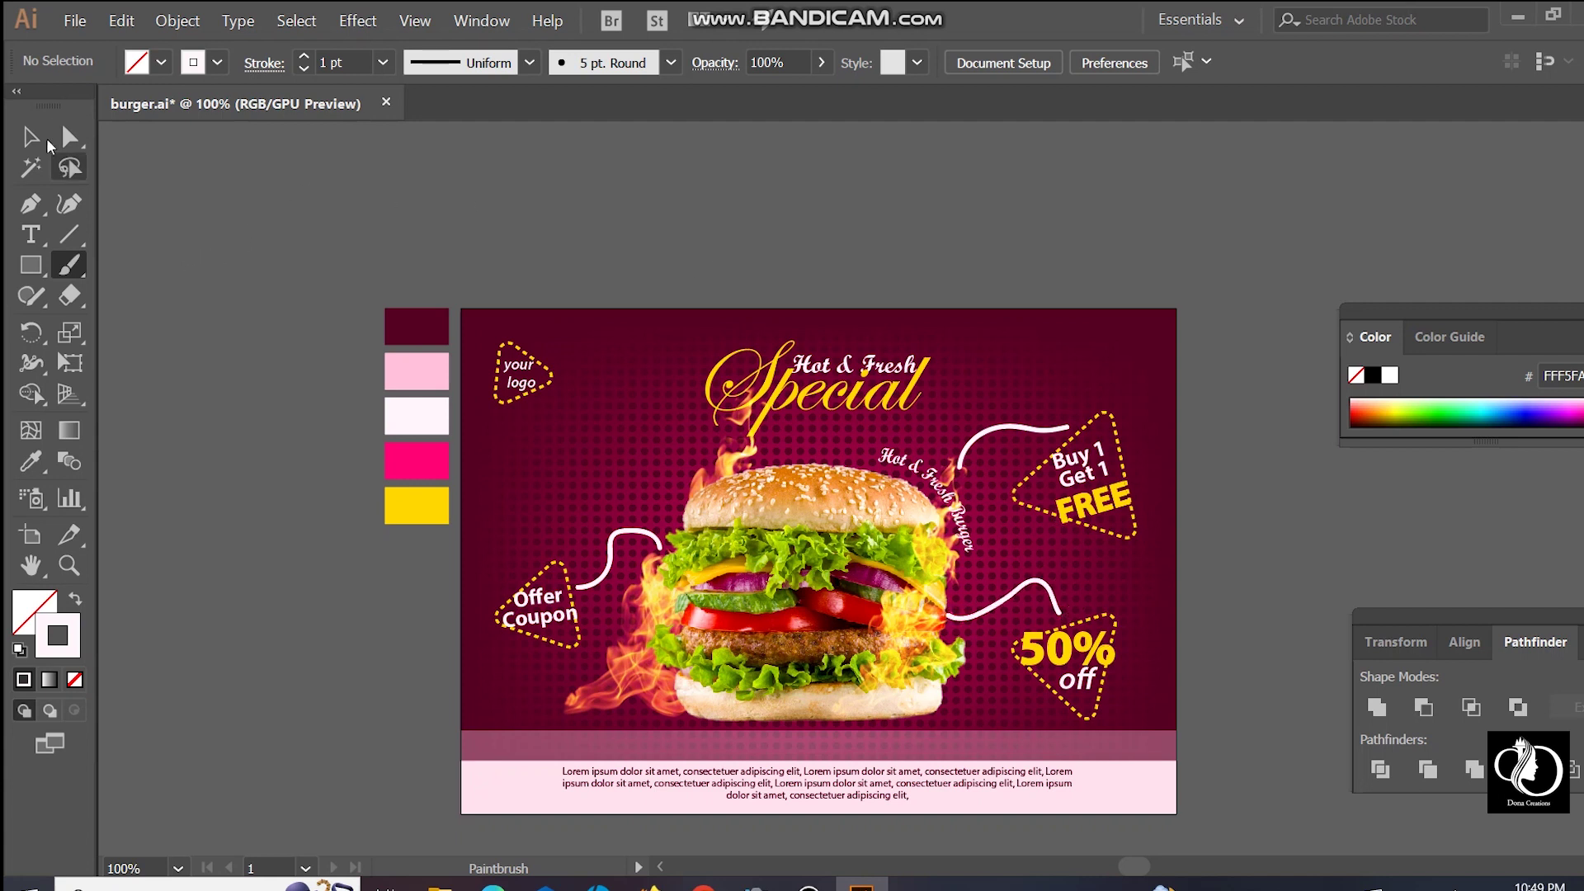
Step: Give the three white curves a 0.5 pt stroke and 50% opacity, then fit the artboard
left_click(31, 137)
left_click(1005, 428)
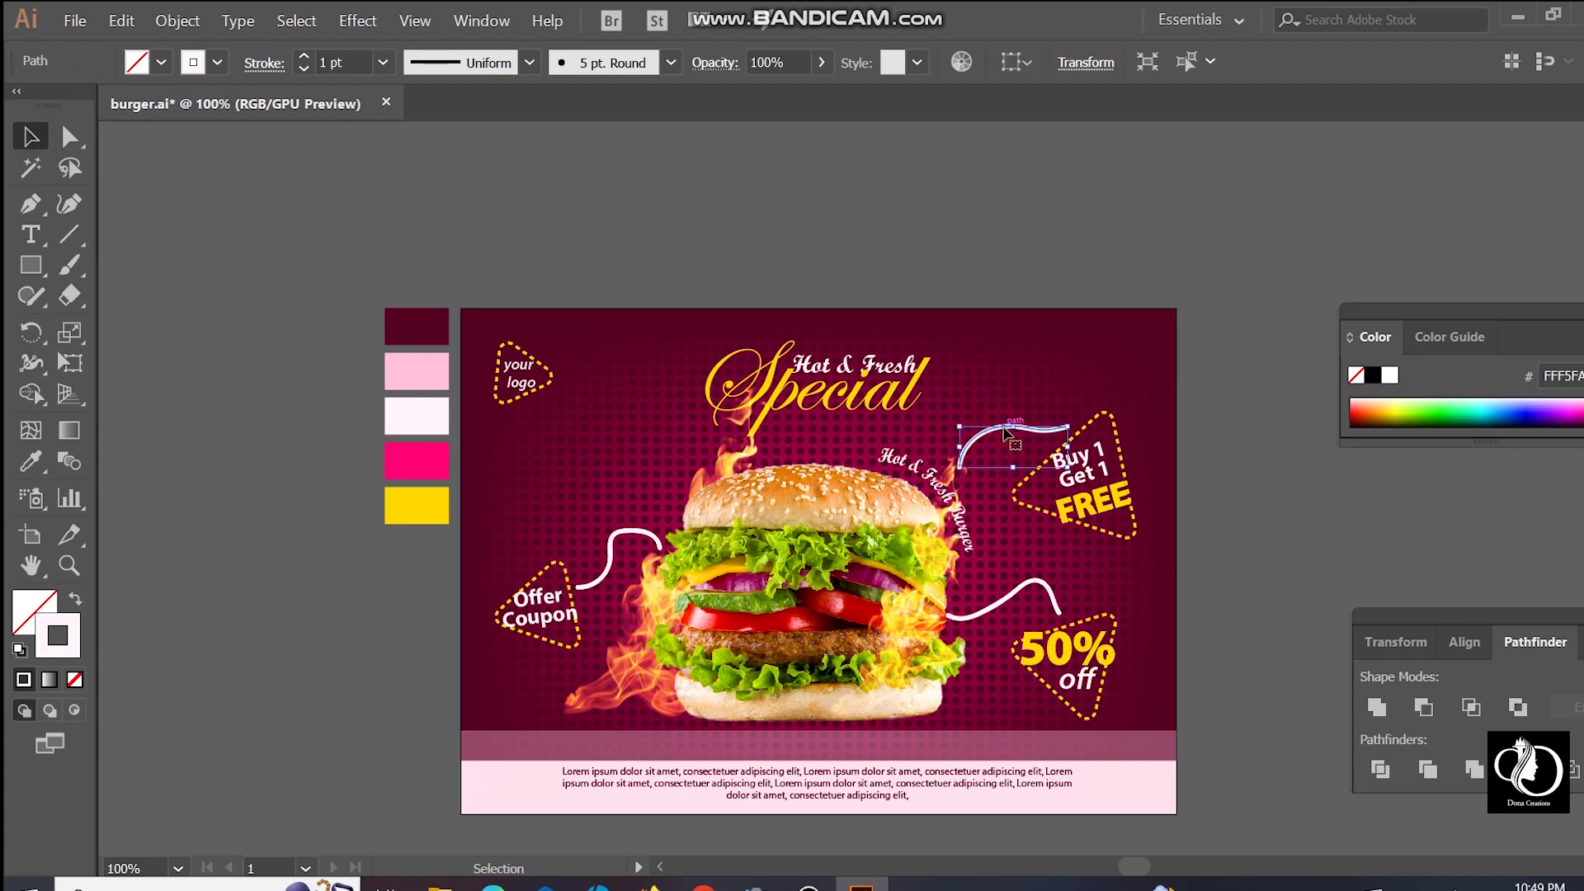
left_click(1042, 582, "shift")
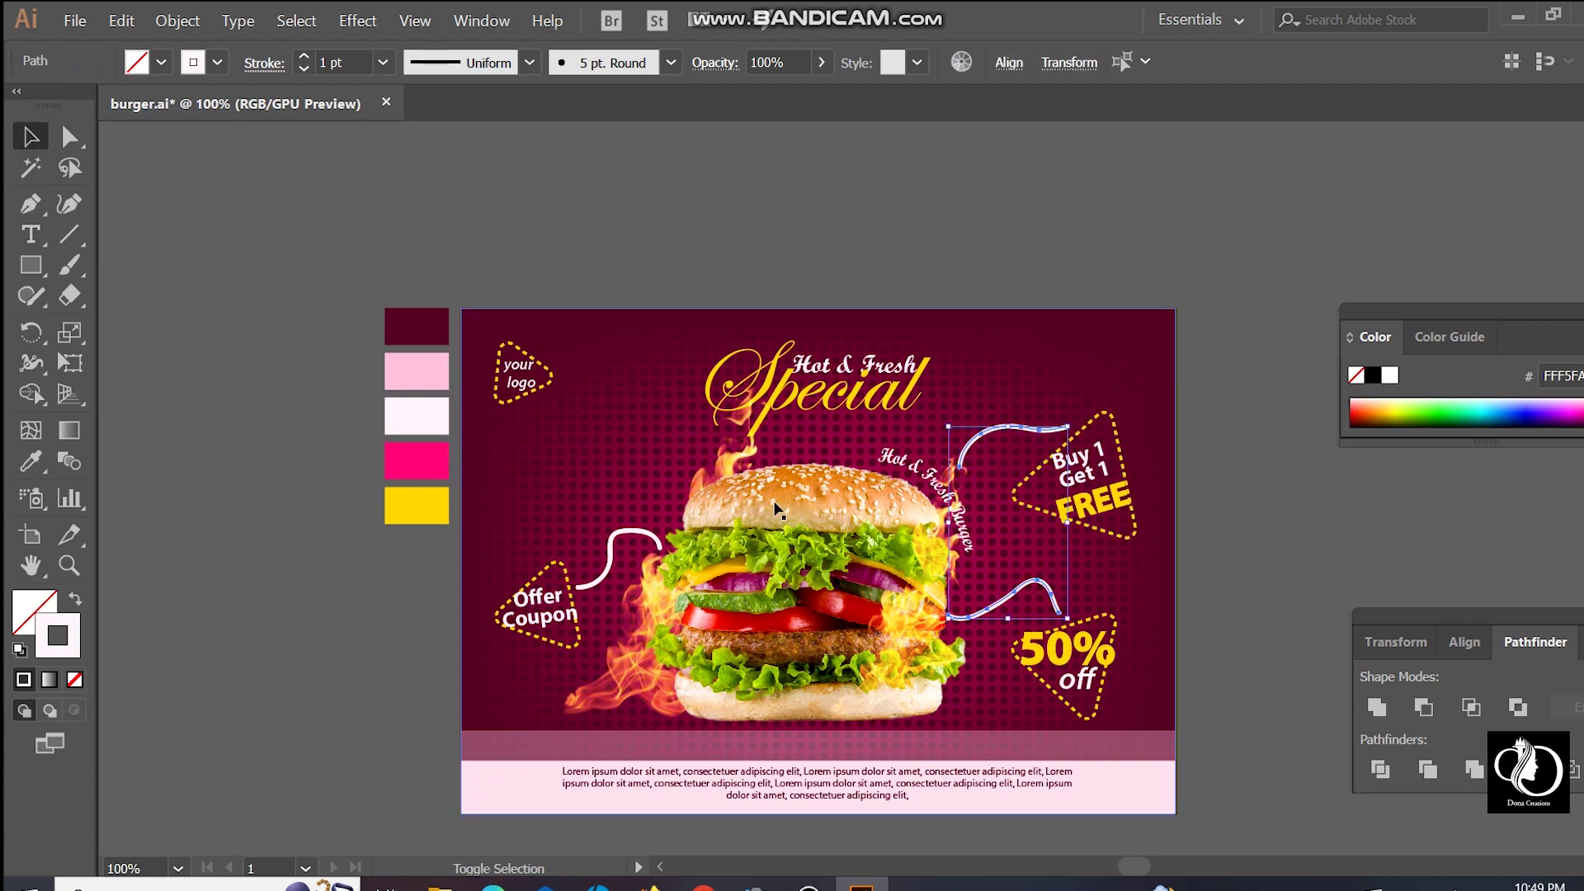
left_click(602, 581, "shift")
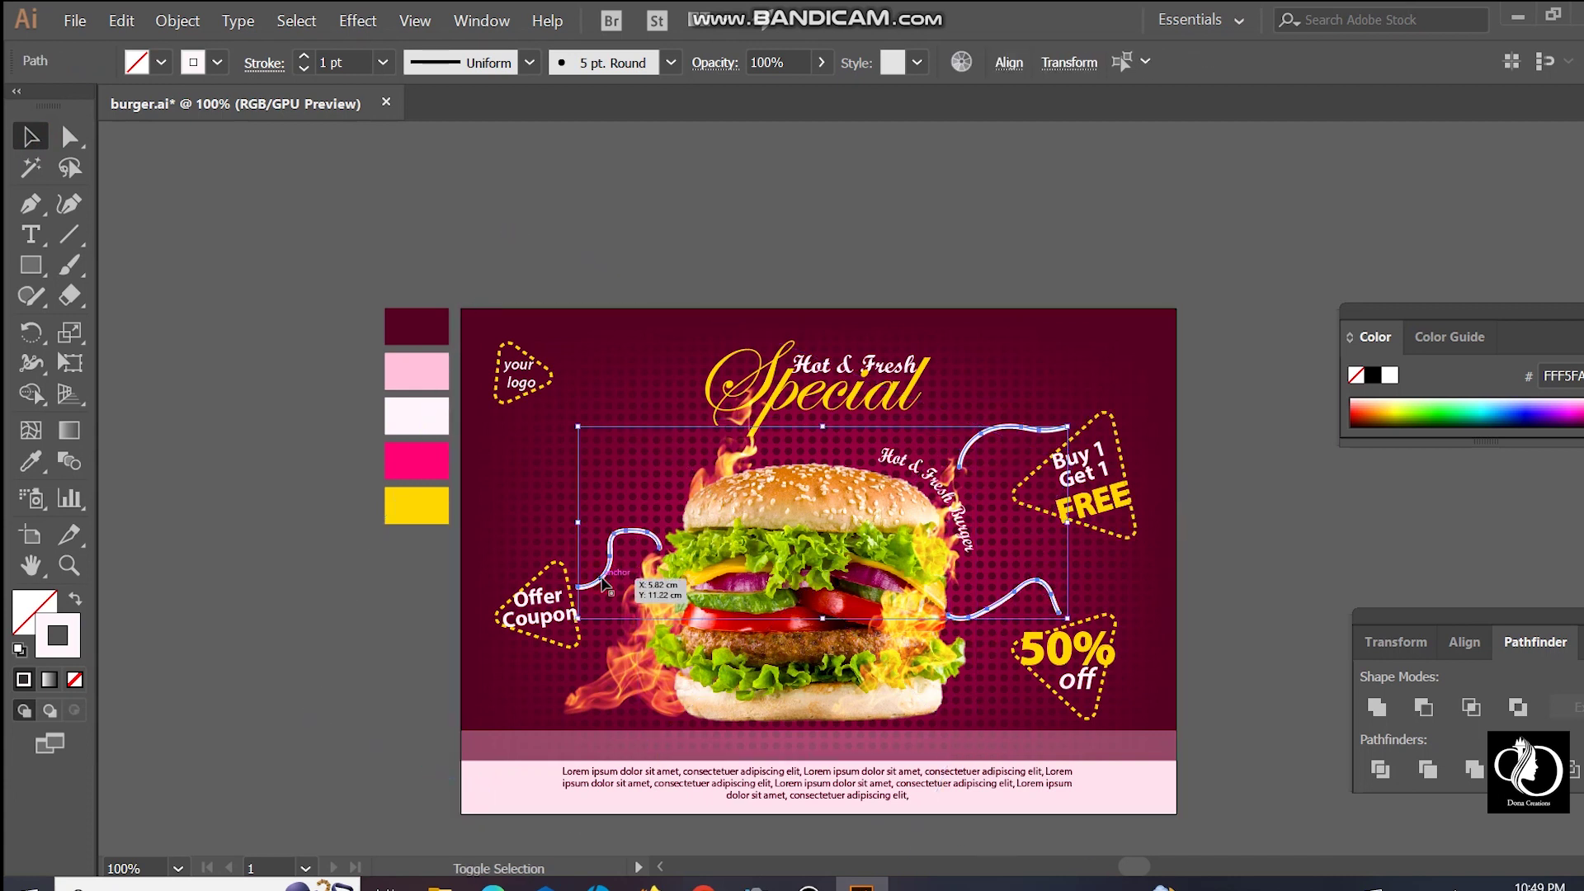
left_click(382, 62)
left_click(404, 115)
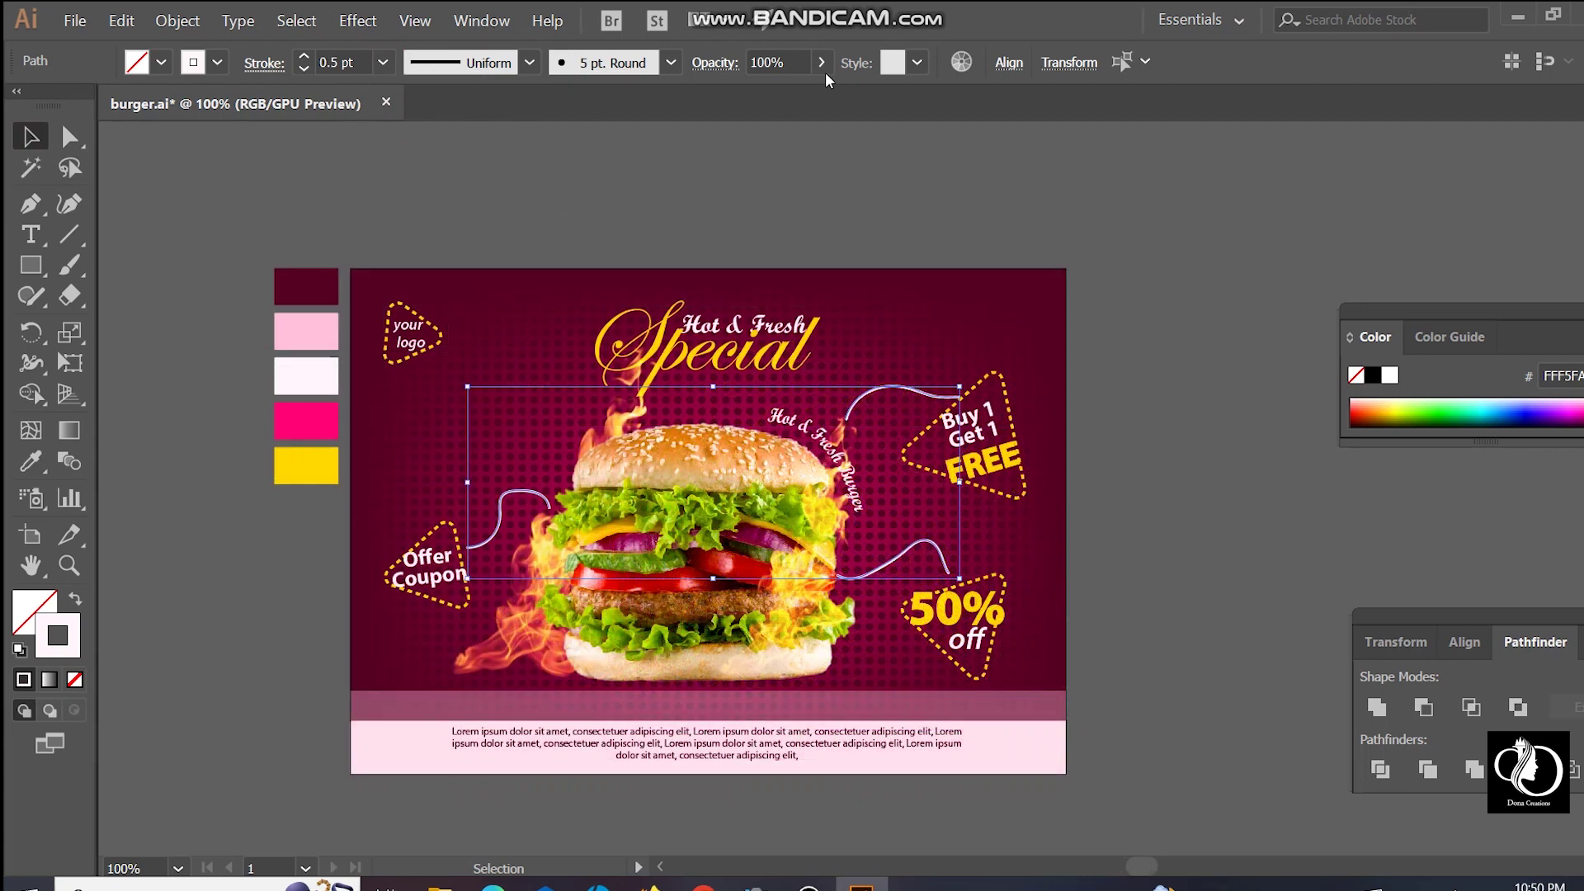
left_click(822, 64)
left_click_drag(817, 94, 770, 95)
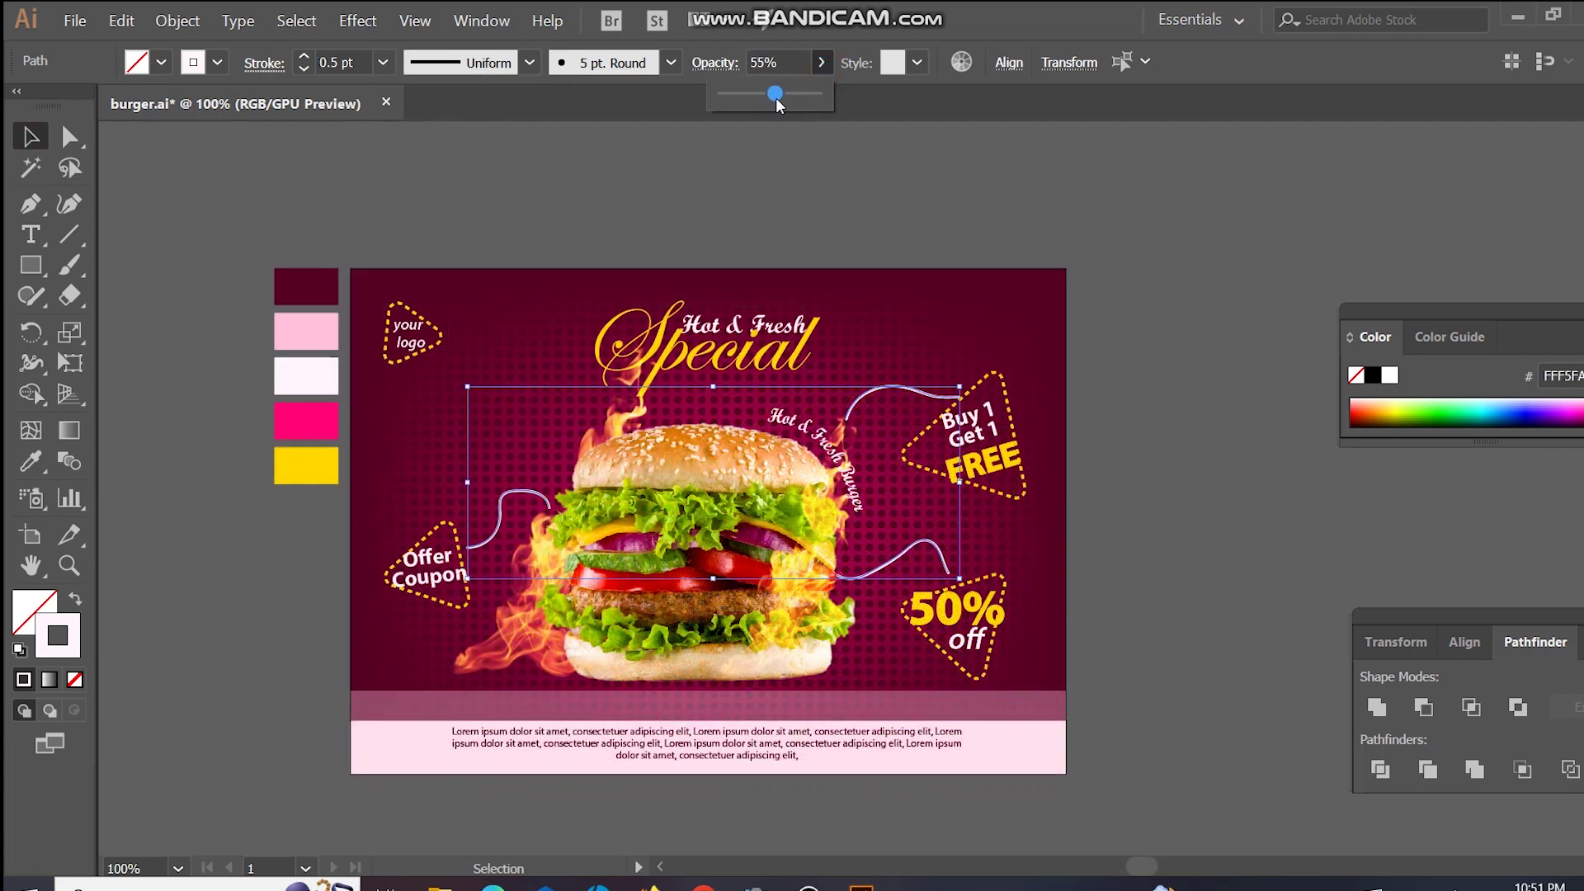
left_click(804, 189)
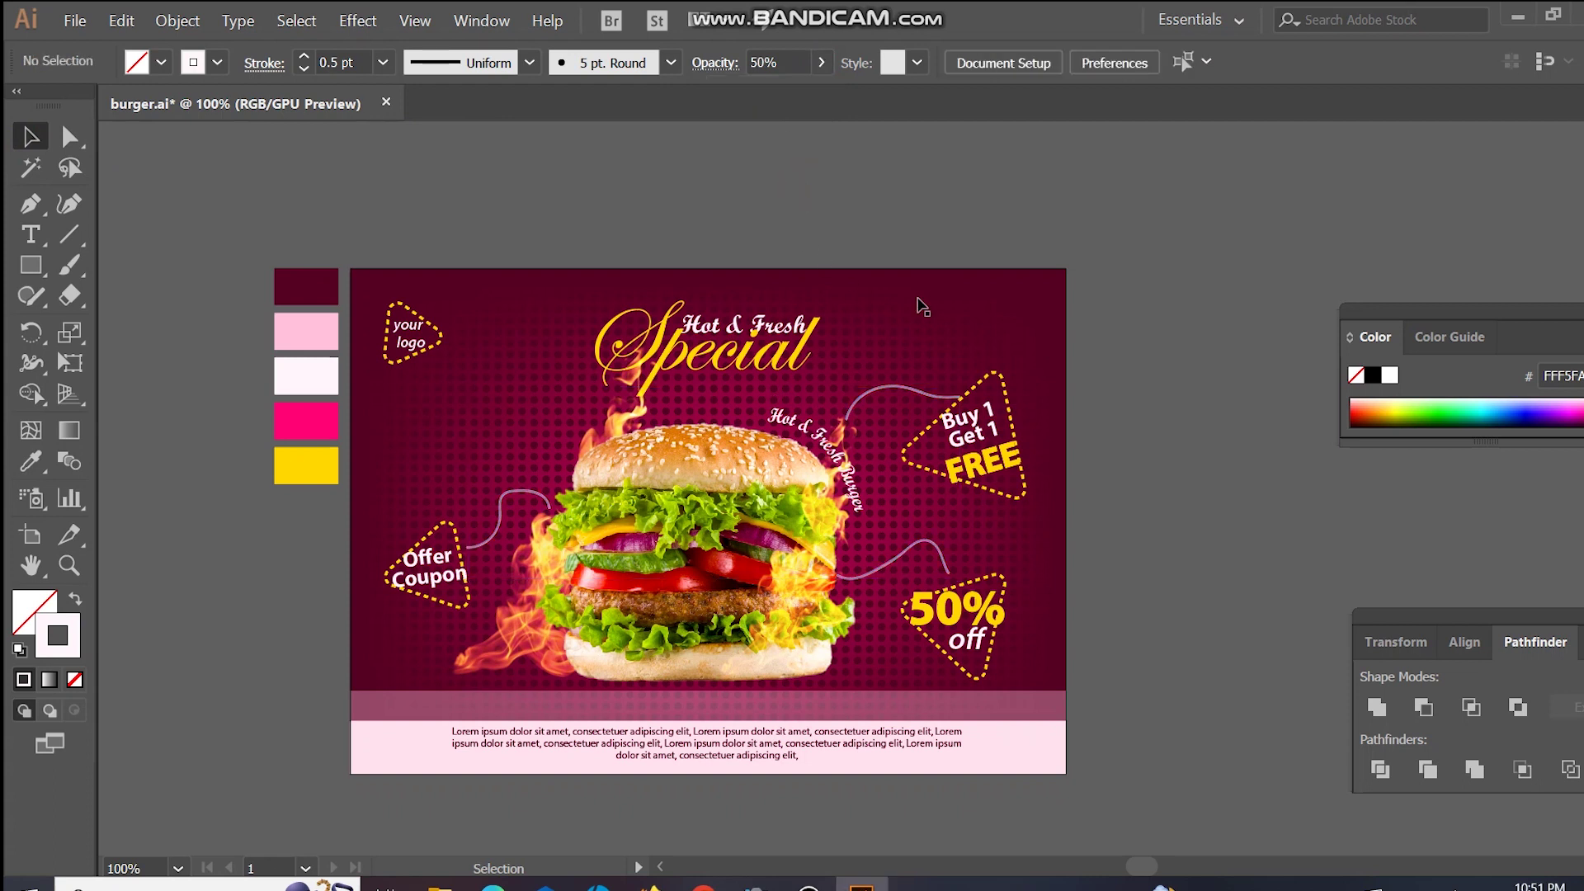
key("ctrl+0")
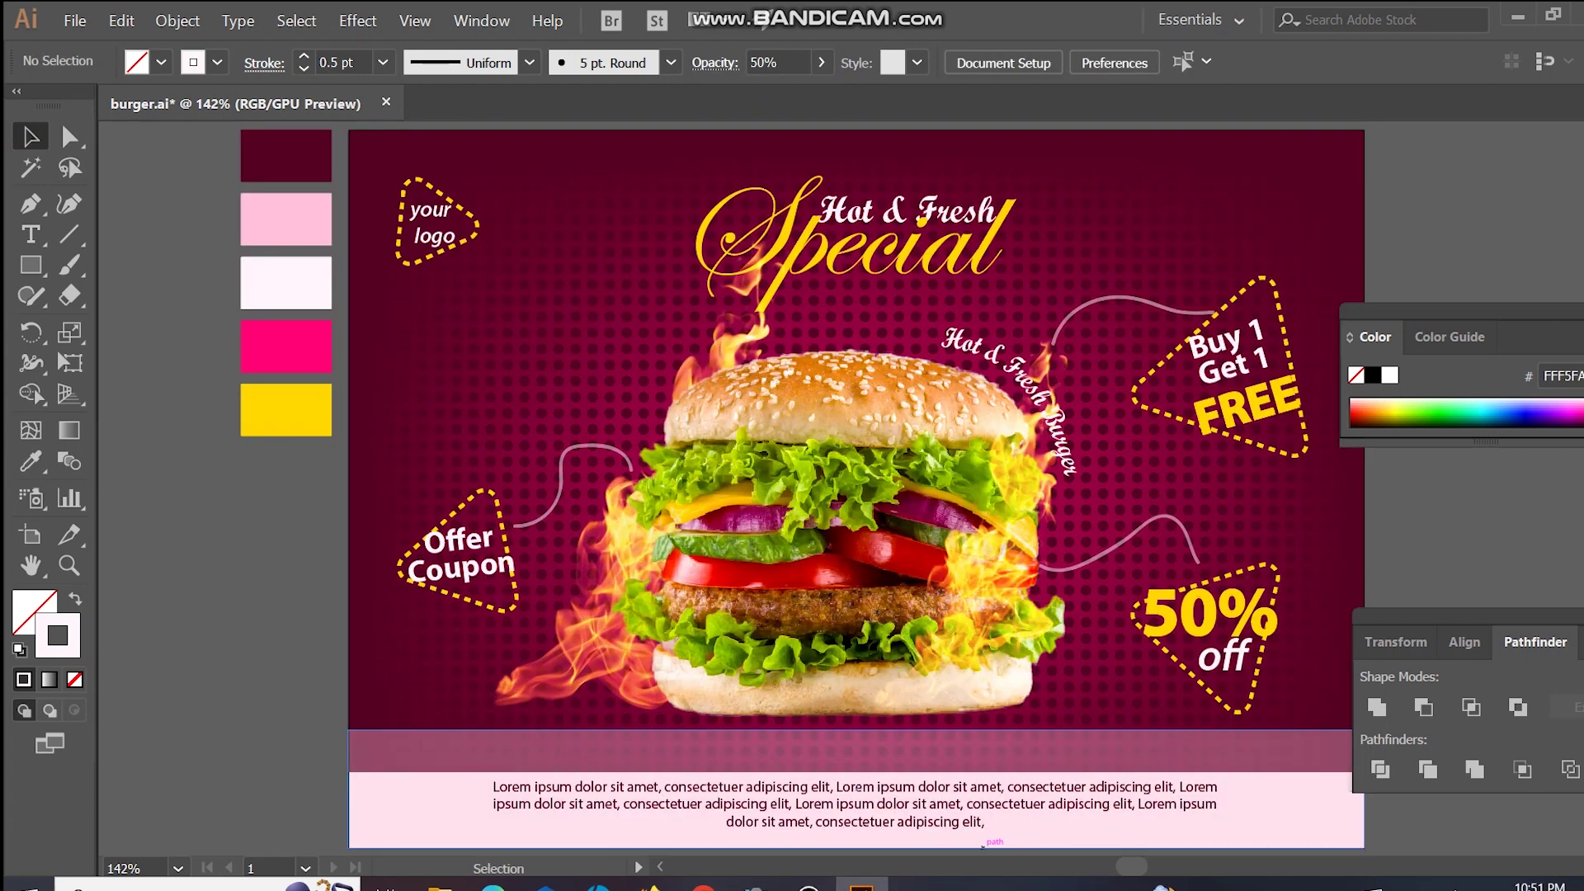